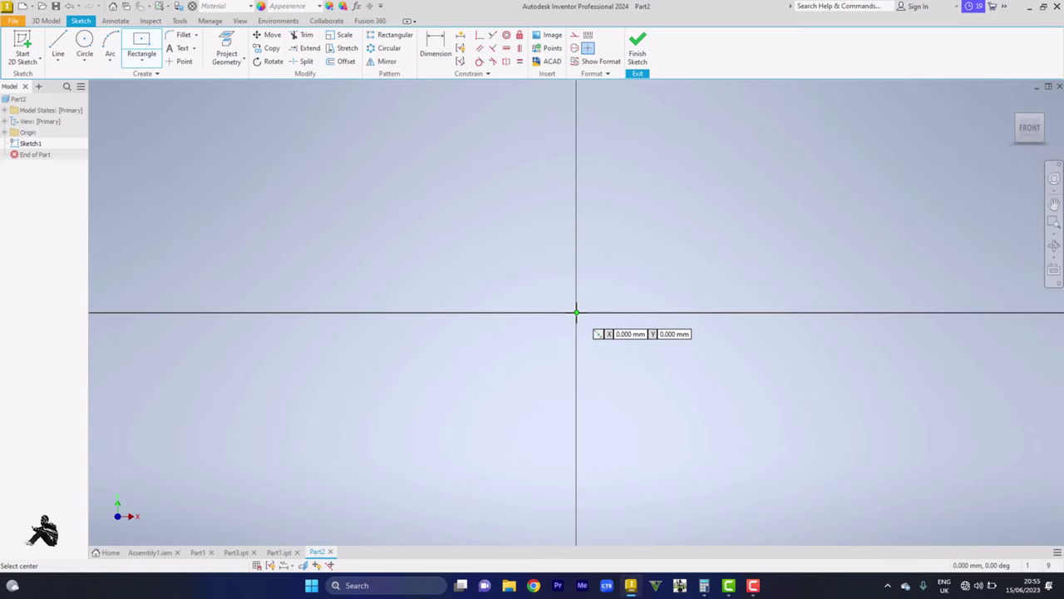
- Draw a two-point center rectangle 76 mm wide and 46 mm high, centred on the sketch origin
click(577, 312)
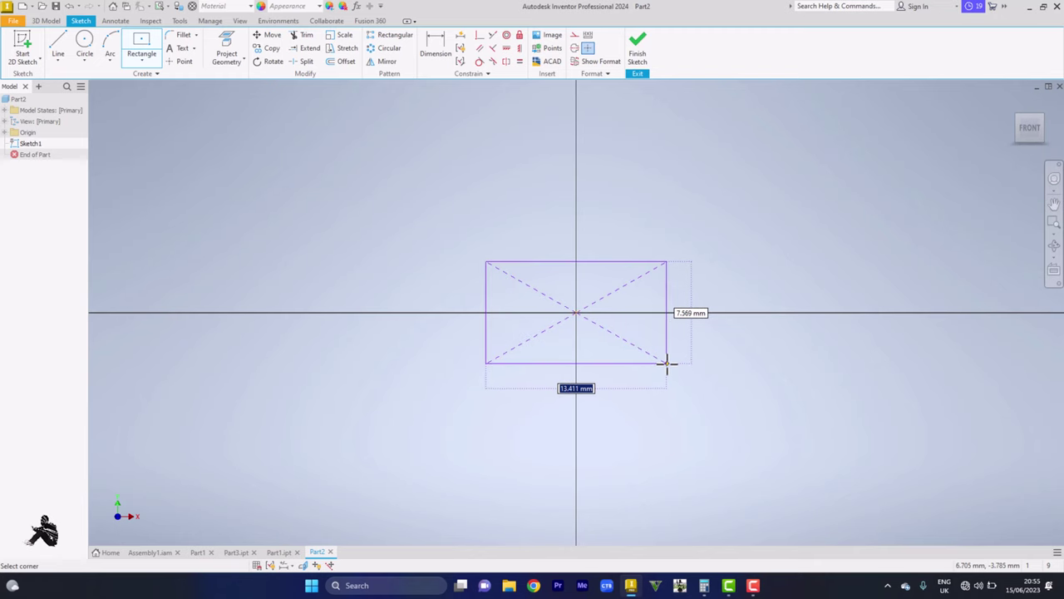
text(76)
key(Tab)
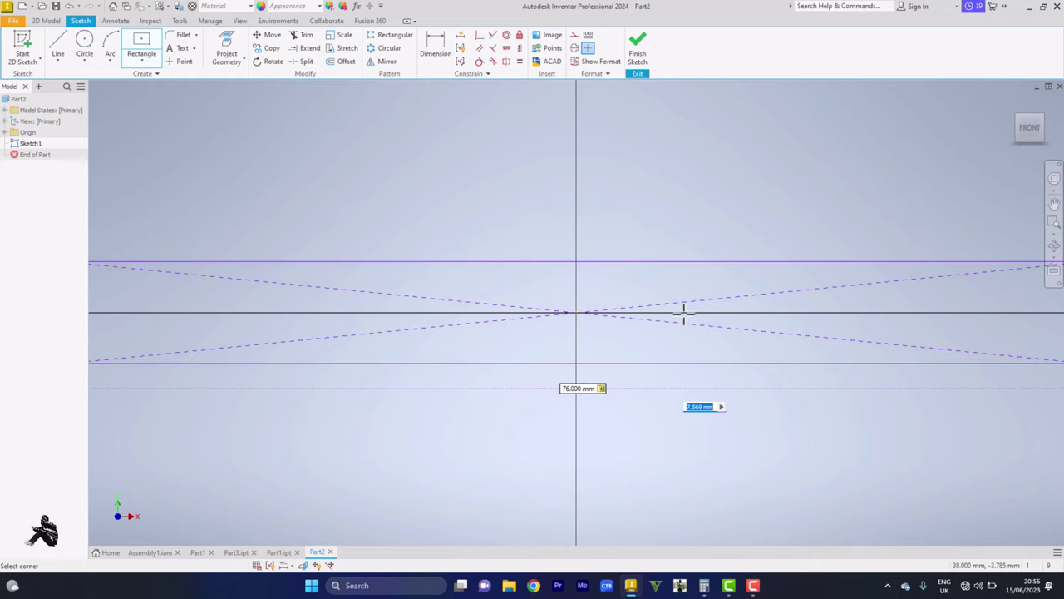
key(BackSpace)
key(Return)
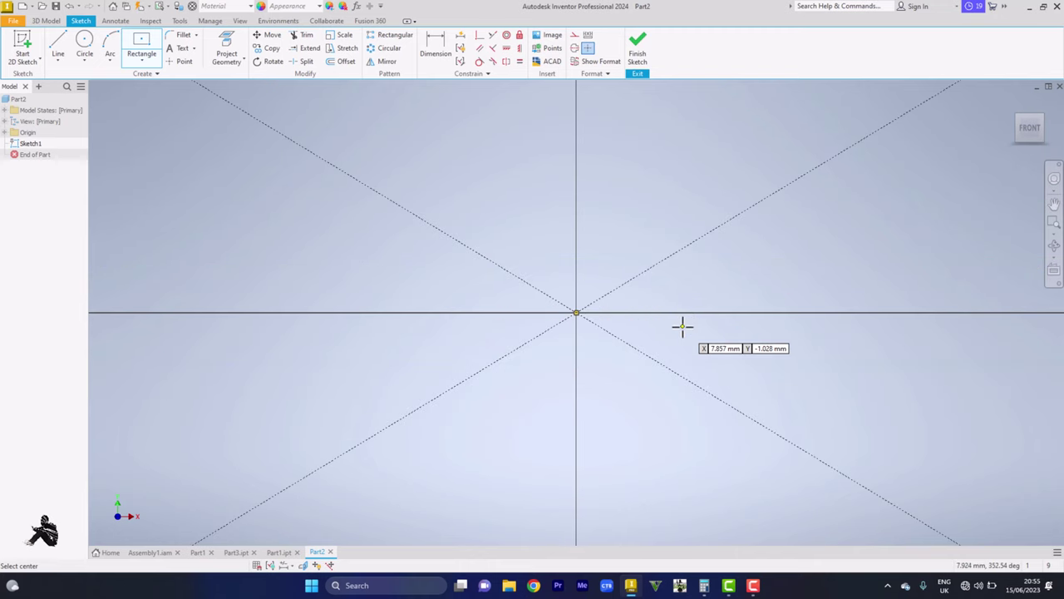
scroll(681, 325, down, 4)
right_click(824, 283)
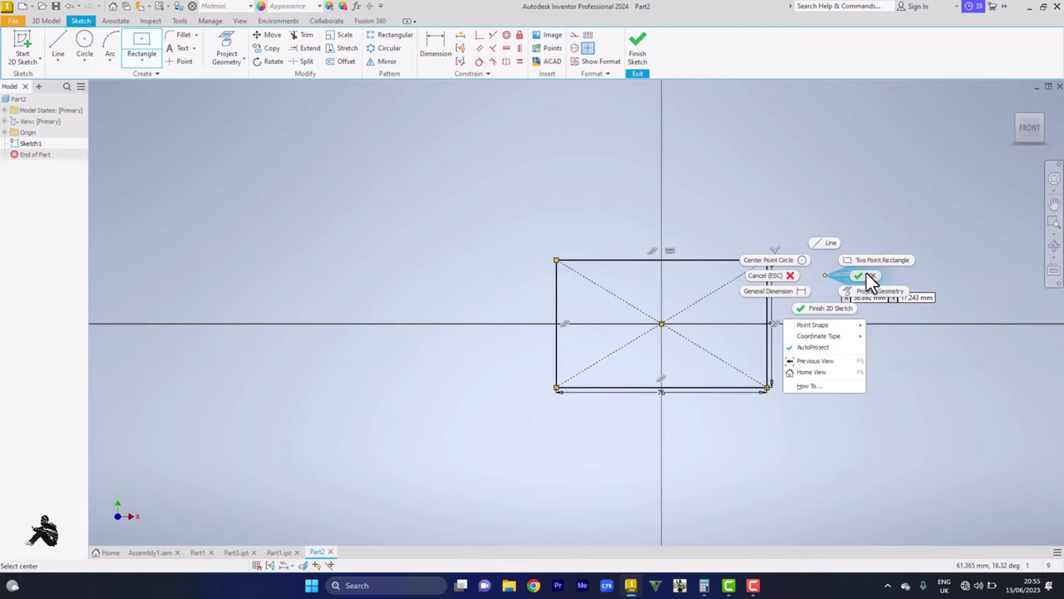
click(867, 280)
- Delete both diagonal construction lines inside the rectangle
right_click(722, 288)
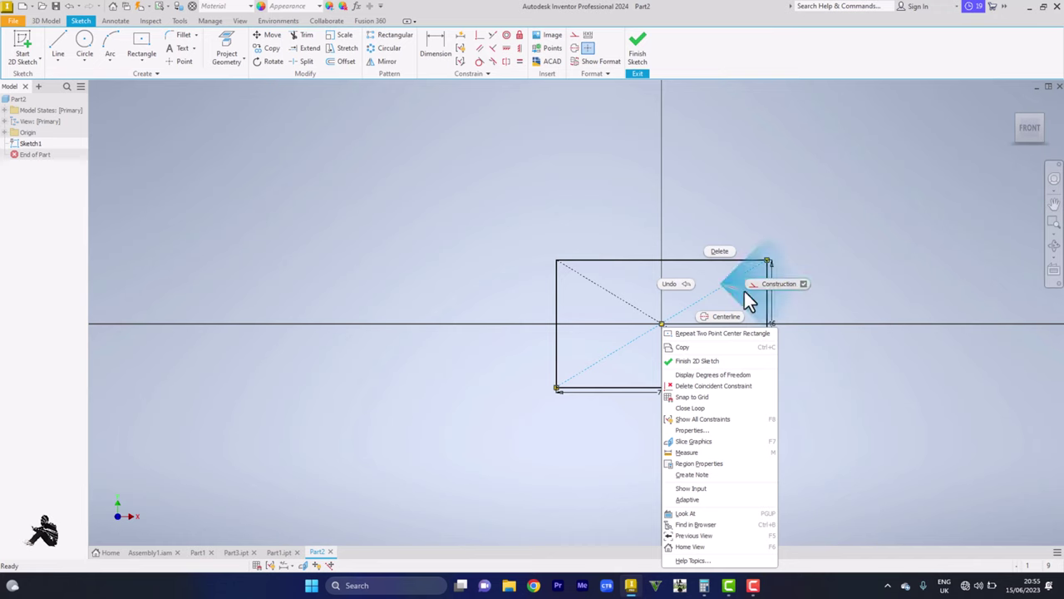
click(723, 256)
right_click(644, 321)
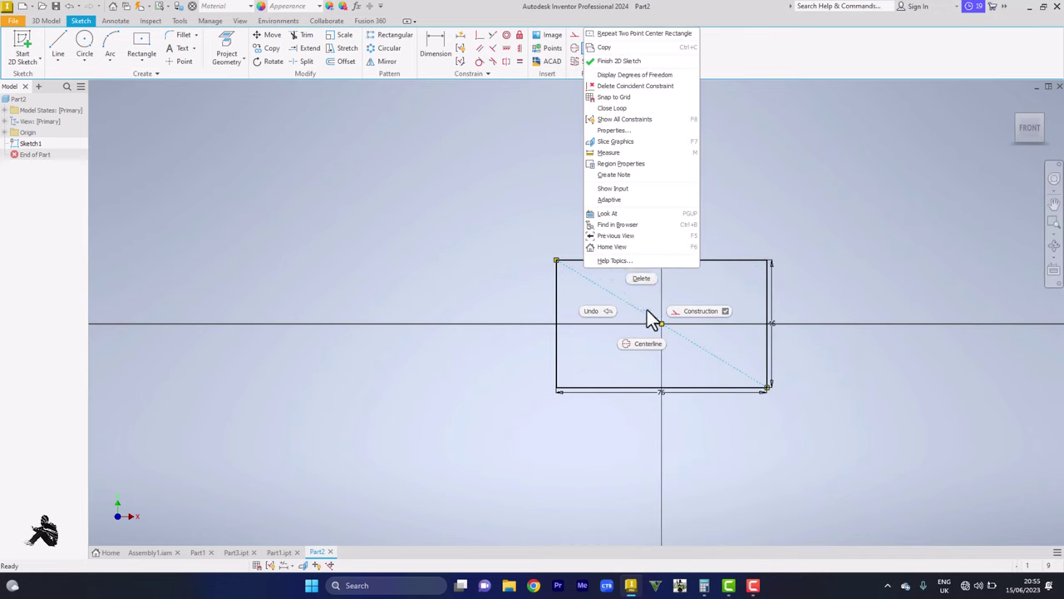
click(643, 289)
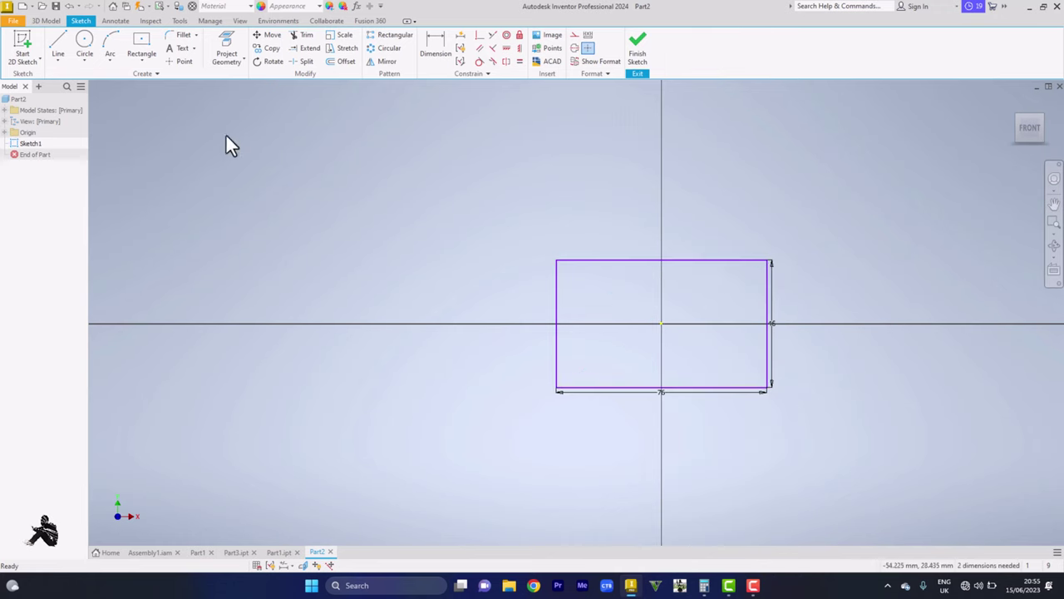
- Draw a horizontal line across the full width of the rectangle, about 17 mm above its bottom edge
click(55, 43)
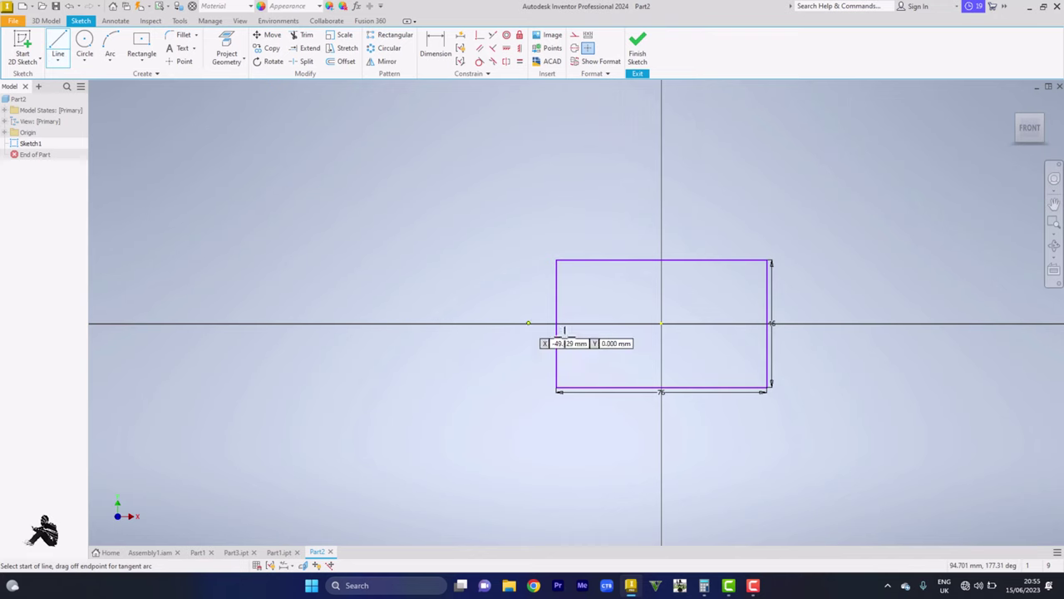
click(557, 339)
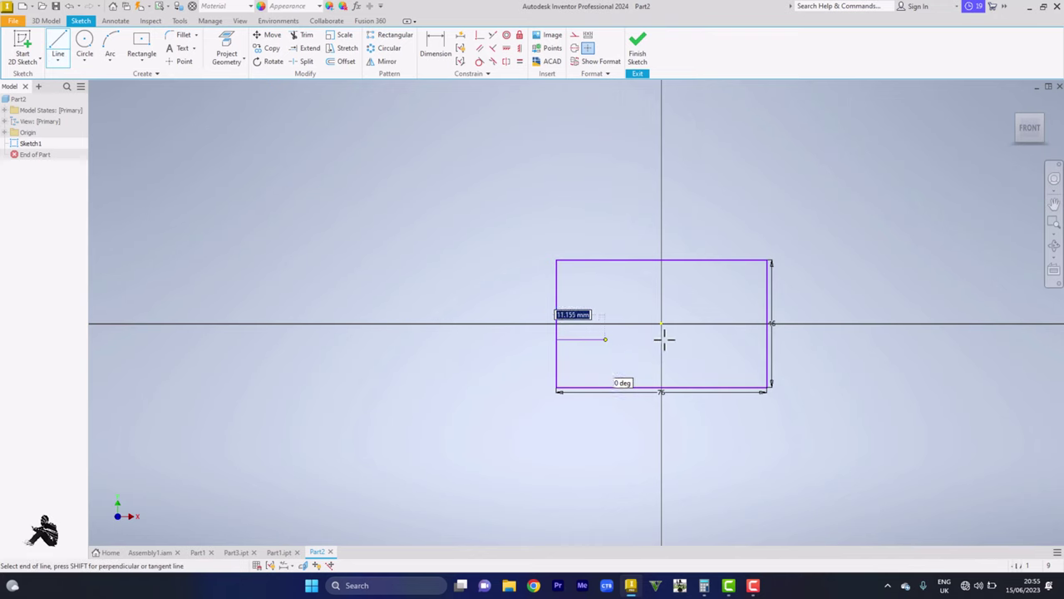
click(766, 338)
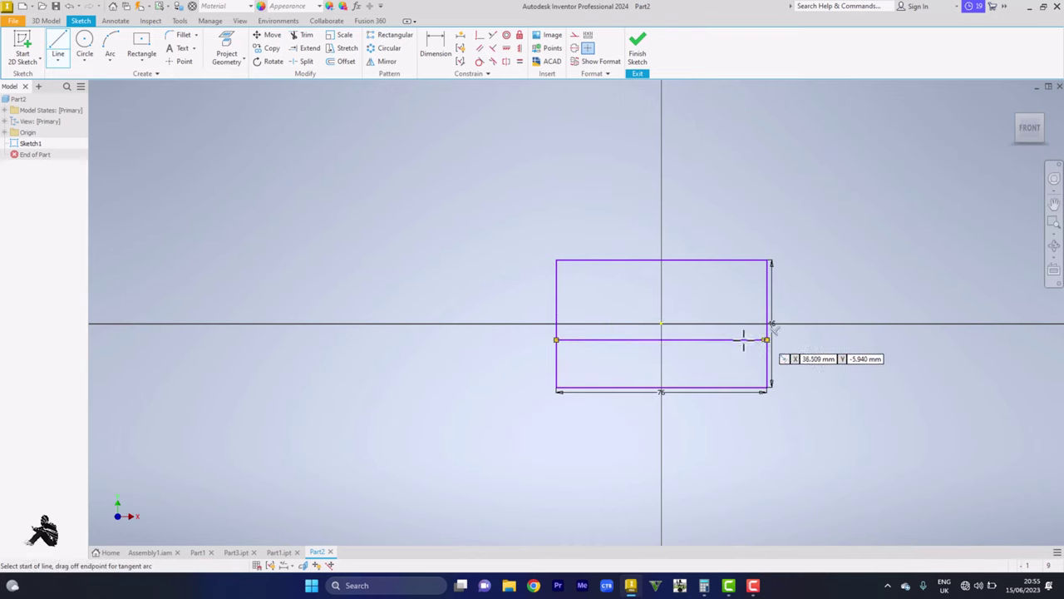
right_click(714, 356)
click(746, 358)
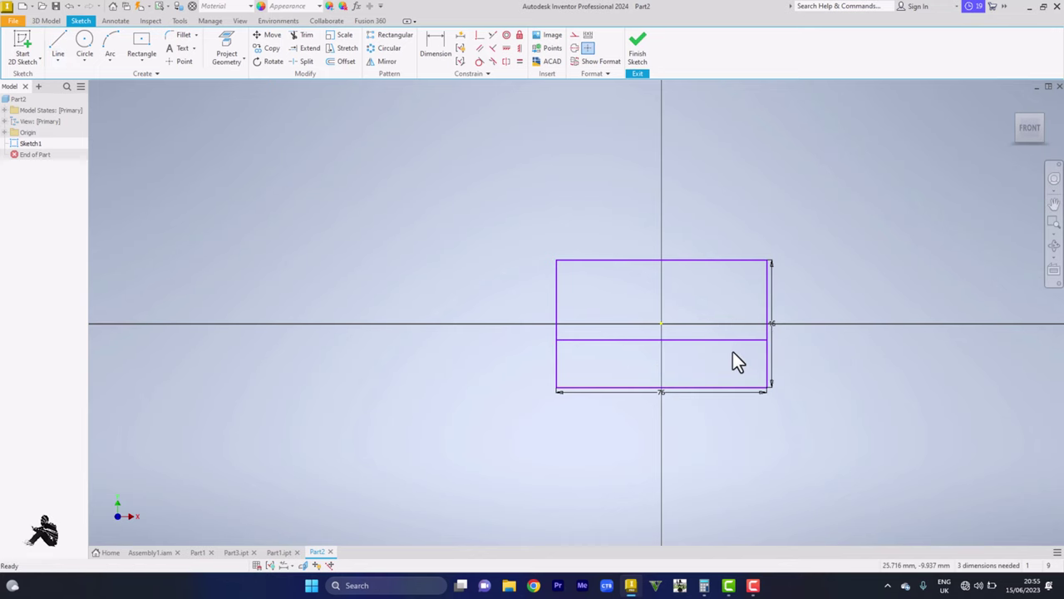
- Dimension the distance between the horizontal line and the rectangle's bottom edge as 10 mm
key(d)
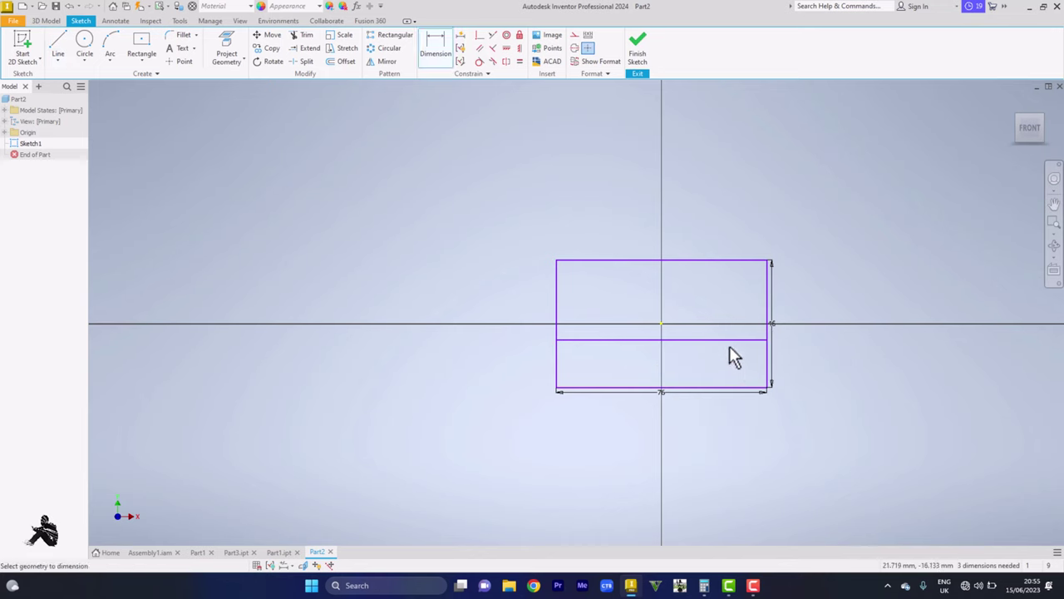
click(727, 340)
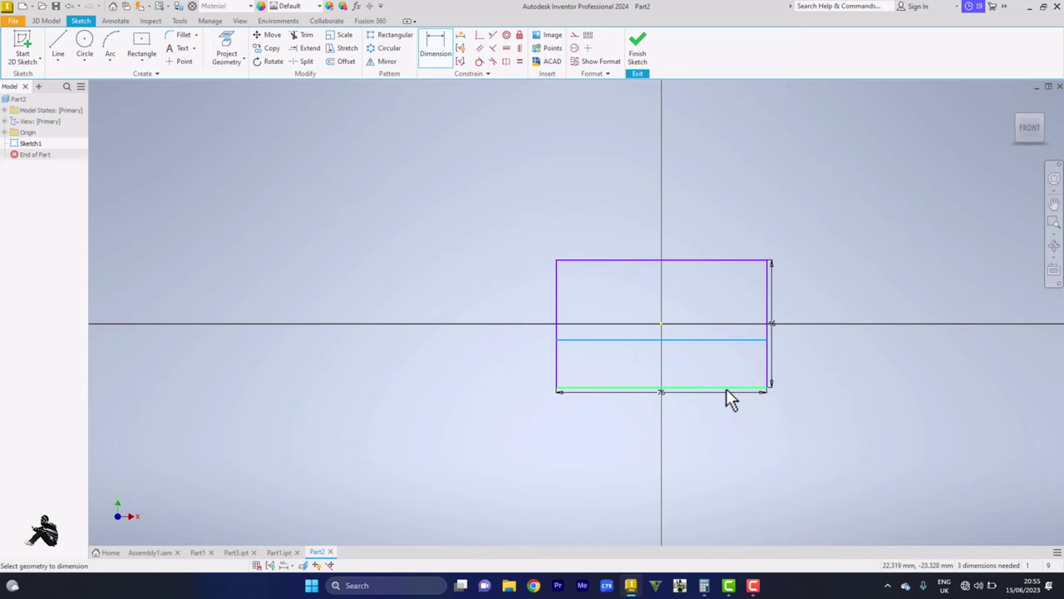
click(725, 388)
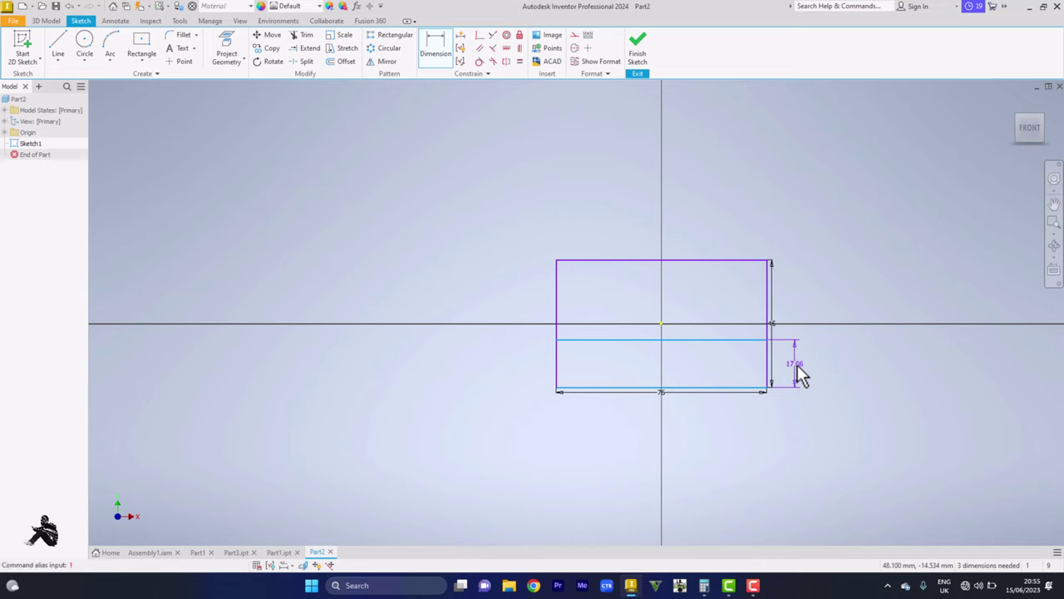
click(797, 372)
click(799, 404)
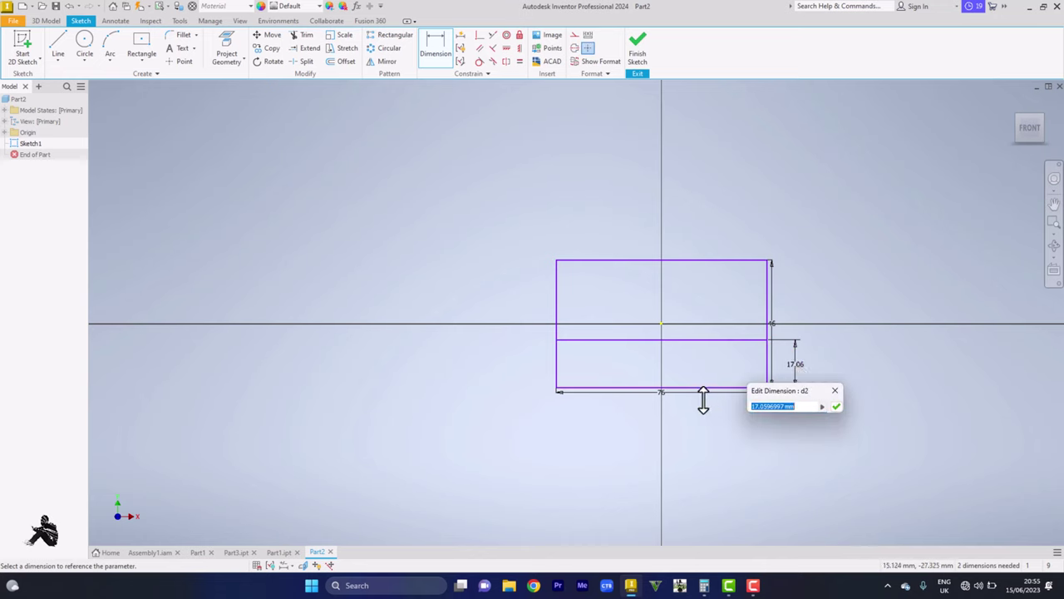
text(10)
key(Return)
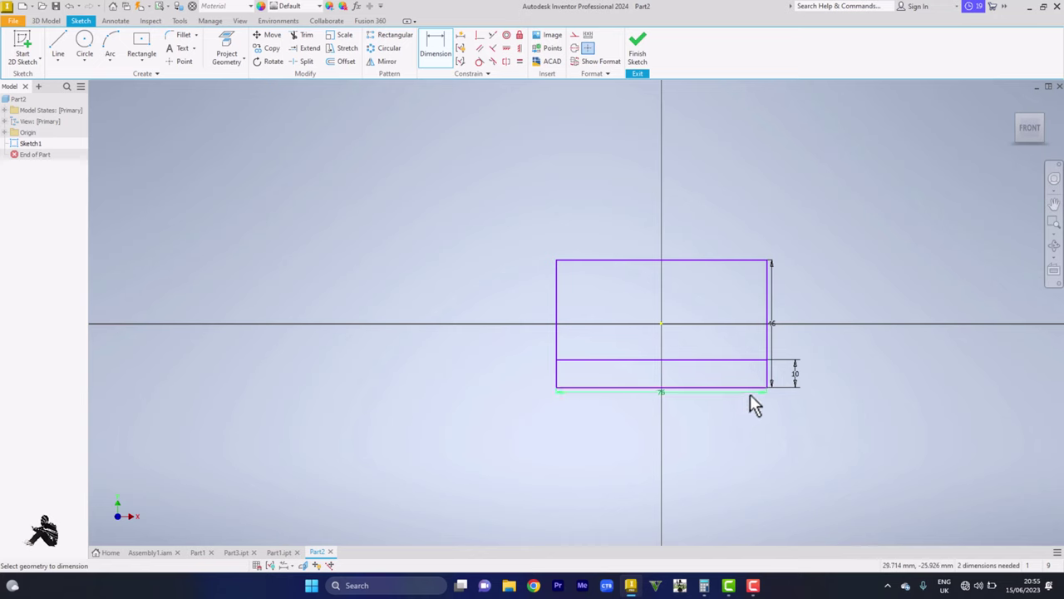
- Draw a second full-width horizontal line just above the first, about 32 mm below the rectangle's top edge
key(l)
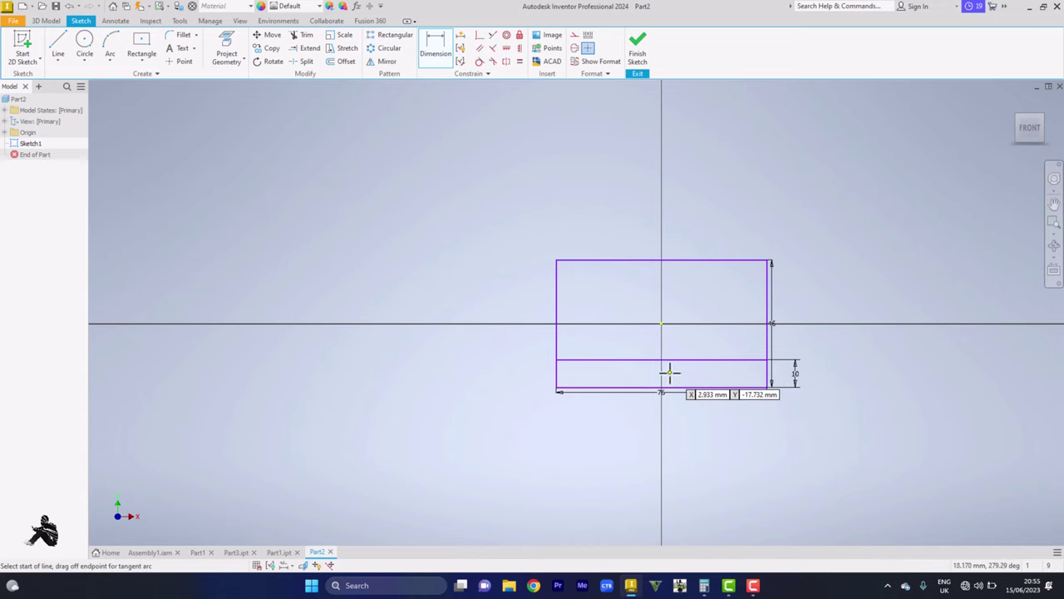
click(557, 348)
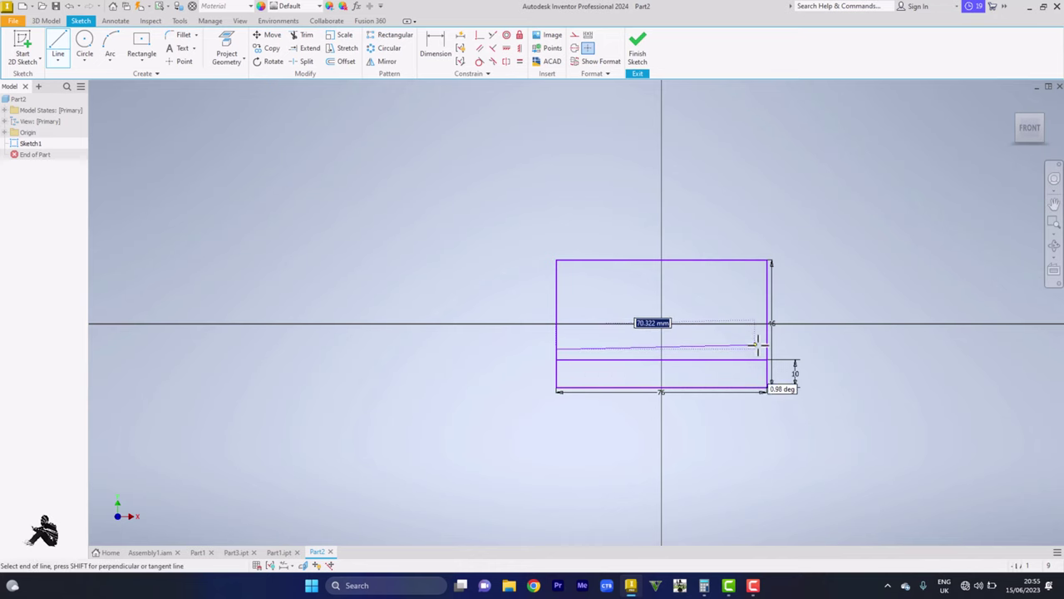
click(765, 350)
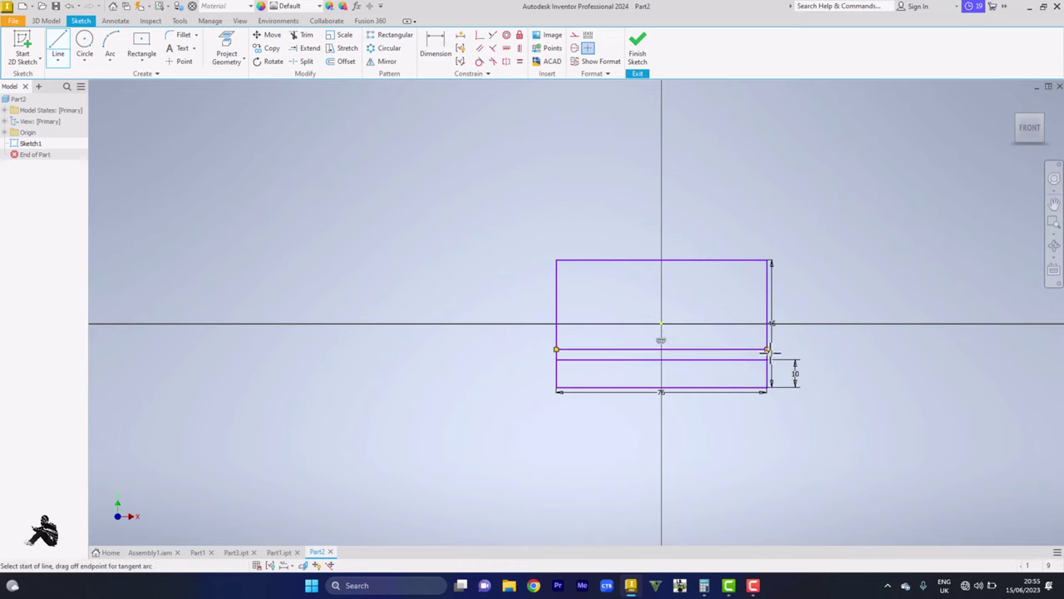
right_click(803, 343)
click(840, 344)
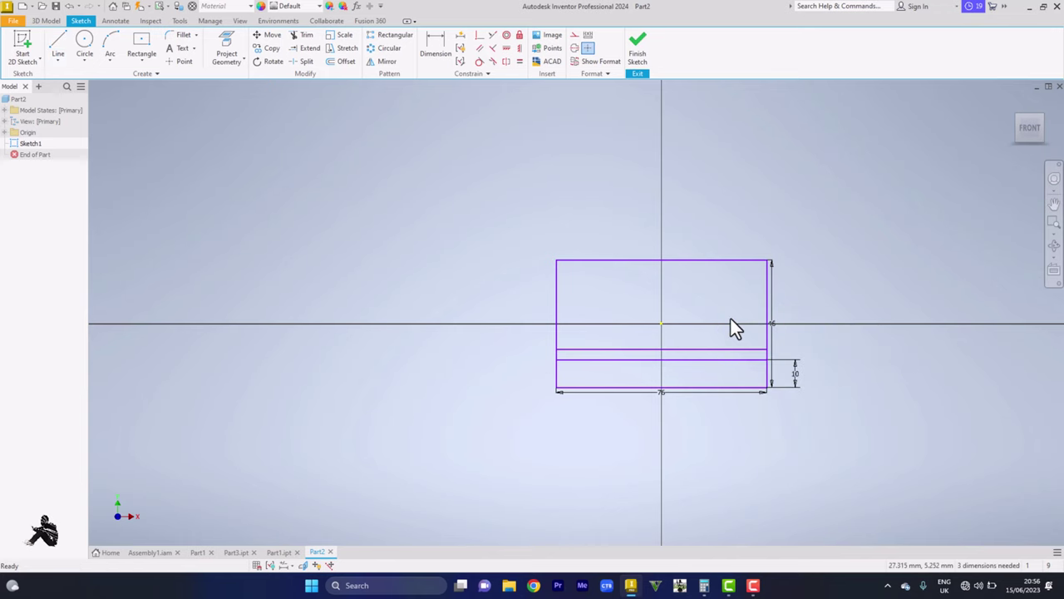
- Dimension the distance between the upper horizontal line and the rectangle's top edge as 32 mm
key(d)
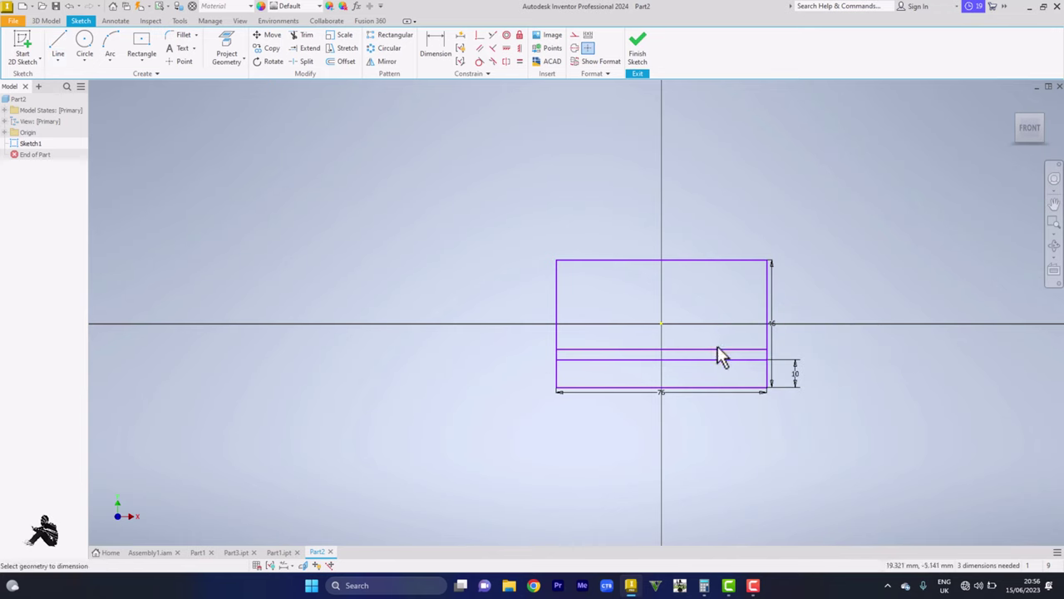
click(718, 349)
click(719, 260)
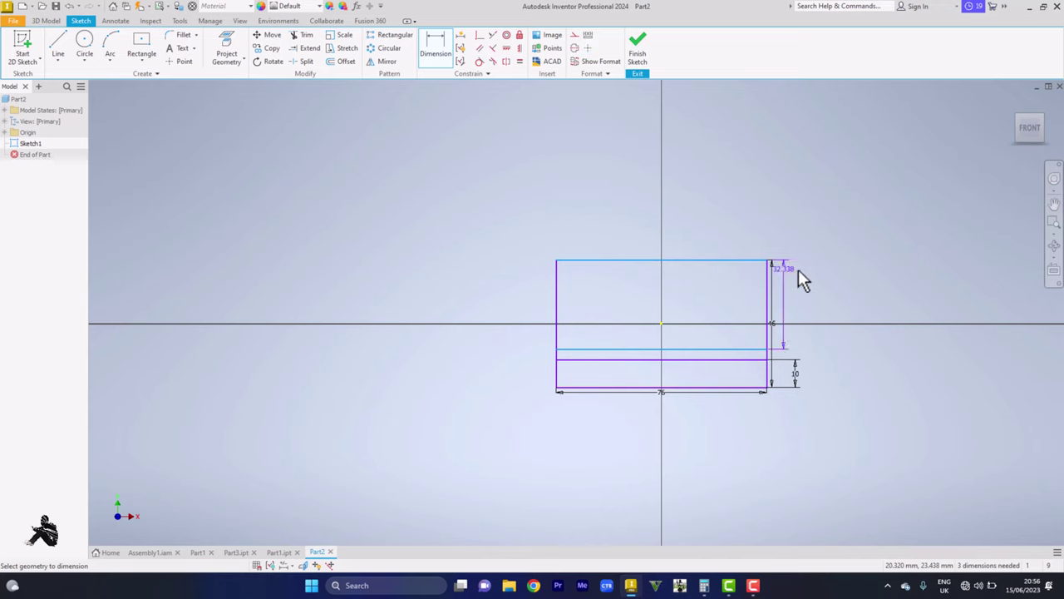
click(830, 299)
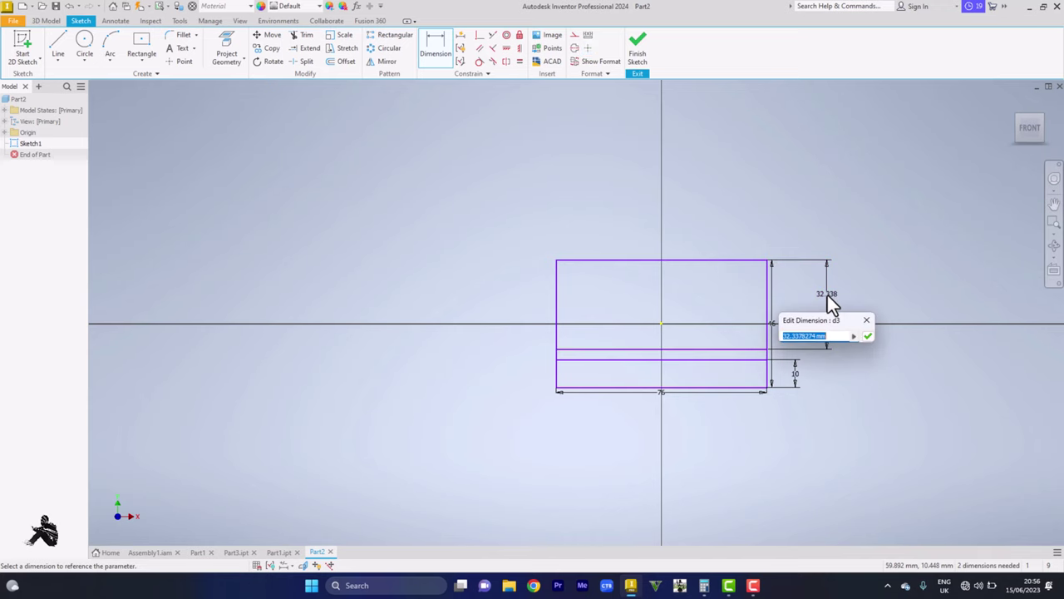
text(32)
key(Return)
- Draw a line from the left part of the bottom edge, slanting up and inward to between the two horizontal lines
key(l)
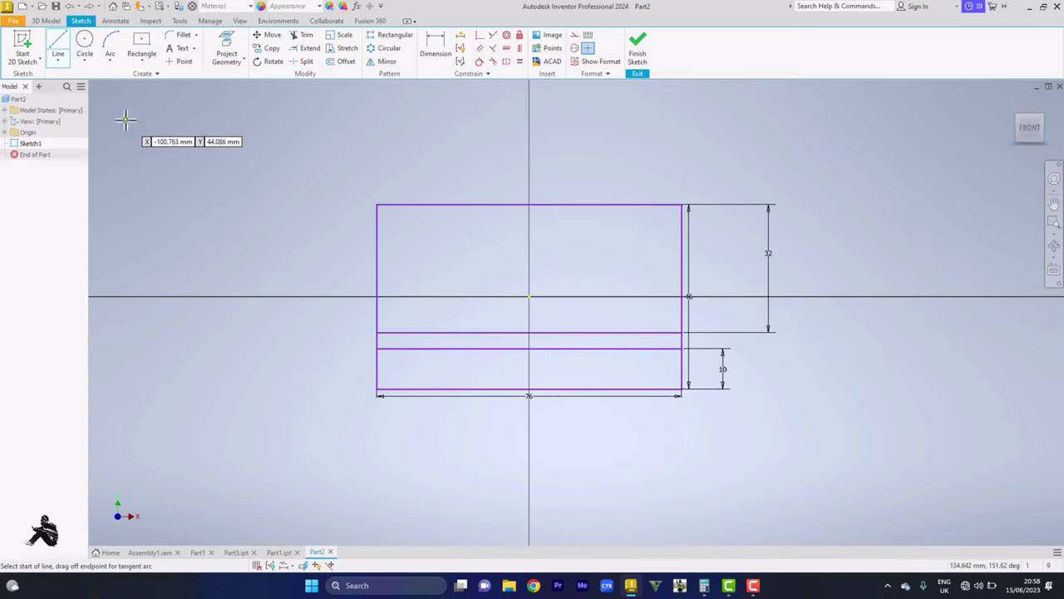
click(445, 387)
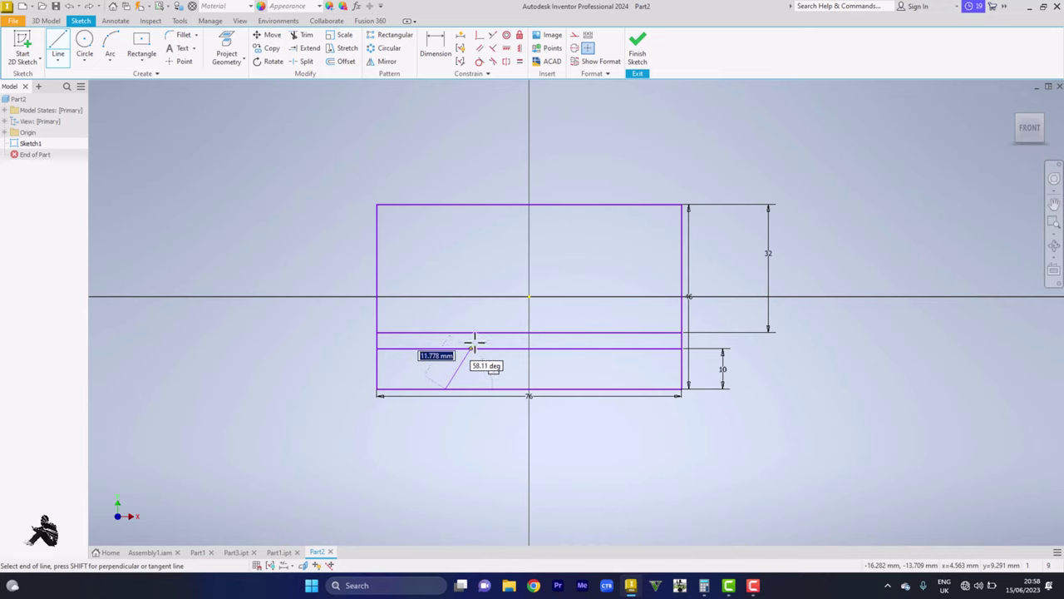
click(478, 339)
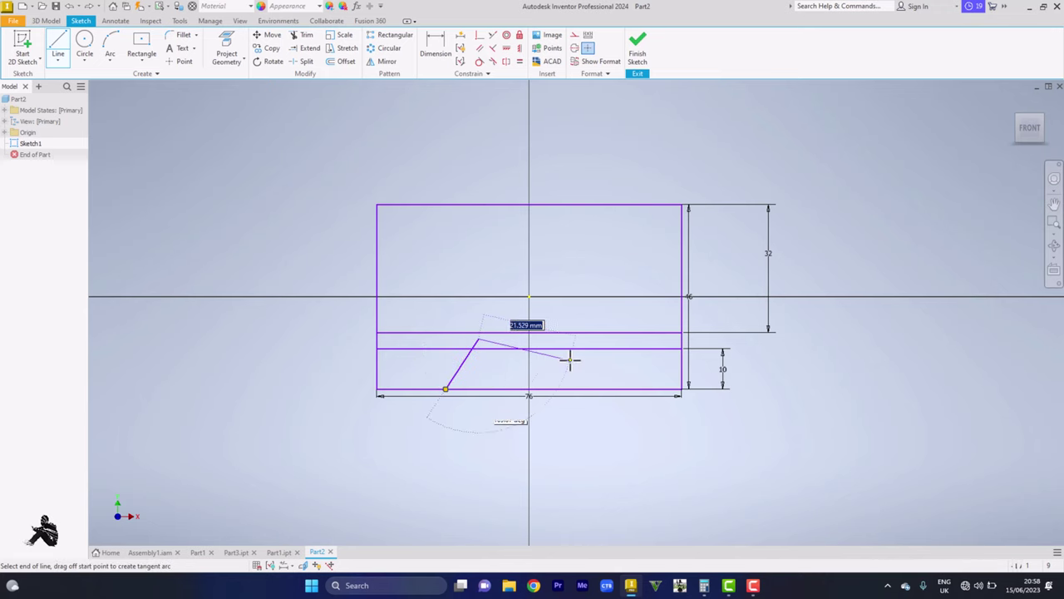
right_click(598, 359)
click(598, 359)
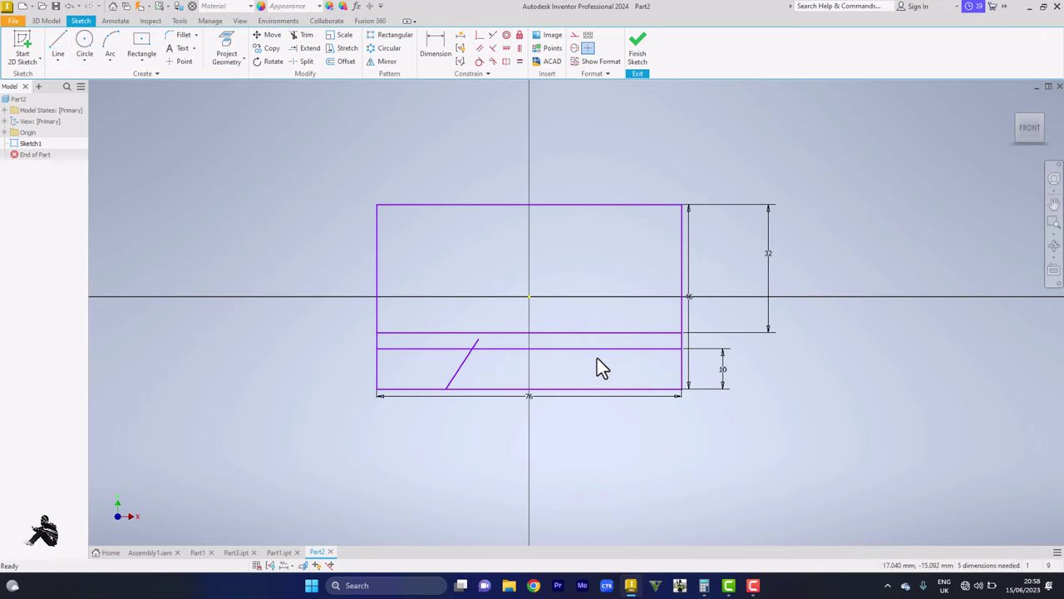
- Draw an opposing slanted line from the right part of the bottom edge, leaning inward to between the two horizontal lines
click(612, 388)
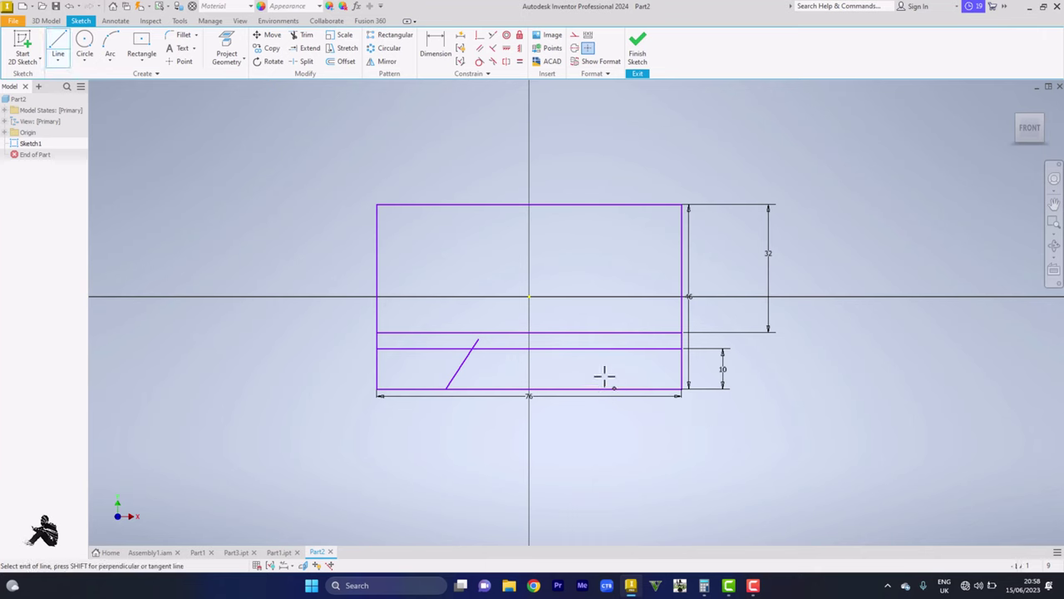
click(582, 342)
right_click(605, 344)
click(631, 346)
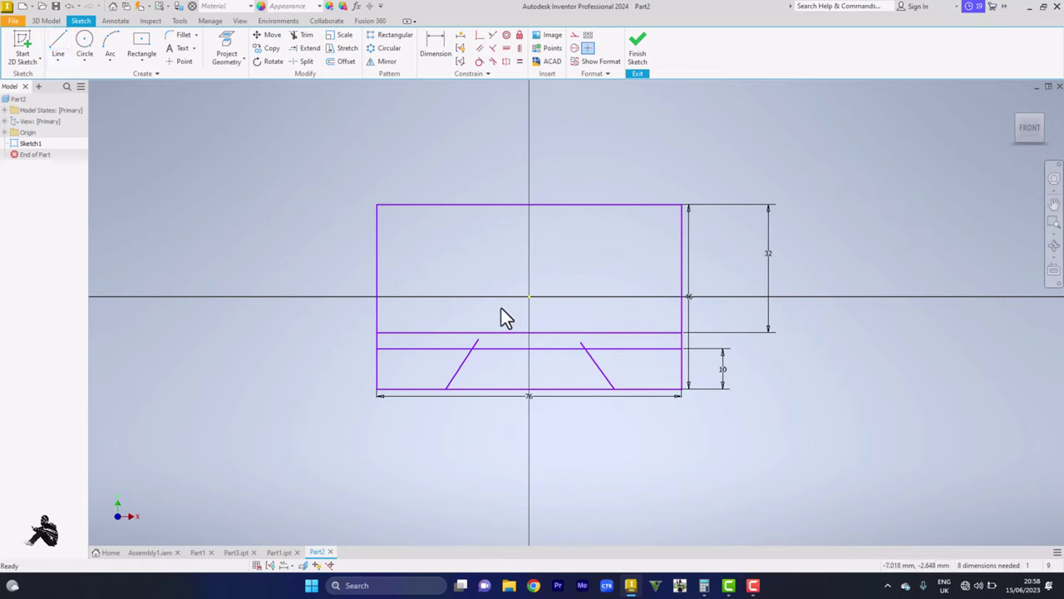
- Draw short vertical lines outward from the midpoints of the rectangle's bottom and top edges, the lower one about 8 mm long
key(l)
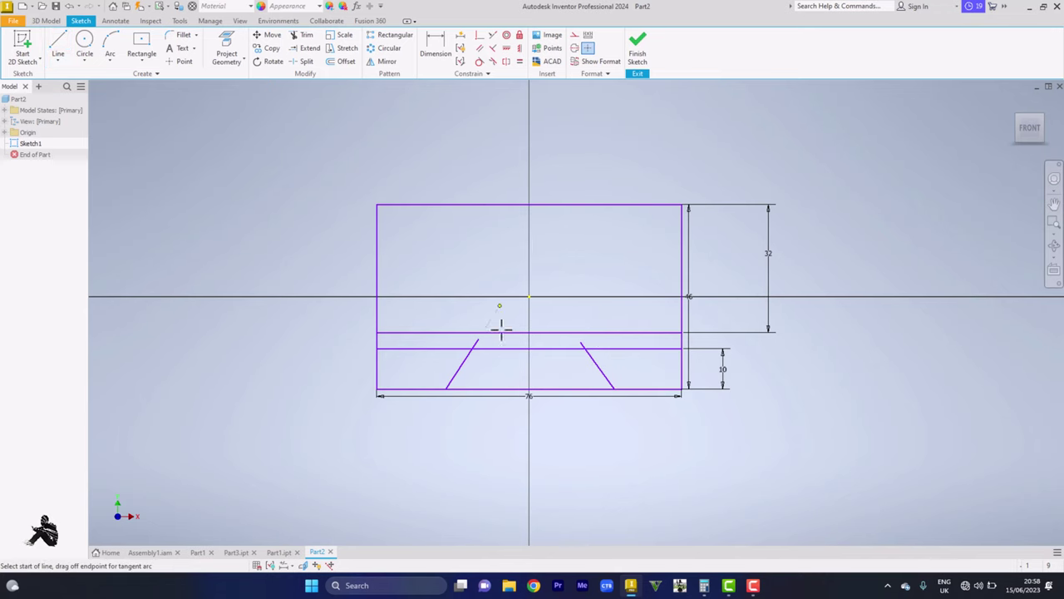
click(529, 388)
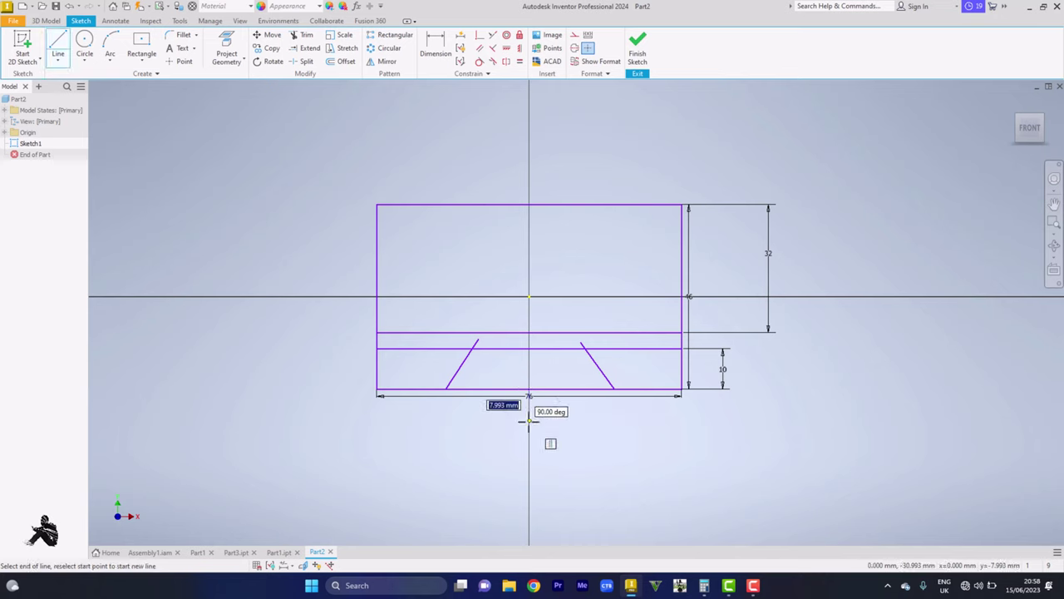
right_click(585, 163)
click(584, 162)
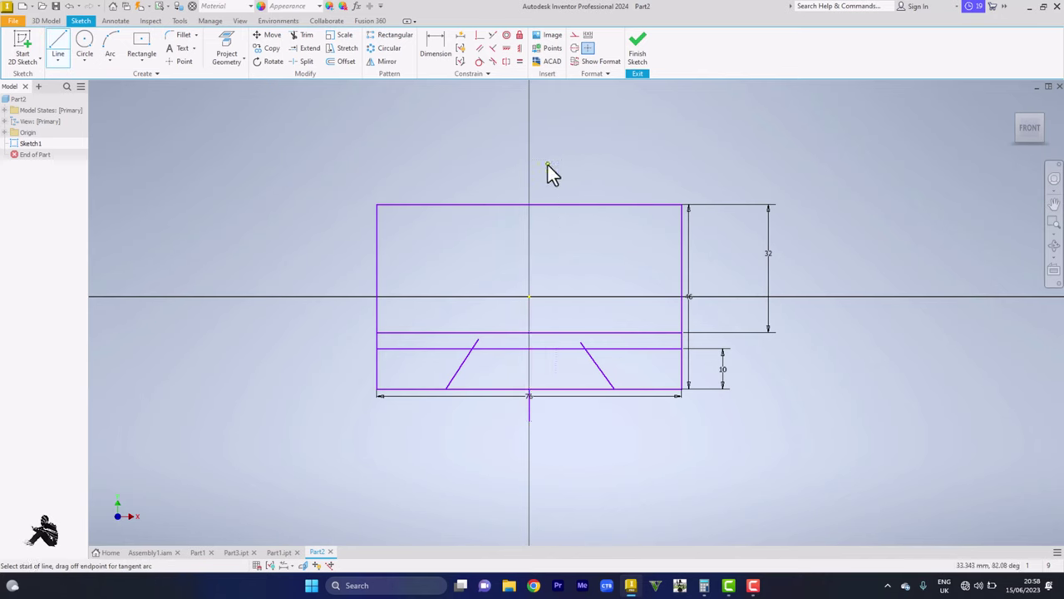
click(529, 204)
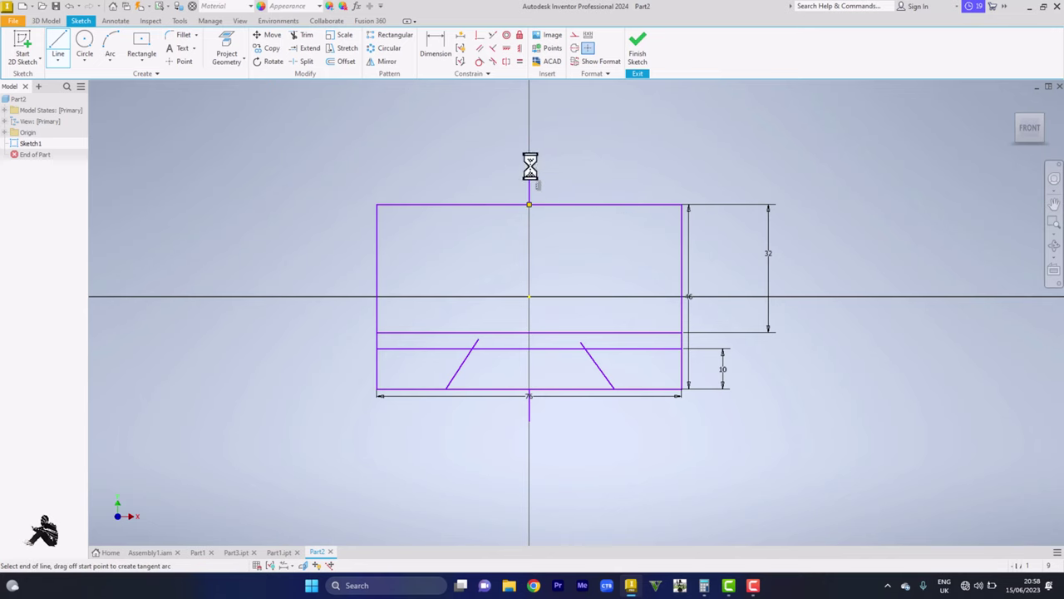
right_click(605, 166)
click(604, 165)
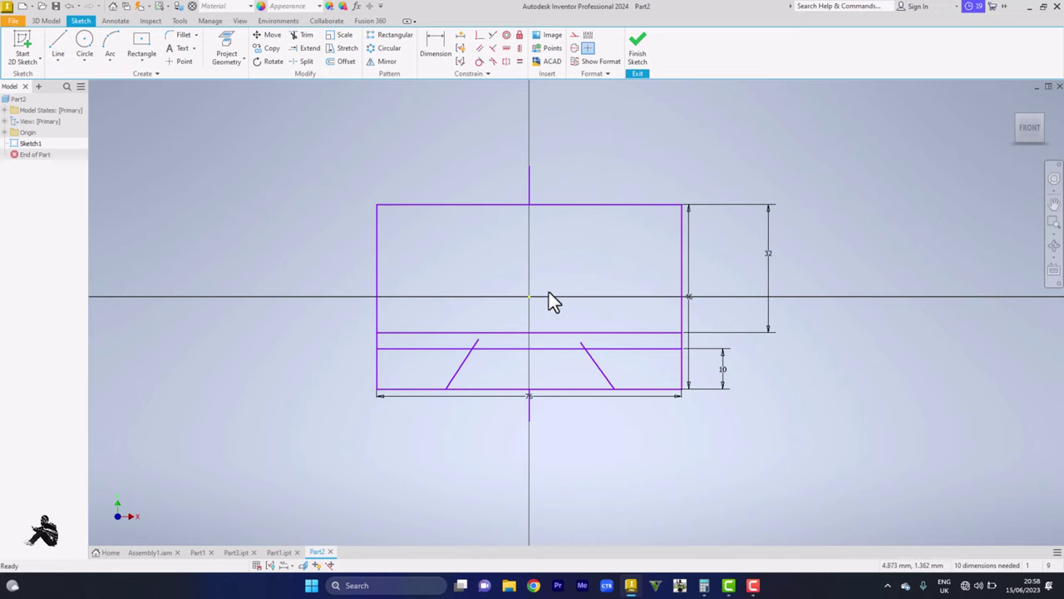
- Dimension the horizontal distance from the lower vertical centre line to the right slanted line's bottom end as 25 mm
key(d)
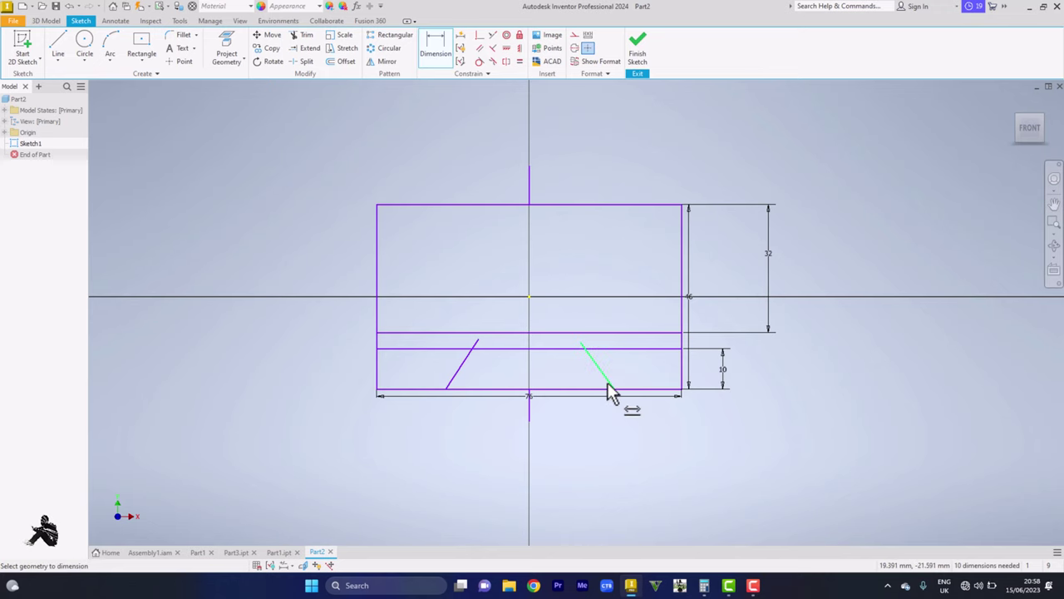
click(535, 414)
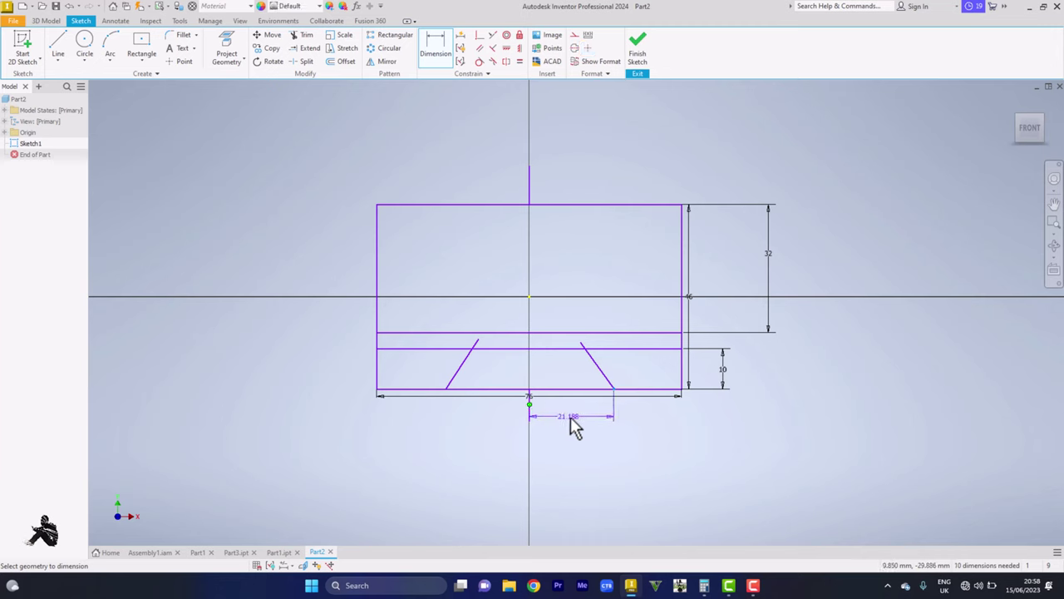
click(571, 416)
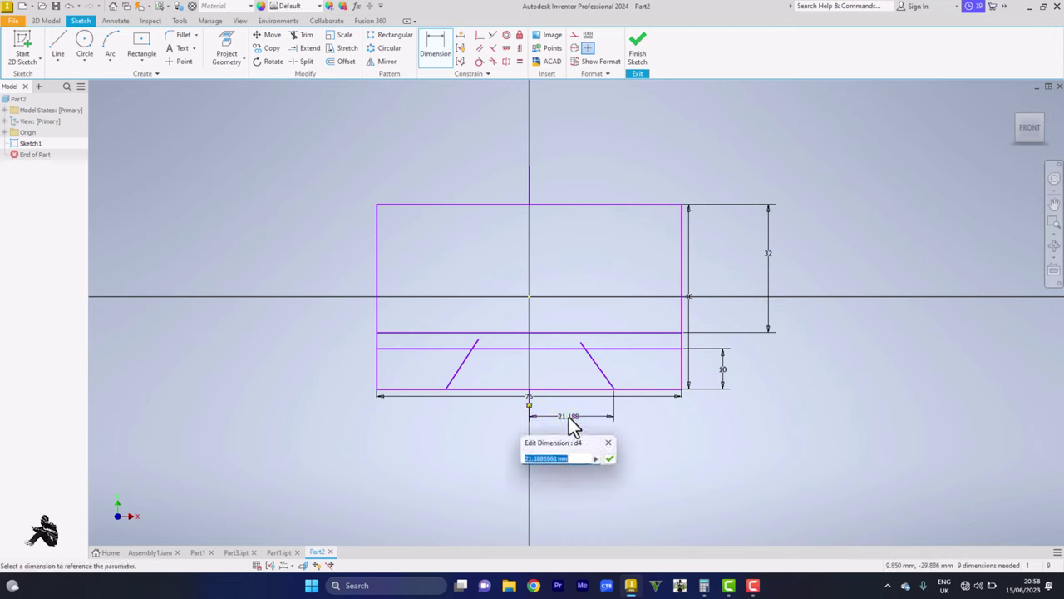
text(25)
key(Return)
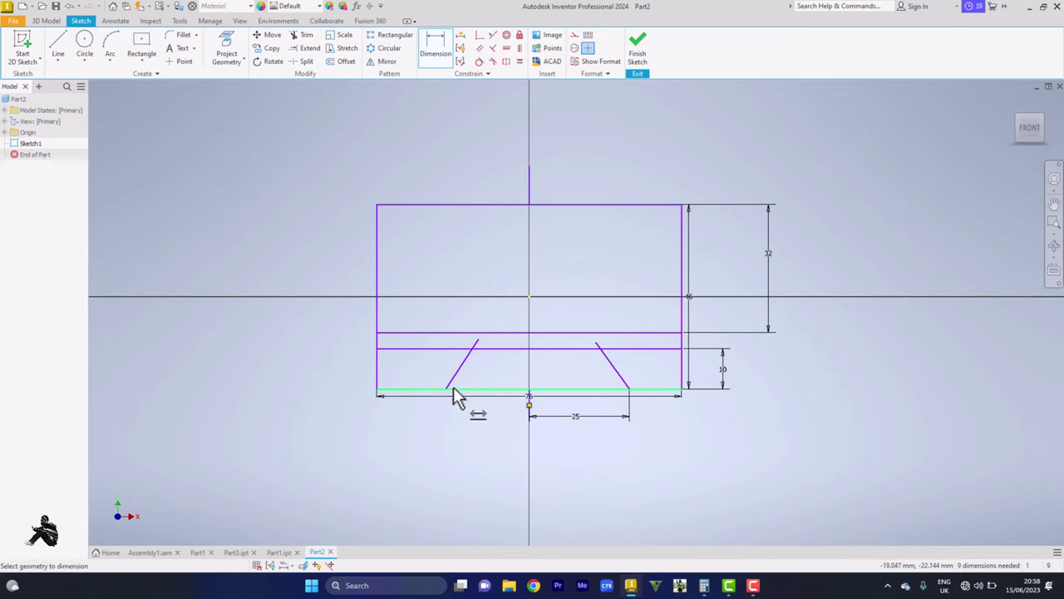
- Dimension the horizontal distance from the left slanted line's bottom end to the lower vertical centre line as 25 mm
click(528, 413)
click(509, 424)
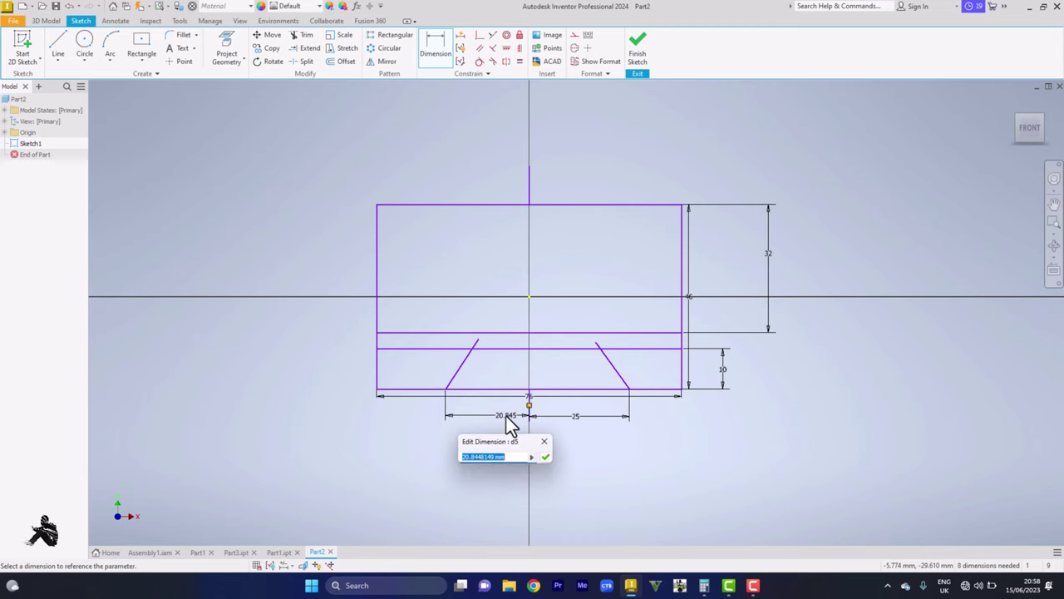
text(25)
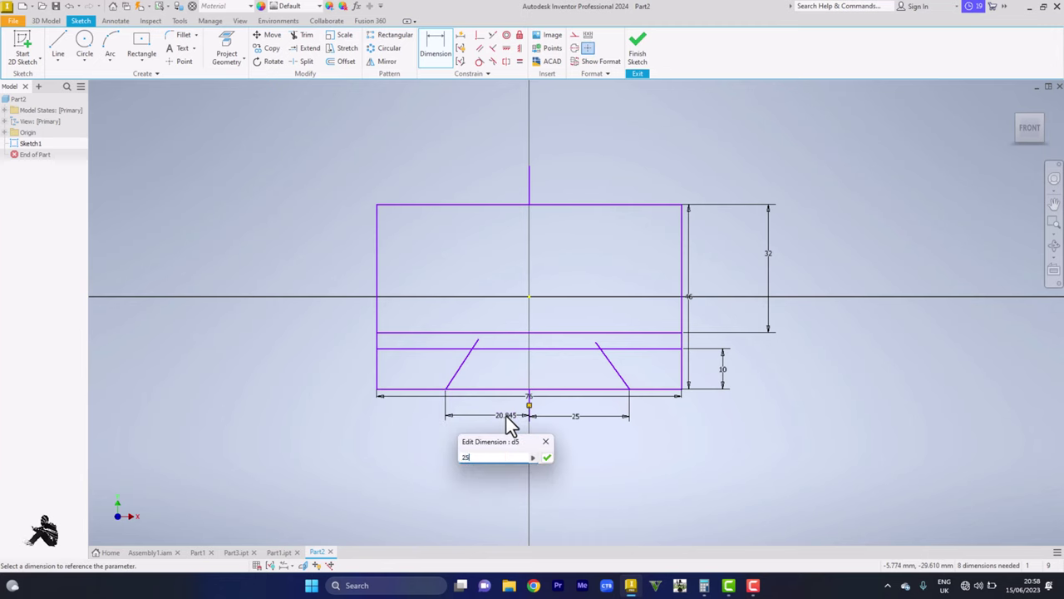
key(Return)
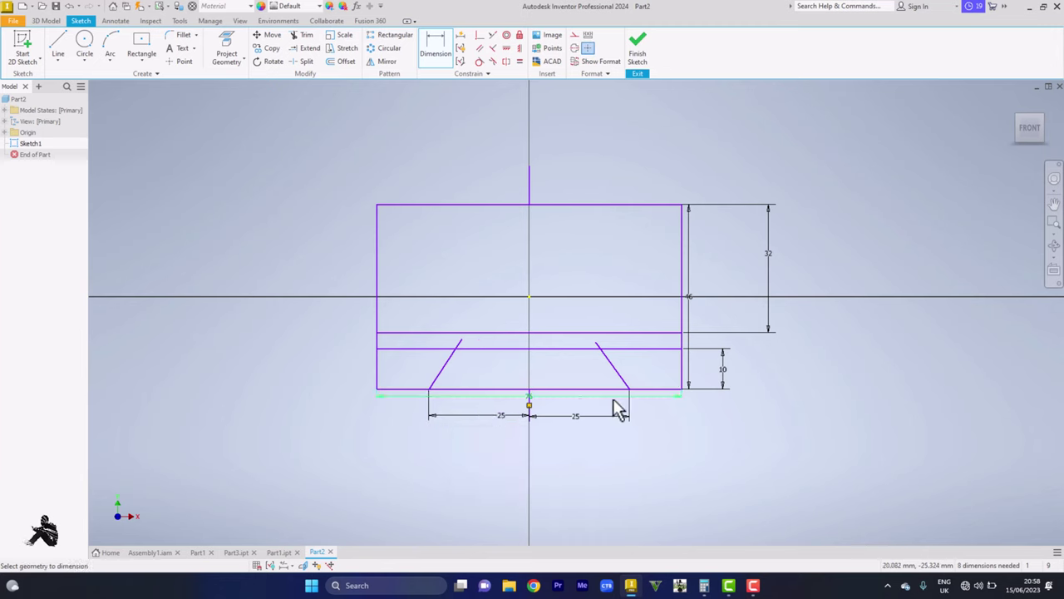
- Dimension the angle between the left slanted line and the bottom edge, entering 60 degrees
click(453, 389)
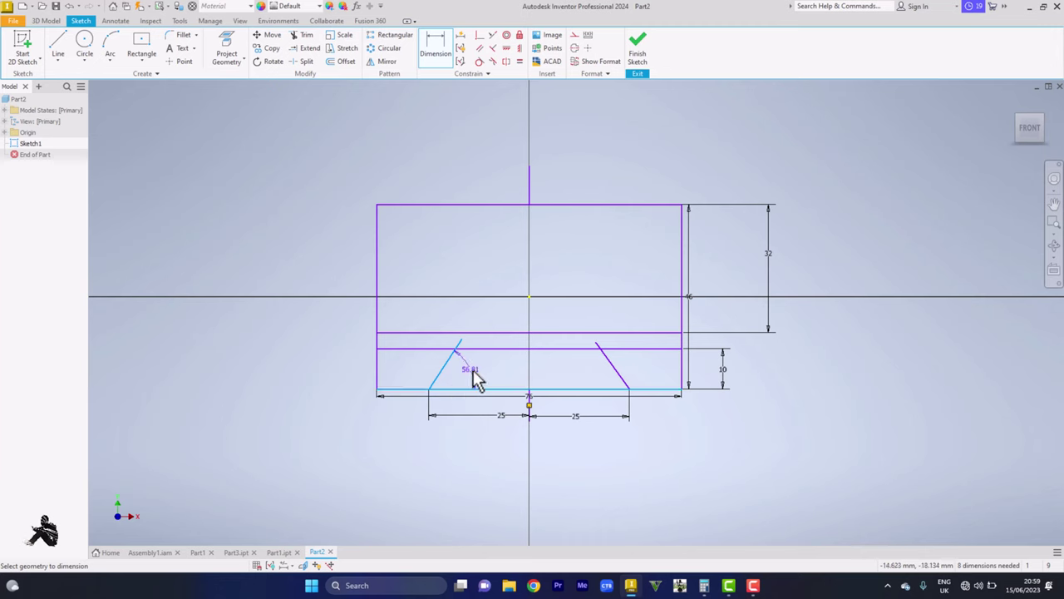
click(471, 371)
text(6)
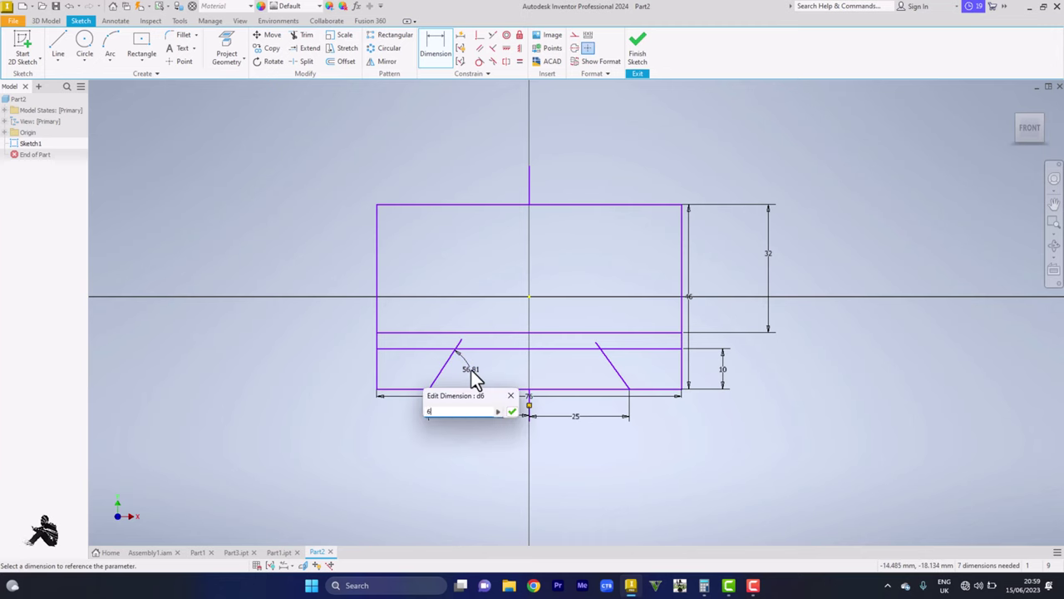
text(0)
key(Return)
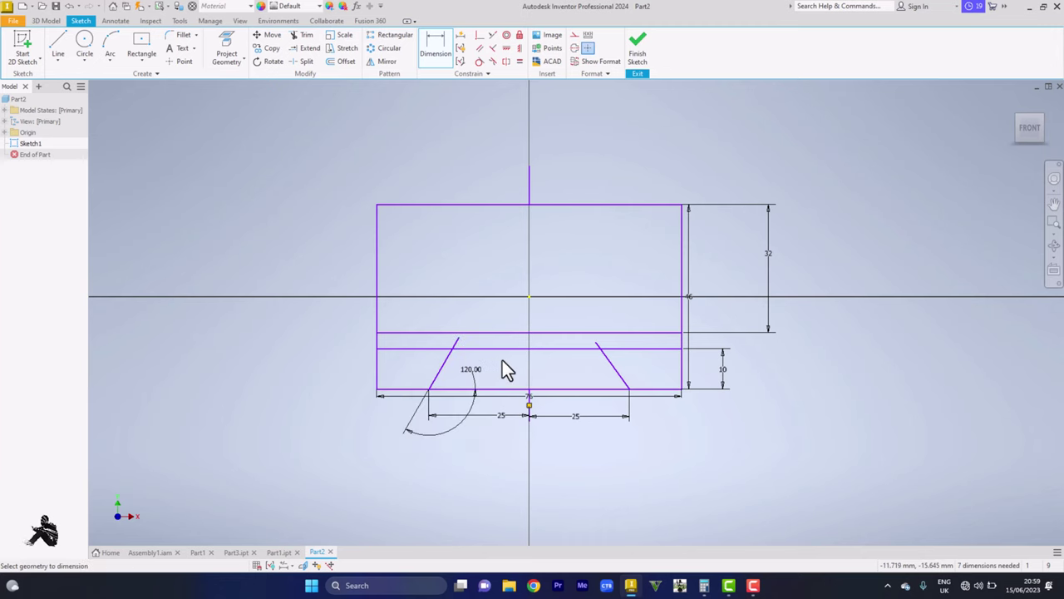
click(586, 389)
right_click(587, 384)
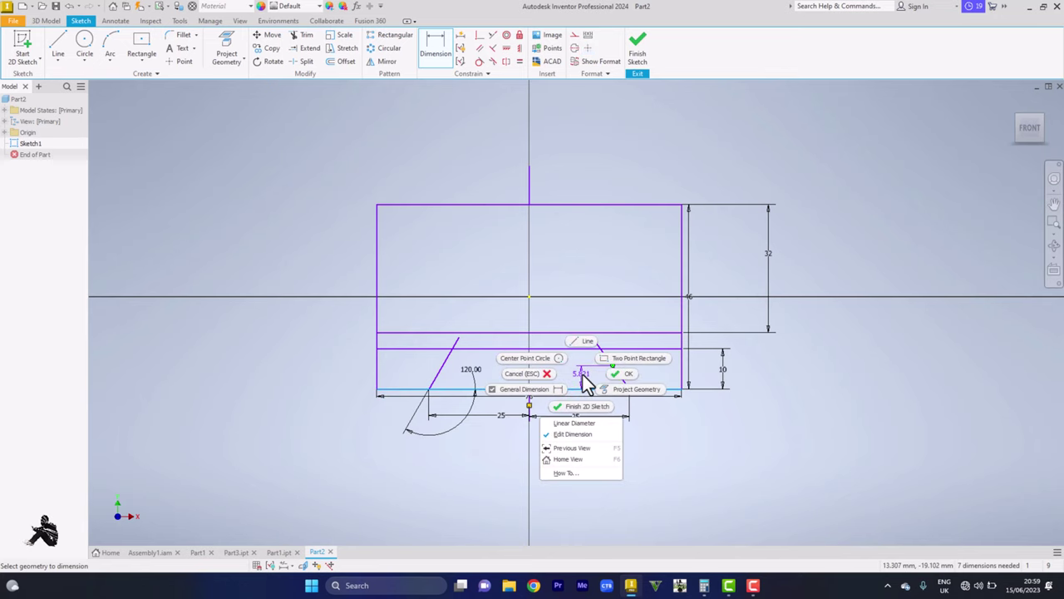
click(551, 375)
- Dimension the angle between the right slanted line and the bottom edge as 60 degrees
key(d)
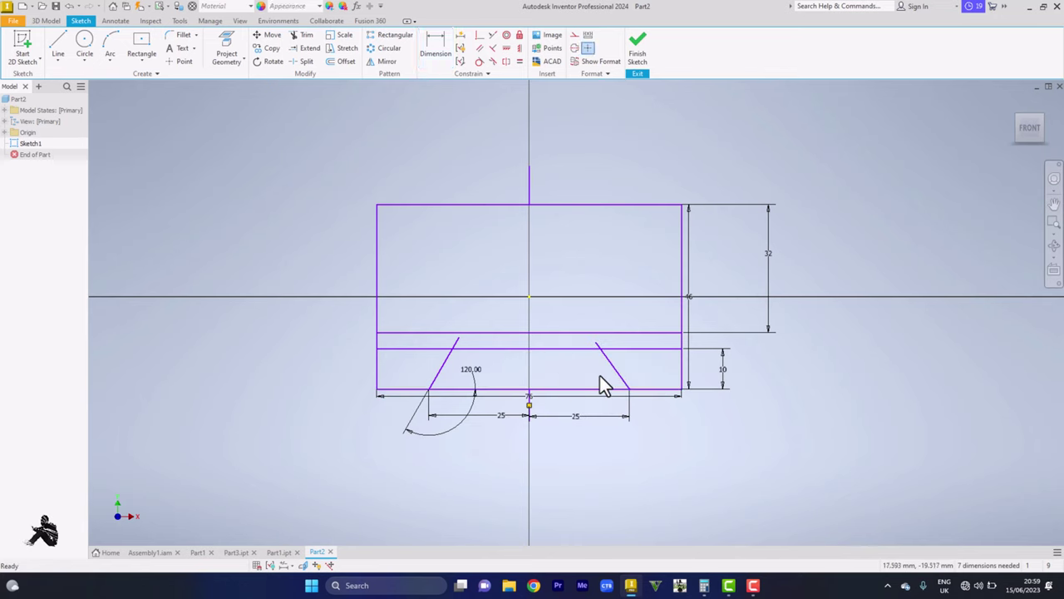
click(616, 370)
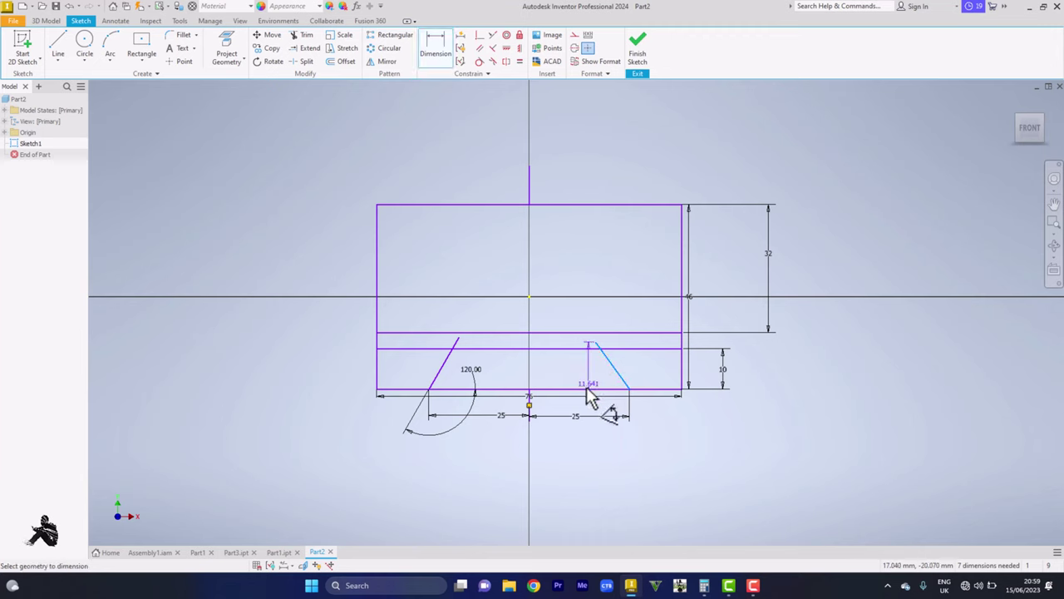
click(590, 389)
click(596, 387)
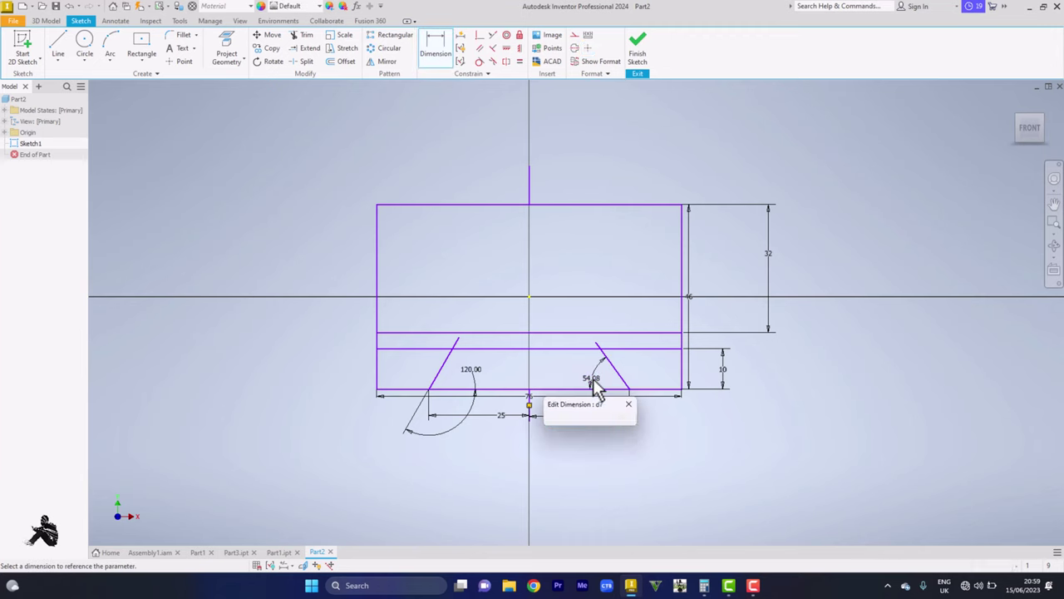
text(6)
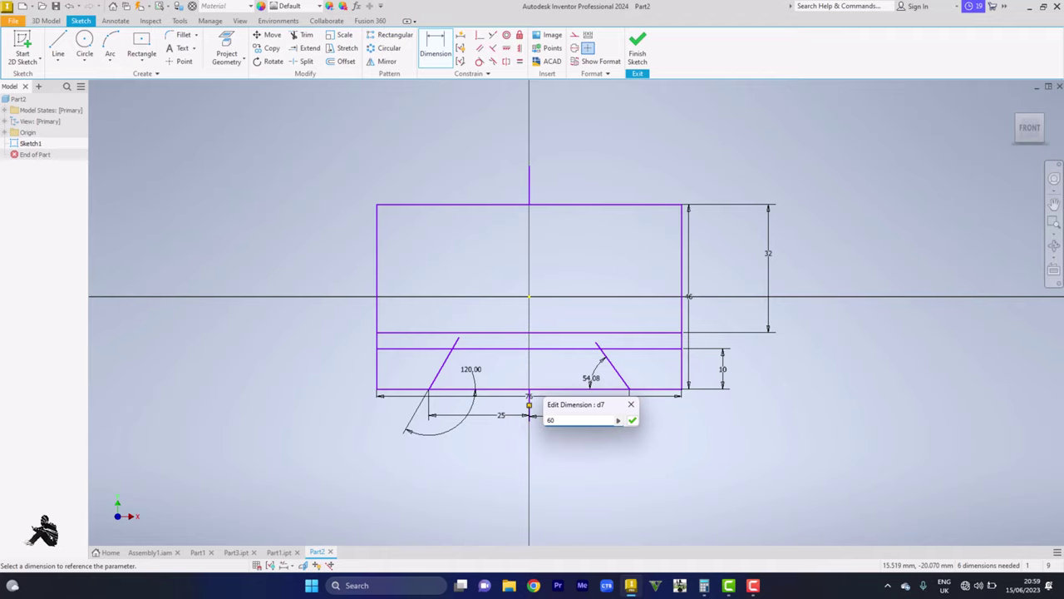
text(0)
key(Return)
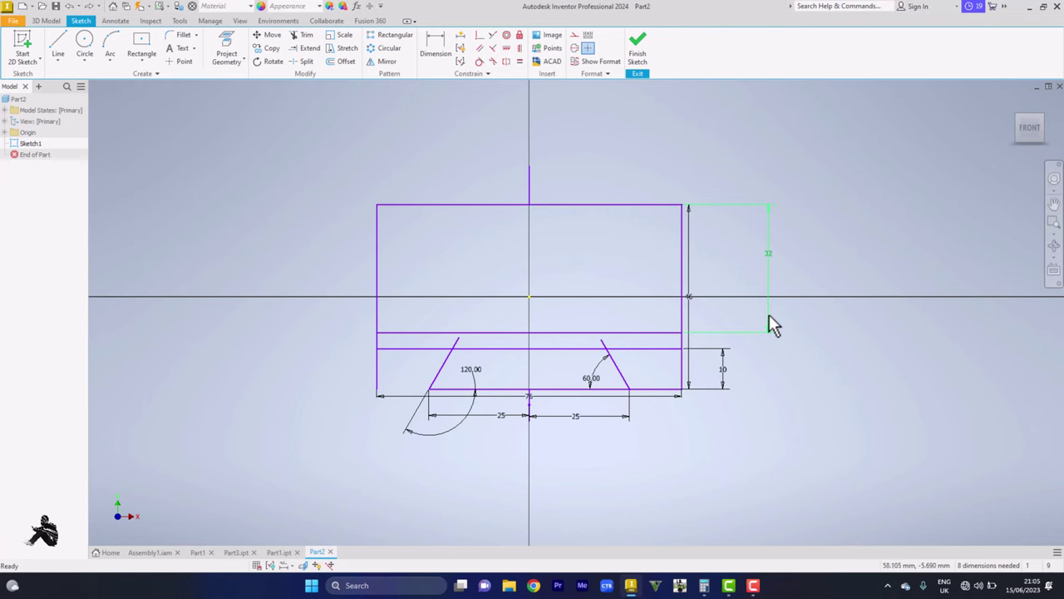
- Delete the three vertical dimensions of 32, 46 and 10 mm beside the profile
right_click(769, 317)
click(763, 281)
right_click(693, 314)
click(699, 283)
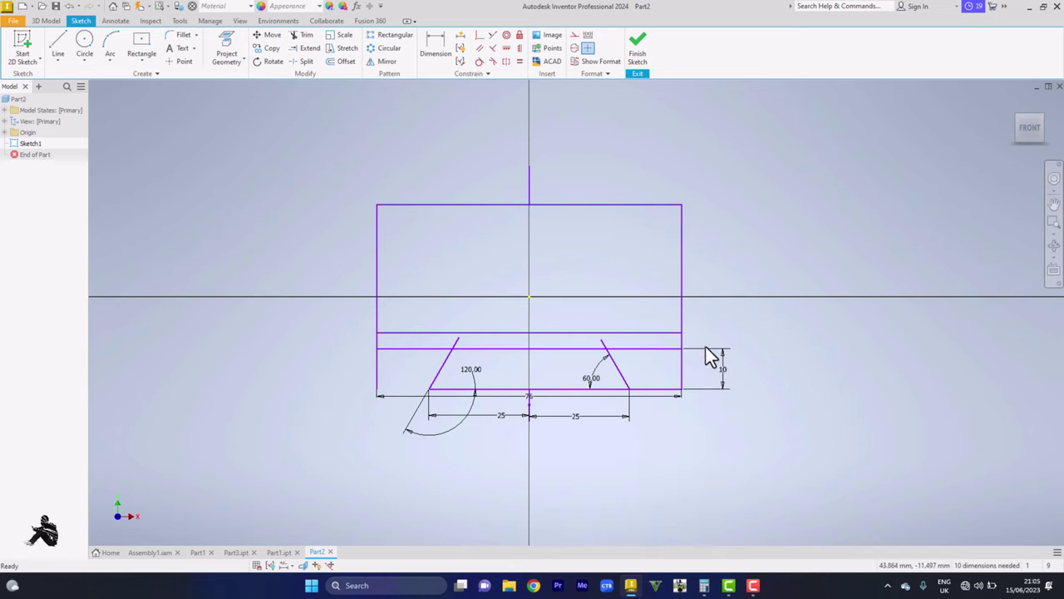
right_click(707, 353)
click(705, 322)
- Delete the horizontal dimensions below the profile: both 25 mm offsets and the 76 mm width
right_click(593, 415)
click(595, 381)
right_click(587, 399)
click(550, 359)
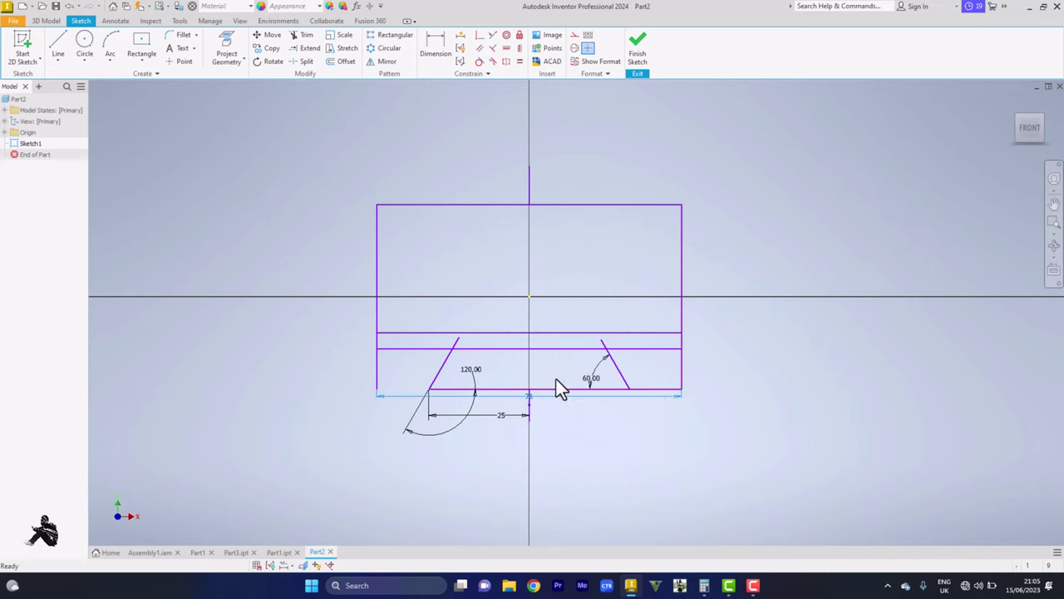
right_click(506, 396)
click(499, 385)
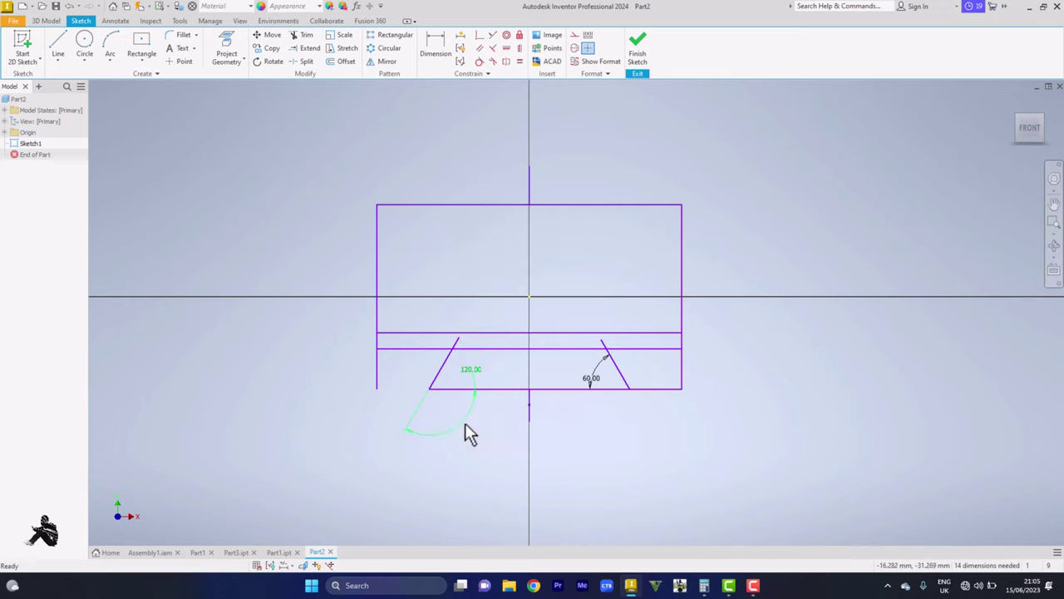
- Delete the angle dimensions of both slanted lines
right_click(466, 422)
click(473, 387)
right_click(593, 373)
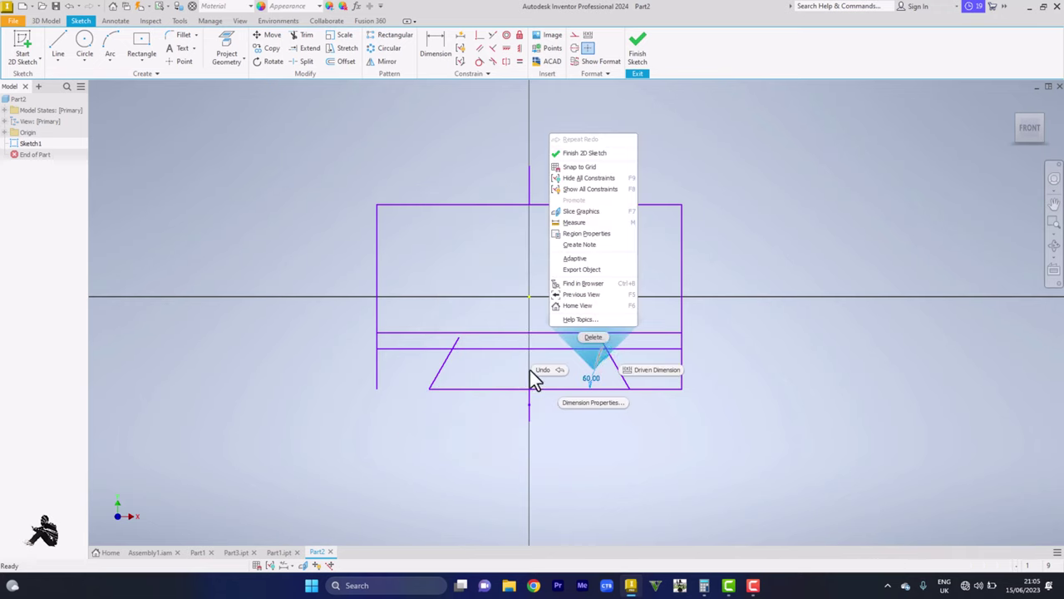
key(Delete)
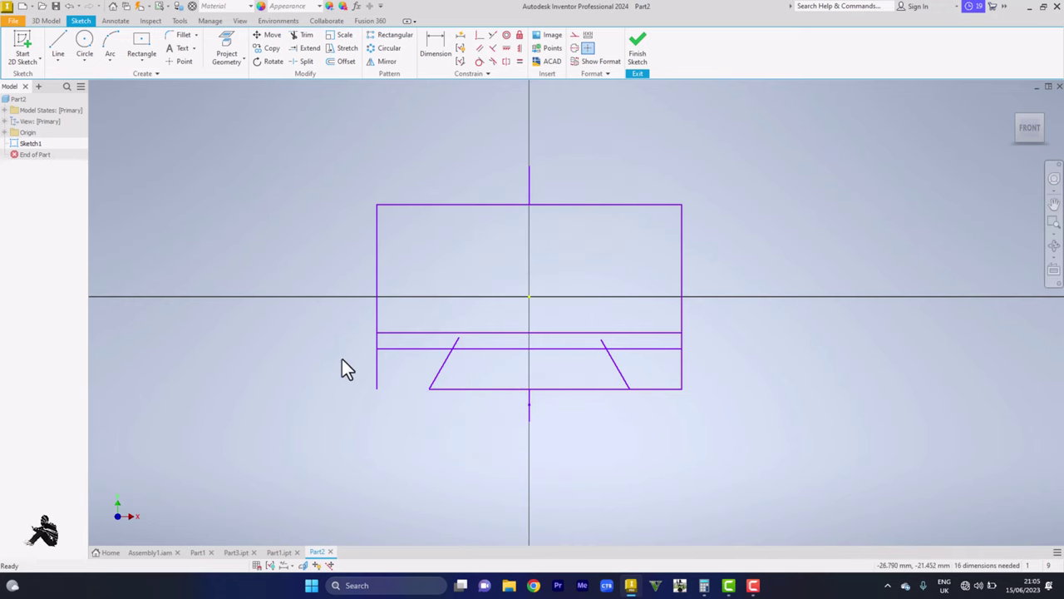
- Trim the ends of both slanted lines that extend above the lower horizontal line
click(305, 38)
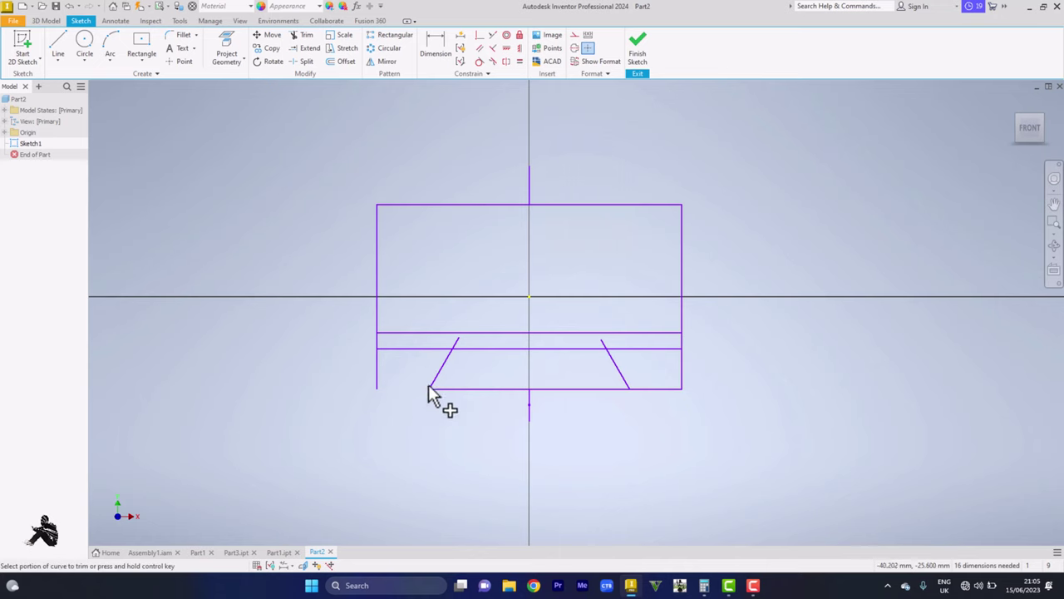
click(454, 343)
click(605, 342)
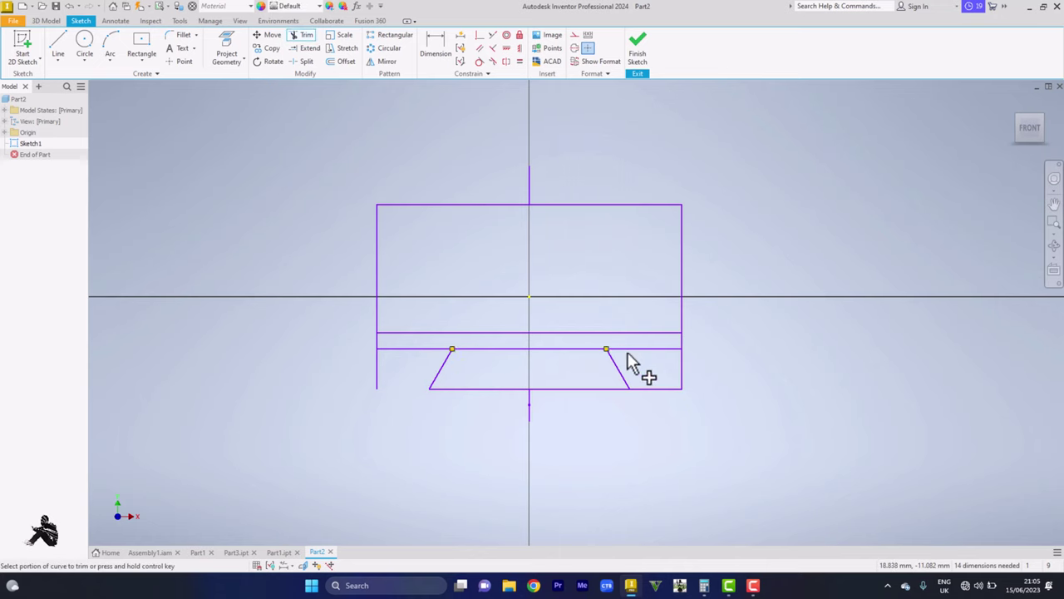
- Trim the bottom edge outside the right slanted line and both side edges below the lower horizontal line
click(681, 368)
click(665, 388)
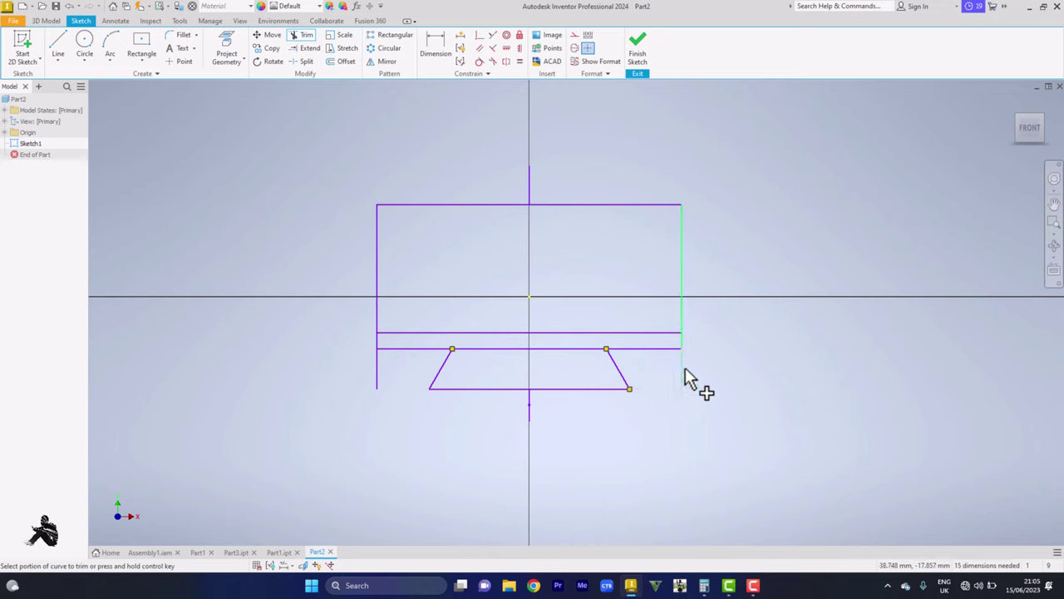
click(684, 372)
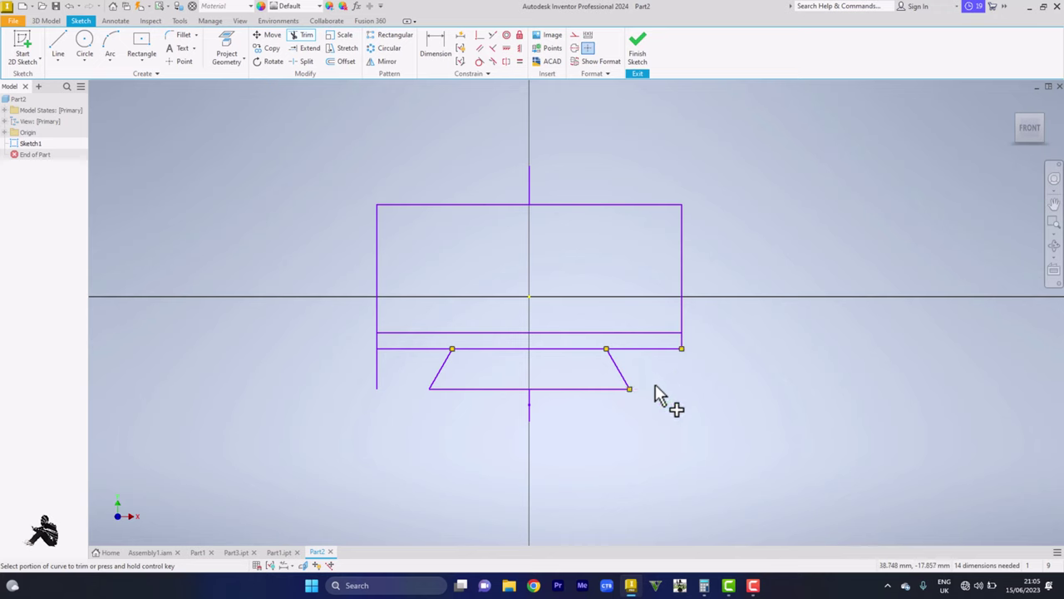
click(379, 368)
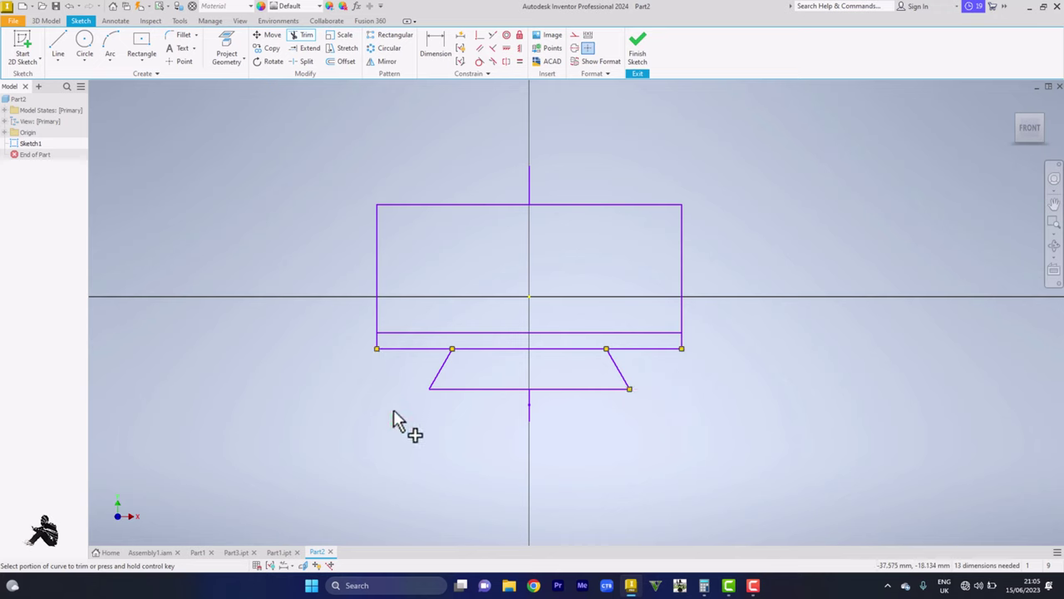
right_click(763, 378)
click(799, 381)
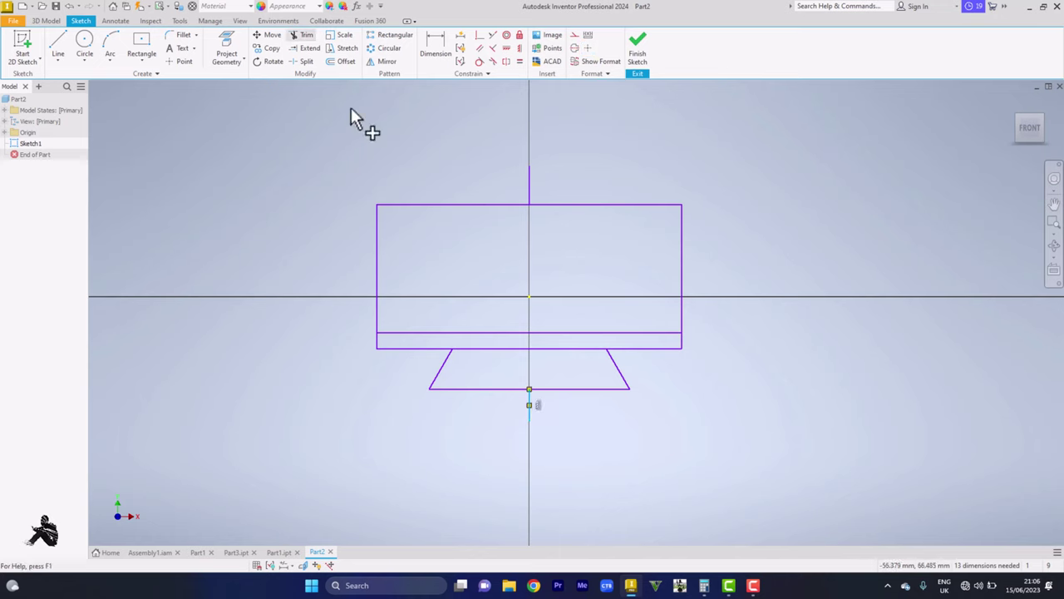
- Trim away the short vertical line below the dovetail's bottom edge
key(x)
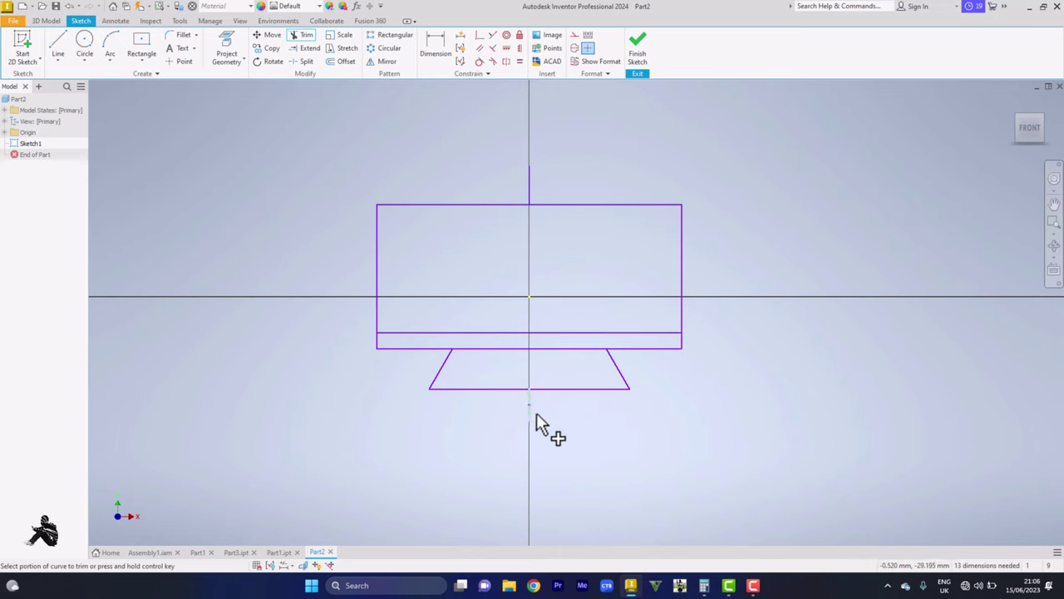
right_click(617, 412)
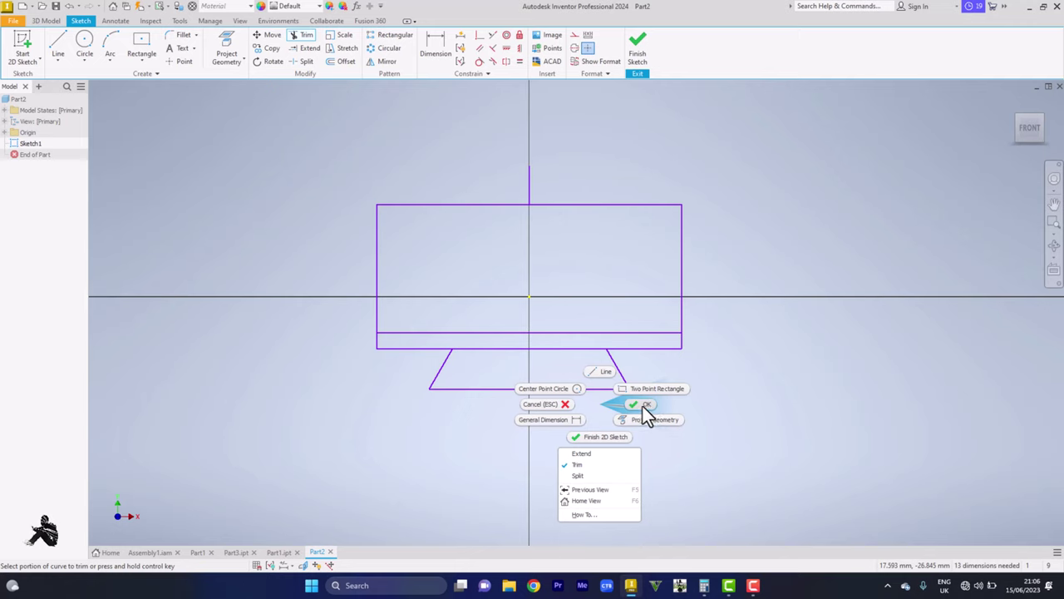
click(642, 406)
- Draw a 5 mm diameter circle centred on the vertical axis, just below the profile's top edge
click(96, 42)
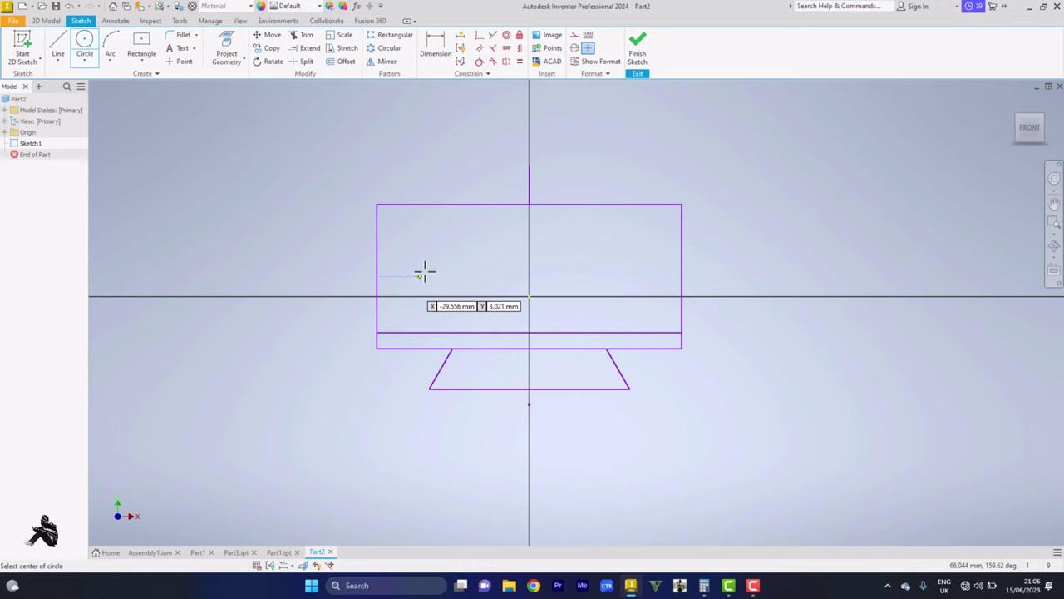
click(530, 235)
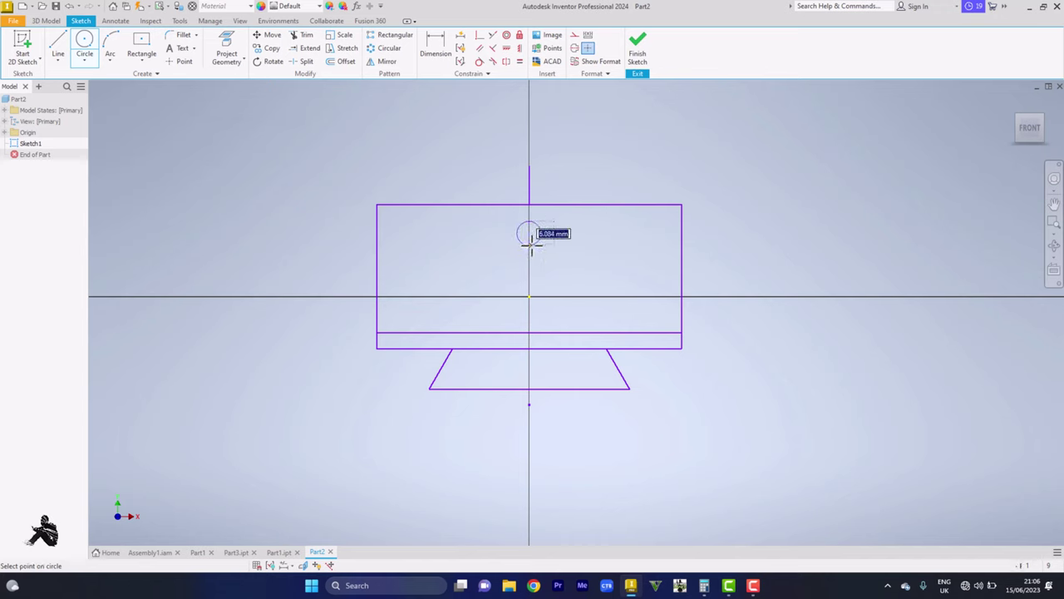
text(5)
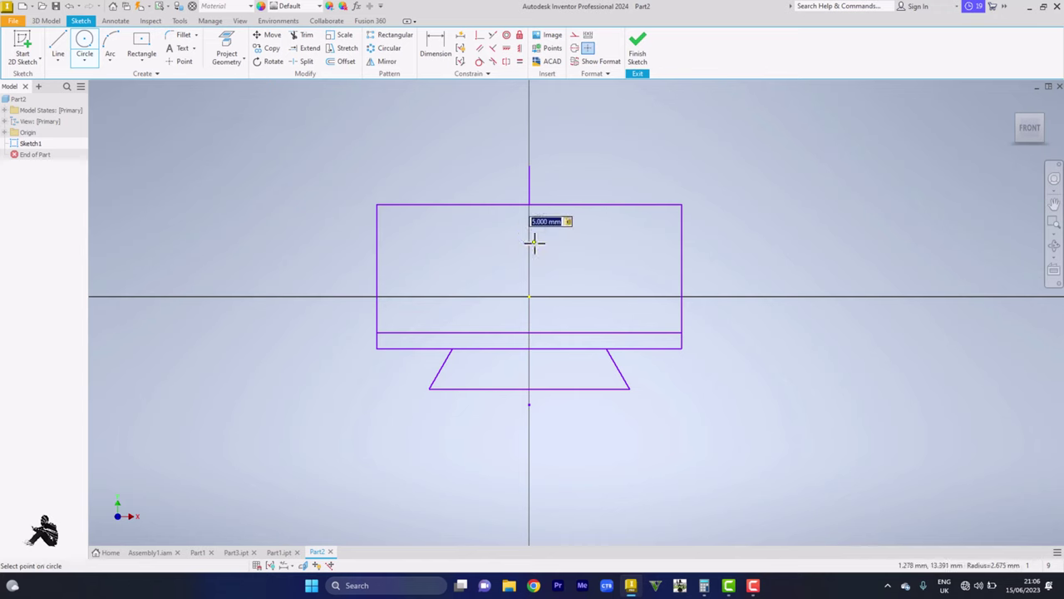
key(Return)
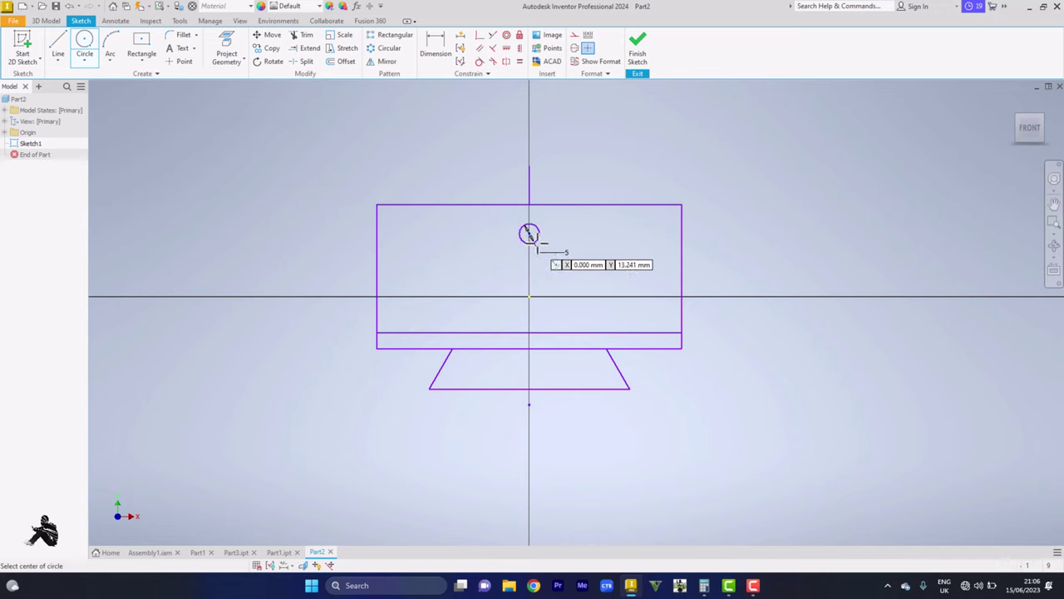
- Draw two more 5 mm diameter circles level with the central one, one on each side of it
click(624, 234)
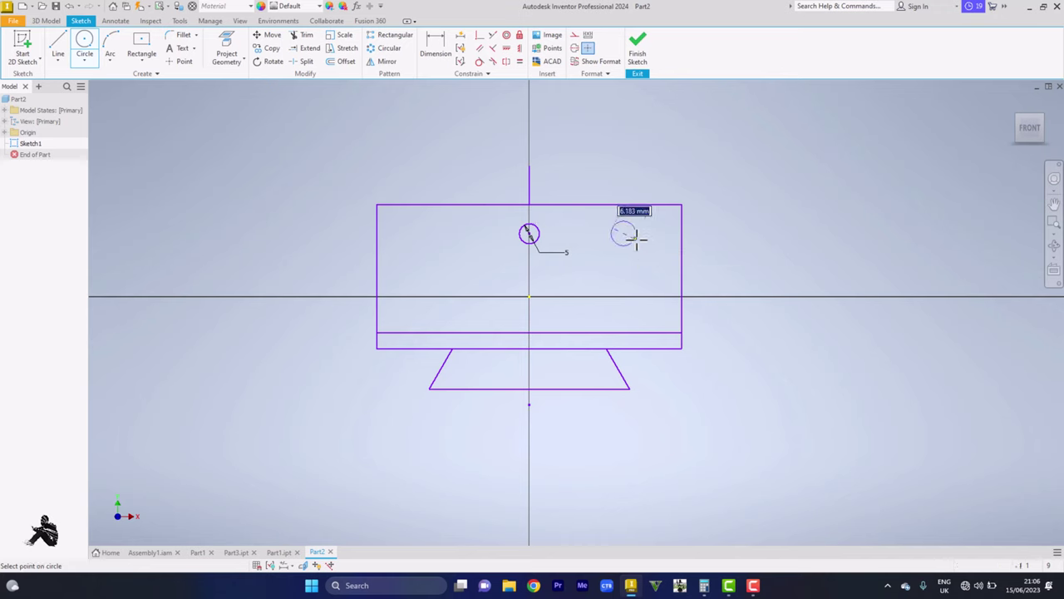
text(5)
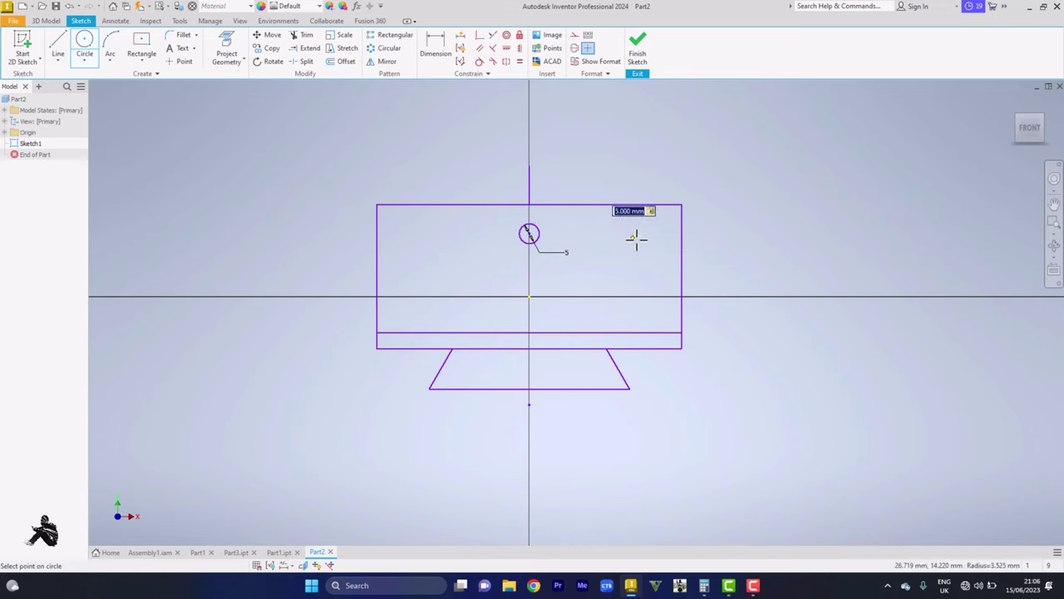
key(Return)
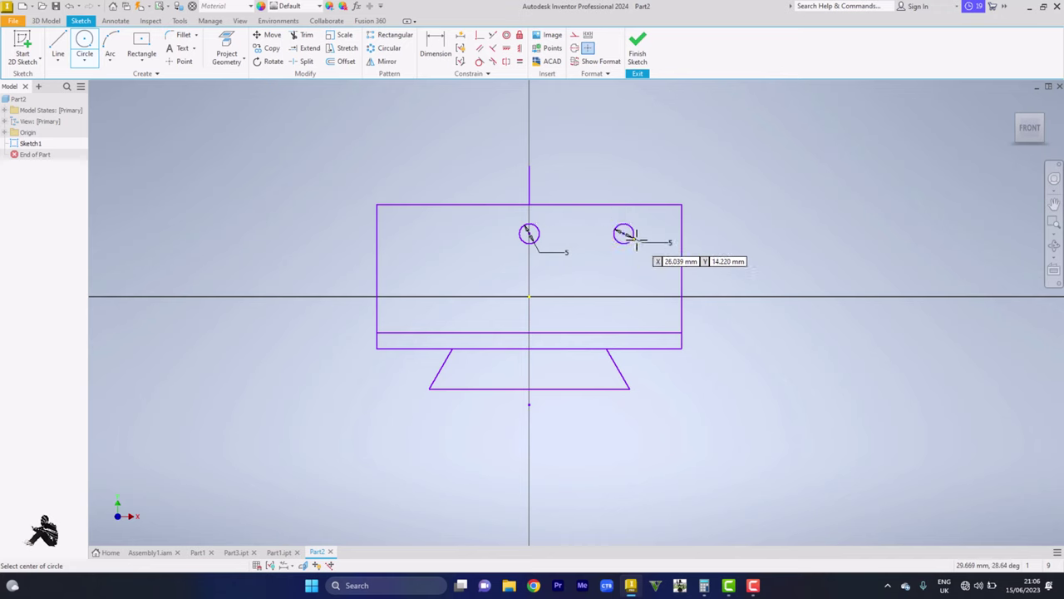
click(411, 234)
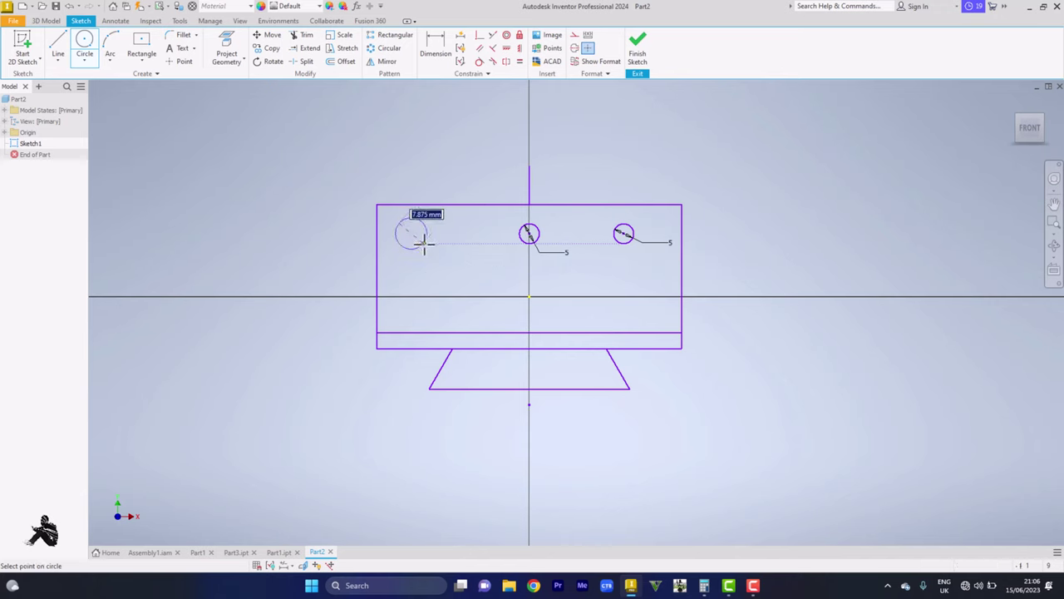
text(5)
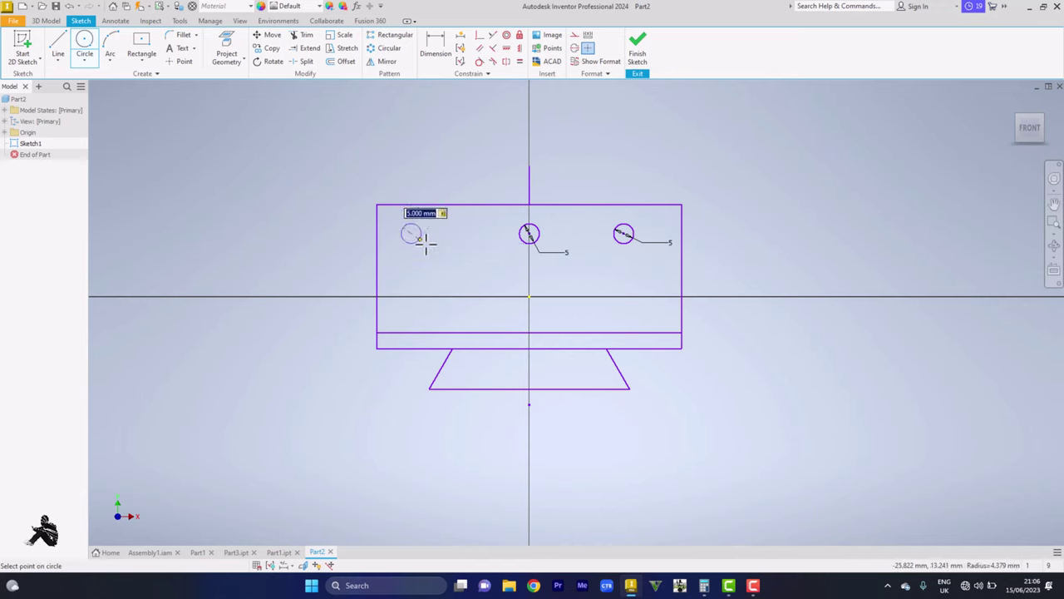
key(Return)
right_click(475, 229)
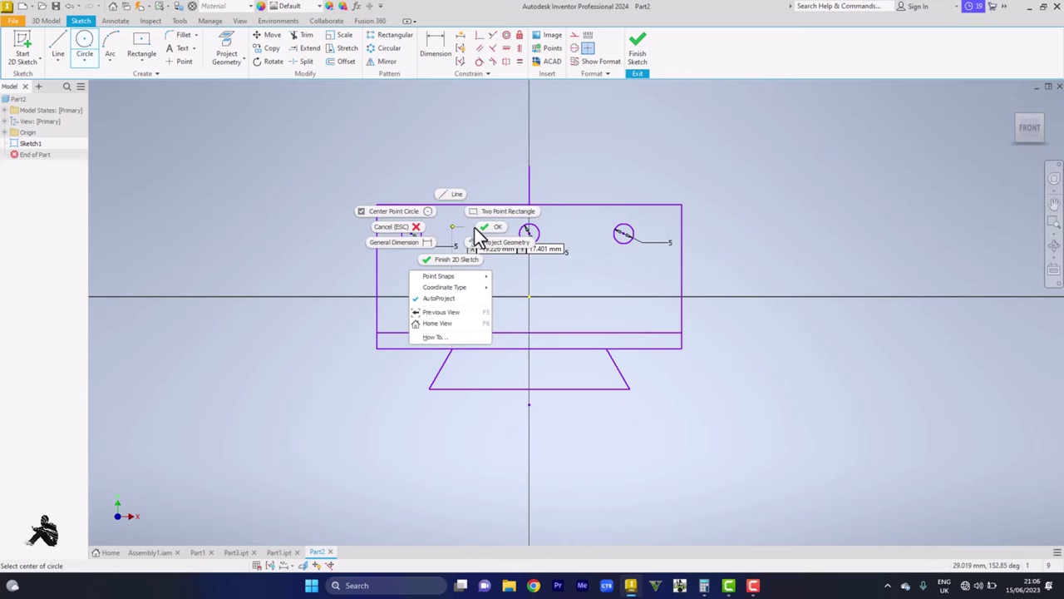
click(459, 226)
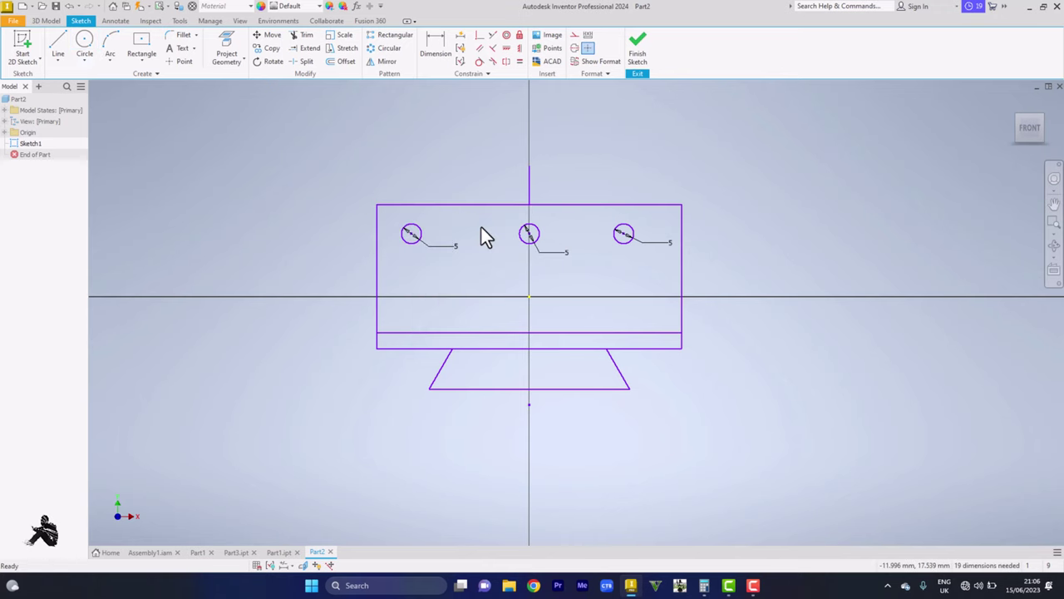
- Dimension the left circle's centre 22 mm horizontally from the vertical centre line
click(441, 50)
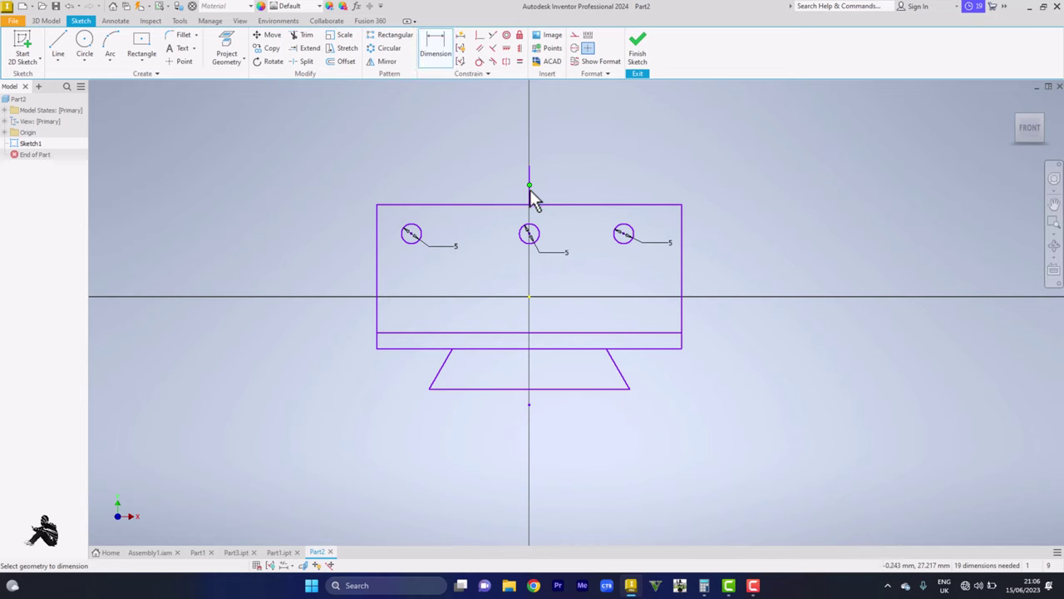
click(420, 232)
click(468, 183)
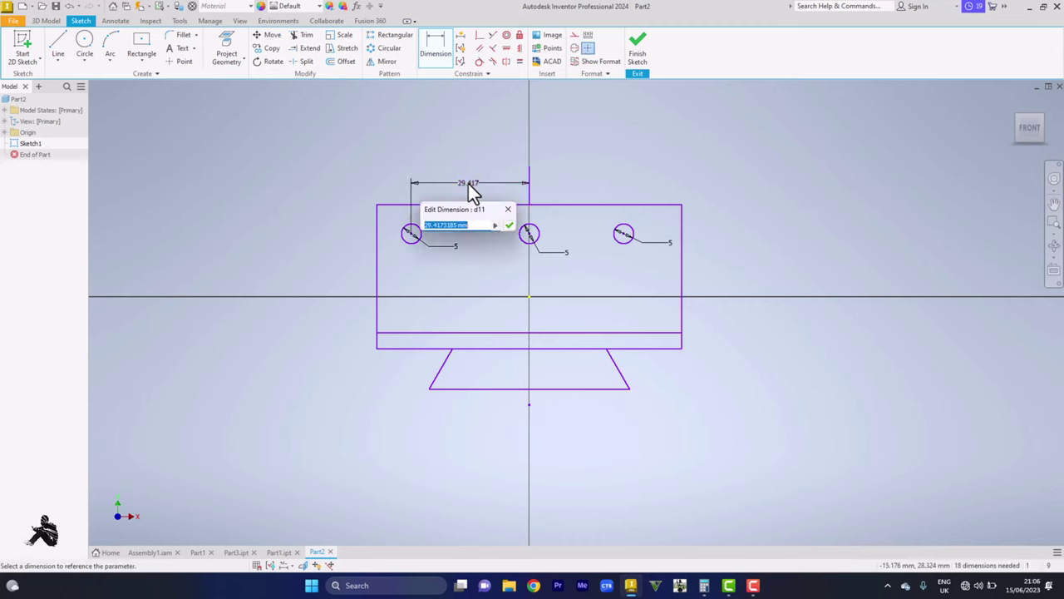
text(22)
key(Return)
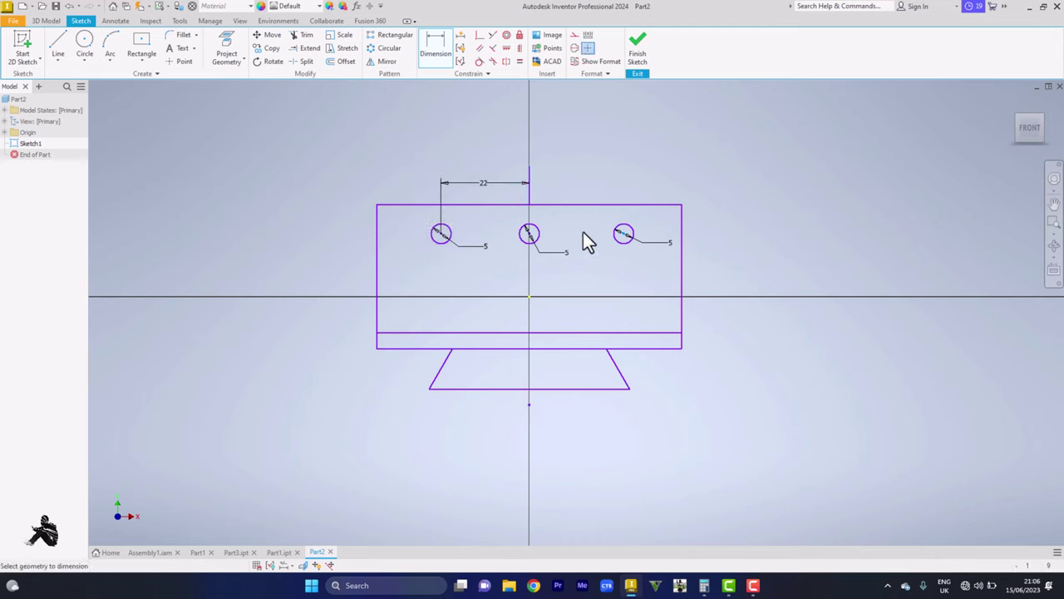
- Dimension the right circle's centre 22 mm horizontally from the vertical centre line
click(530, 198)
click(624, 234)
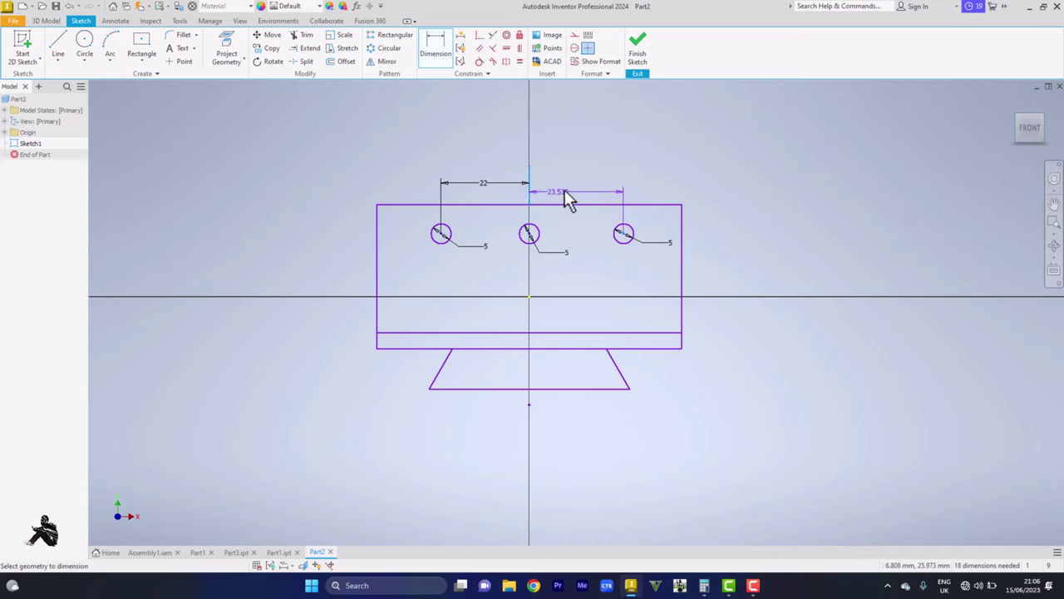
click(571, 185)
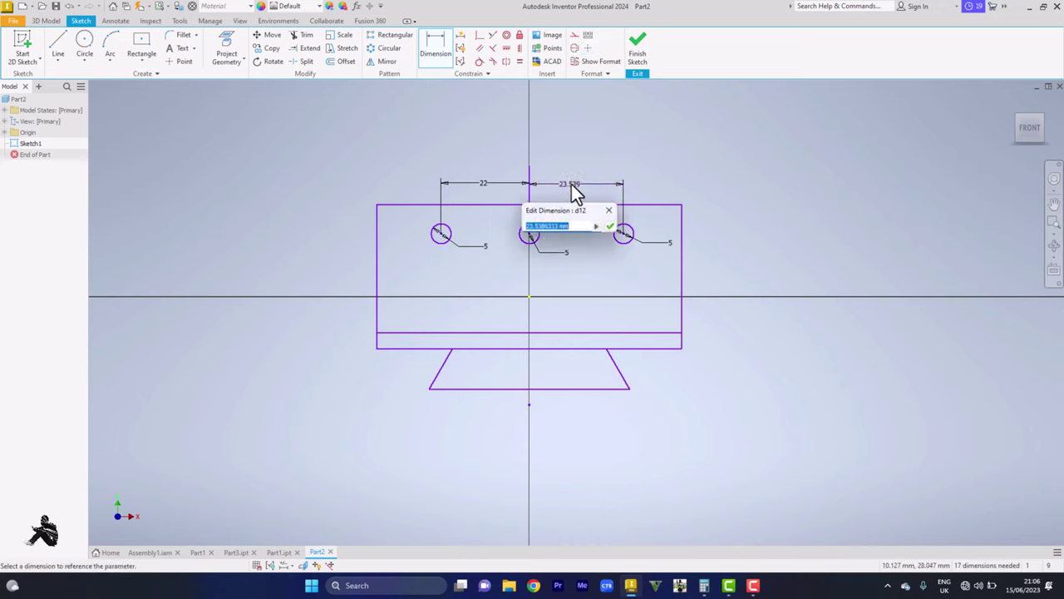
text(22)
key(Return)
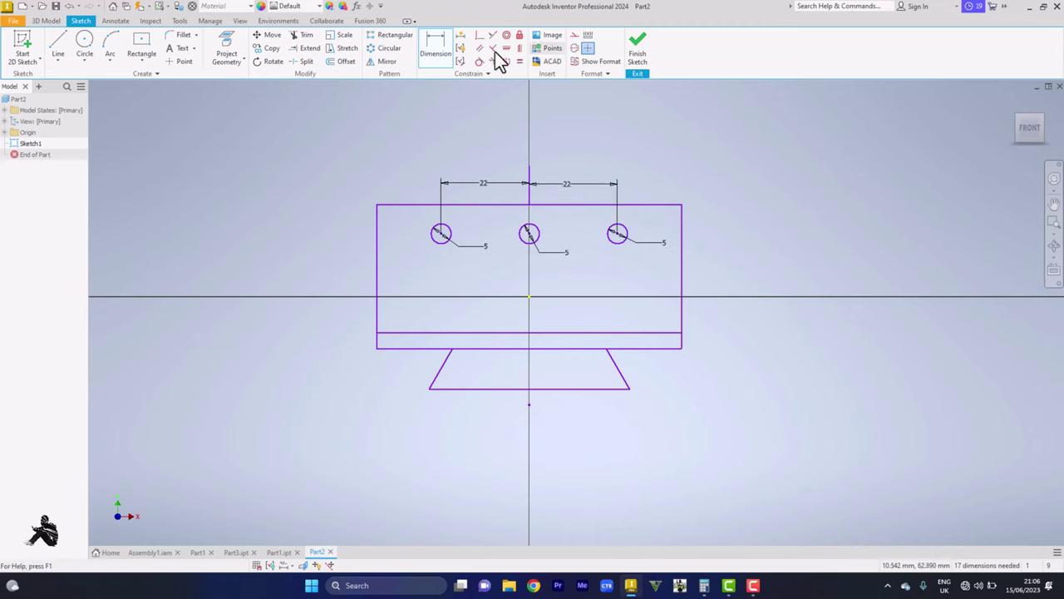
- Dimension the middle circle's centre 16 mm below the profile's top edge
click(438, 47)
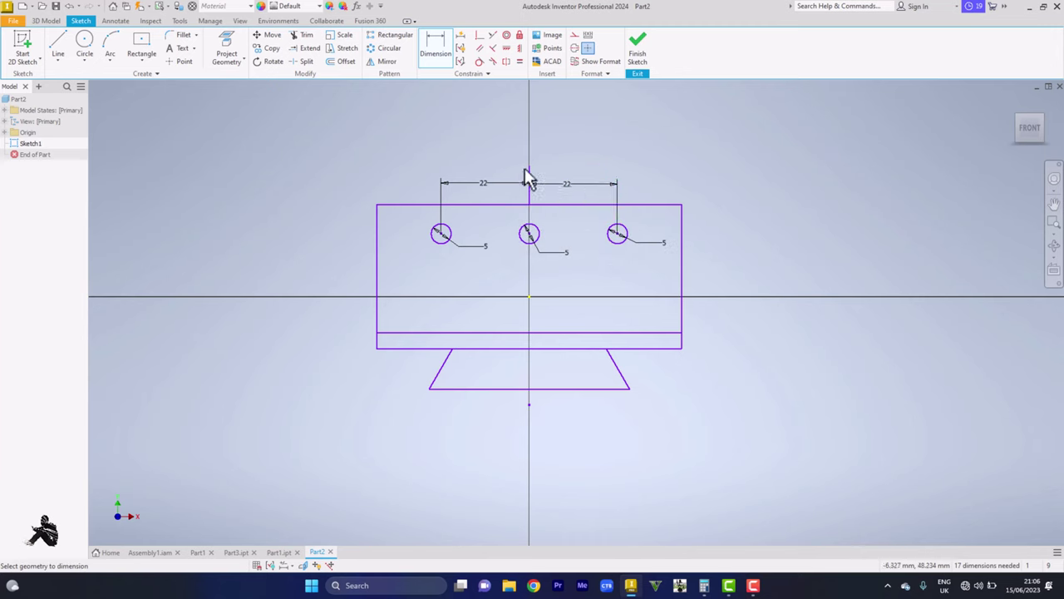
click(537, 205)
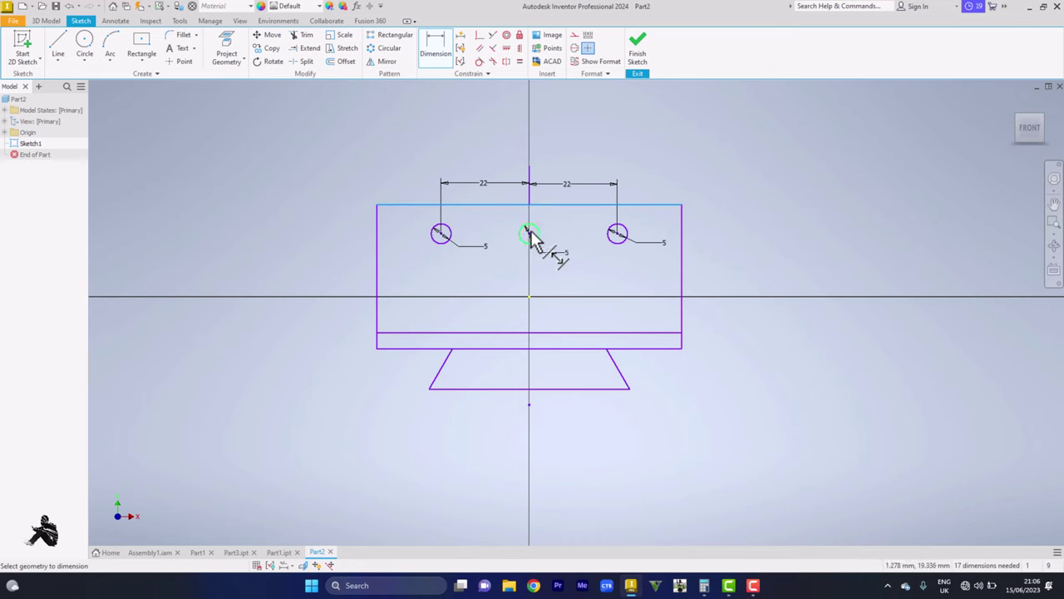
click(530, 233)
click(570, 235)
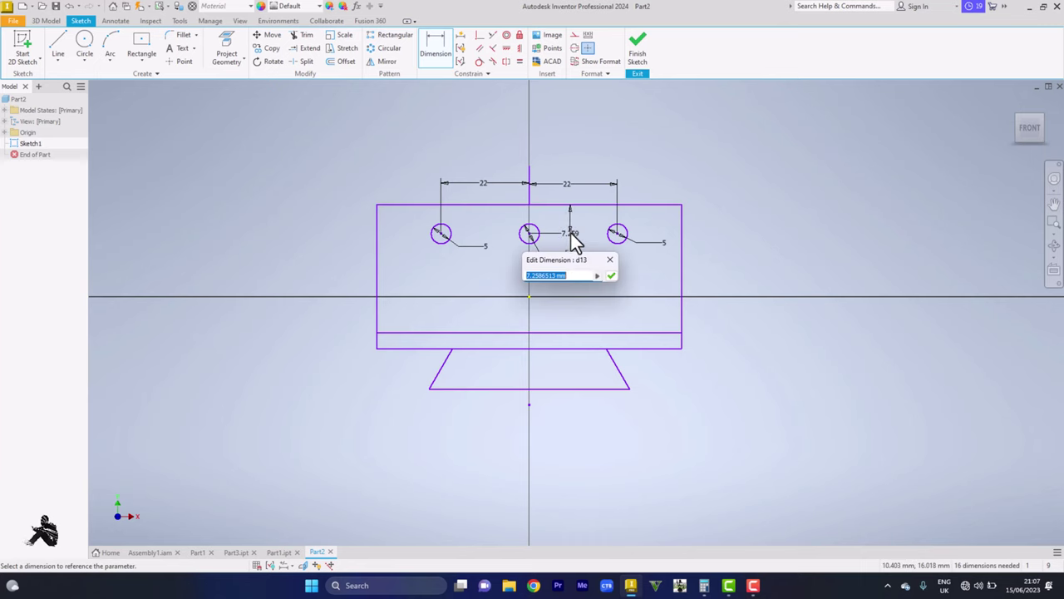
text(16)
key(Return)
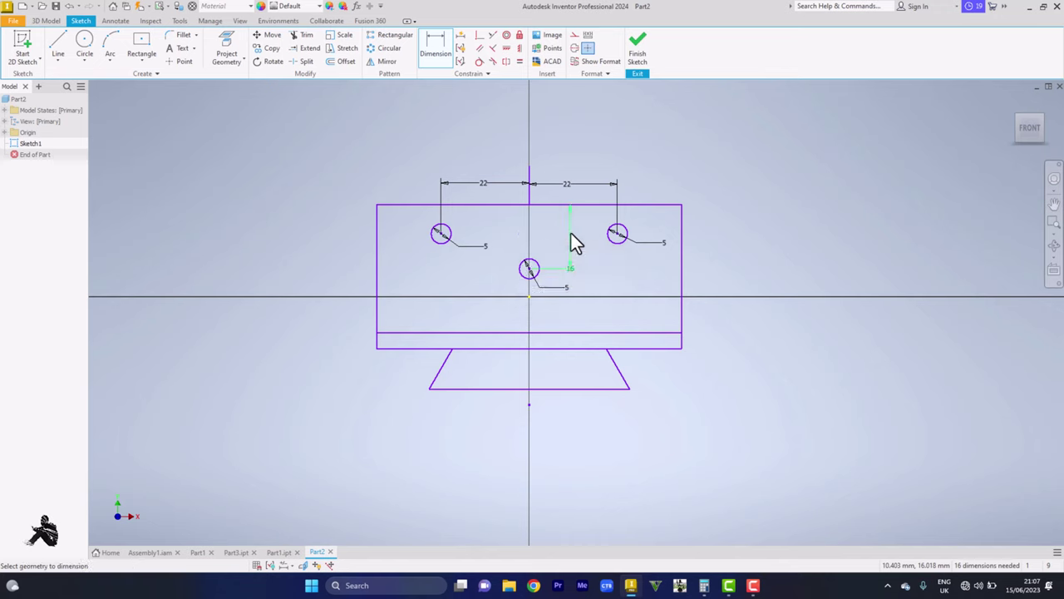
- Dimension the right circle's centre 16 mm below the profile's top edge
click(623, 239)
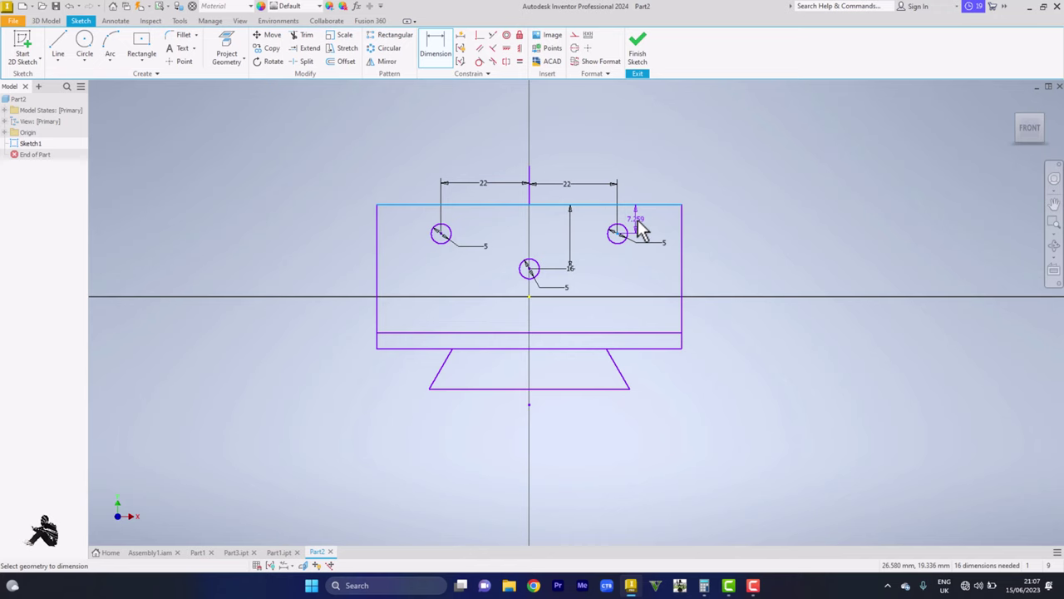
text(16)
click(639, 230)
text(1)
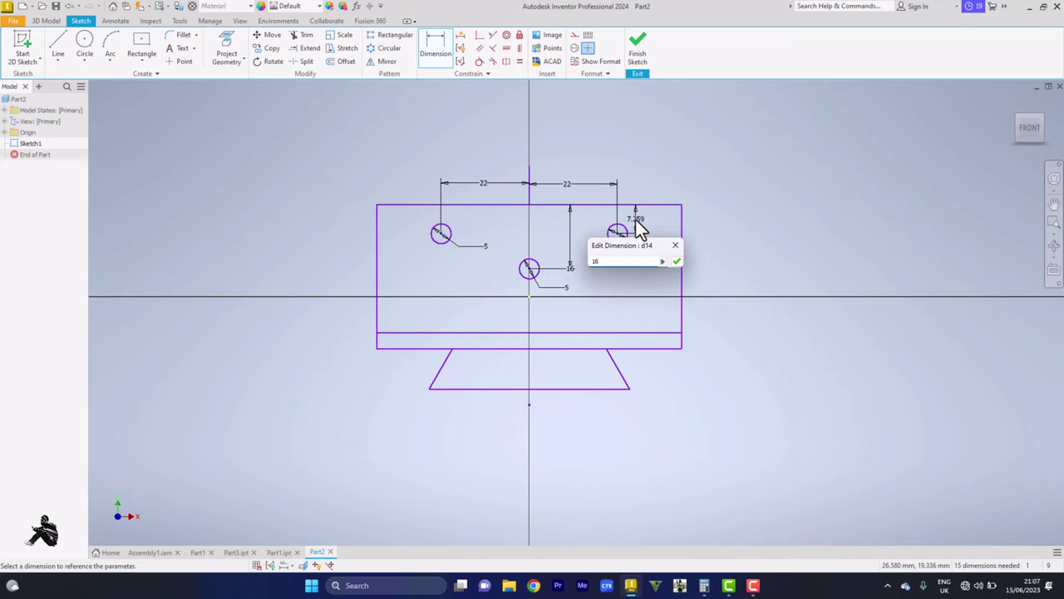
key(Return)
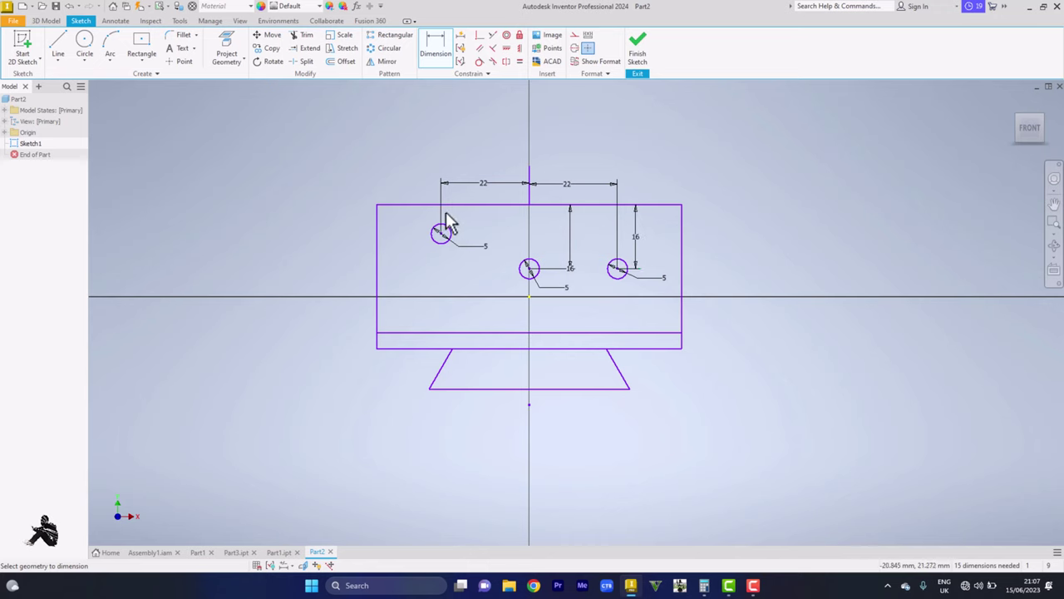
- Dimension the left circle's centre 16 mm below the top edge and end dimensioning
click(442, 209)
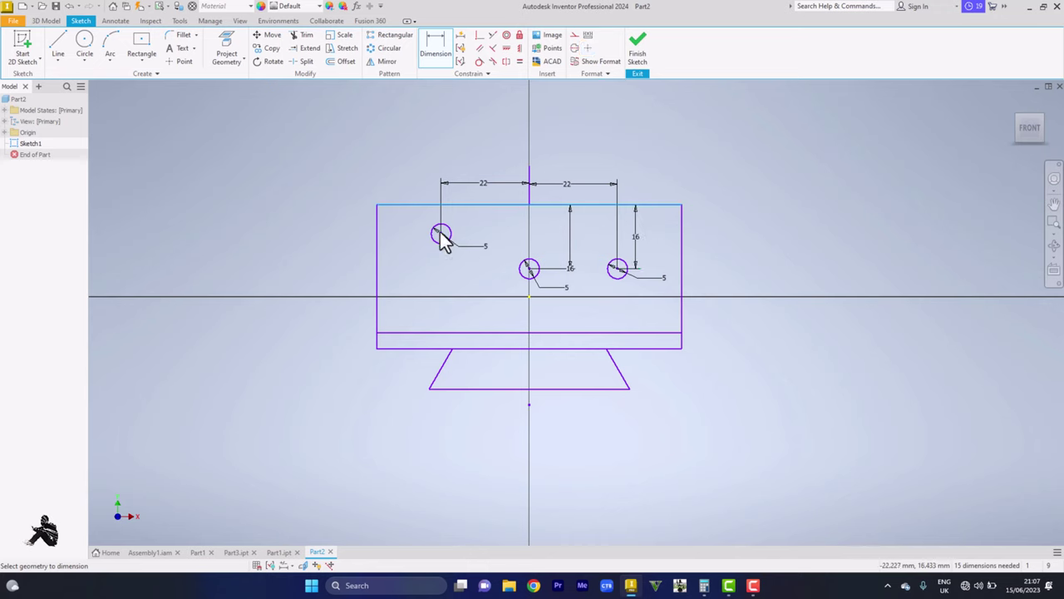
click(444, 235)
click(472, 233)
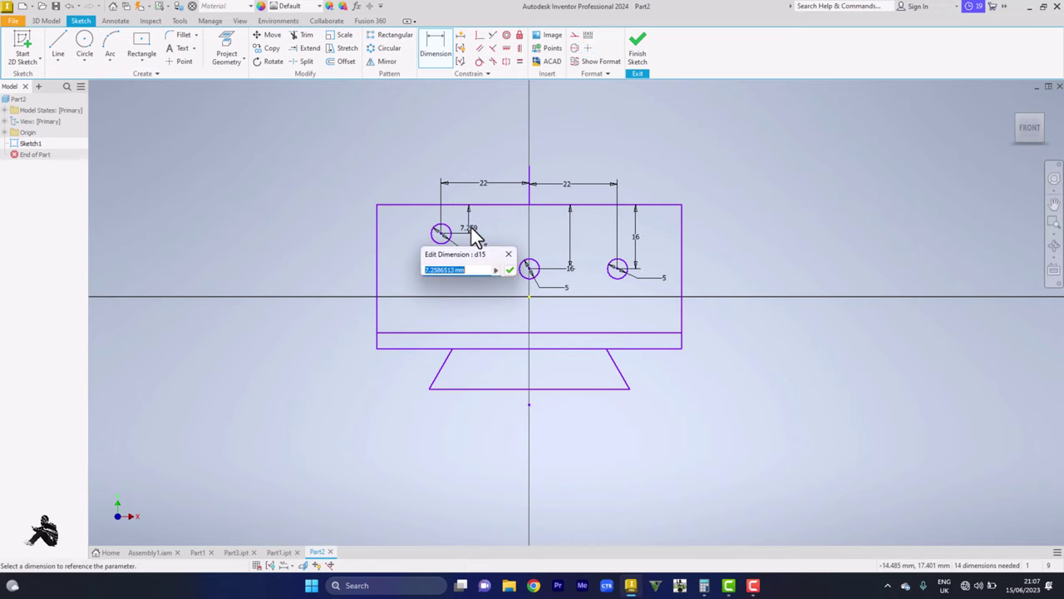
text(16)
key(Return)
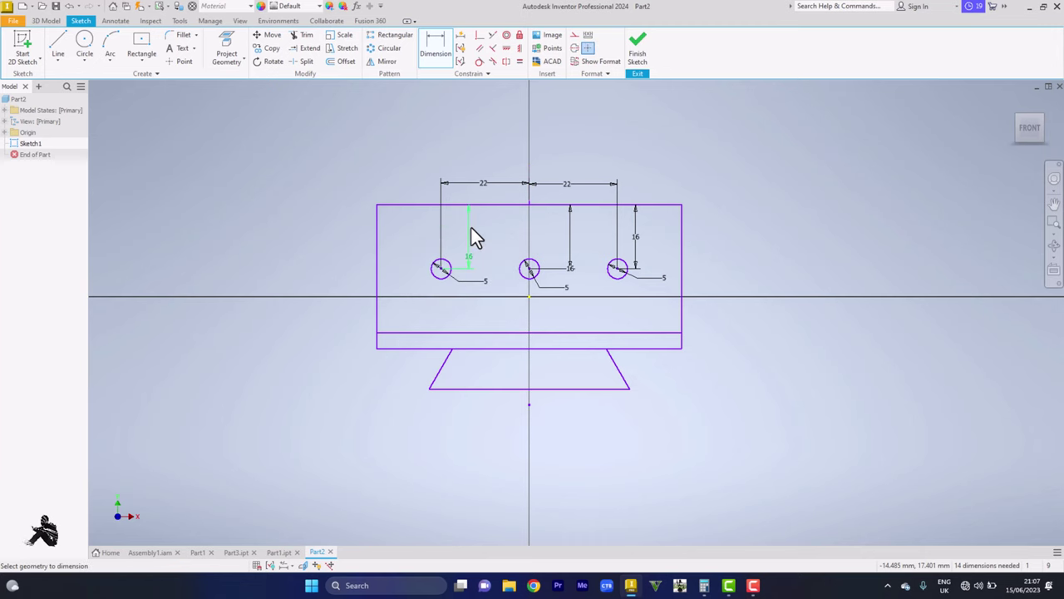
key(Escape)
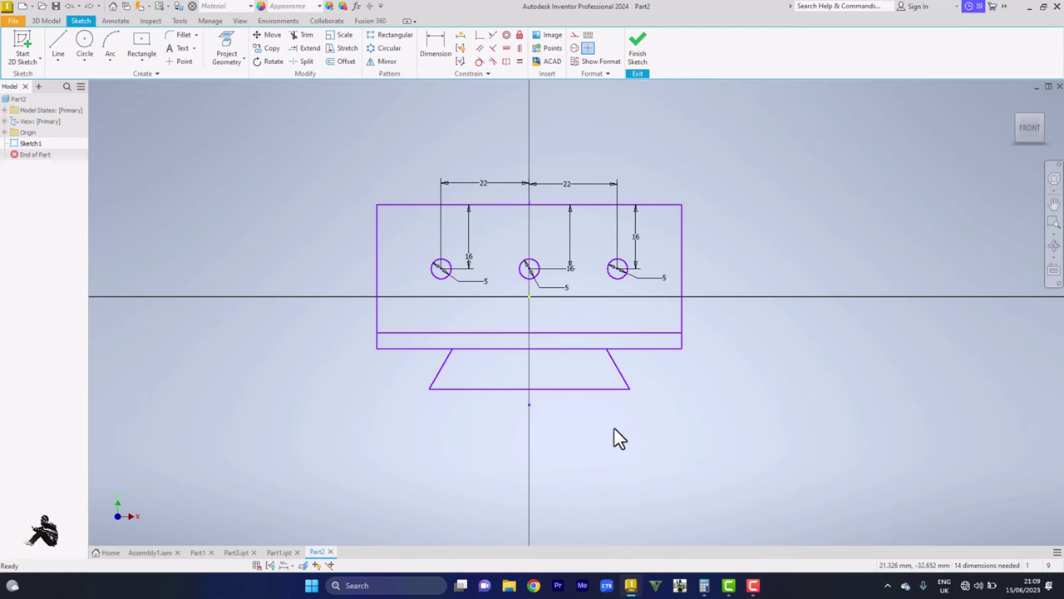
- Show the sketch in the isometric home view and start an extrusion from it
key(F6)
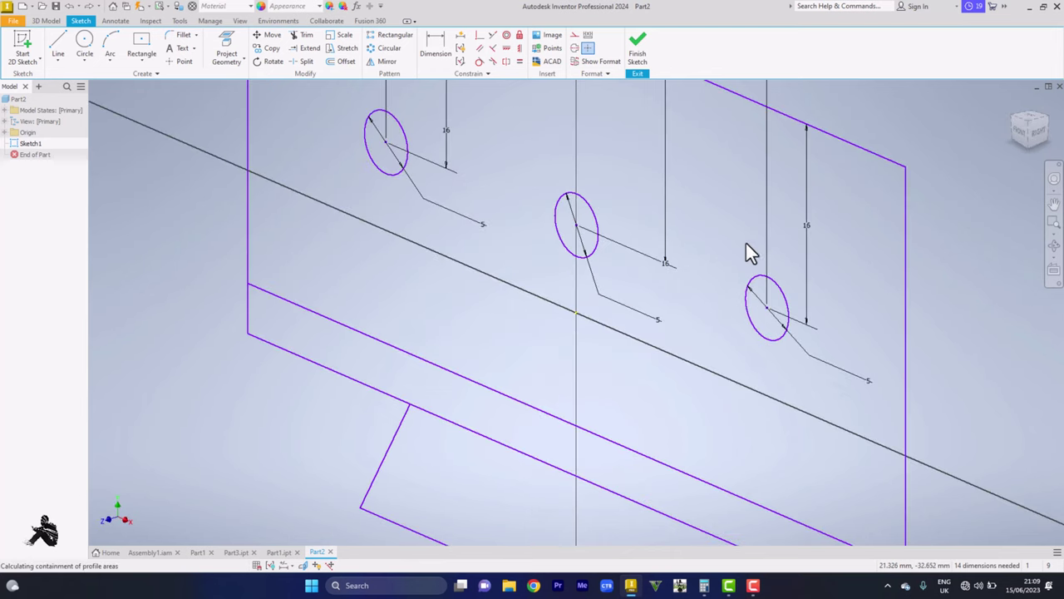
key(e)
scroll(930, 235, down, 5)
scroll(914, 274, up, 3)
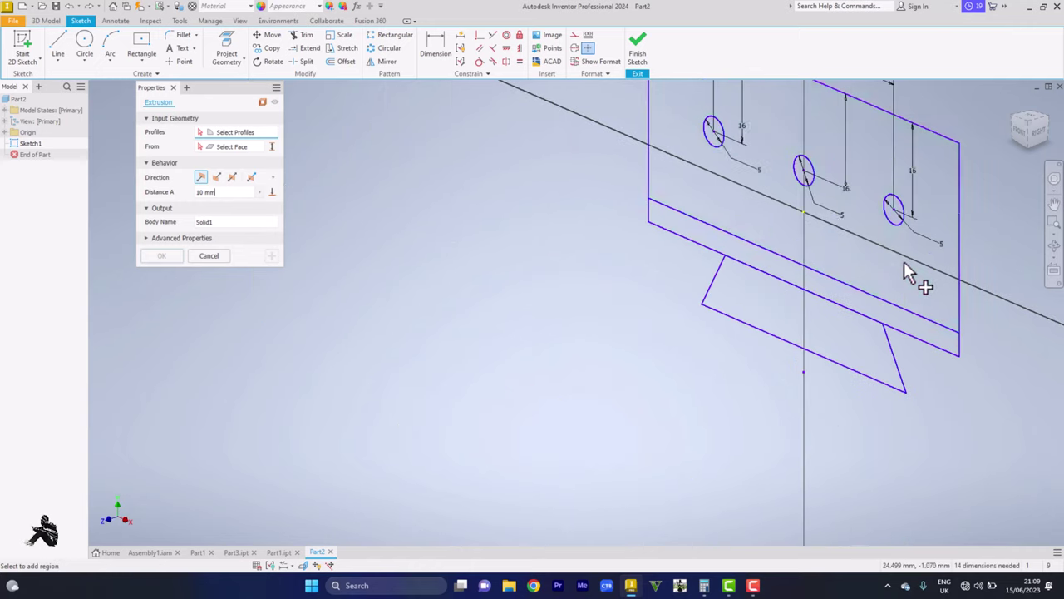
click(841, 244)
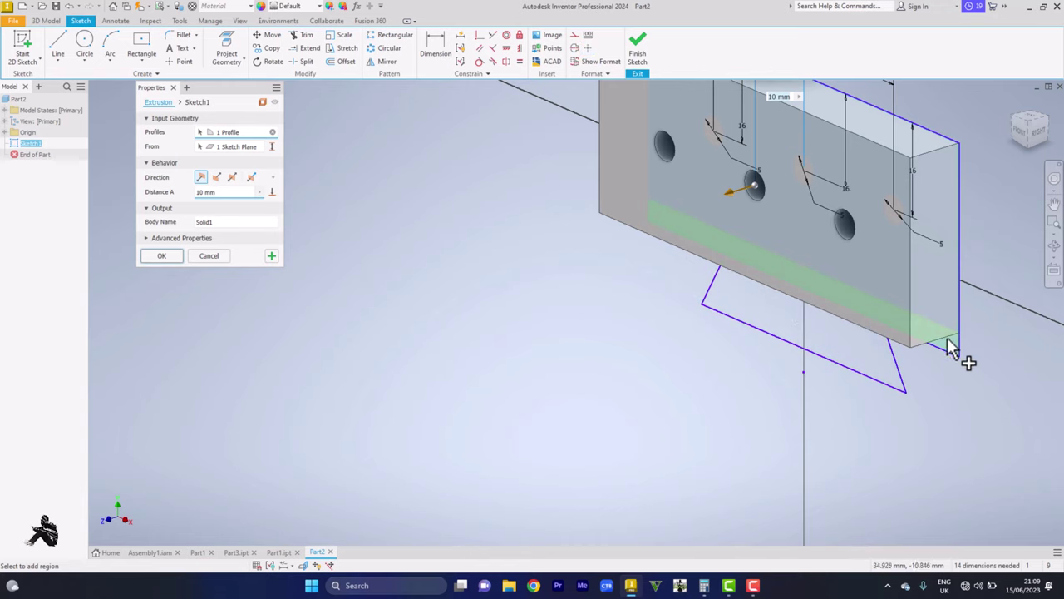
click(881, 359)
click(860, 337)
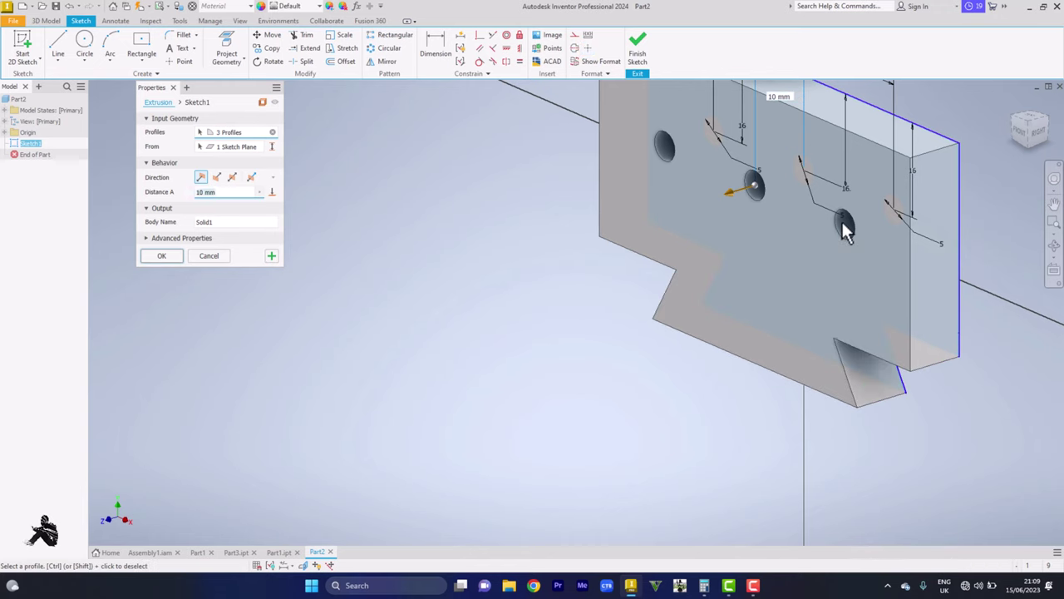
click(841, 220)
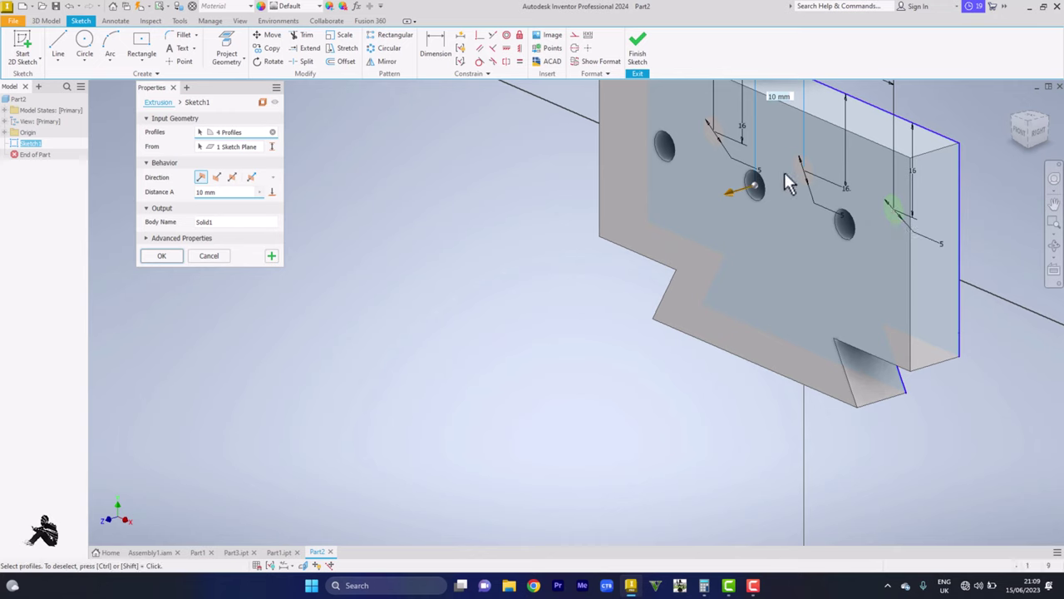
click(753, 185)
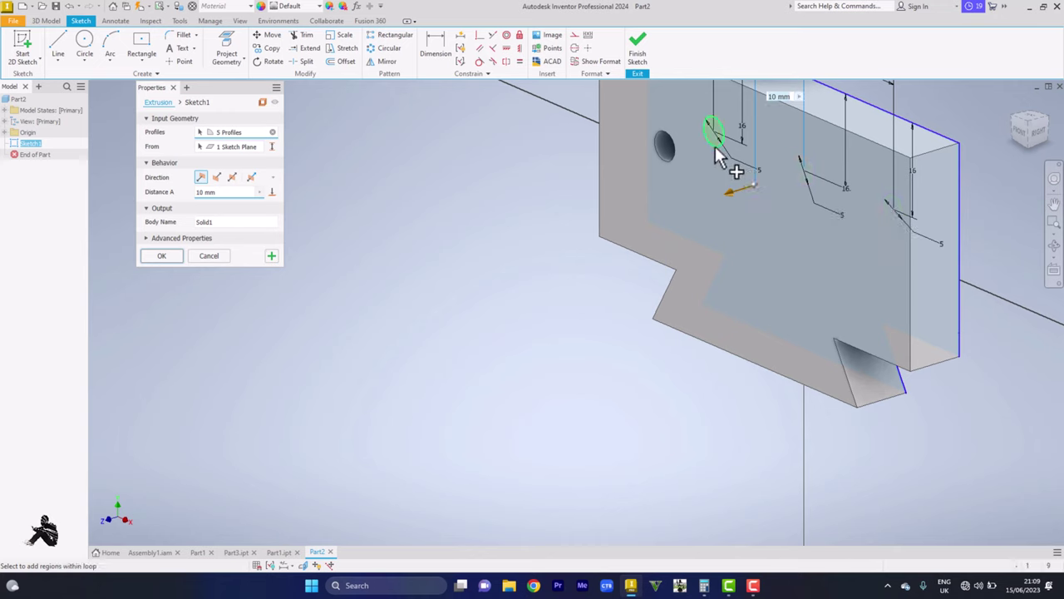
click(715, 149)
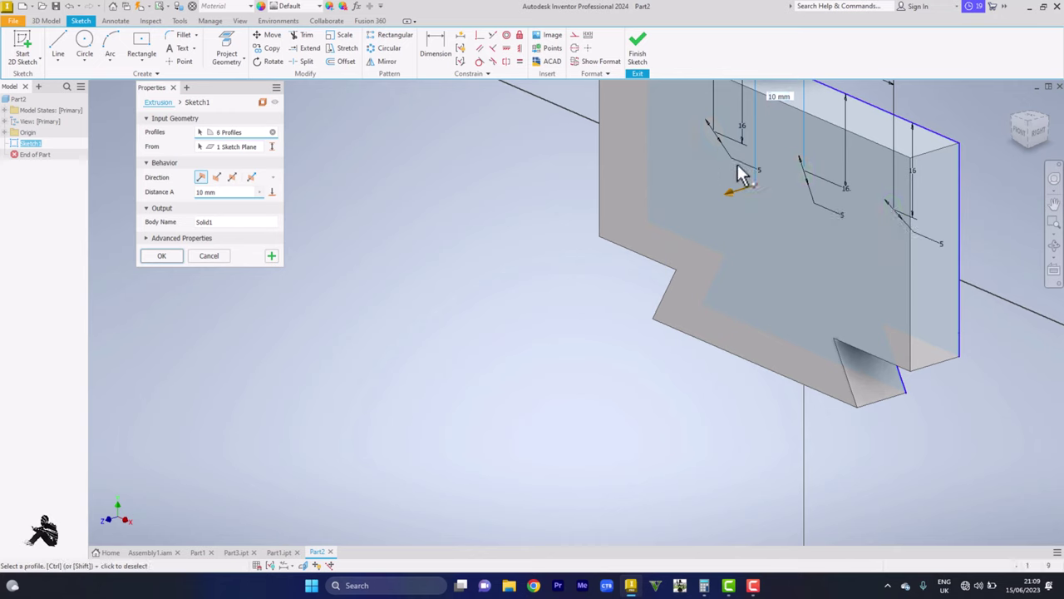
- Extrude only the narrow lower strip and the dovetail 50 mm in the flipped direction, keeping the command ready for another extrusion
click(216, 178)
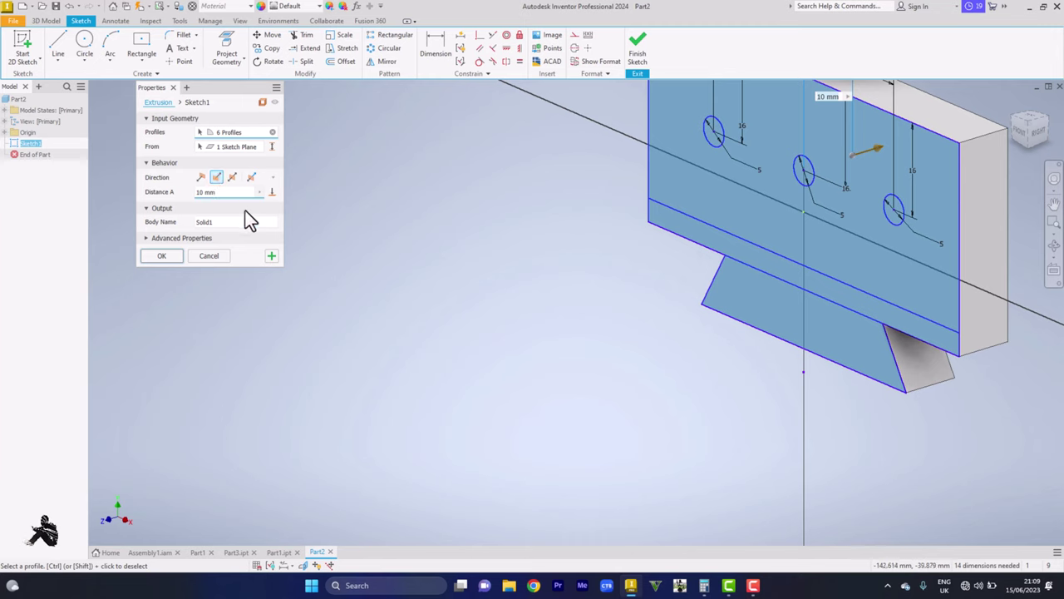
click(273, 133)
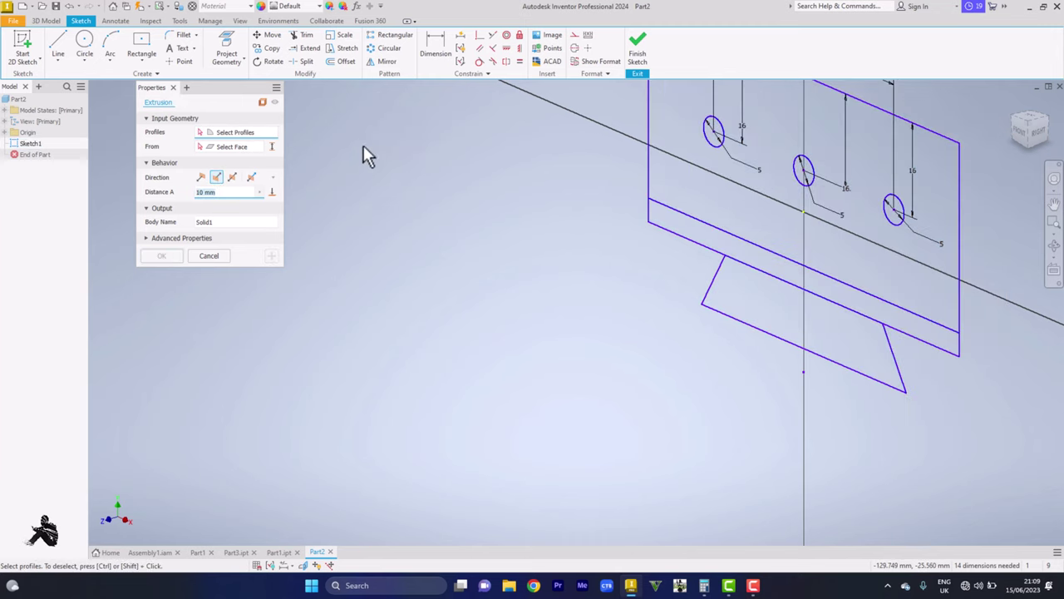
click(718, 249)
click(741, 295)
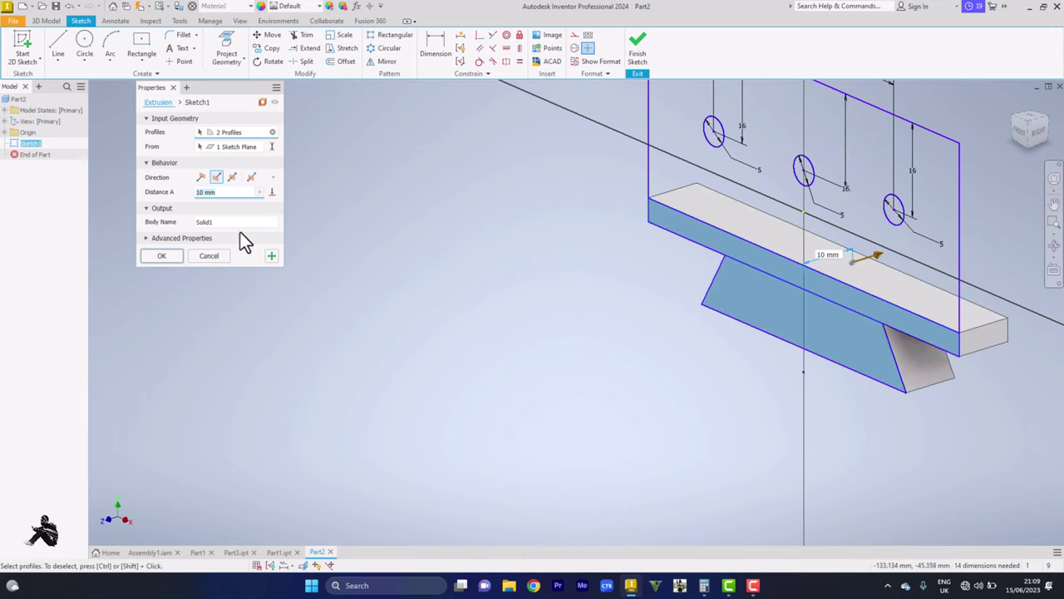
text(50)
click(271, 256)
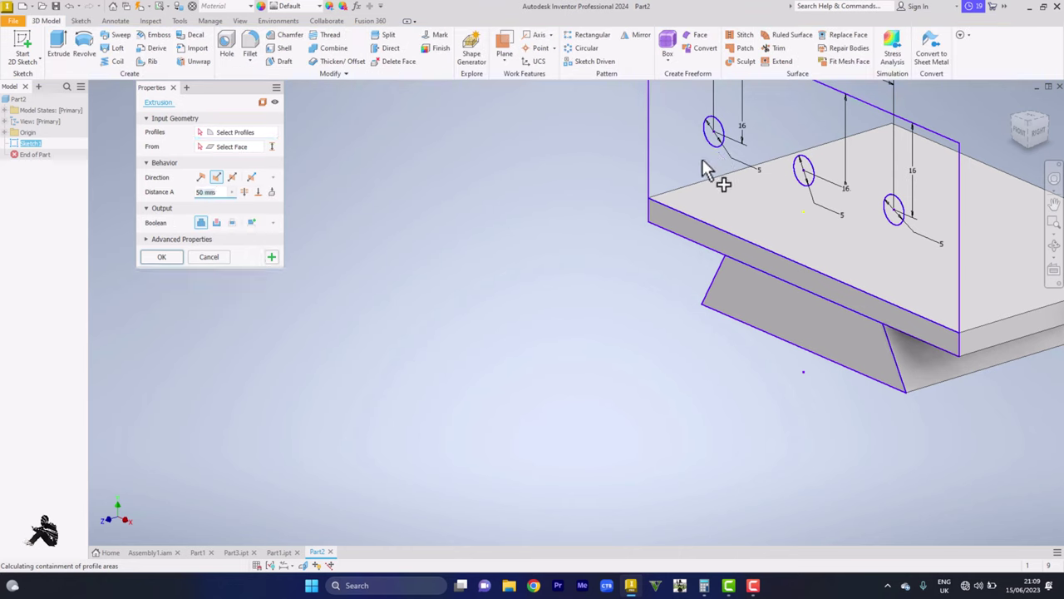
- Extrude the upper rectangle together with its three circles 47 mm in the flipped direction, joined to the body, keeping the command ready
click(712, 187)
click(715, 142)
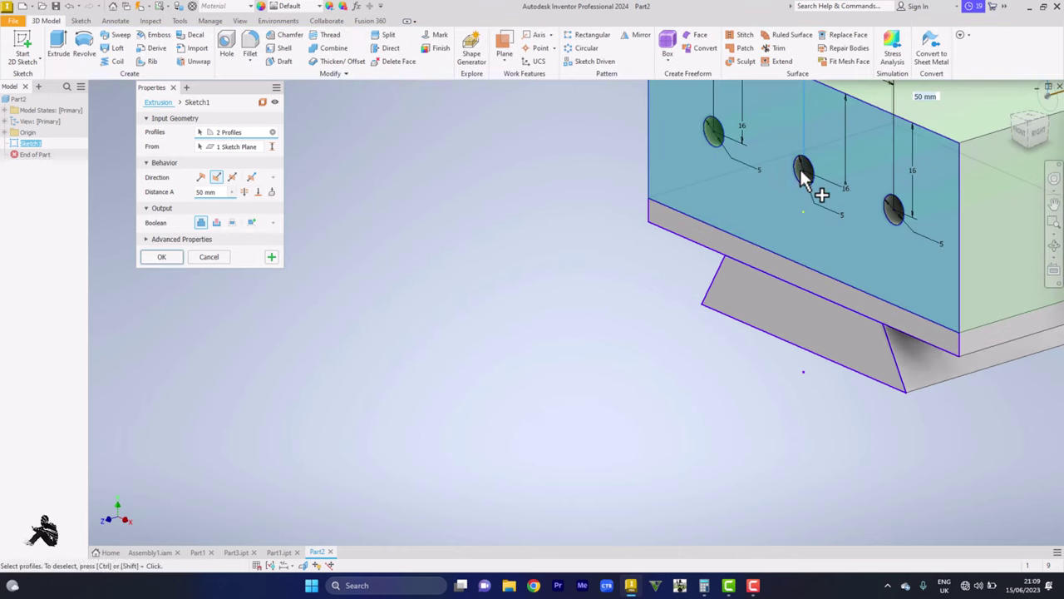
click(800, 171)
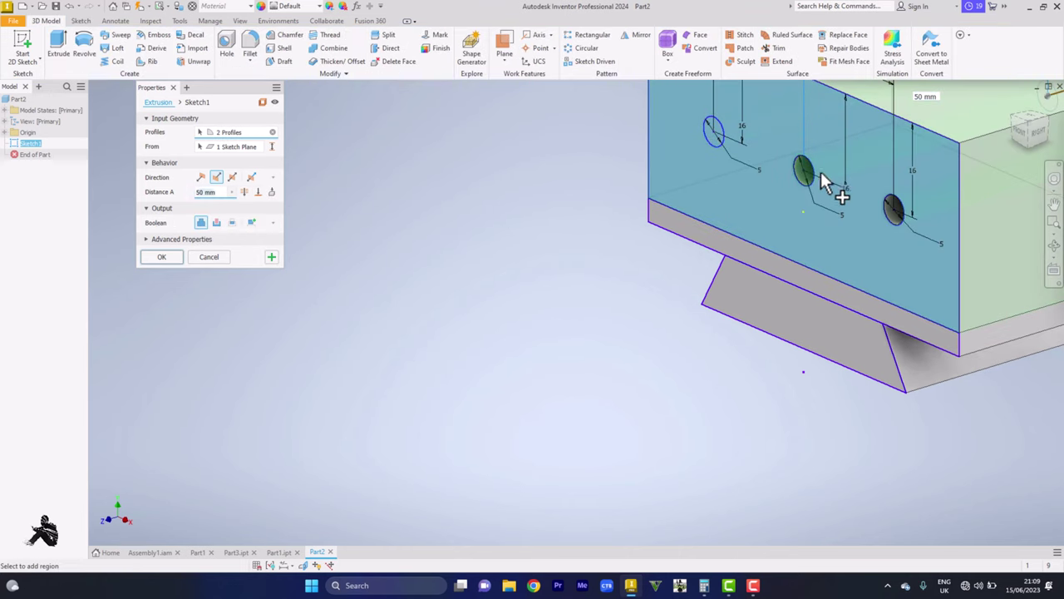
click(894, 212)
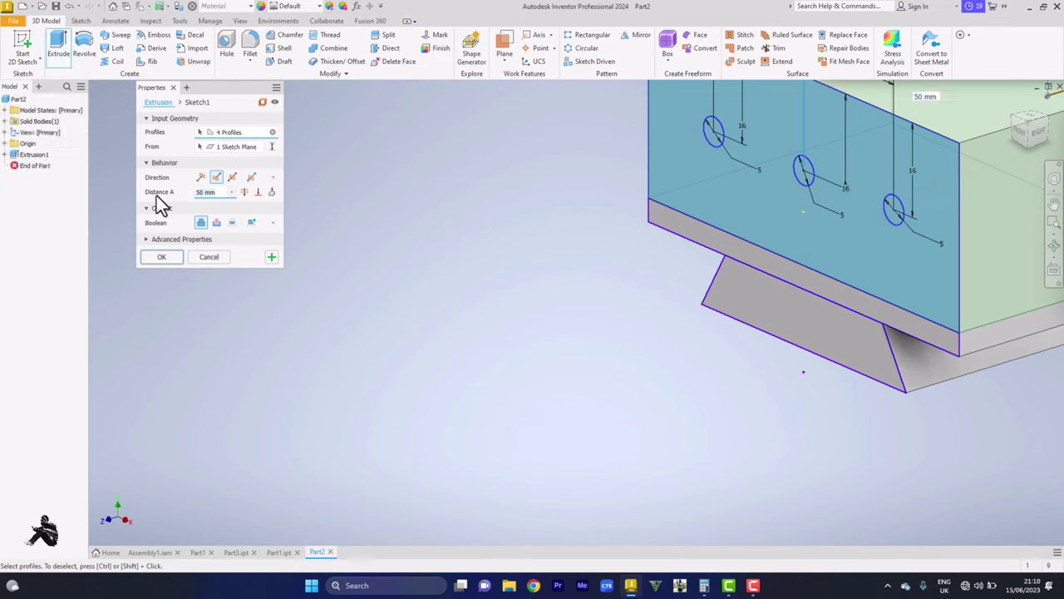
text(47)
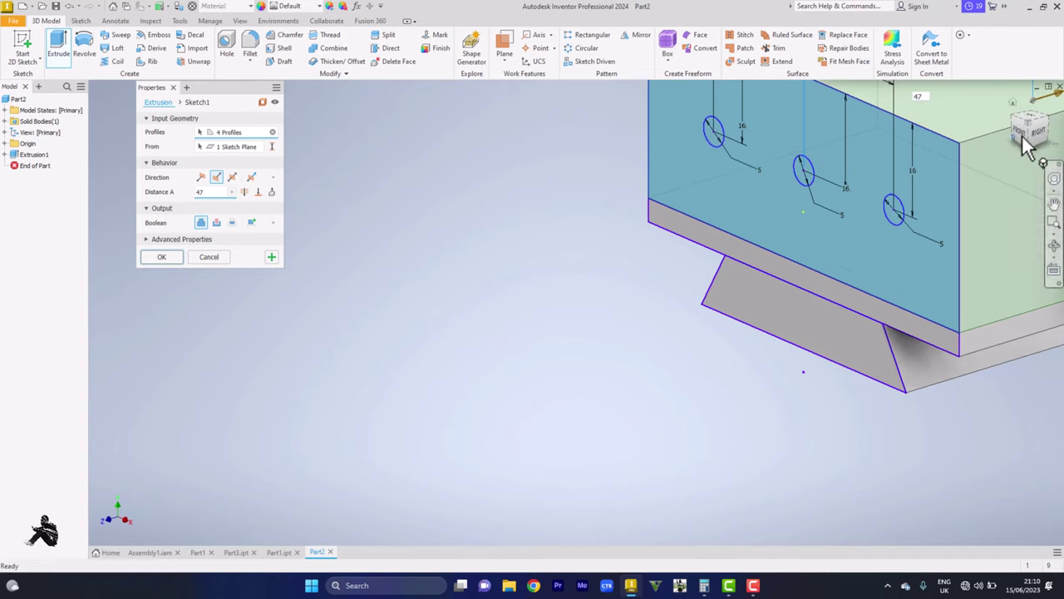
click(1013, 103)
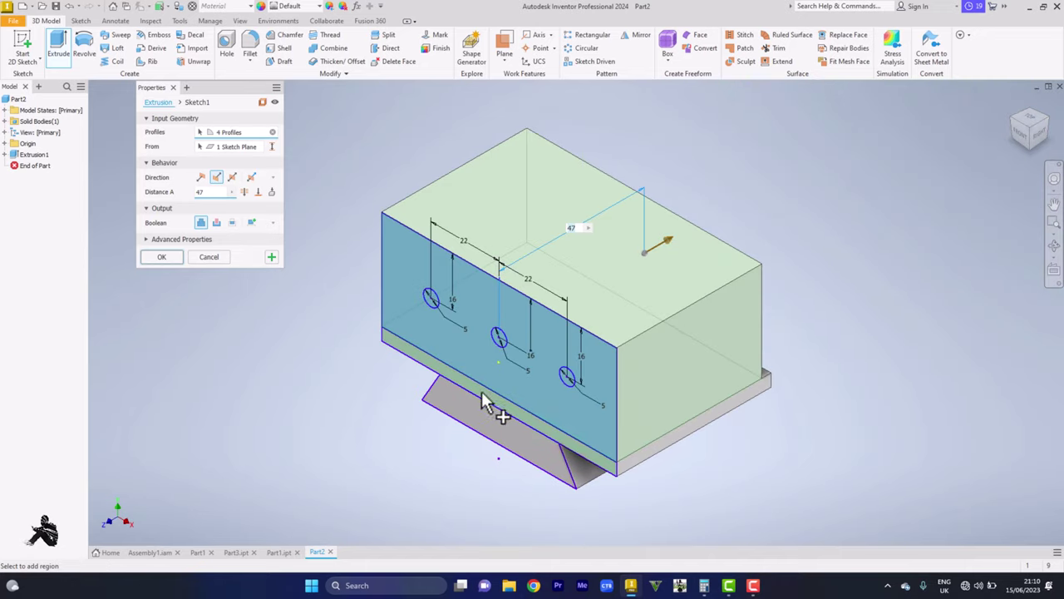
click(271, 257)
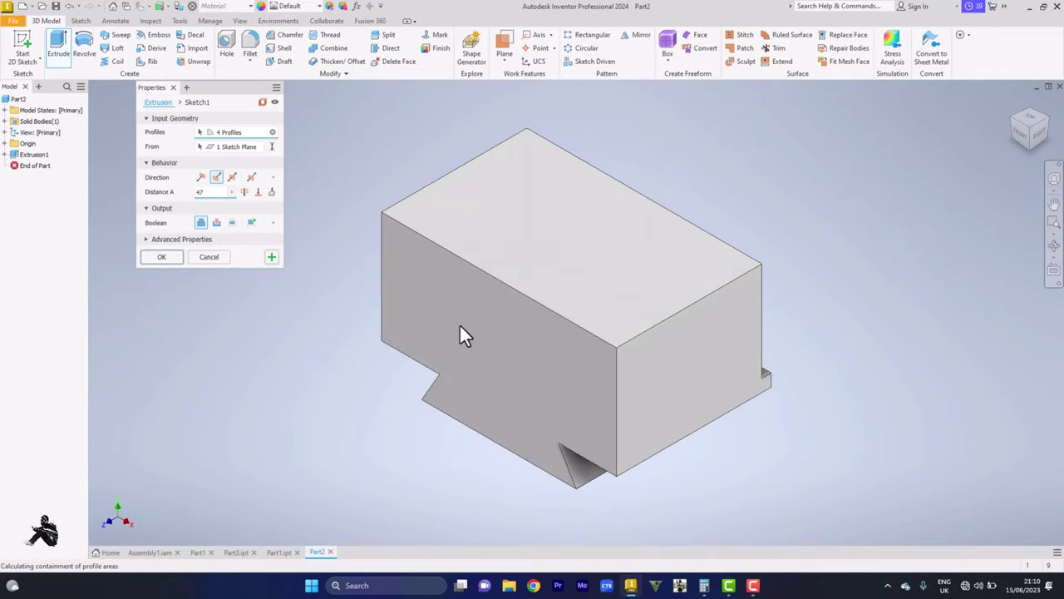
- Cut the three circles 47 mm into the block in the flipped direction, keeping the command ready for another extrusion
click(432, 309)
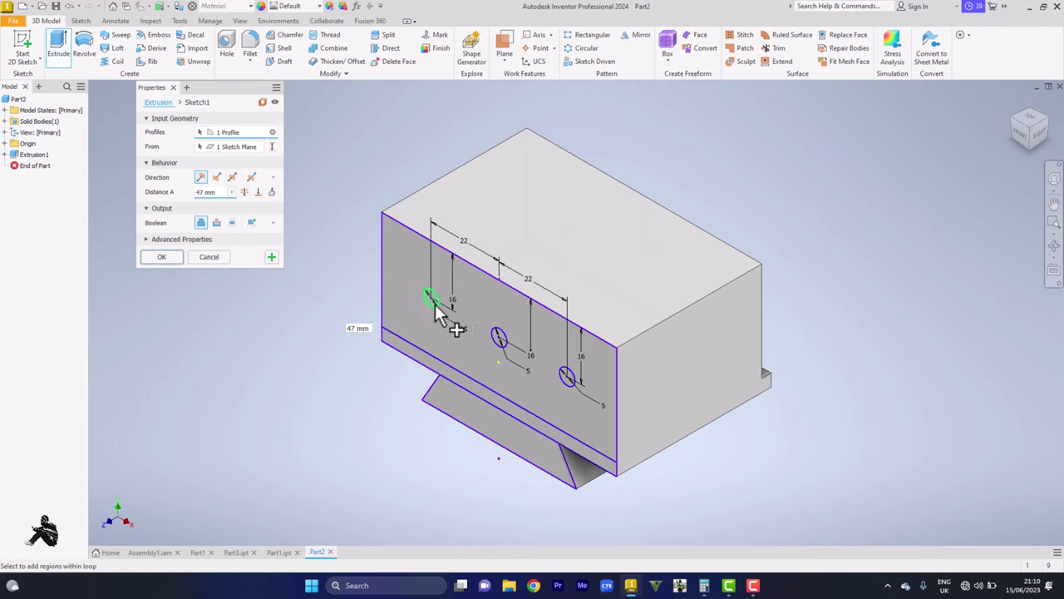
click(496, 341)
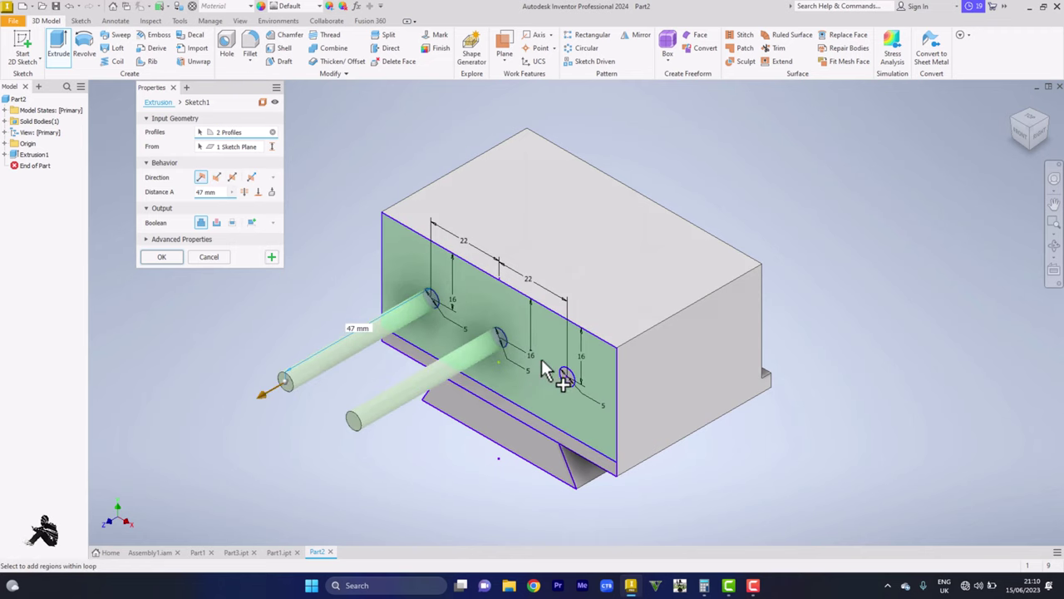
click(564, 379)
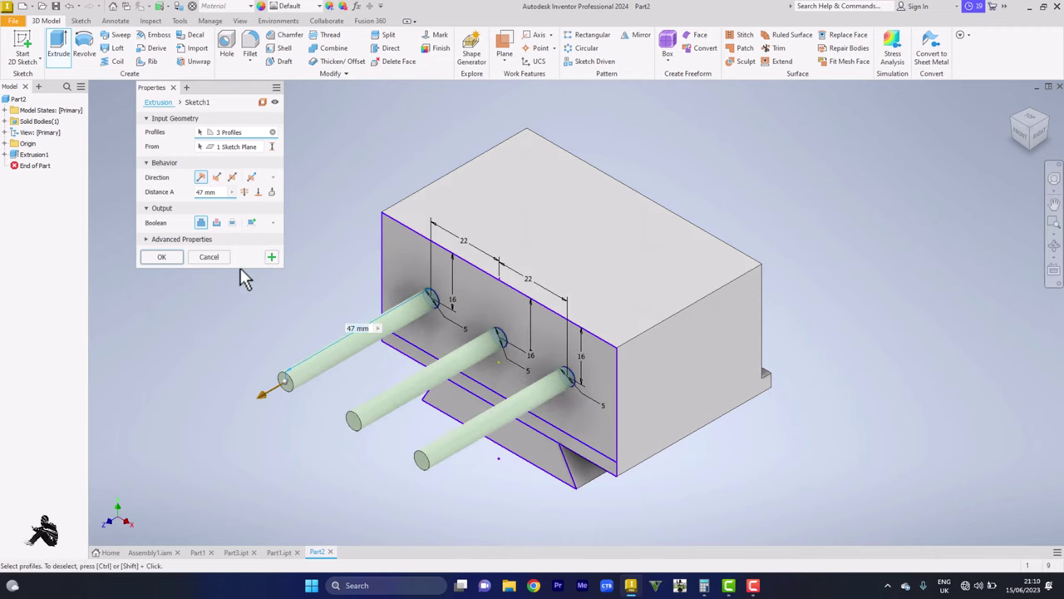
click(216, 177)
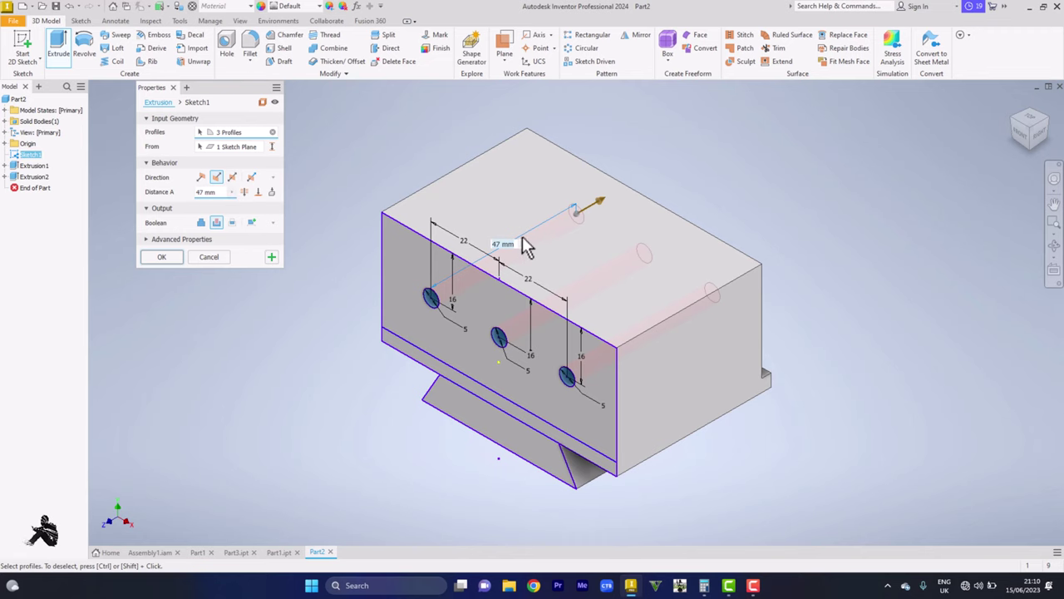
click(271, 258)
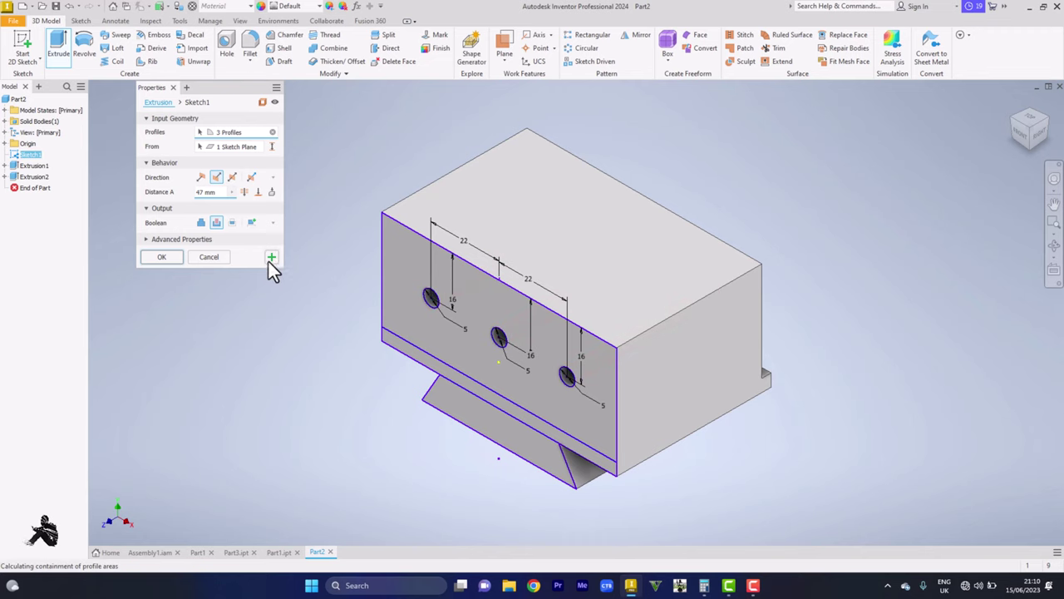
- Fill the front of the three holes by extruding their circles 20 mm in the flipped direction, joined to the body
click(429, 298)
click(499, 336)
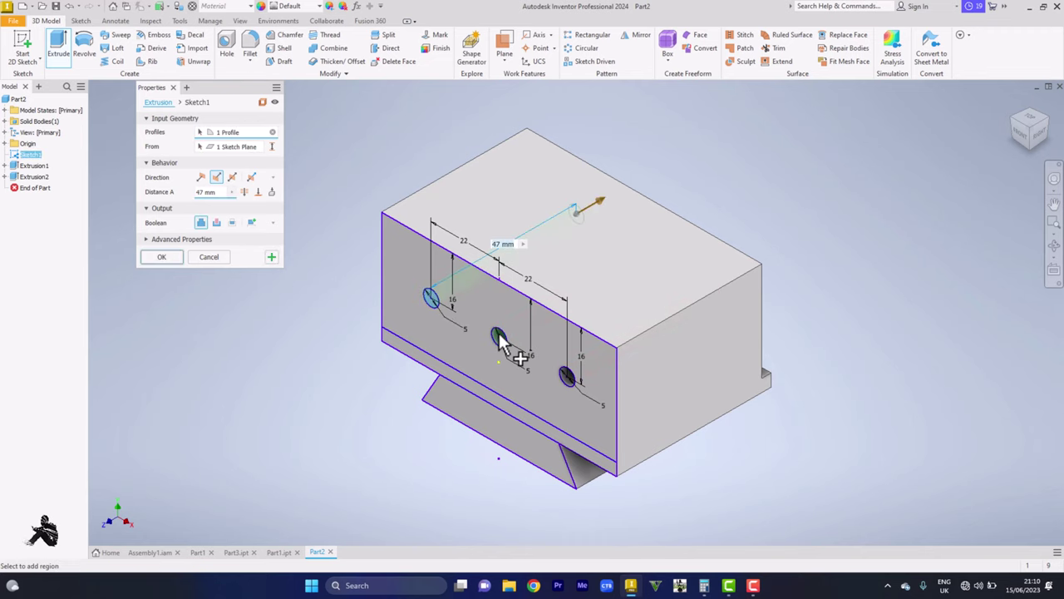
click(568, 375)
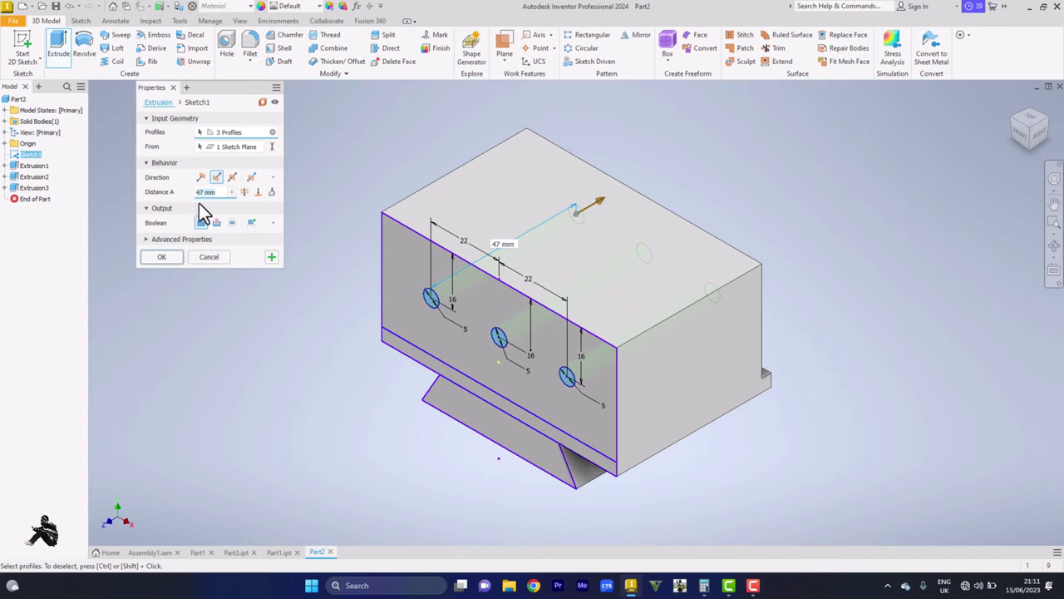
text(20)
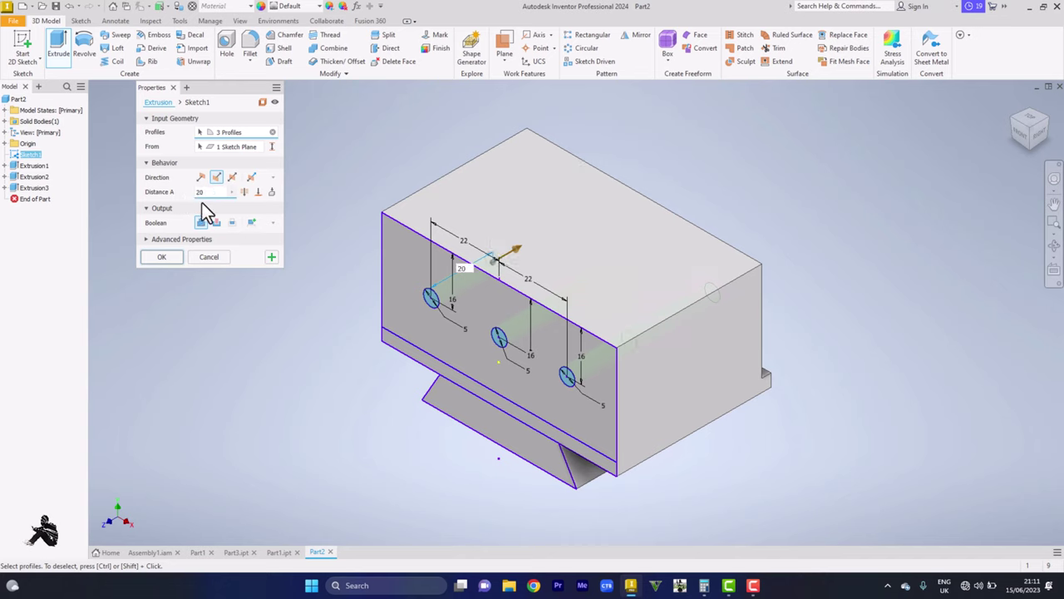
click(174, 254)
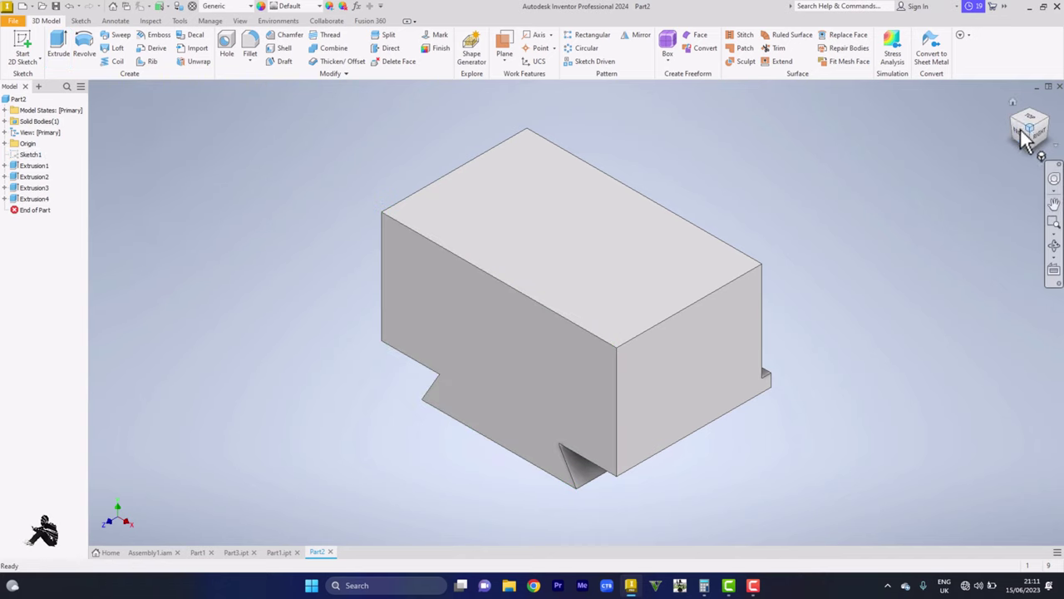
- Apply full-depth ANSI Metric M5x0.8 threads of class 6H to each of the three holes on the block's back face
mouse_move(1028, 141)
mouse_down()
mouse_move(981, 163)
mouse_move(1028, 138)
mouse_up()
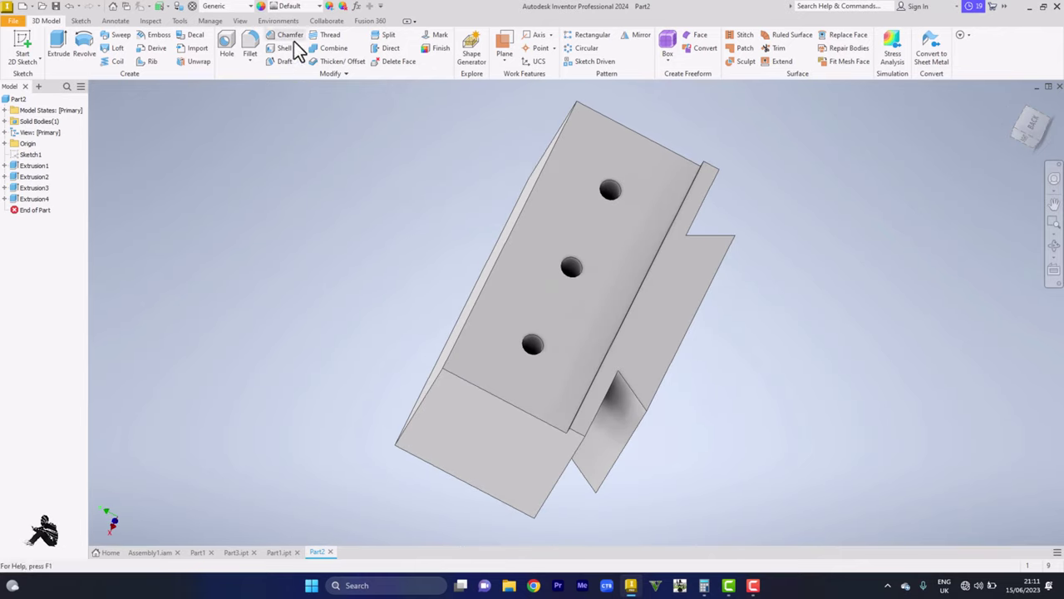
click(1029, 117)
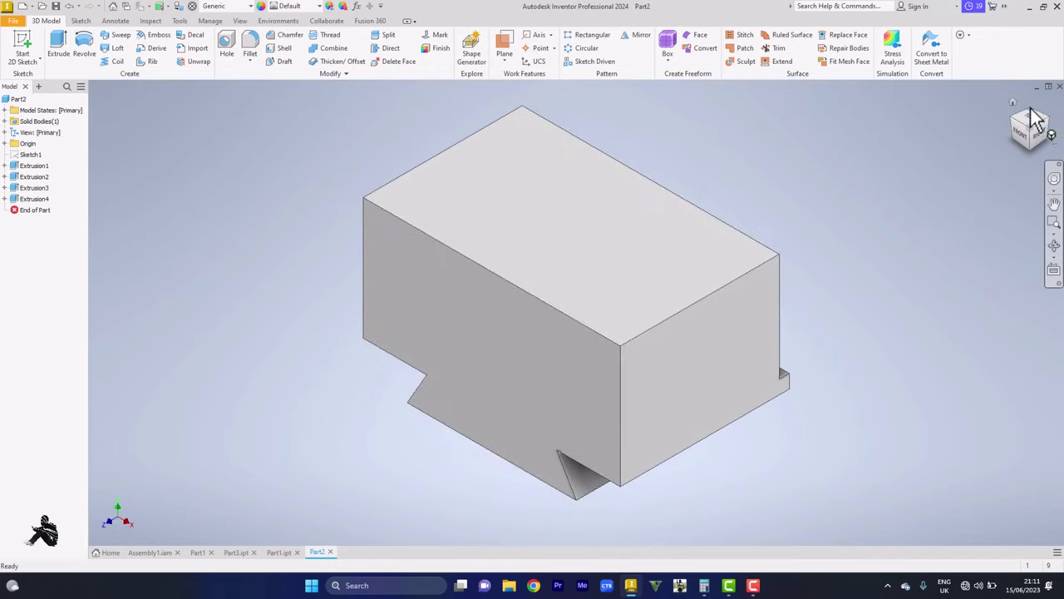
click(1036, 119)
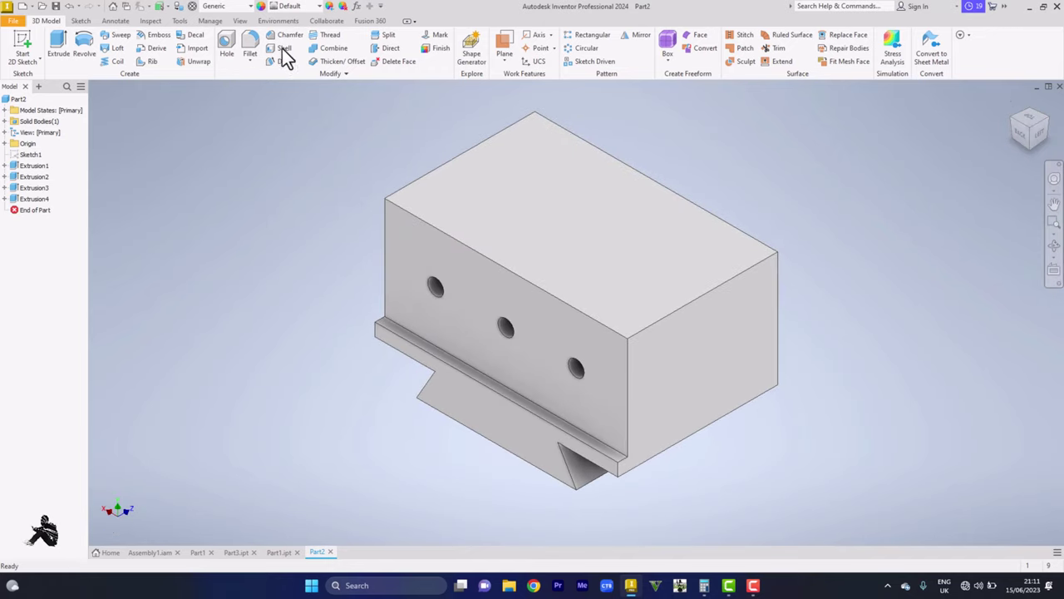
click(330, 36)
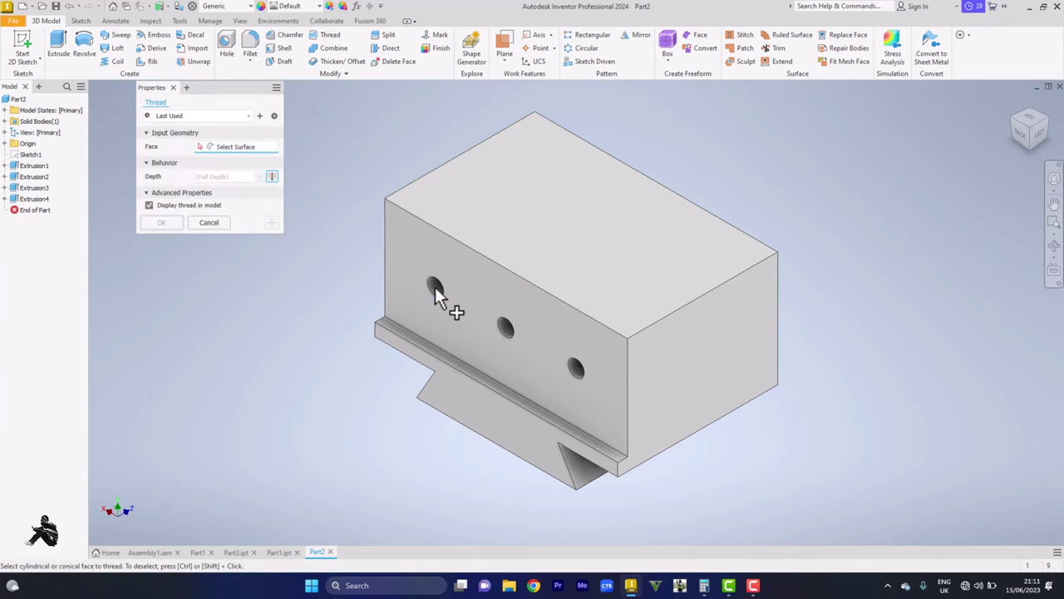
click(435, 287)
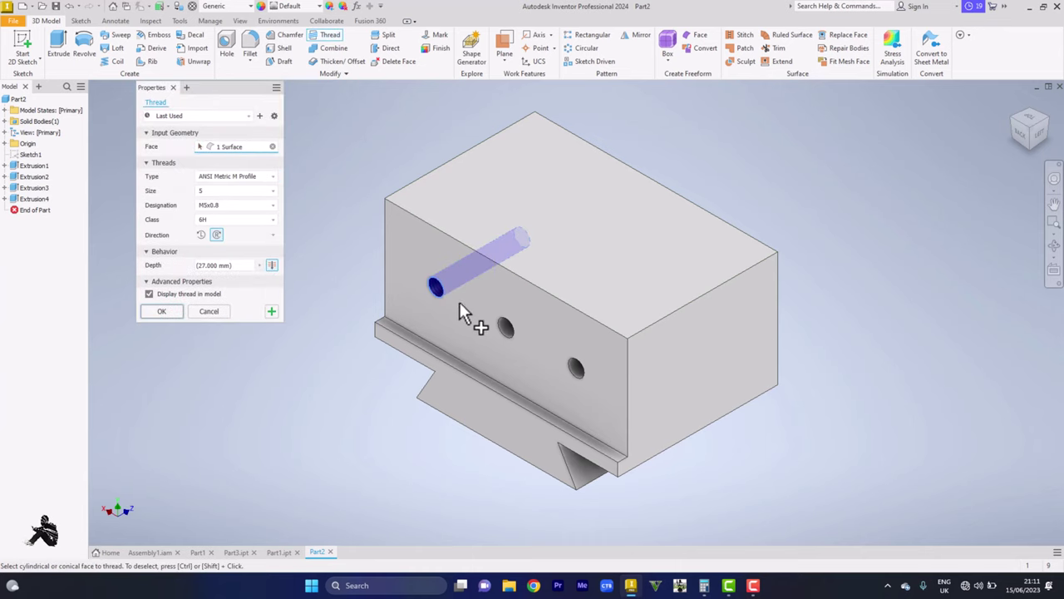
click(504, 328)
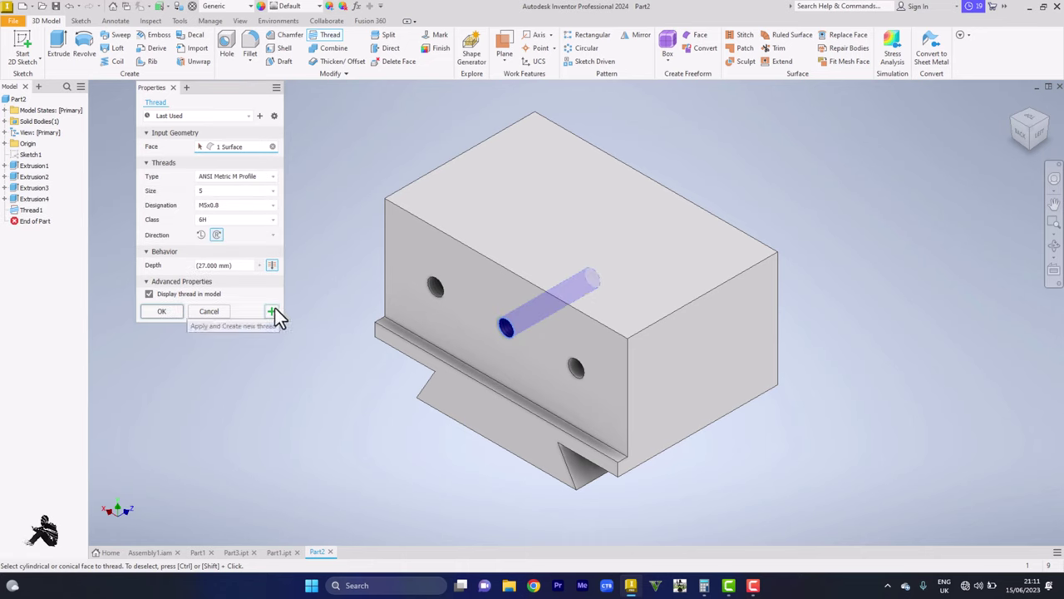
click(273, 311)
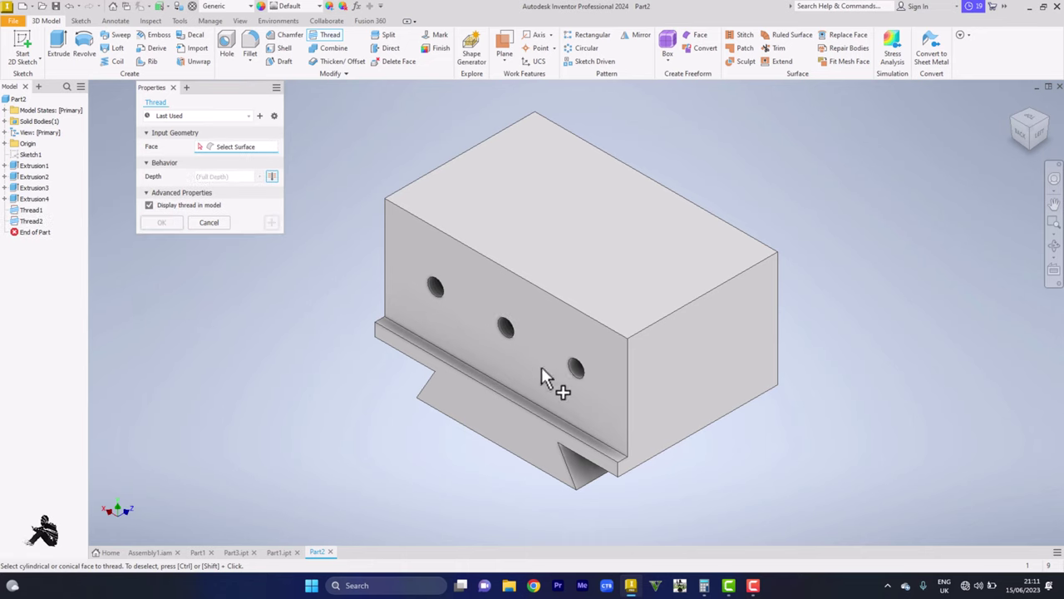
click(582, 371)
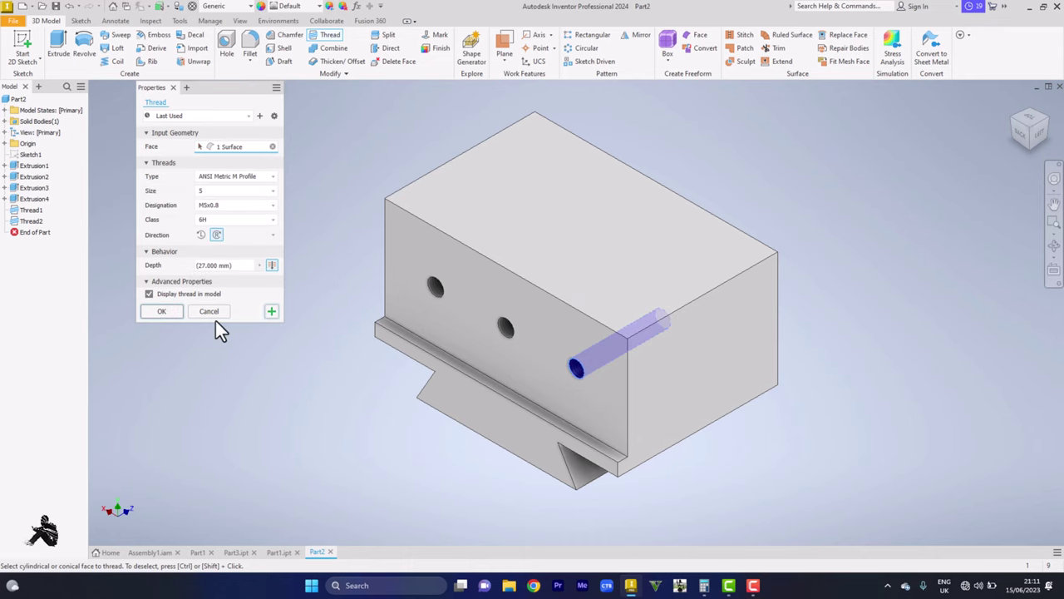
click(162, 311)
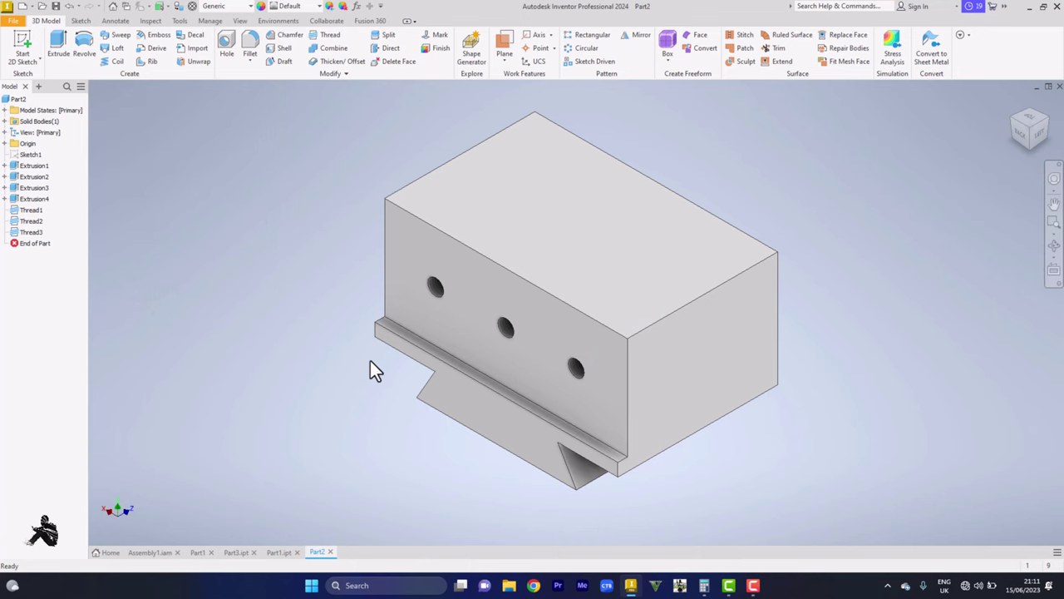
- Close the old Part3.ipt document without saving its changes
key(ctrl+s)
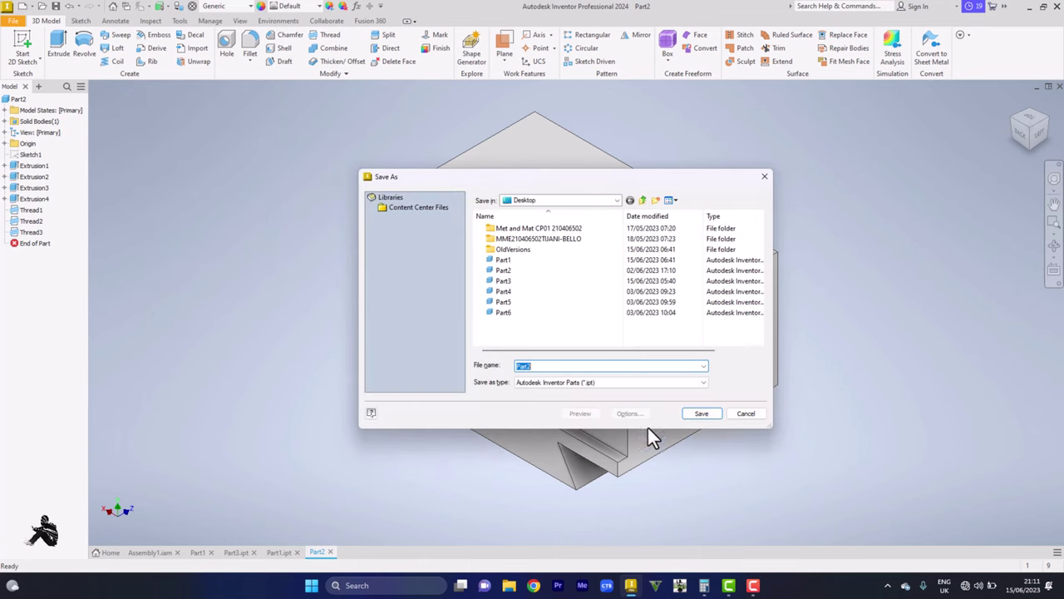
click(746, 415)
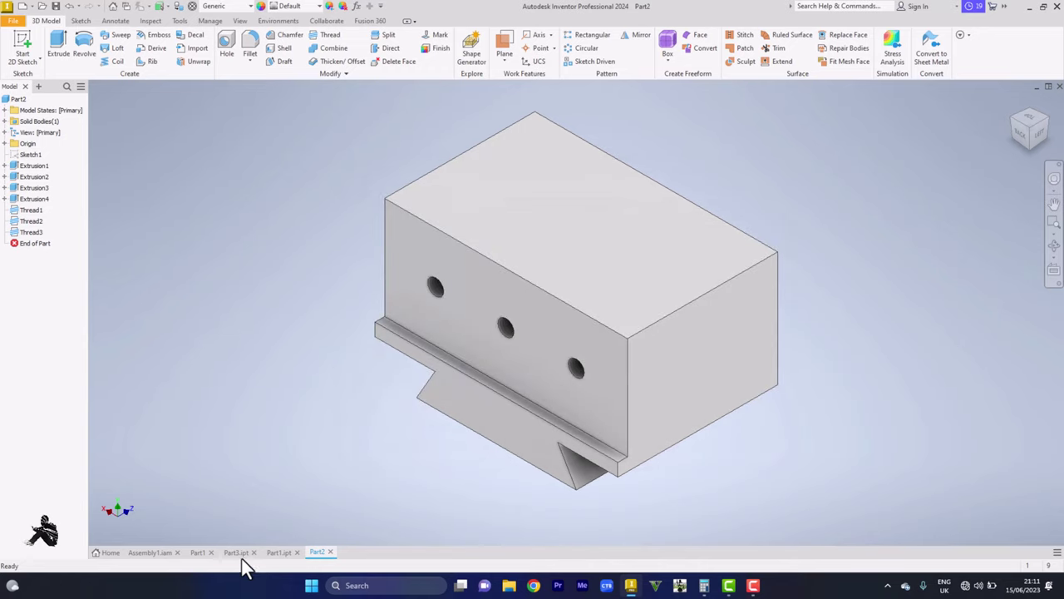
click(239, 554)
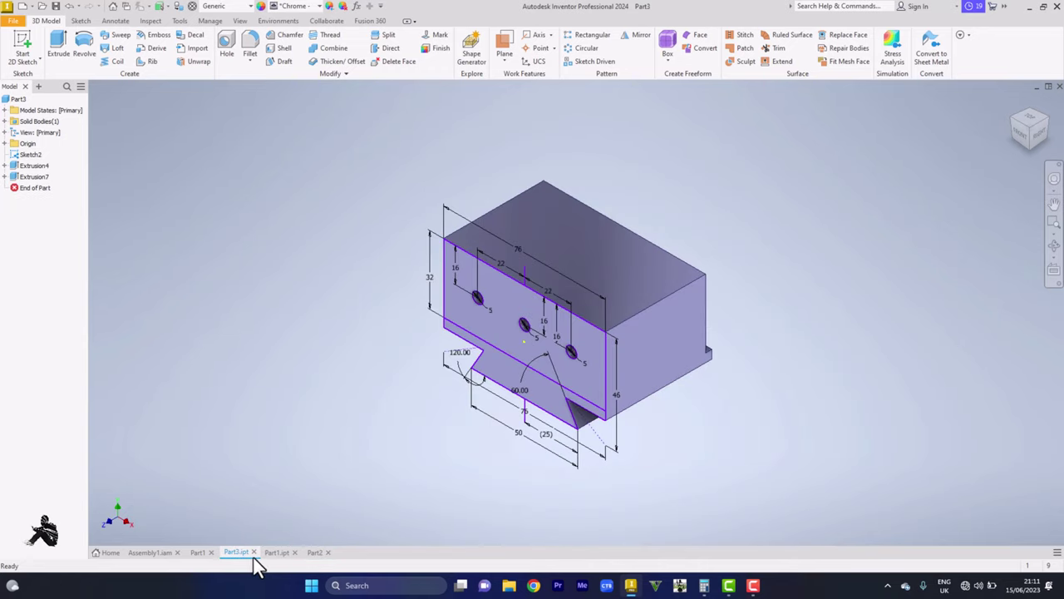
click(254, 550)
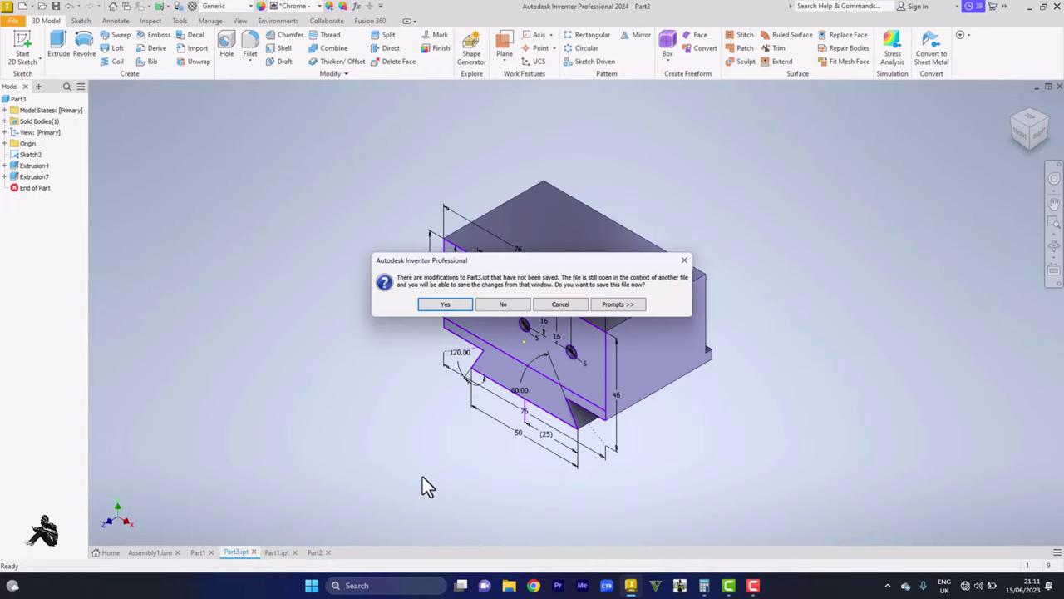
click(488, 305)
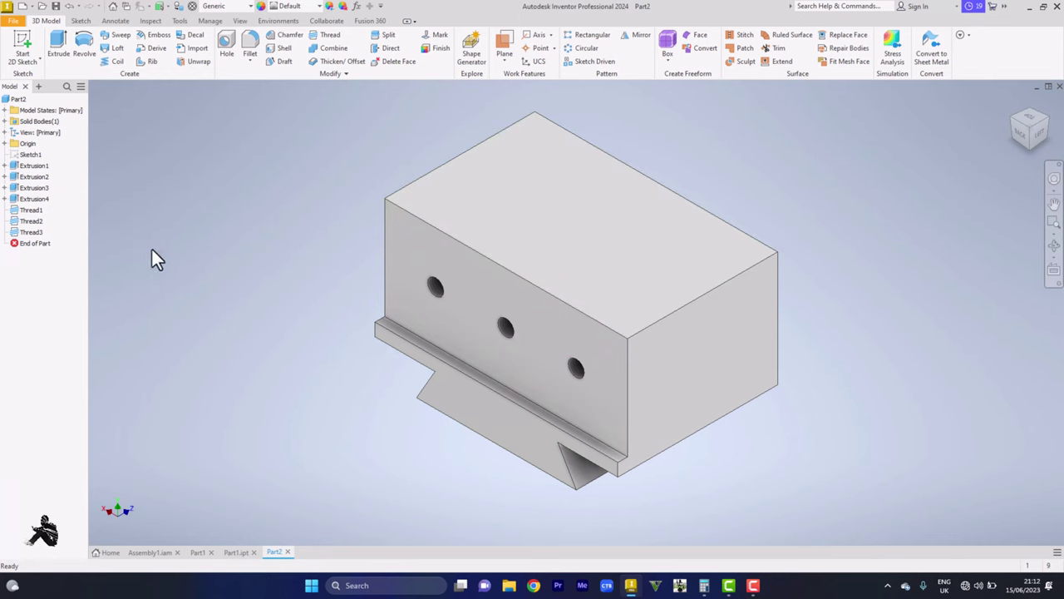
- Try to save the new part to the Desktop as Part3, replacing the existing file
key(ctrl+s)
click(503, 281)
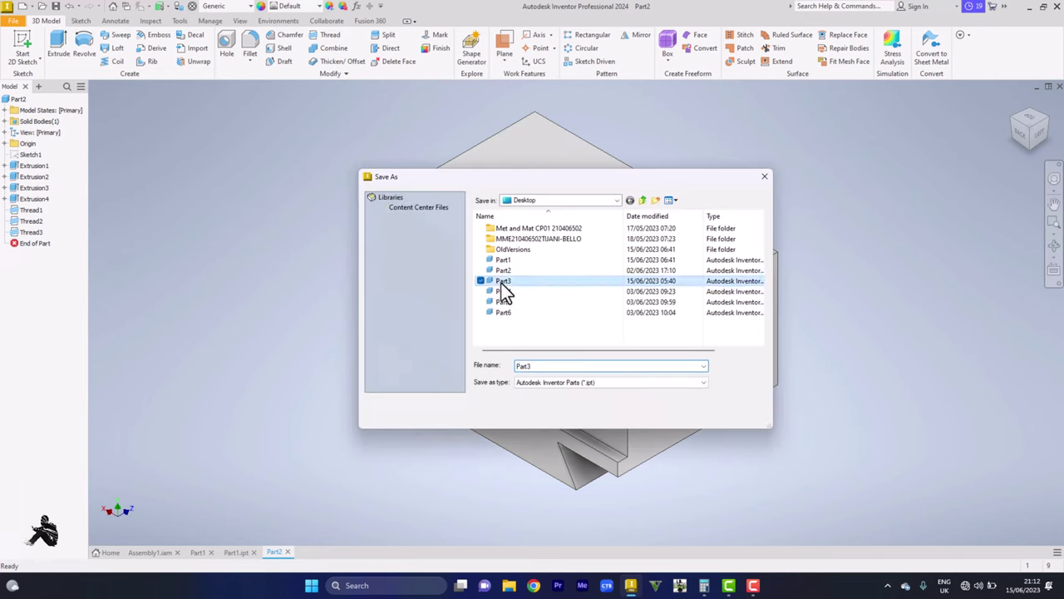
click(698, 414)
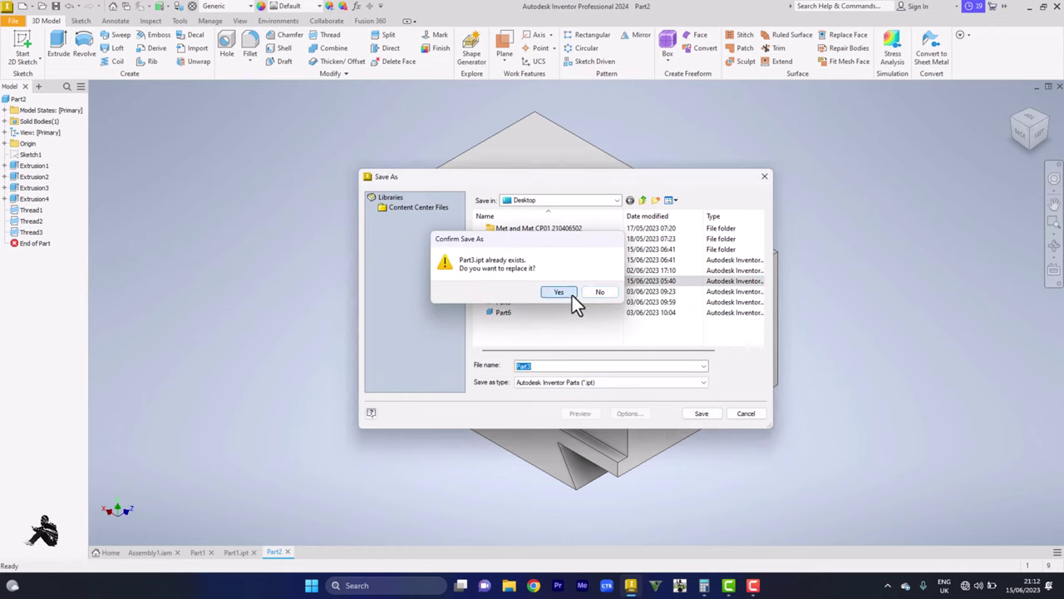
click(571, 292)
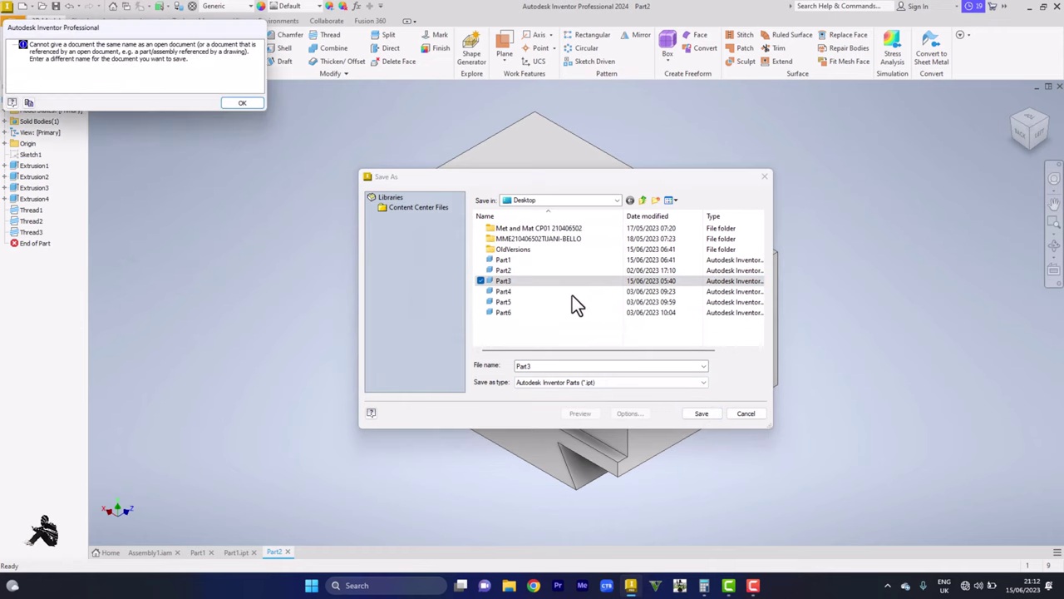
click(237, 103)
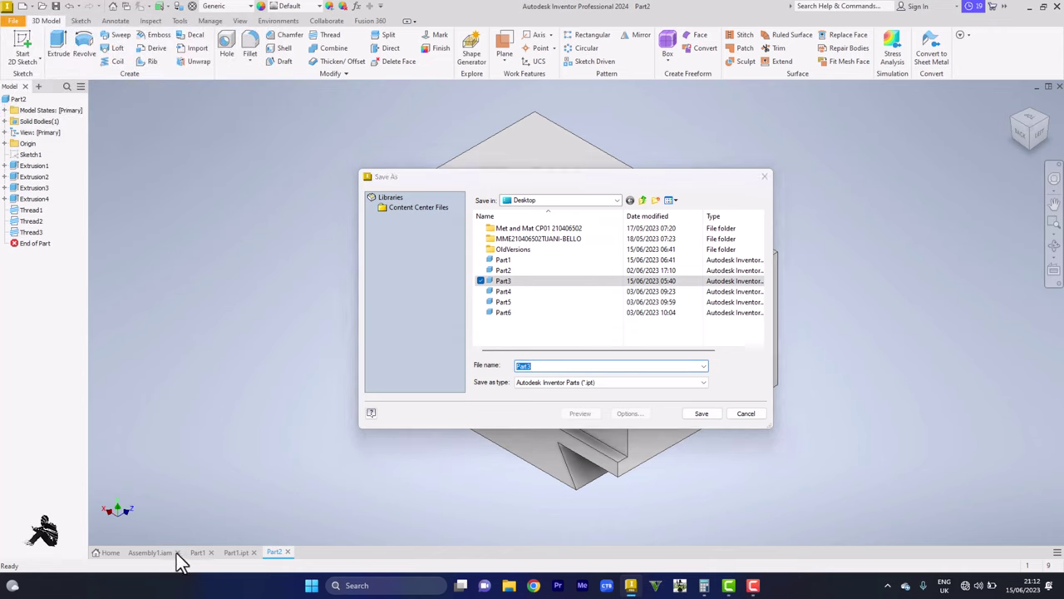
click(743, 415)
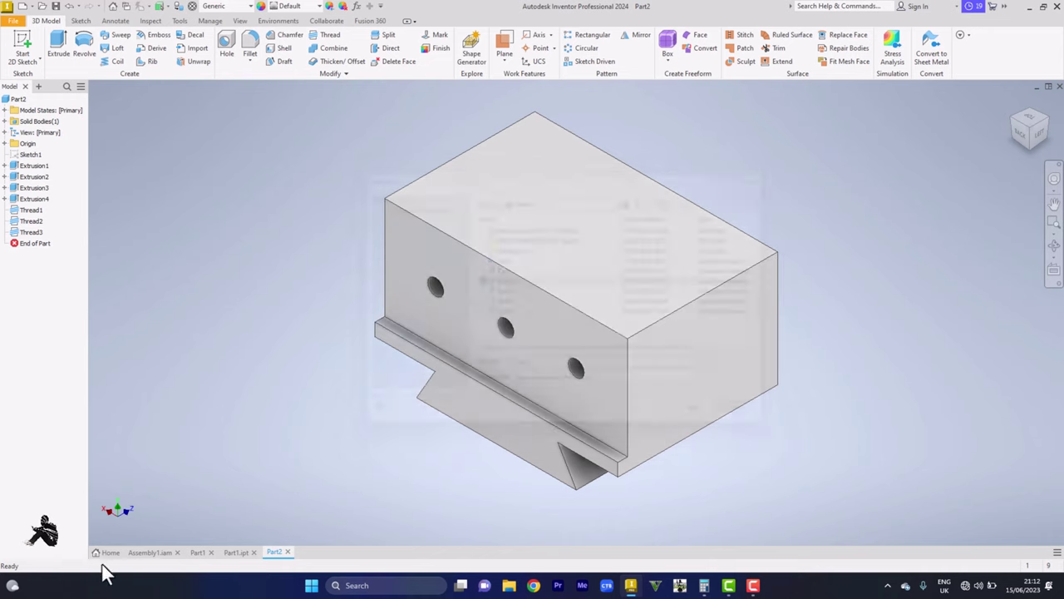
- Close Assembly1.iam without saving its changes, and save the new part to the Desktop as Part3, replacing the existing file
click(178, 552)
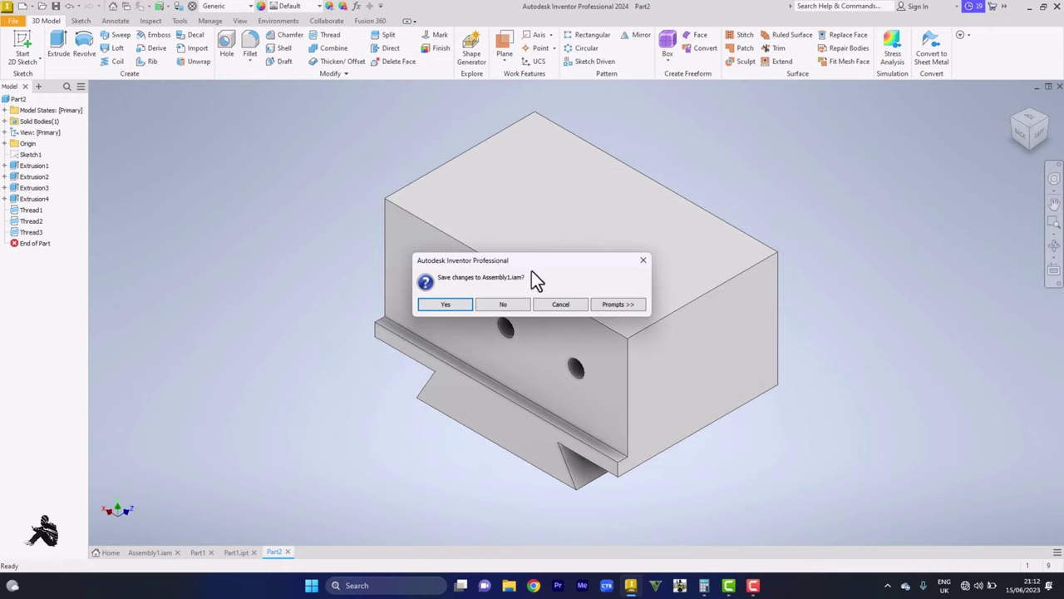
click(507, 304)
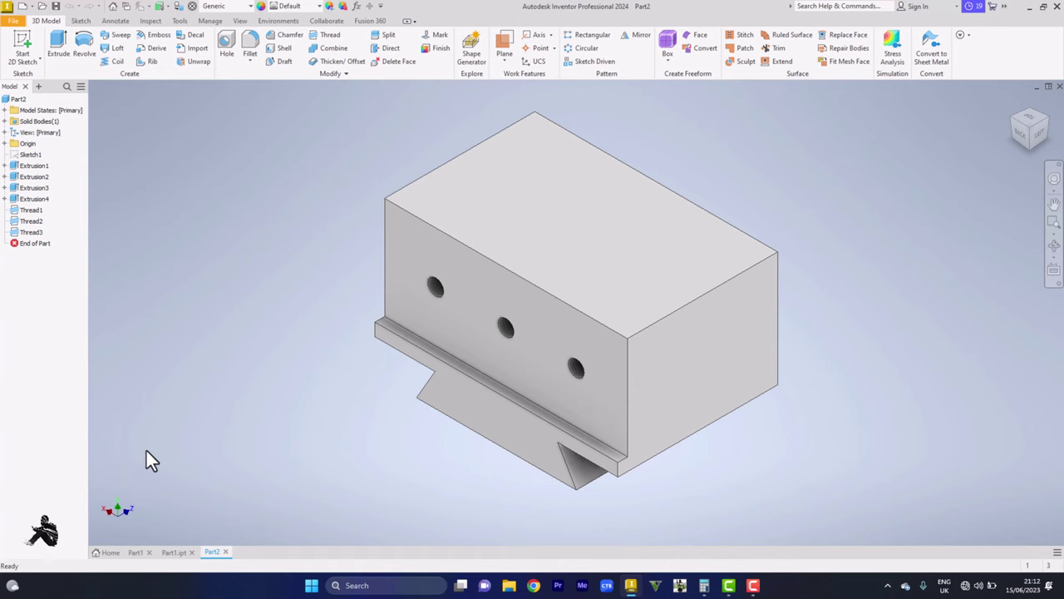
key(ctrl+s)
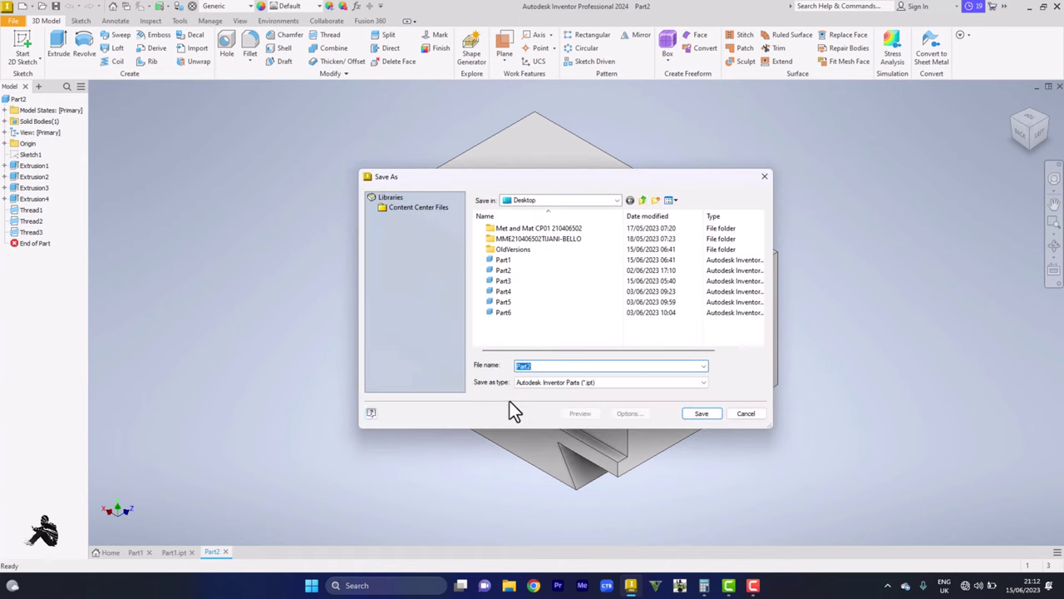
click(531, 281)
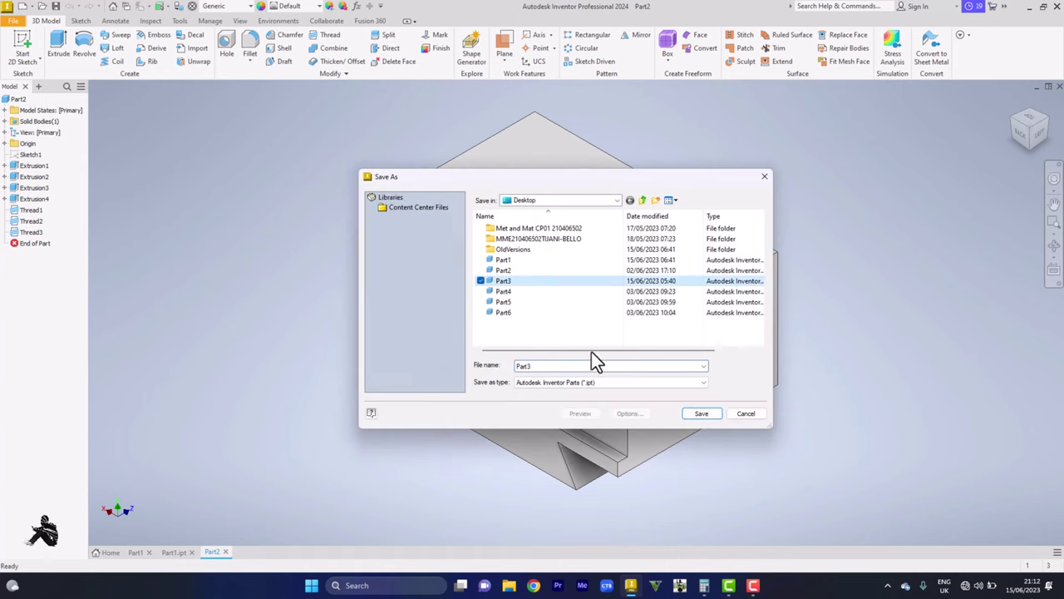
click(699, 414)
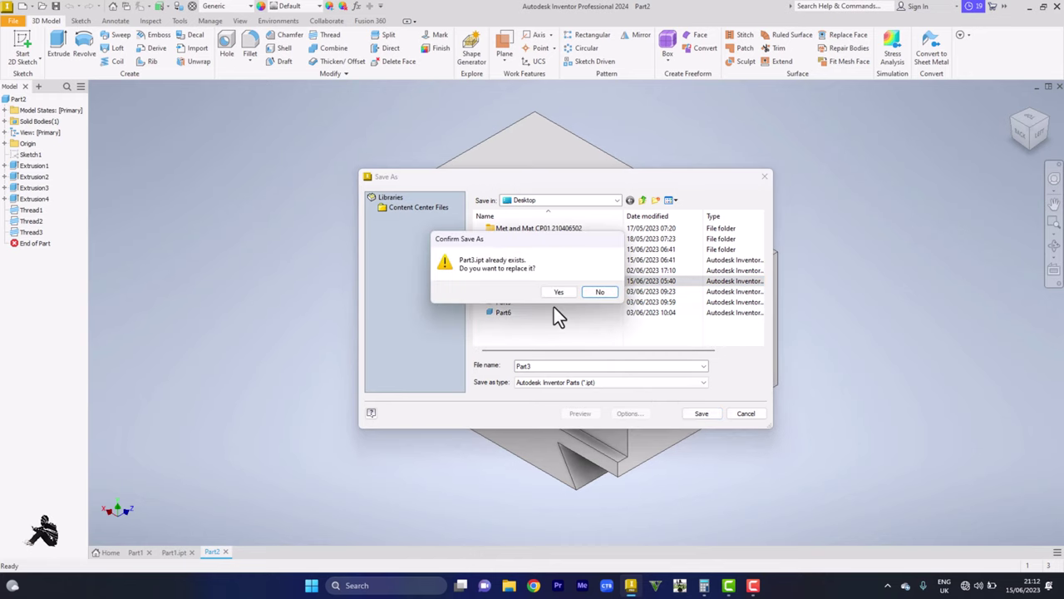
click(557, 293)
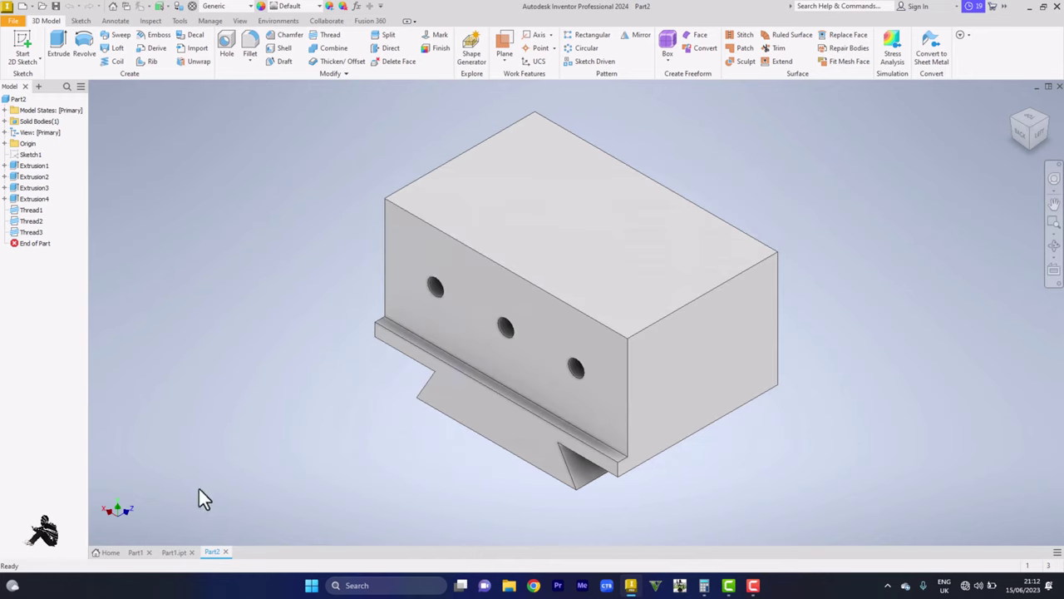
- Start creating a new file to bring up the Metric templates
click(15, 22)
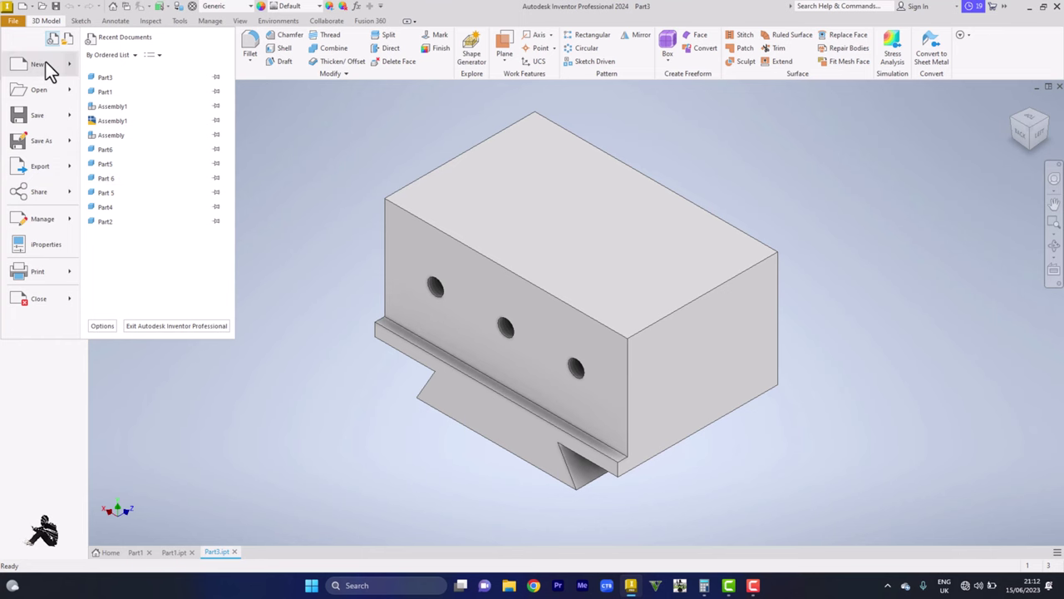
click(46, 64)
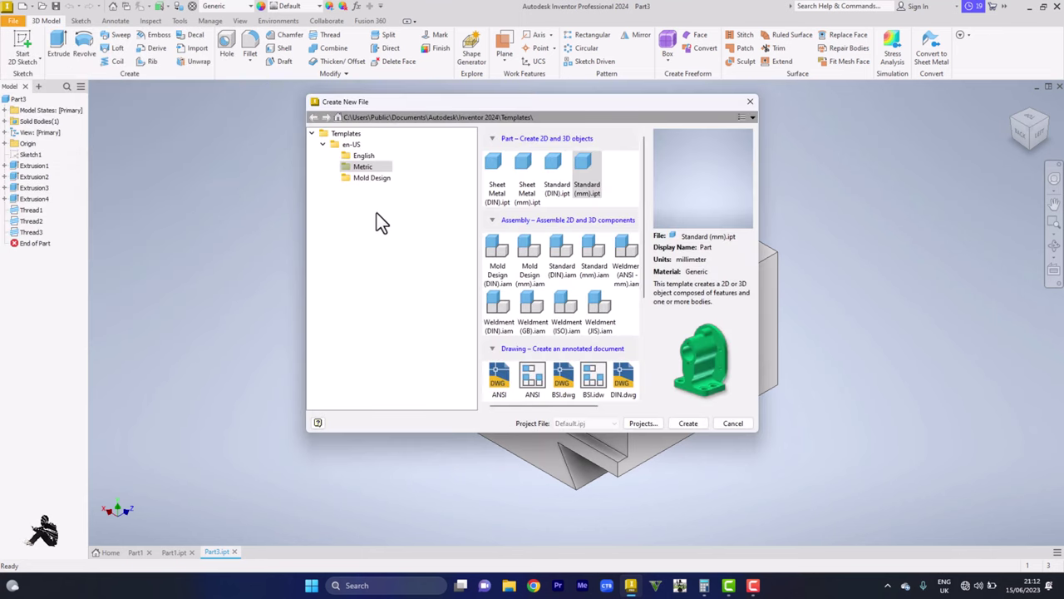
click(651, 426)
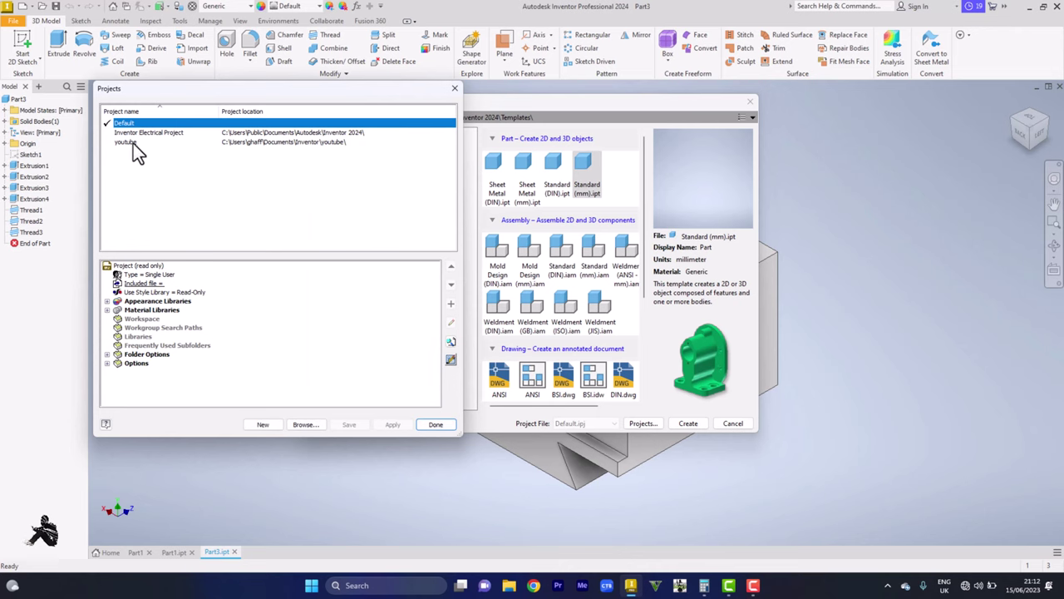
click(263, 424)
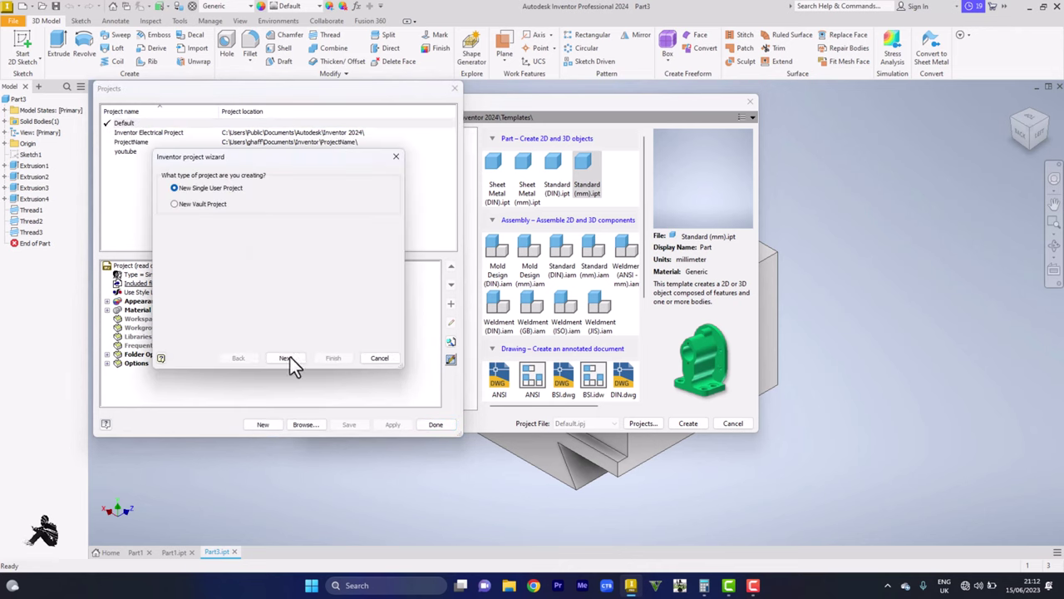
click(296, 358)
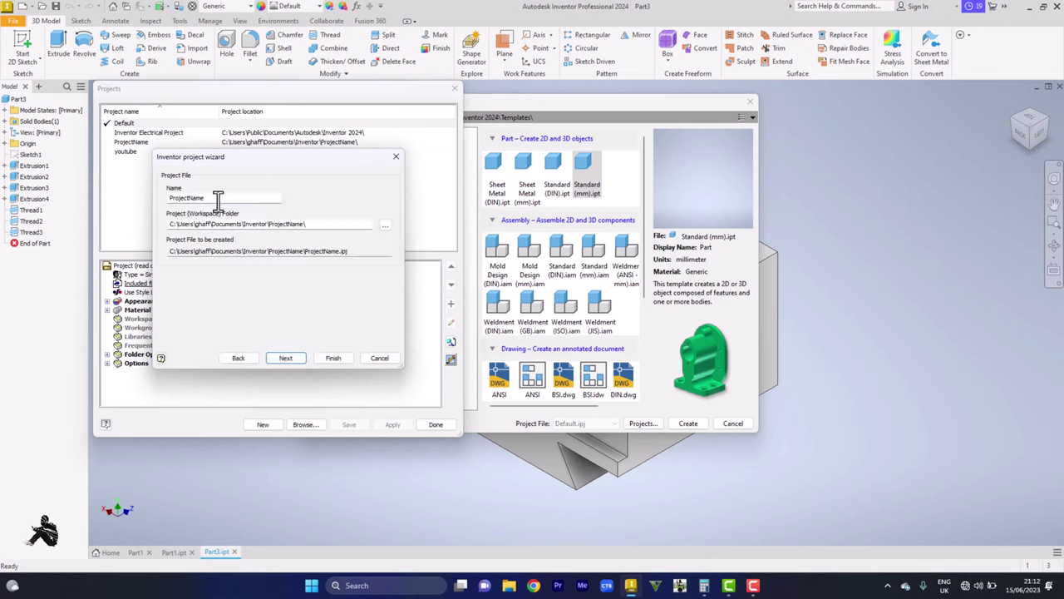
drag(207, 200, 148, 196)
click(384, 227)
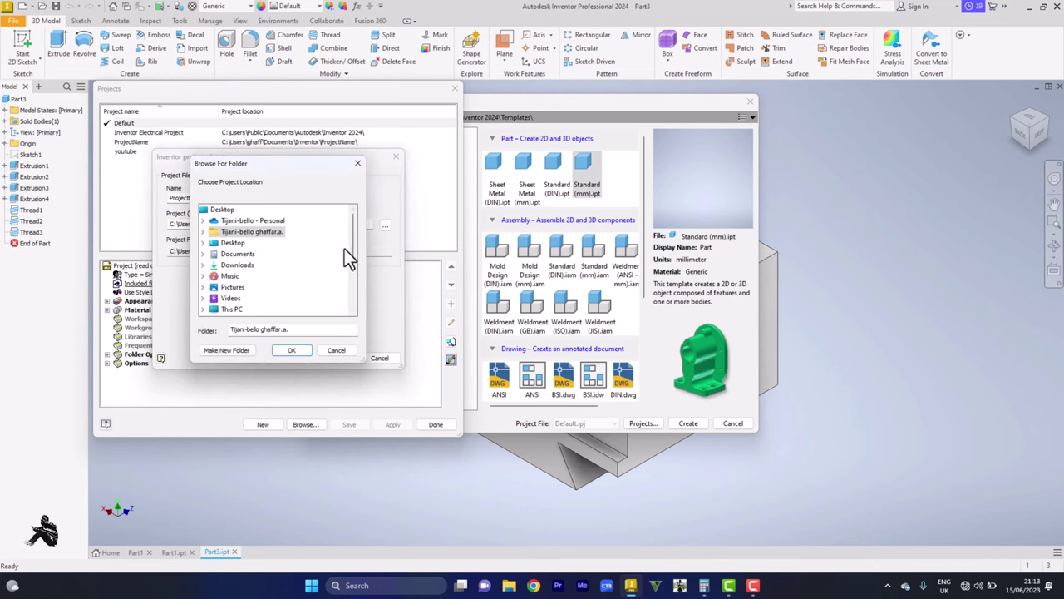
scroll(287, 269, down, 3)
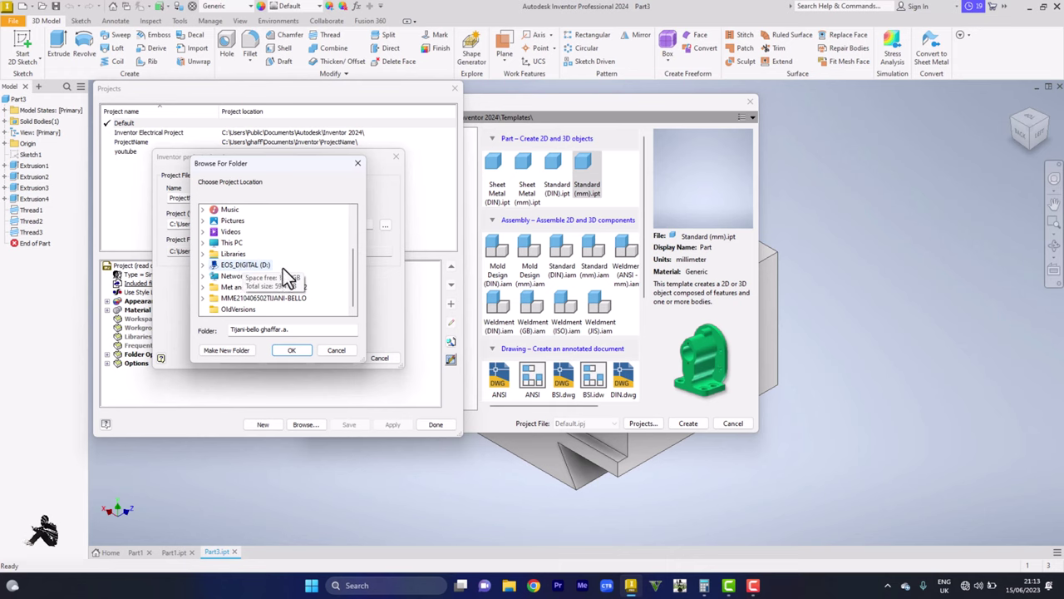
click(336, 351)
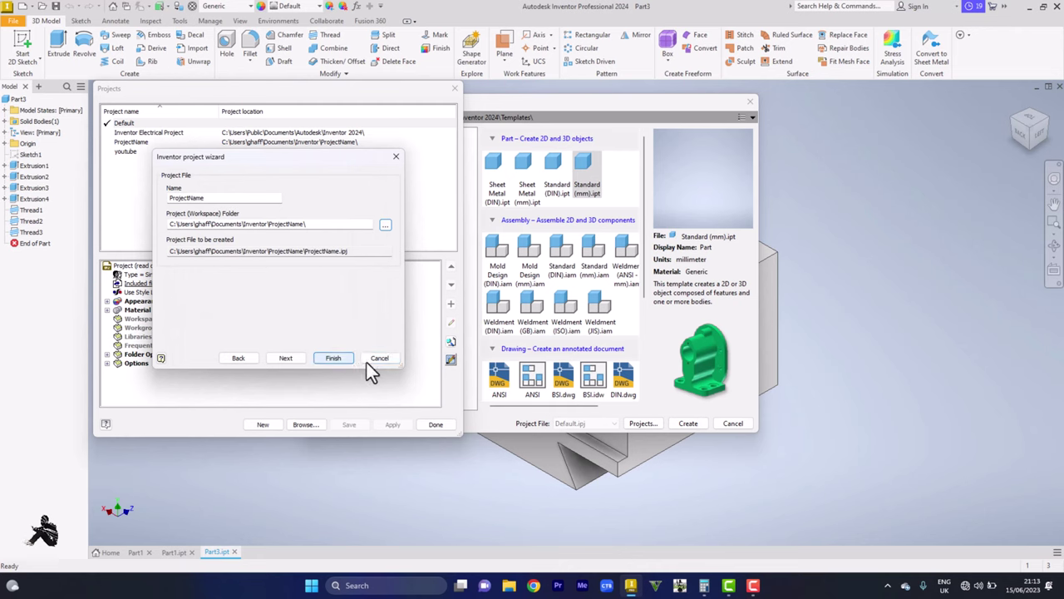
click(373, 361)
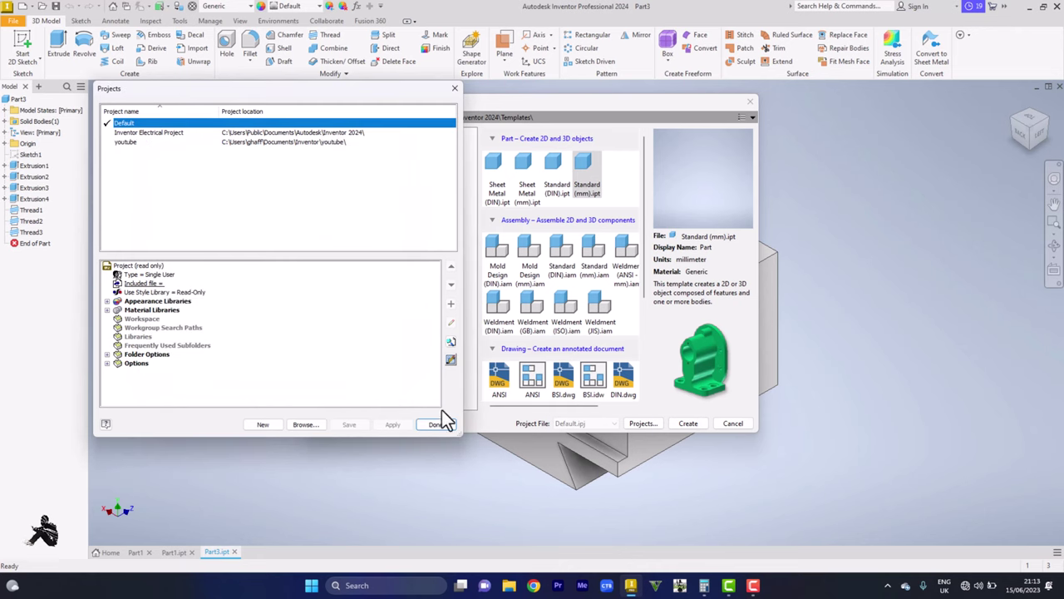
click(436, 424)
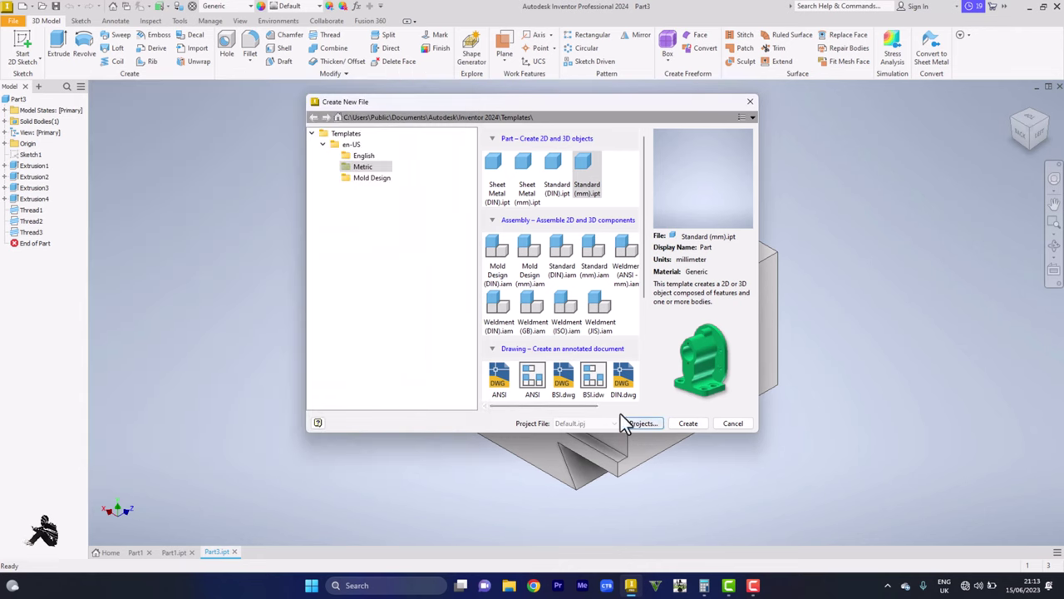
- Create a new assembly from the metric Standard (mm).iam template in the Default project
scroll(532, 337, down, 2)
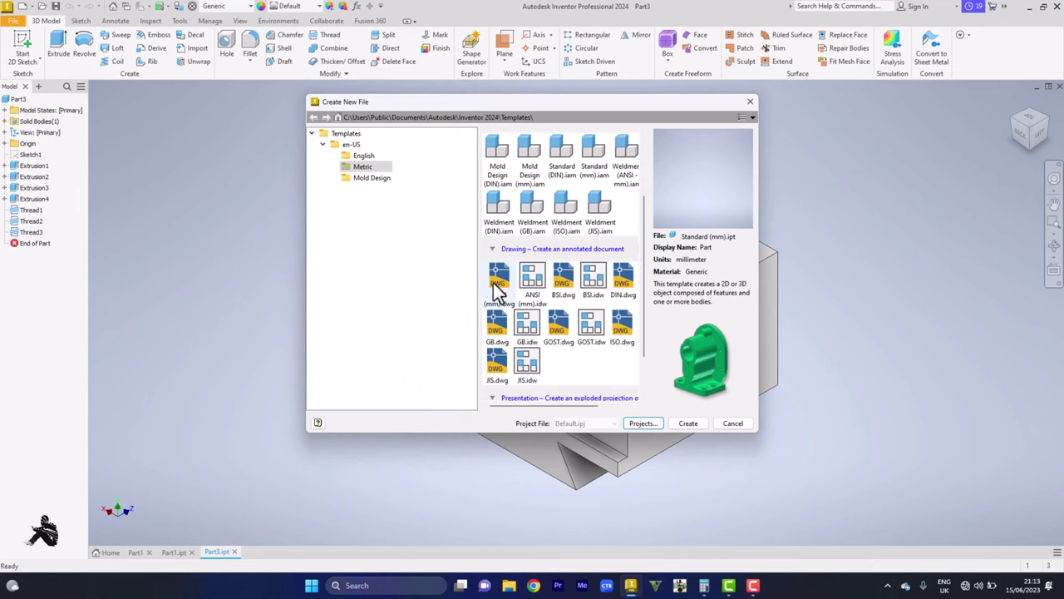
scroll(566, 250, up, 2)
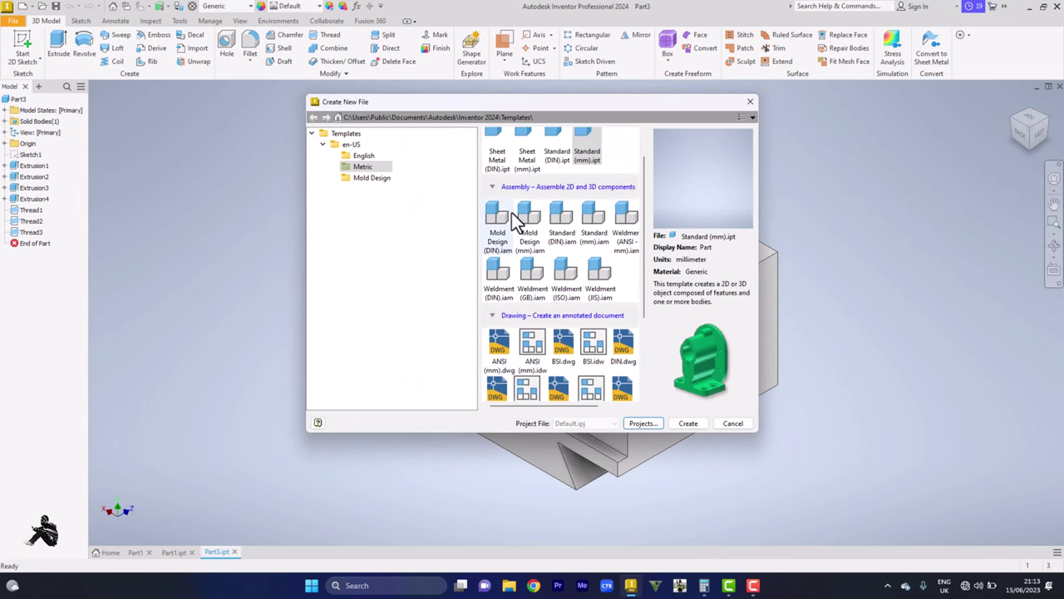
click(585, 228)
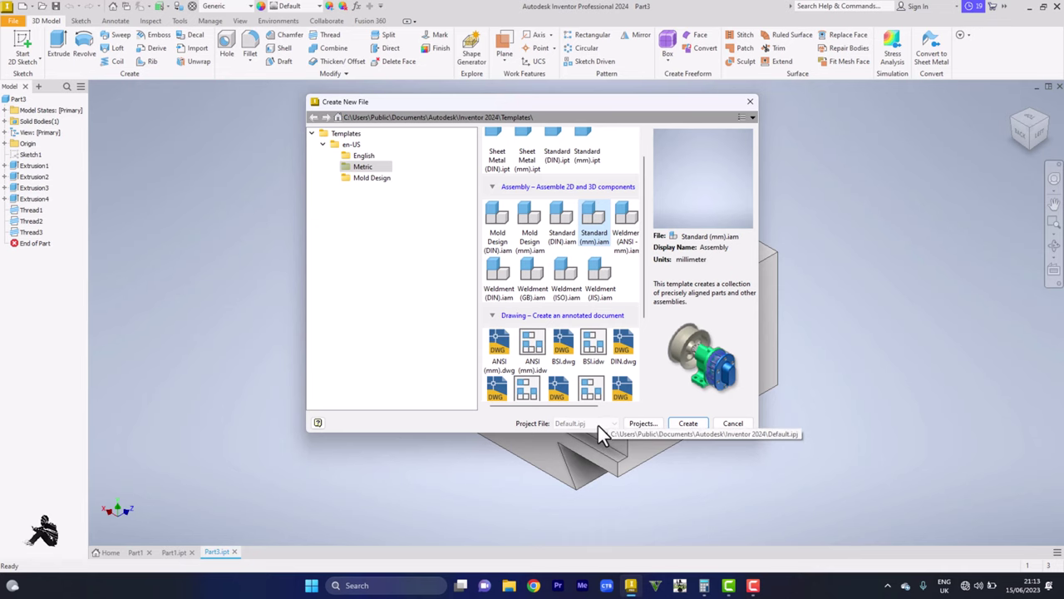
click(695, 425)
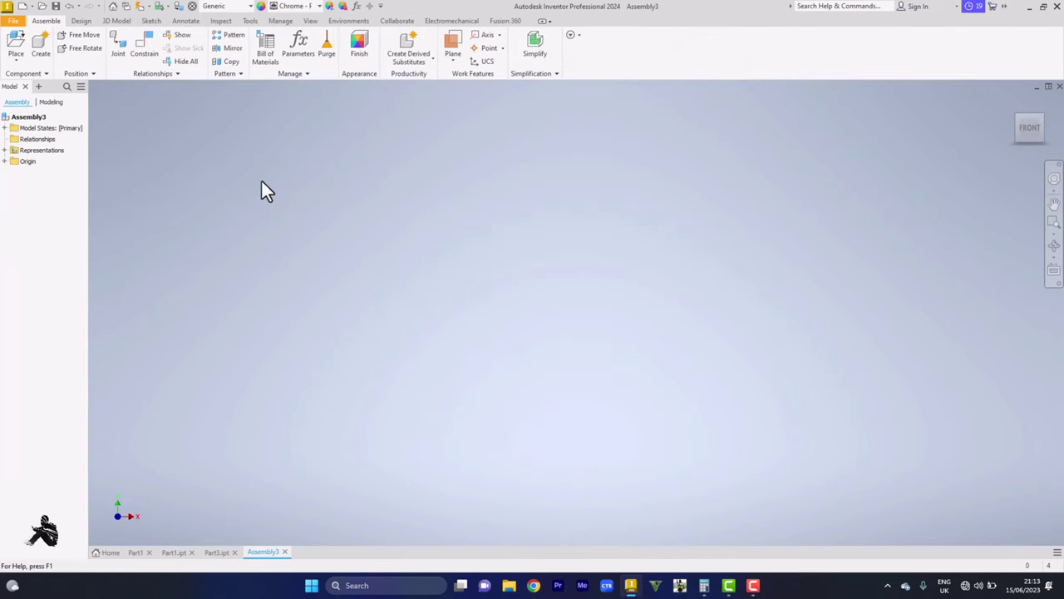
click(15, 59)
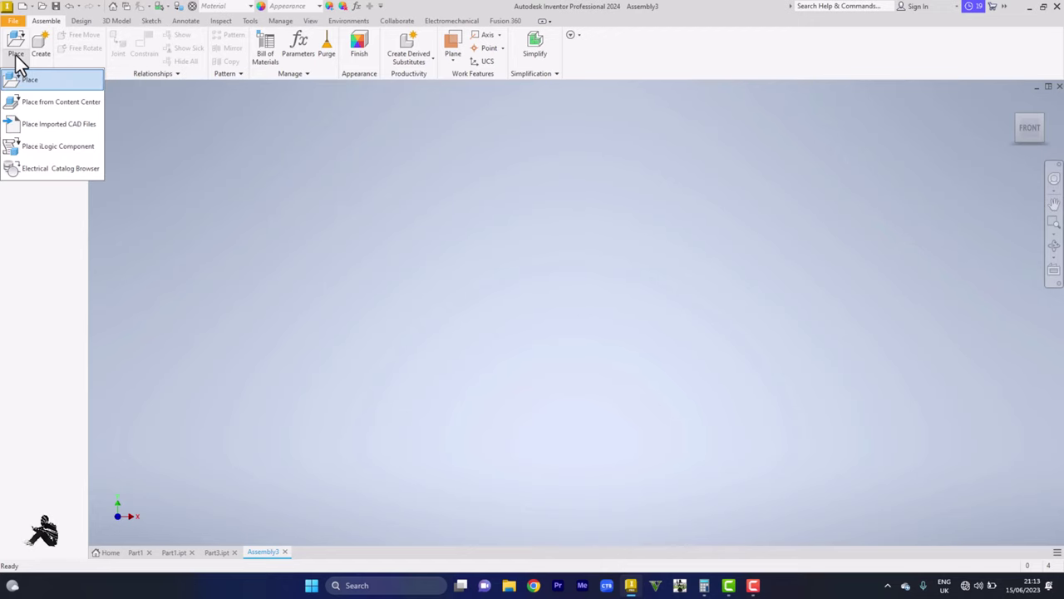
click(66, 102)
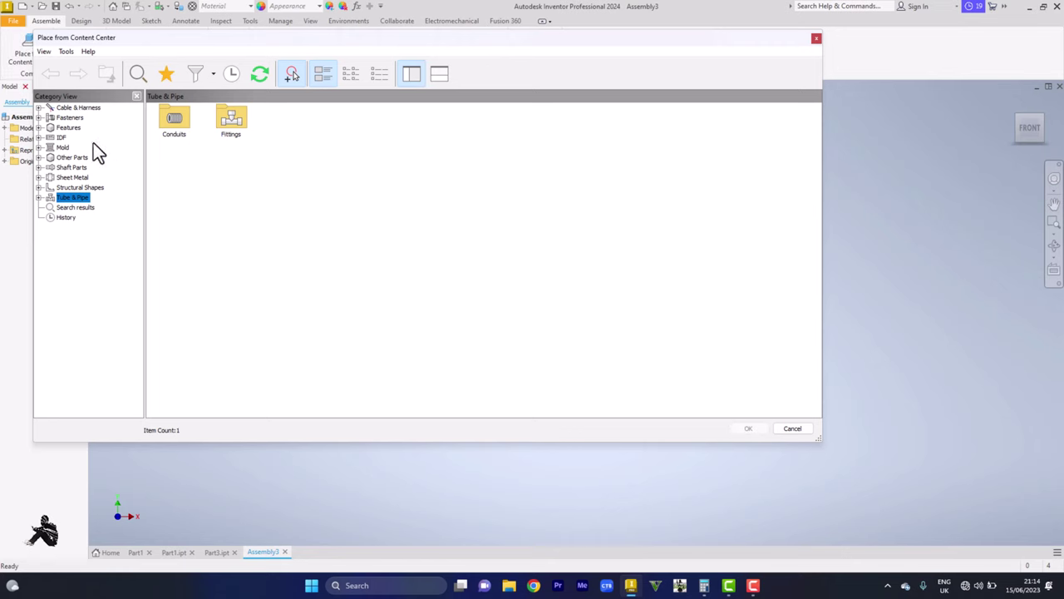
click(69, 129)
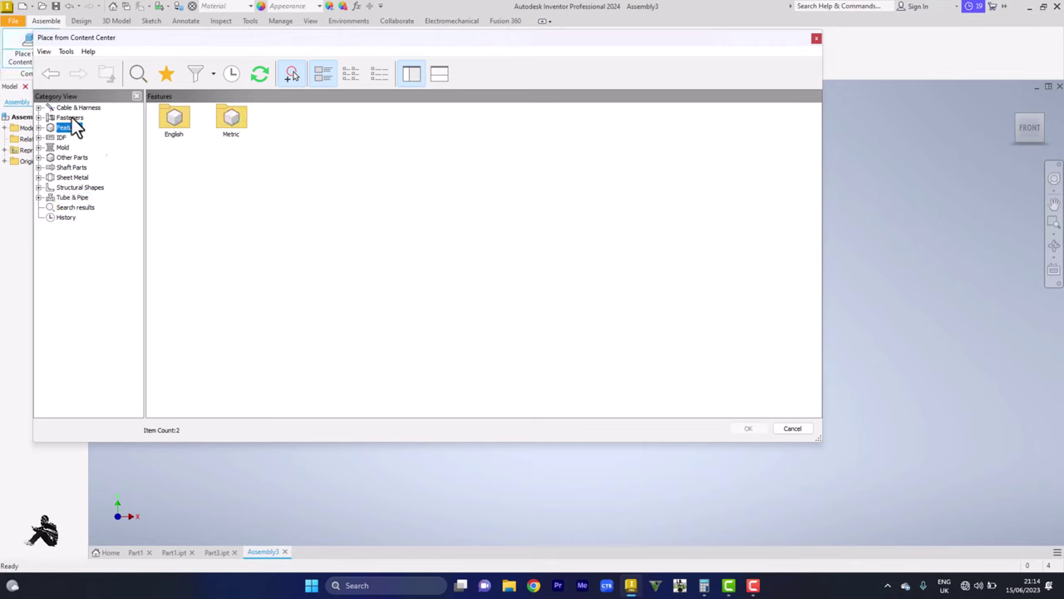
click(71, 117)
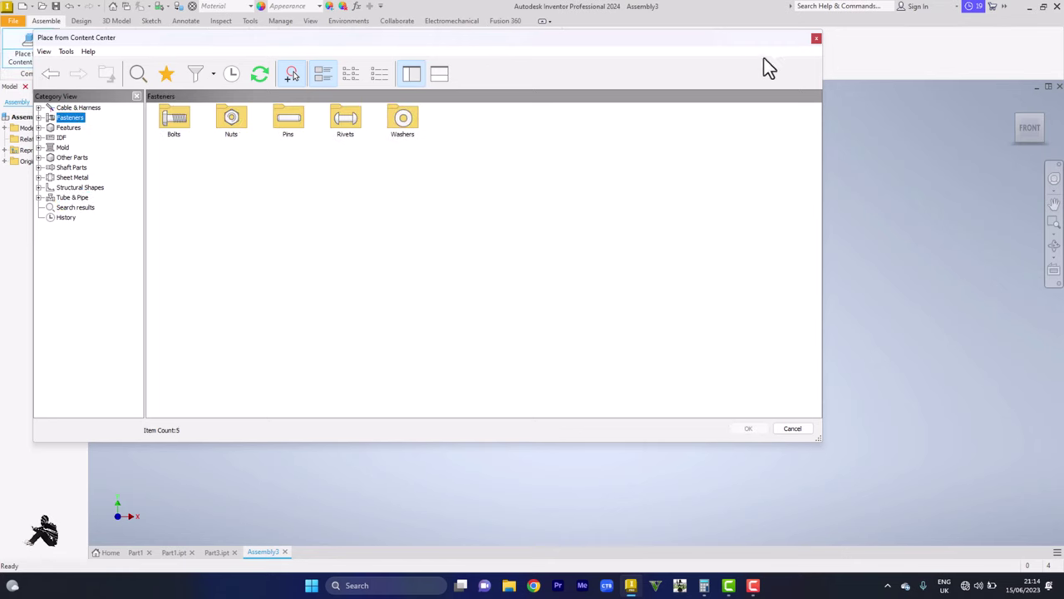
click(817, 40)
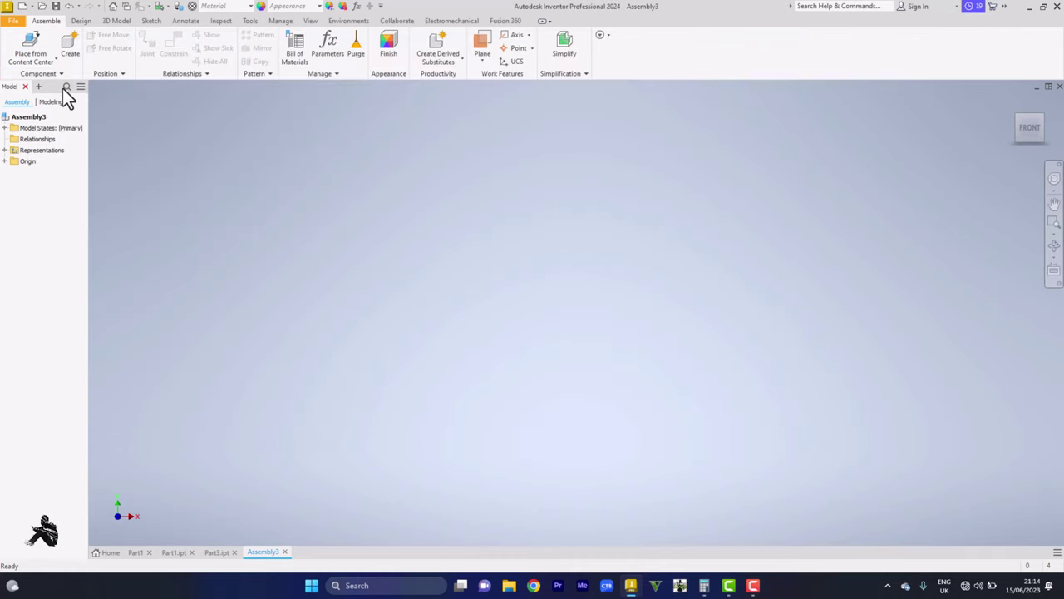
- Place one instance each of Part1 through Part6 from the Desktop into the empty assembly
click(32, 67)
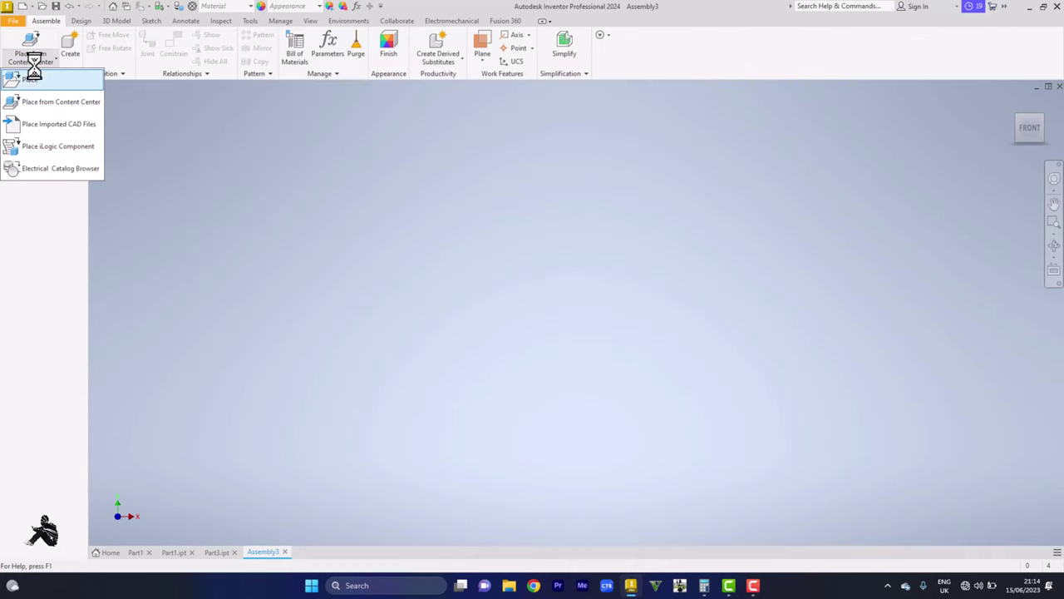
click(33, 62)
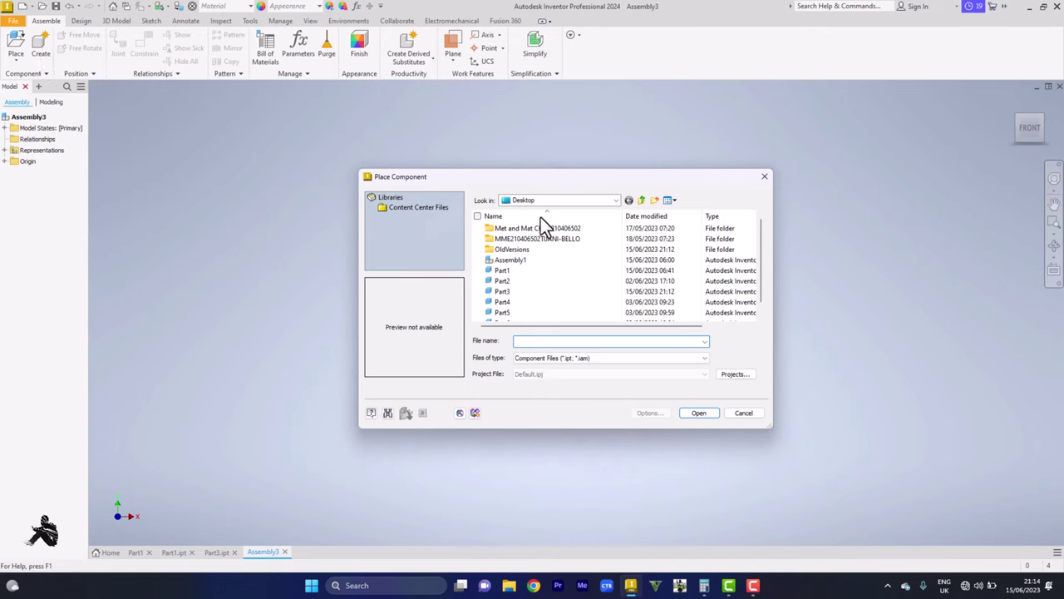
scroll(554, 283, down, 1)
click(541, 261)
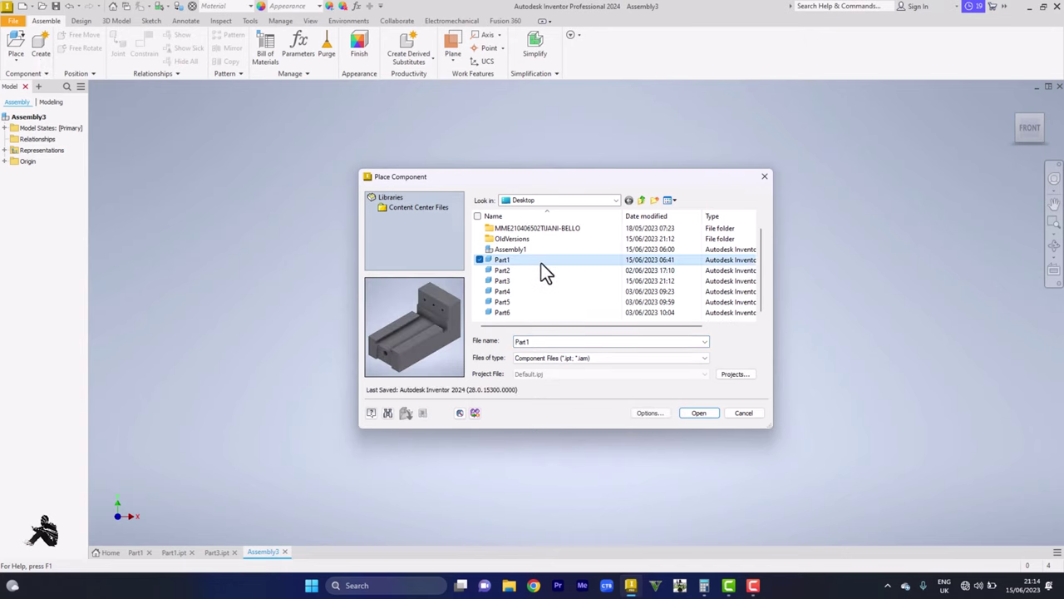
shift+click(548, 312)
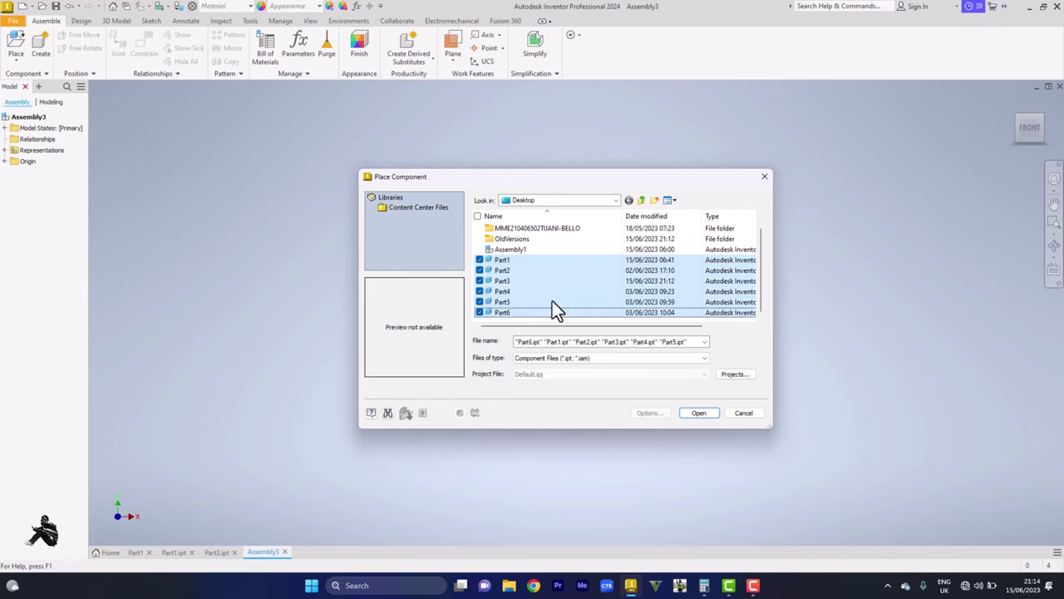
click(689, 415)
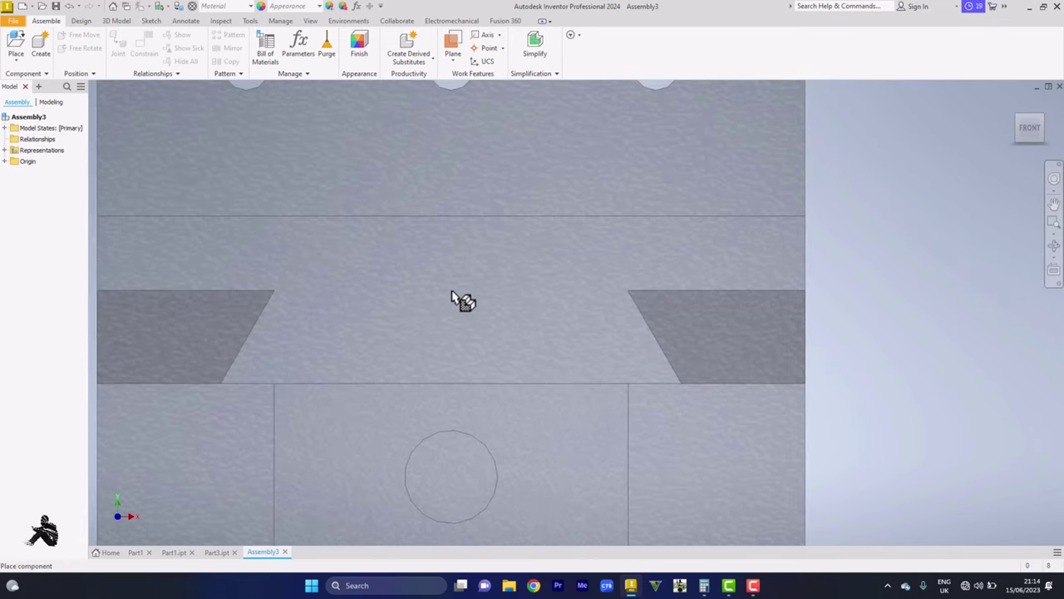
click(463, 301)
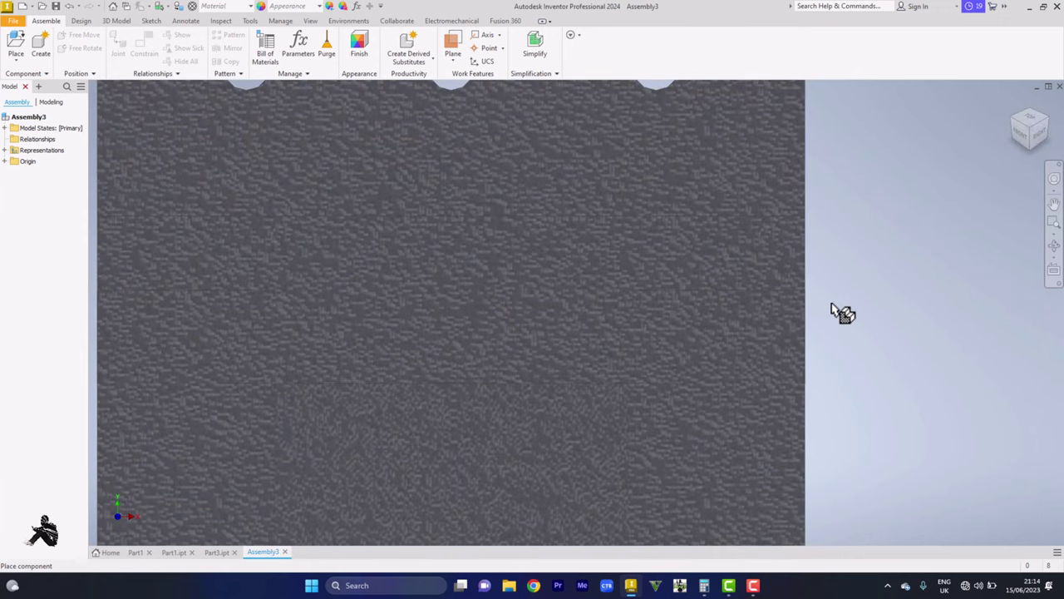
scroll(842, 313, down, 10)
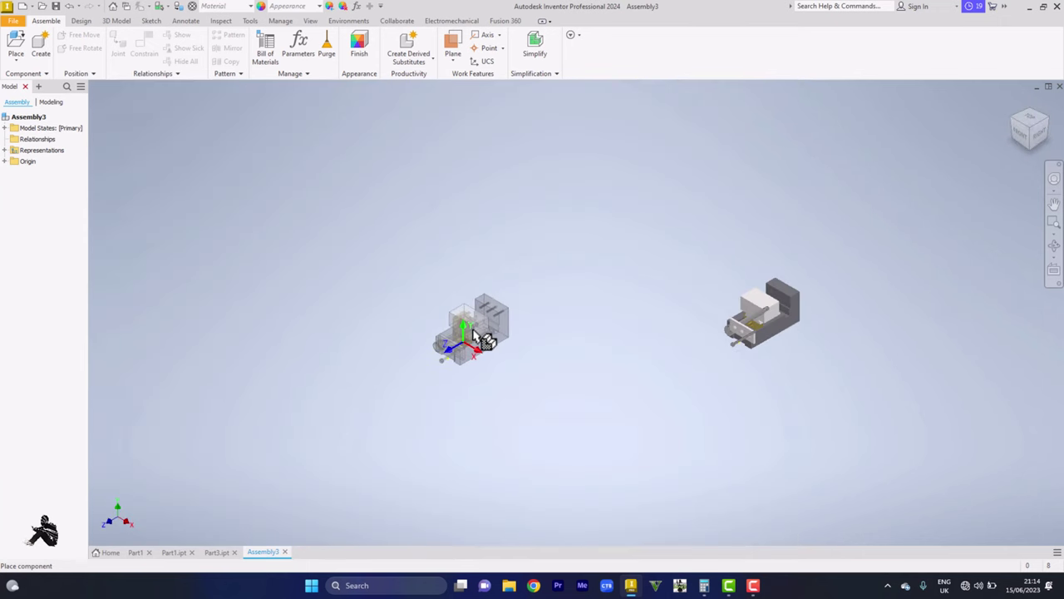
right_click(474, 334)
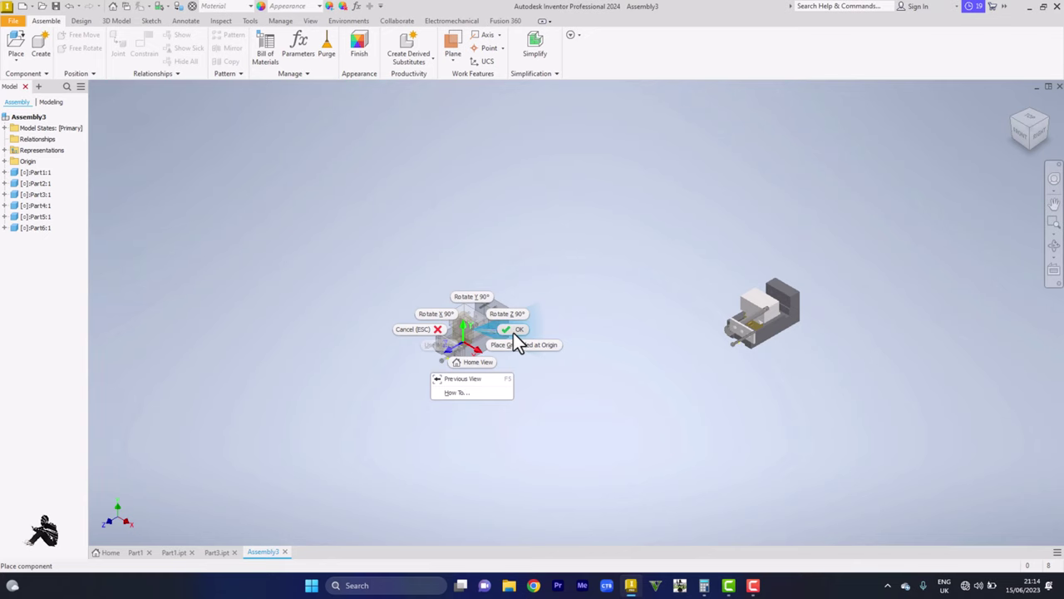
click(514, 330)
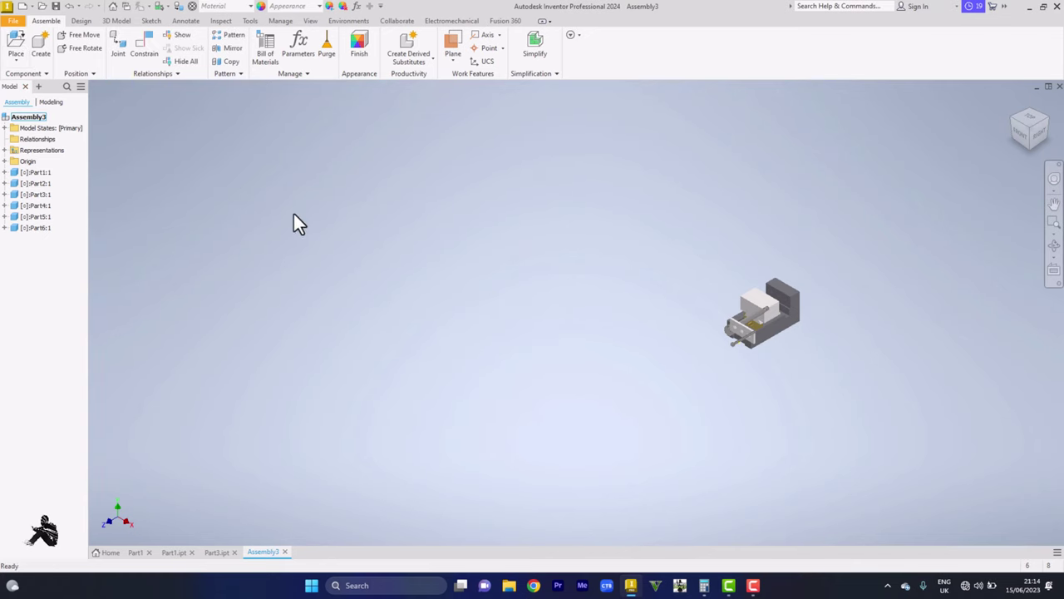
- Place one additional instance of Part5 from the Desktop beside the other assembly components
key(p)
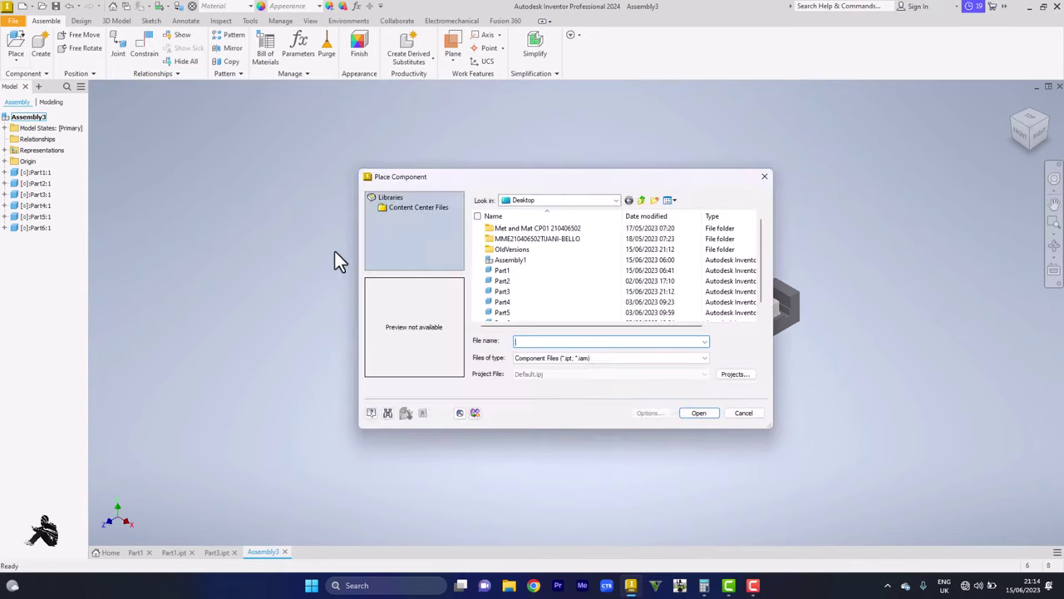
click(514, 304)
click(511, 310)
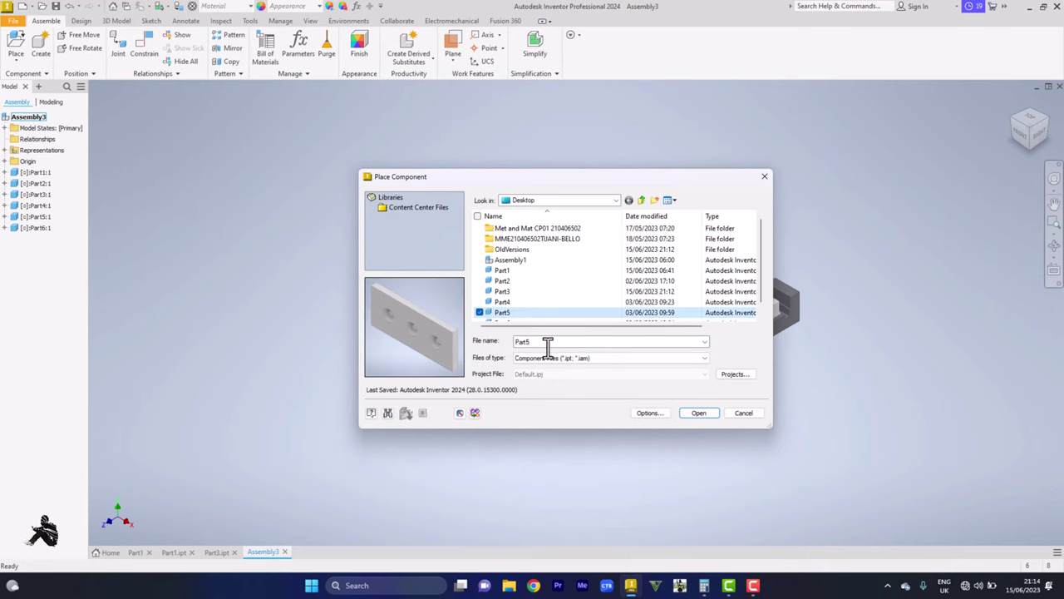
click(697, 413)
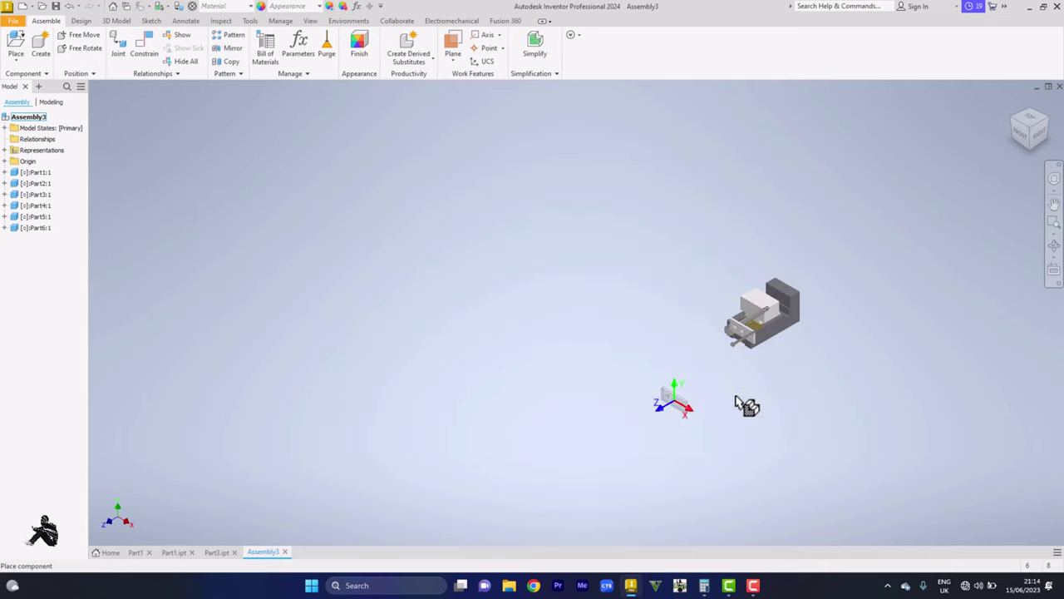
click(665, 334)
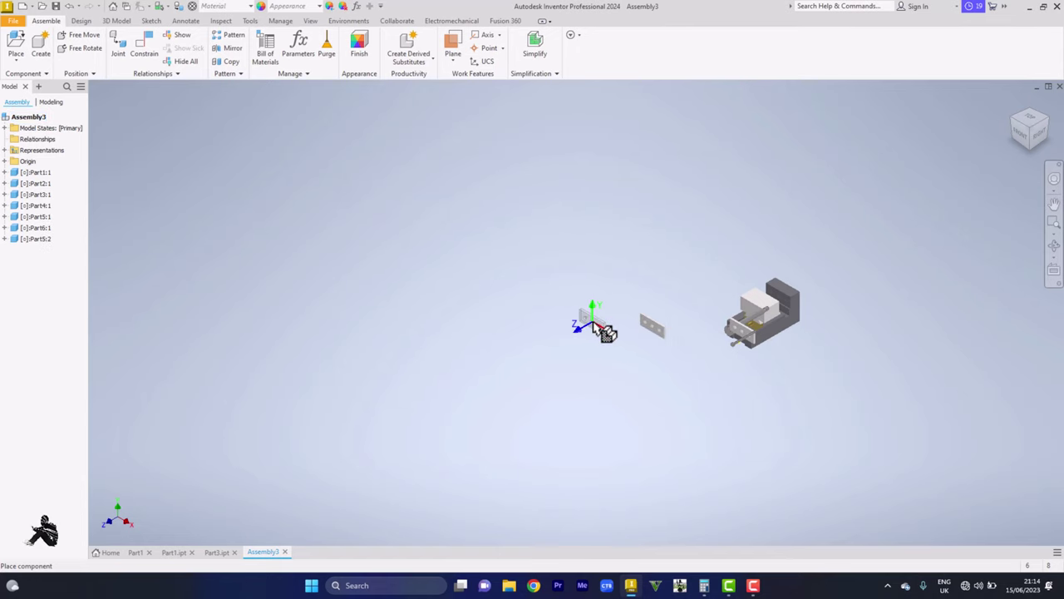
right_click(594, 324)
click(631, 324)
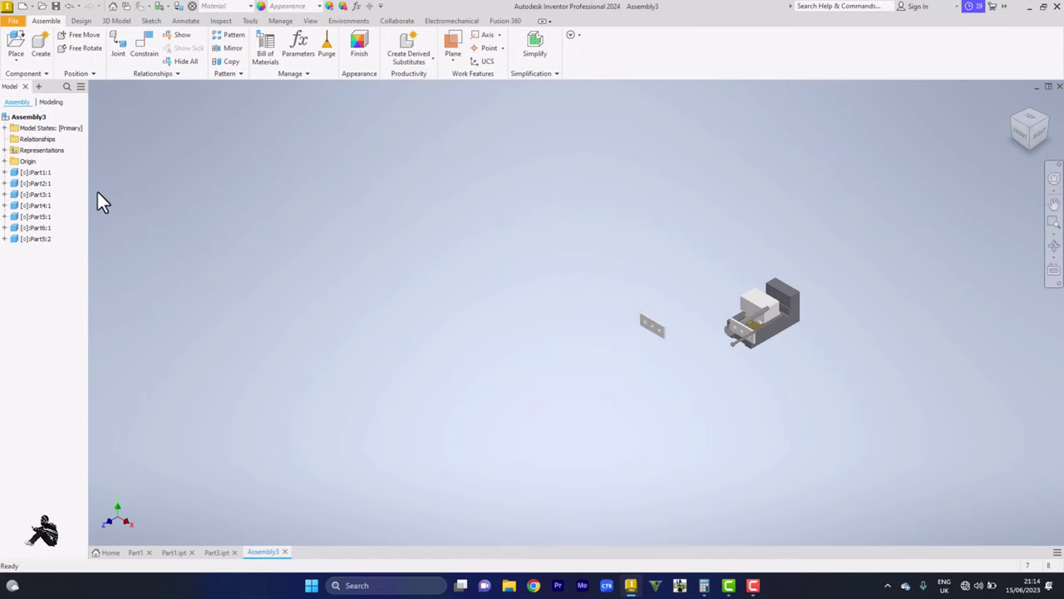
- Examine the Content Center categories, including Features, Mold, Other Parts, Sheet Metal and Structural Shapes, without placing a component
click(16, 59)
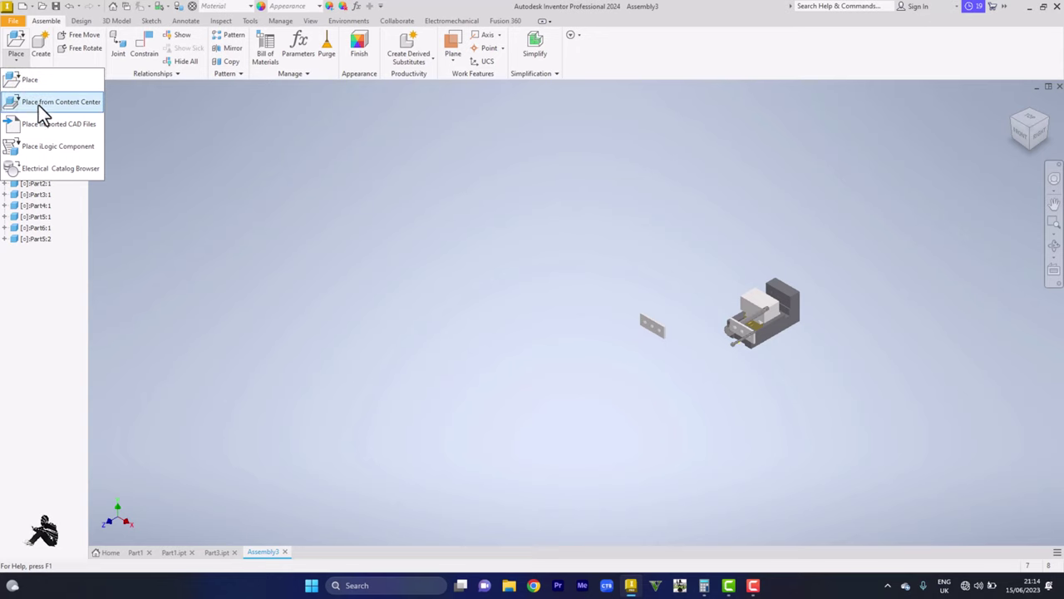
click(38, 103)
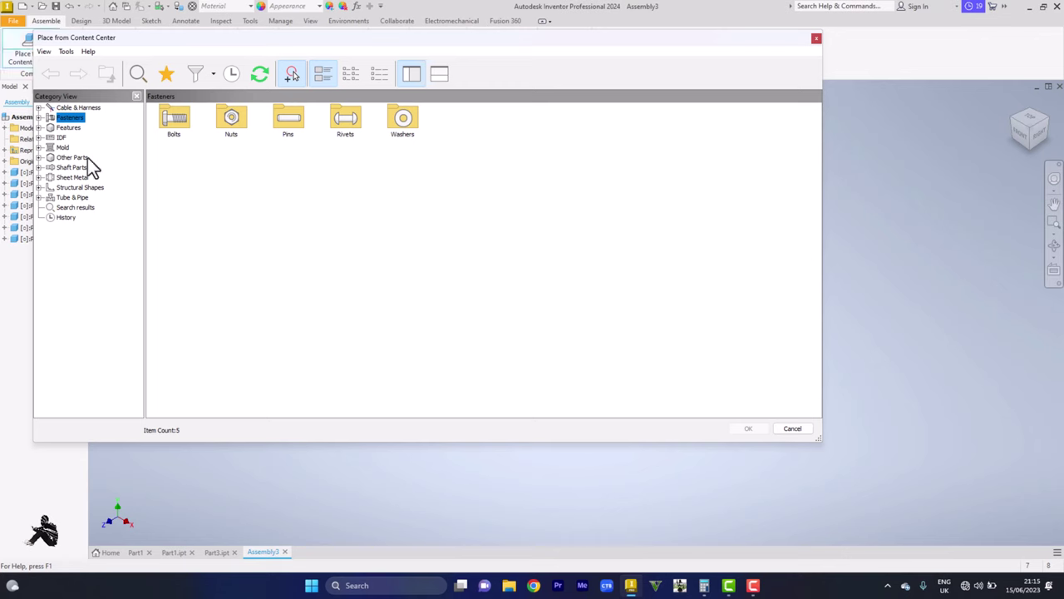
click(70, 127)
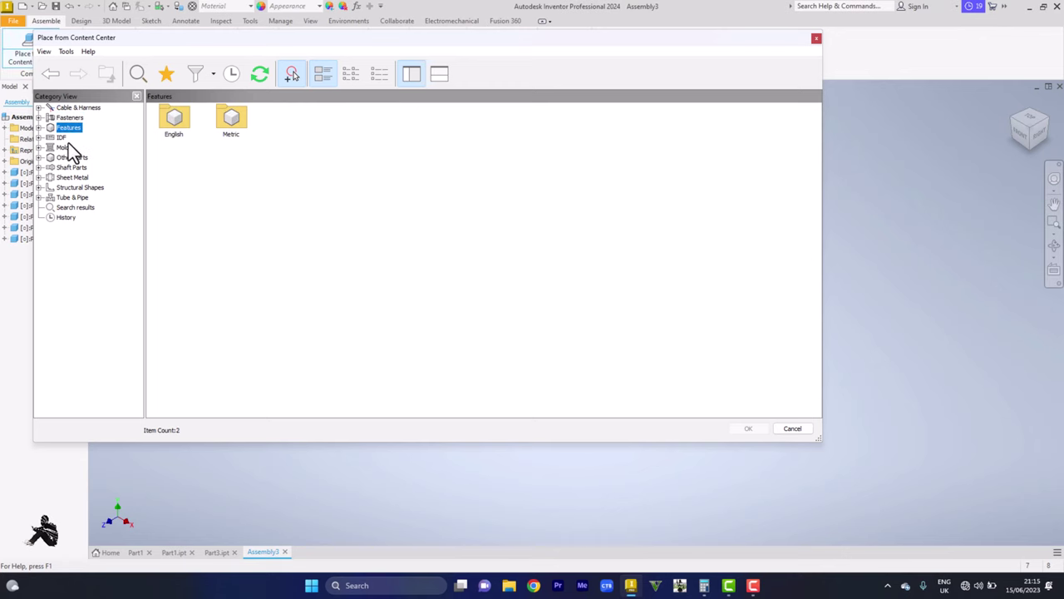
click(62, 138)
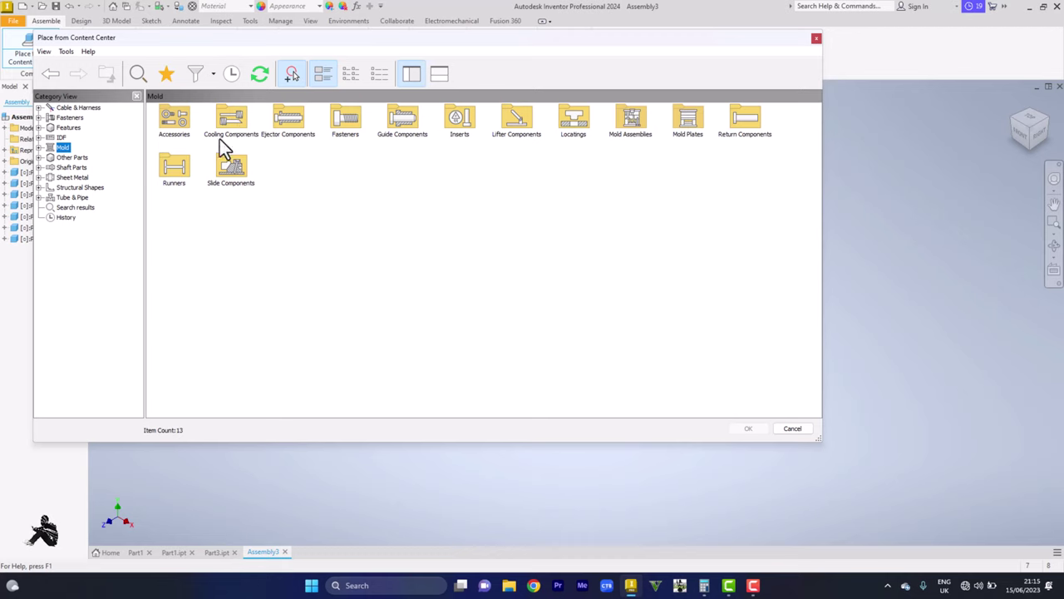
click(71, 157)
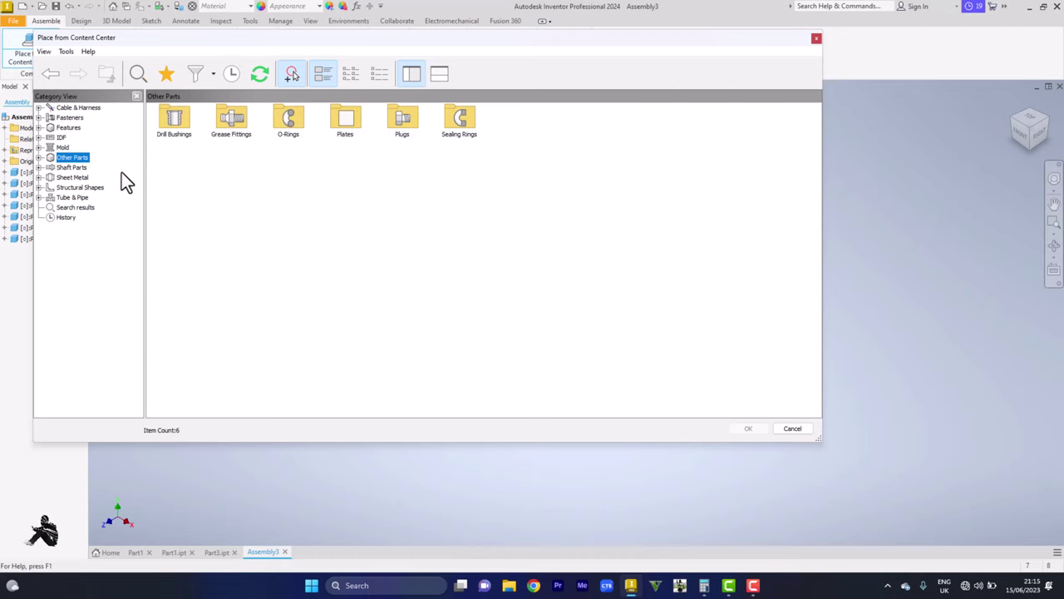
click(73, 180)
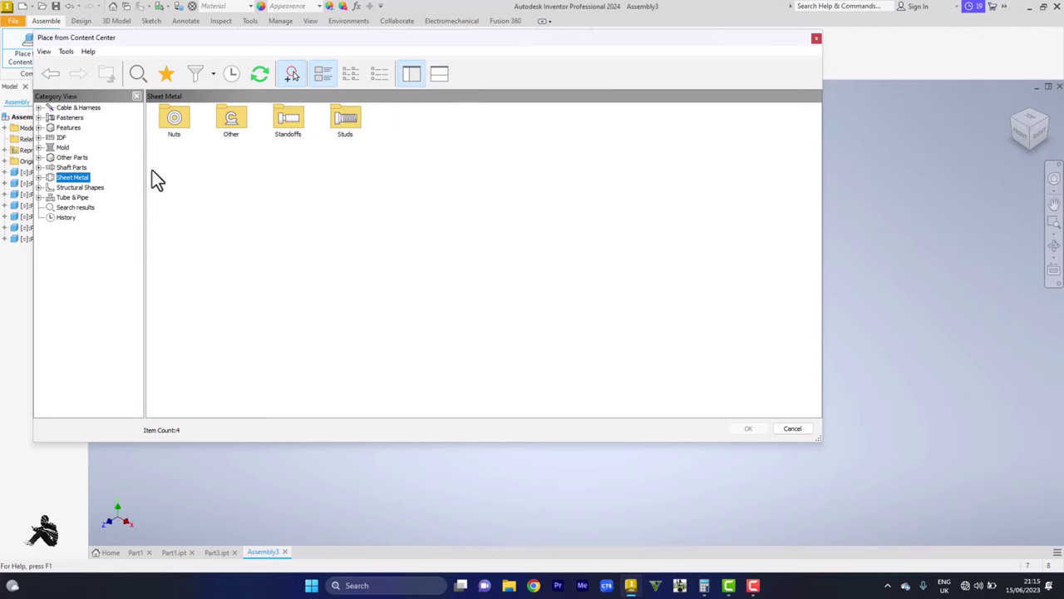
click(77, 187)
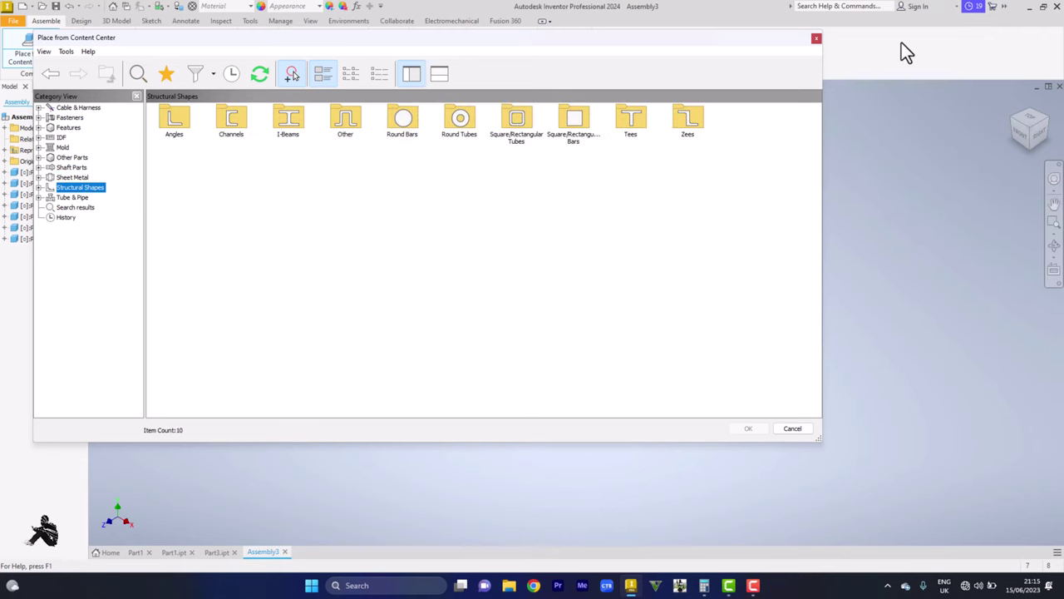
click(816, 40)
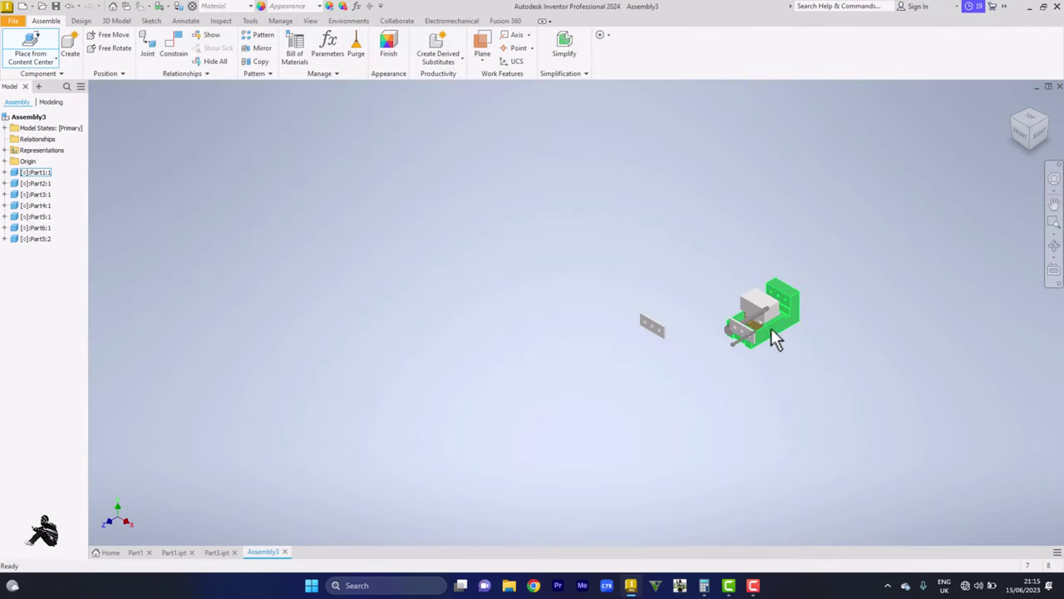
- Spread the dovetail block, brass bracket, jaw plate and threaded screw apart from the base so each part stands clear
scroll(778, 333, down, 5)
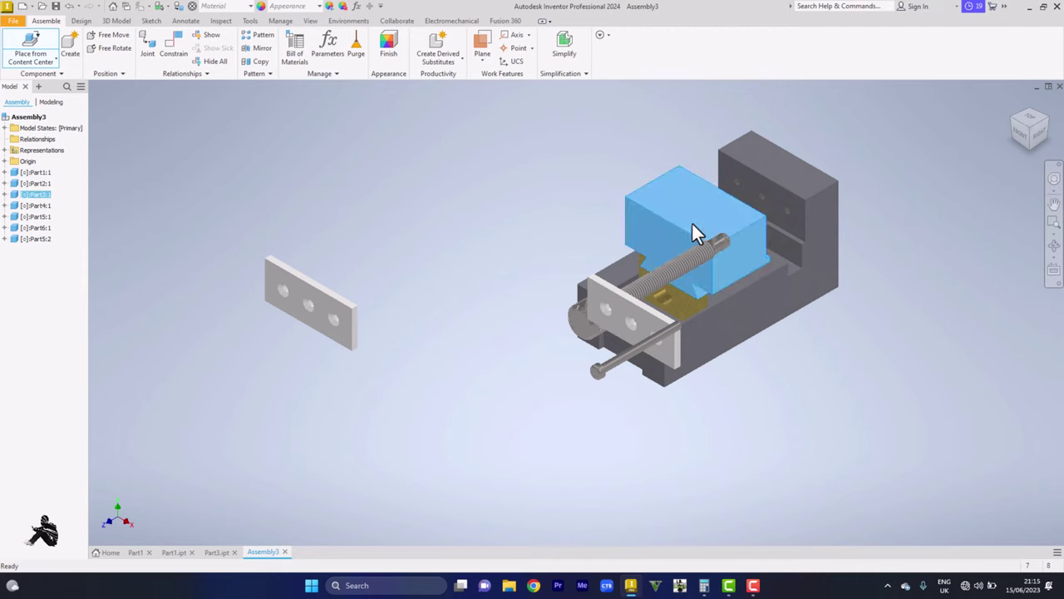
drag(694, 231, 519, 181)
drag(681, 233, 453, 301)
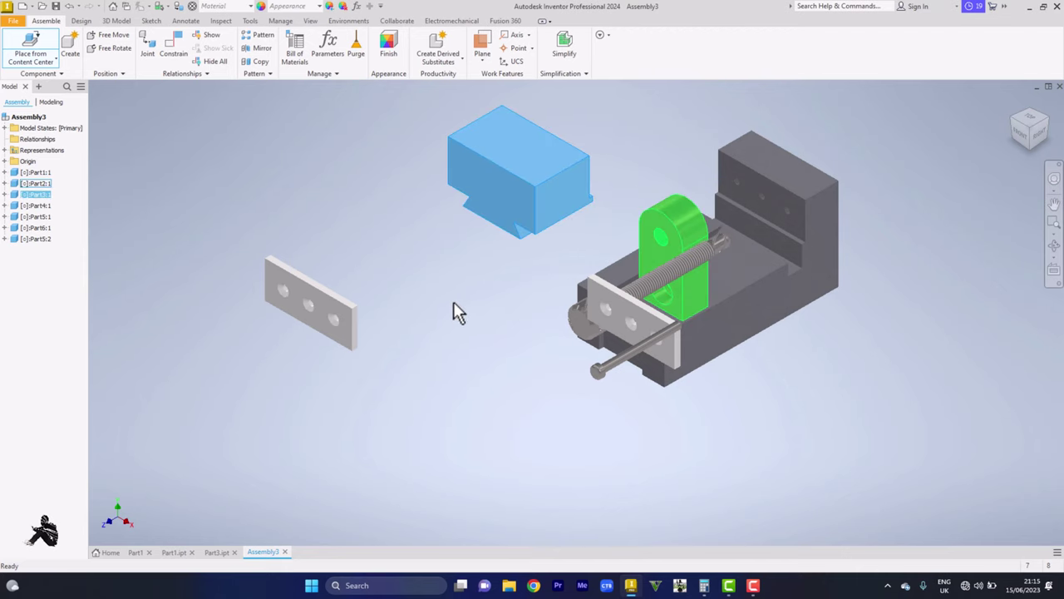
drag(591, 313, 410, 391)
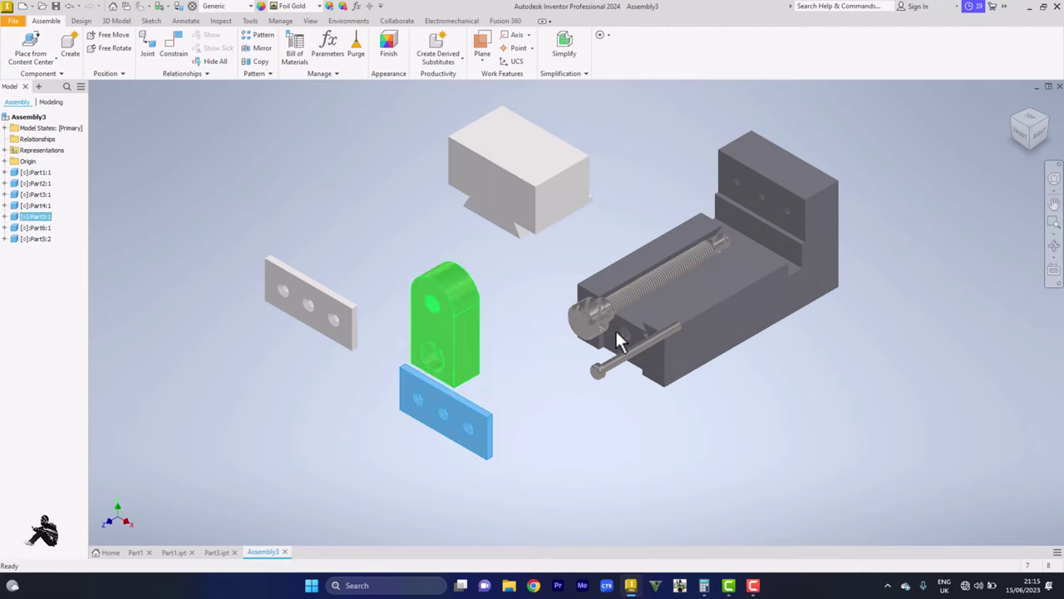
drag(615, 316, 288, 393)
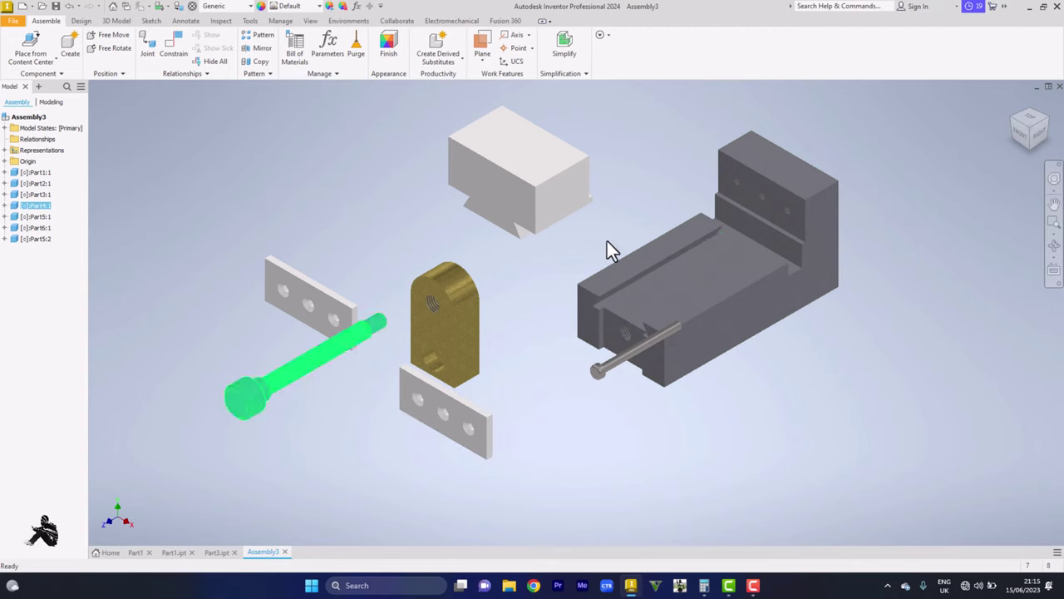
drag(533, 174, 527, 214)
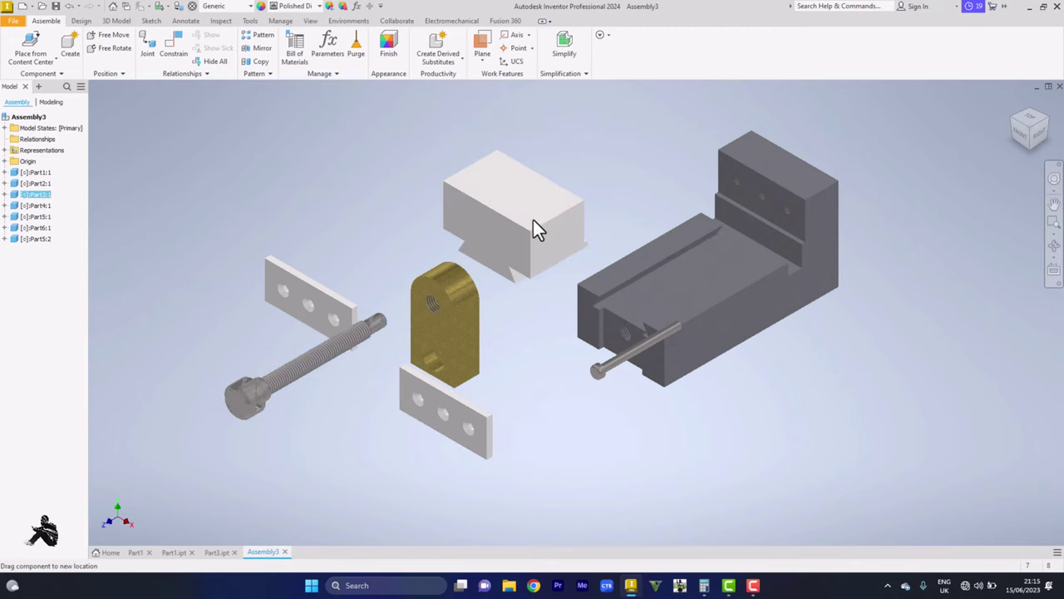
- Open the dovetail block's part file to view it, and return to Assembly3
double_click(532, 218)
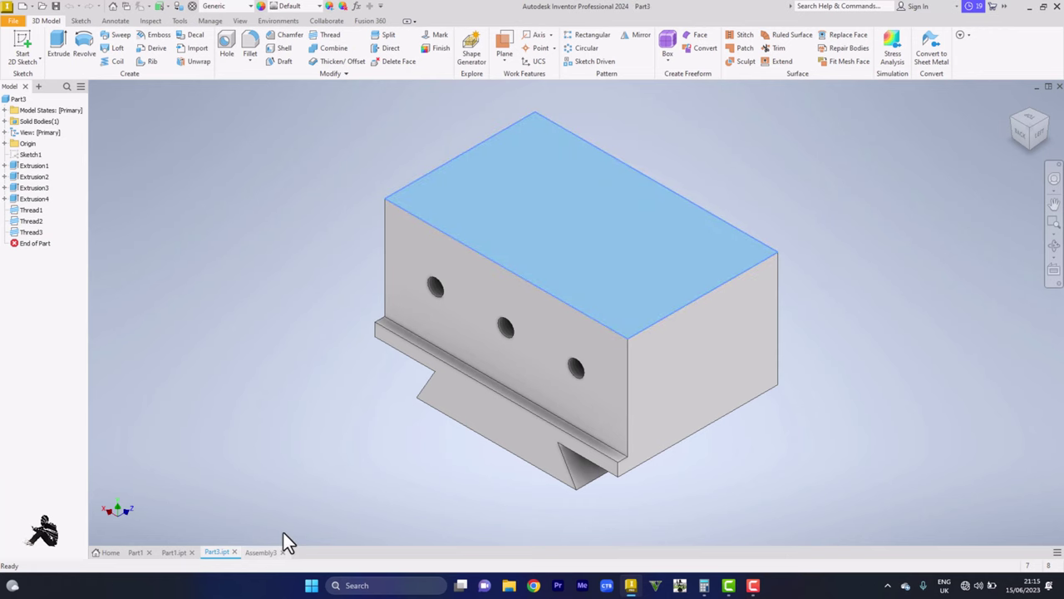
click(261, 553)
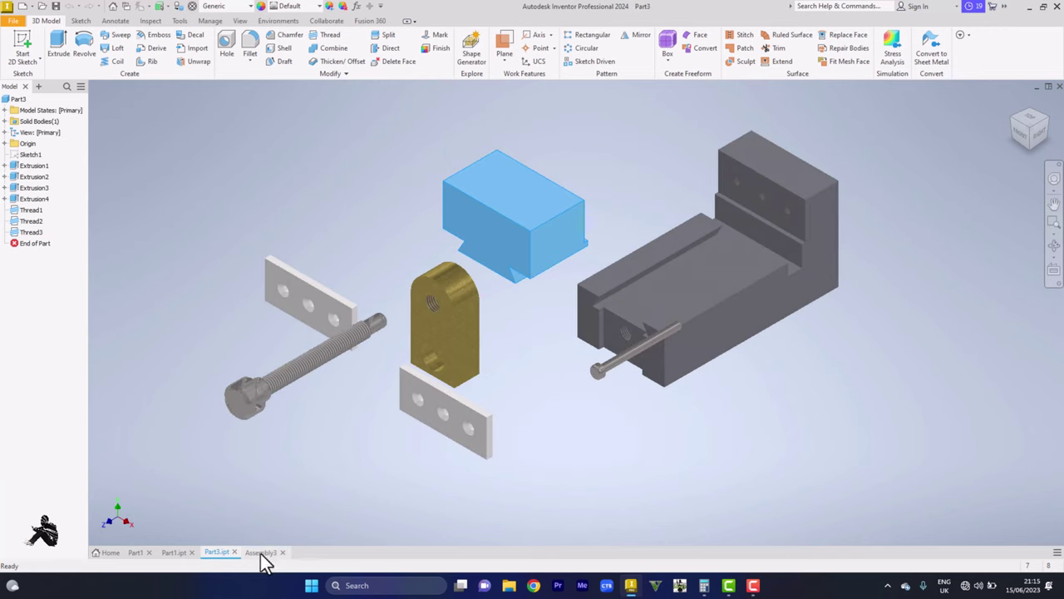
- Ground the dark vise base, Part1, so it stays fixed in the assembly
click(623, 176)
right_click(731, 275)
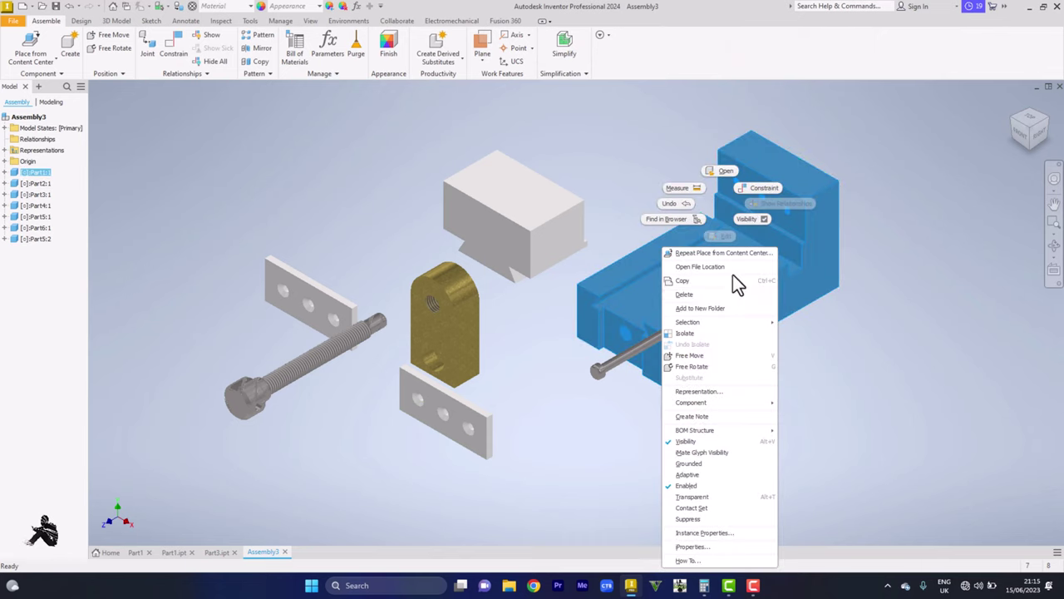
click(707, 466)
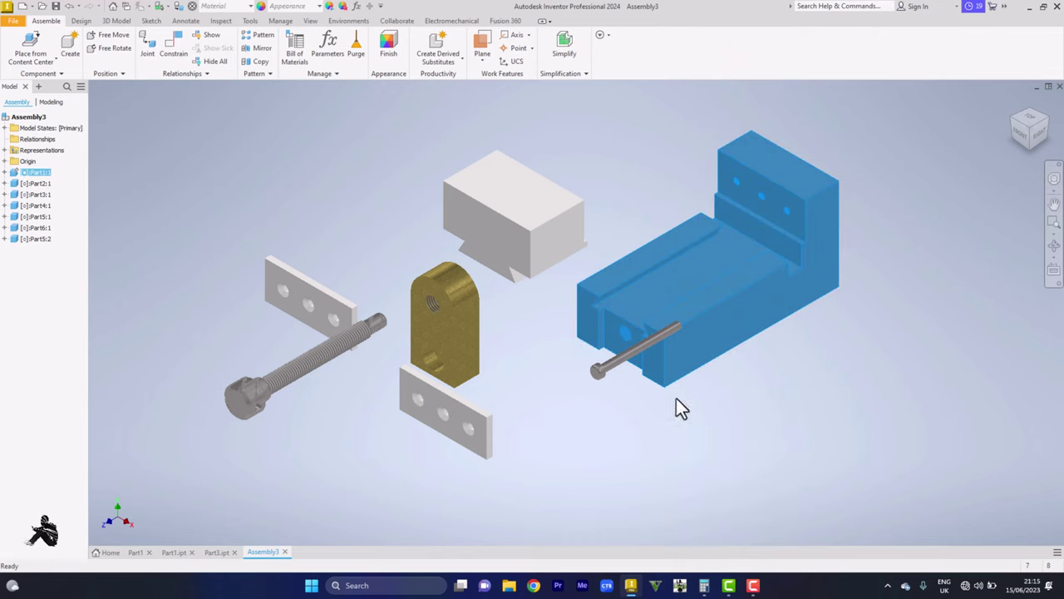
- Reposition the dovetail block clear of the base and move the front jaw plate over the base's slide surface
drag(566, 229, 663, 258)
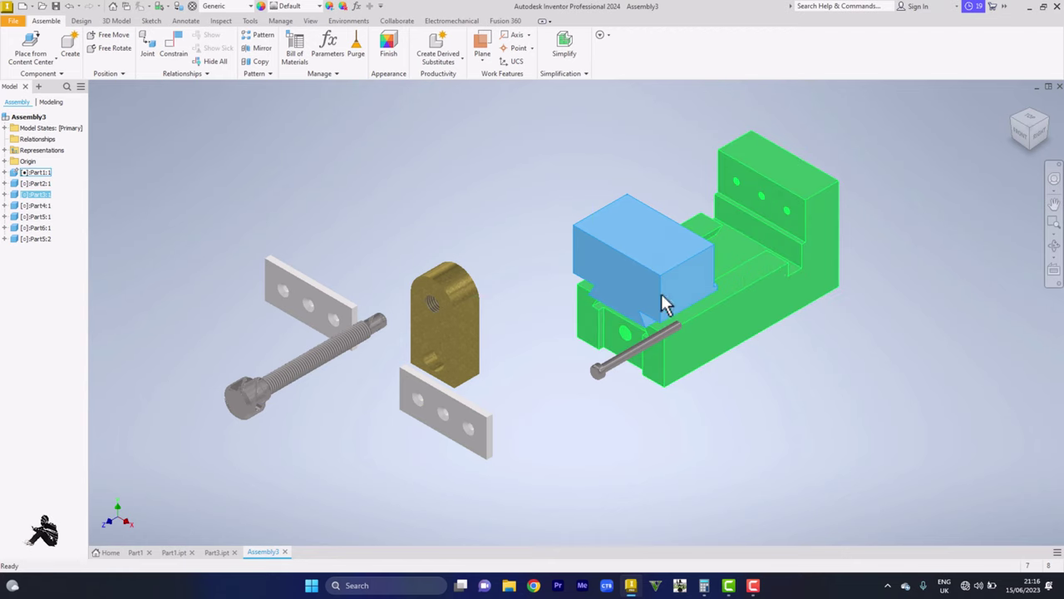
key(ctrl+z)
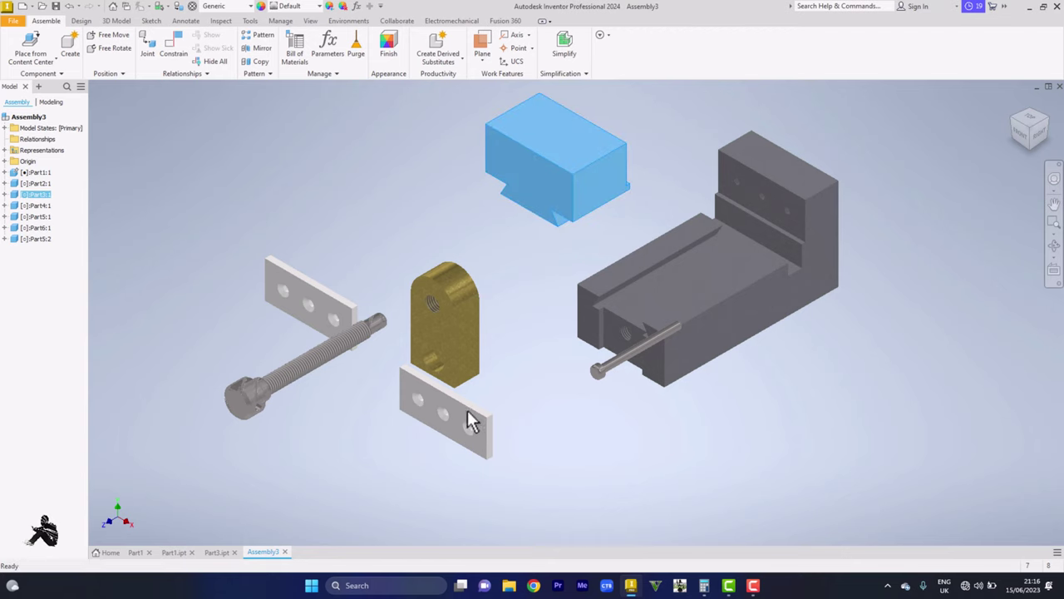
drag(468, 414, 645, 279)
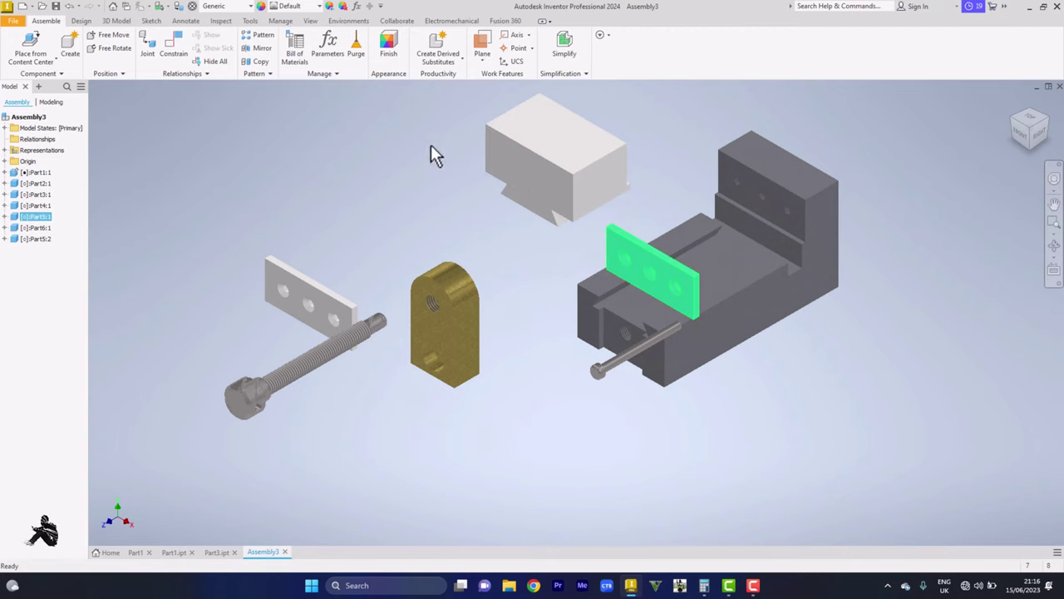
- Mate the jaw plate's flat back face to the base's upright threaded-hole face with a 0 mm offset
click(183, 53)
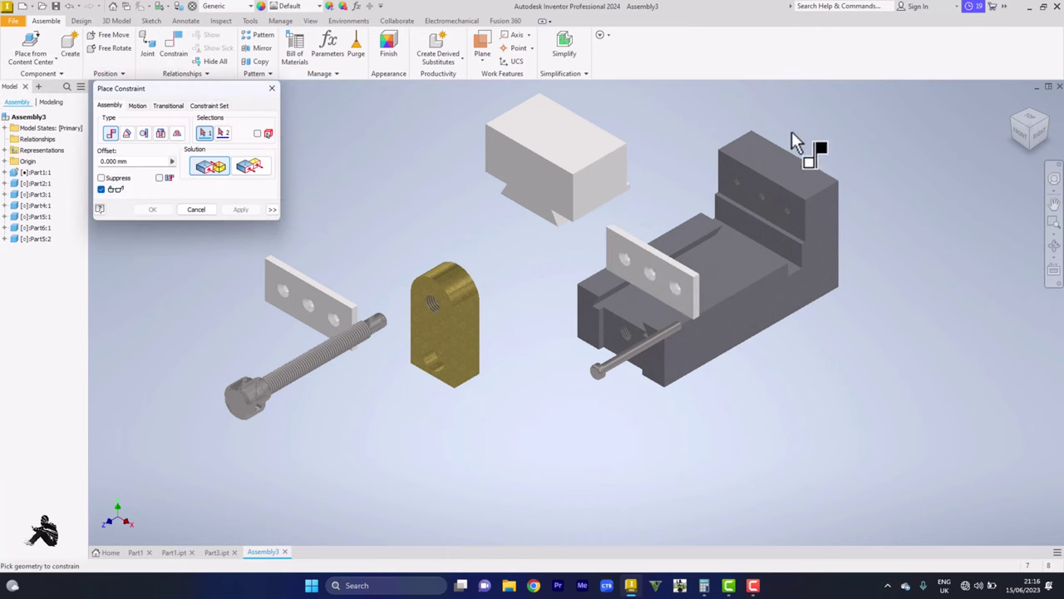
click(777, 200)
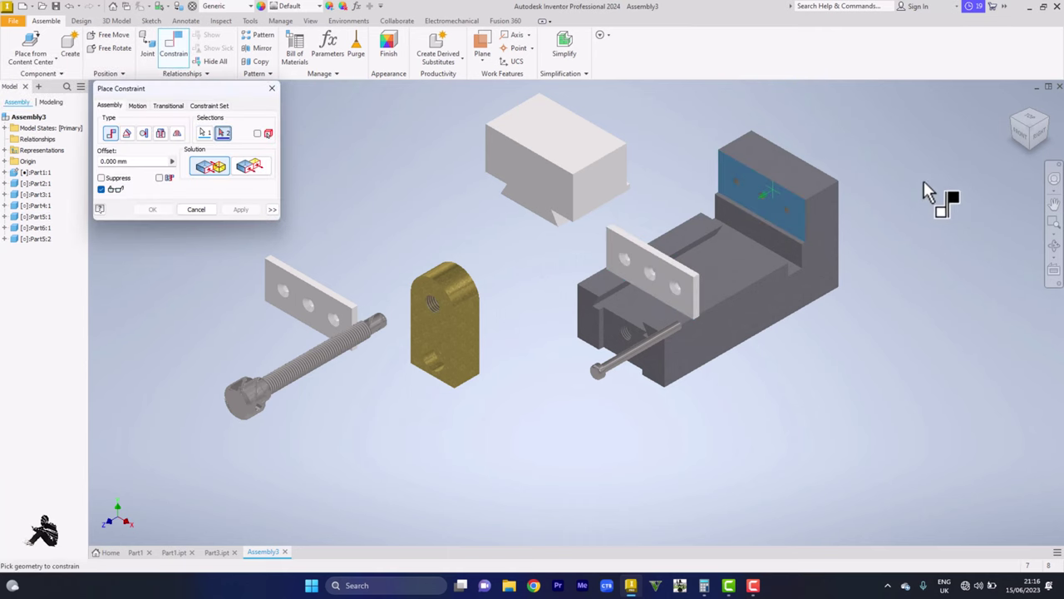
click(1034, 119)
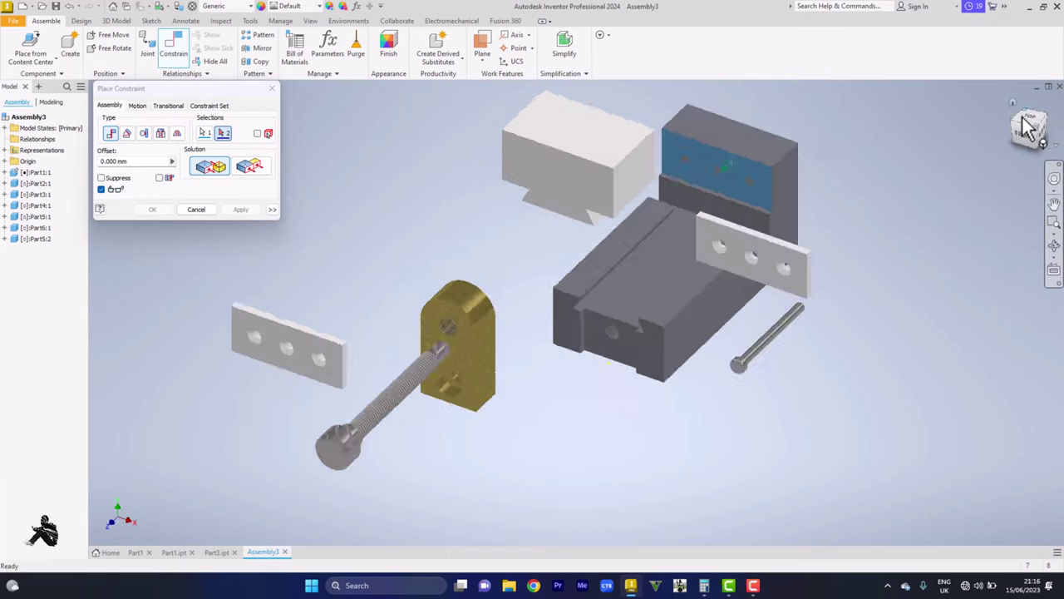
click(635, 314)
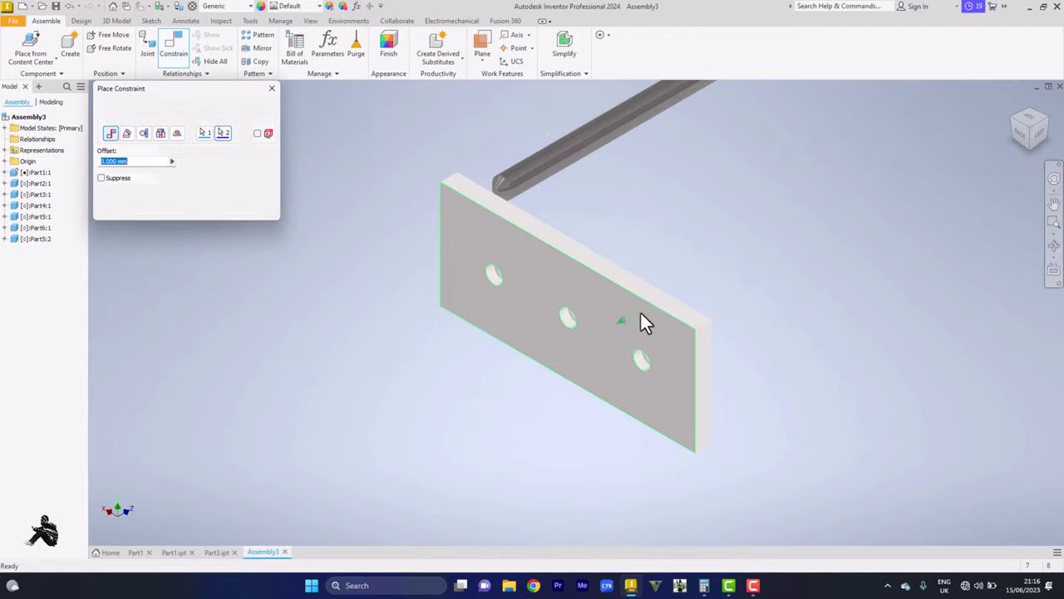
click(1010, 100)
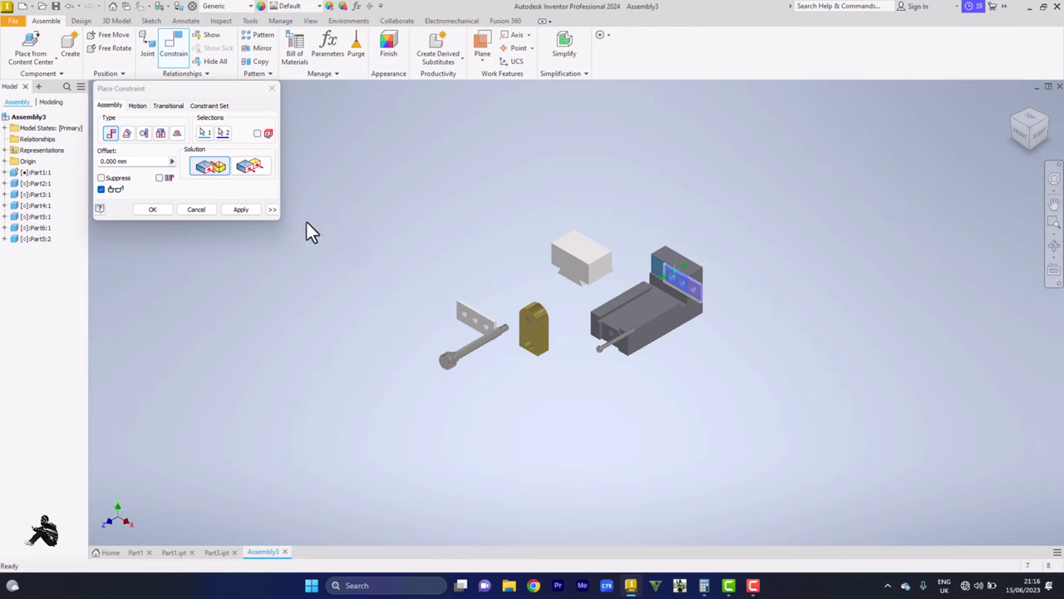
click(143, 208)
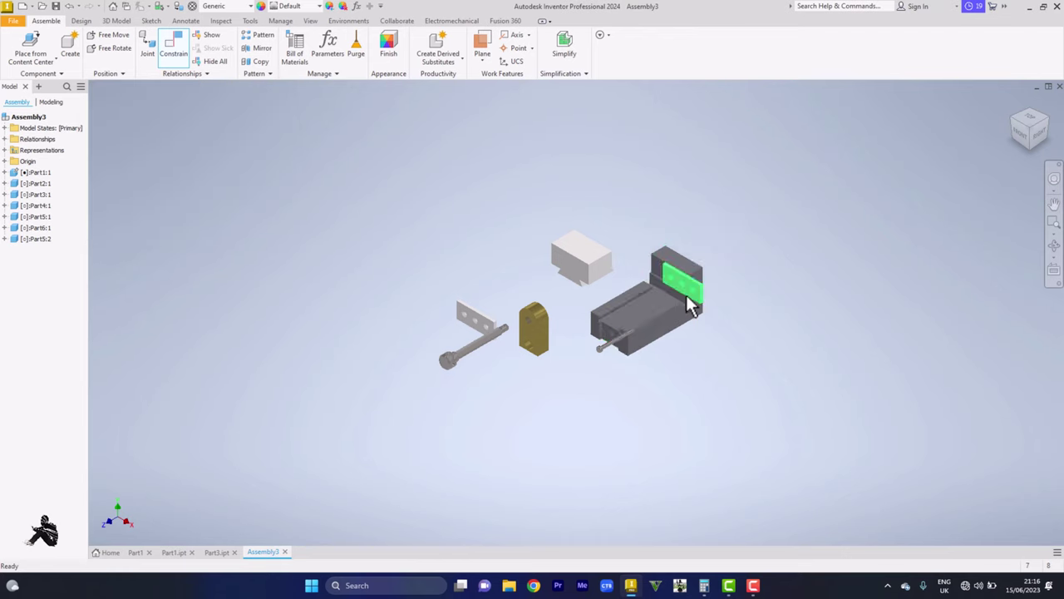
- Slide the mated jaw plate up along the upright face until it clears the threaded holes and the ledge
scroll(686, 295, up, 3)
scroll(688, 291, up, 3)
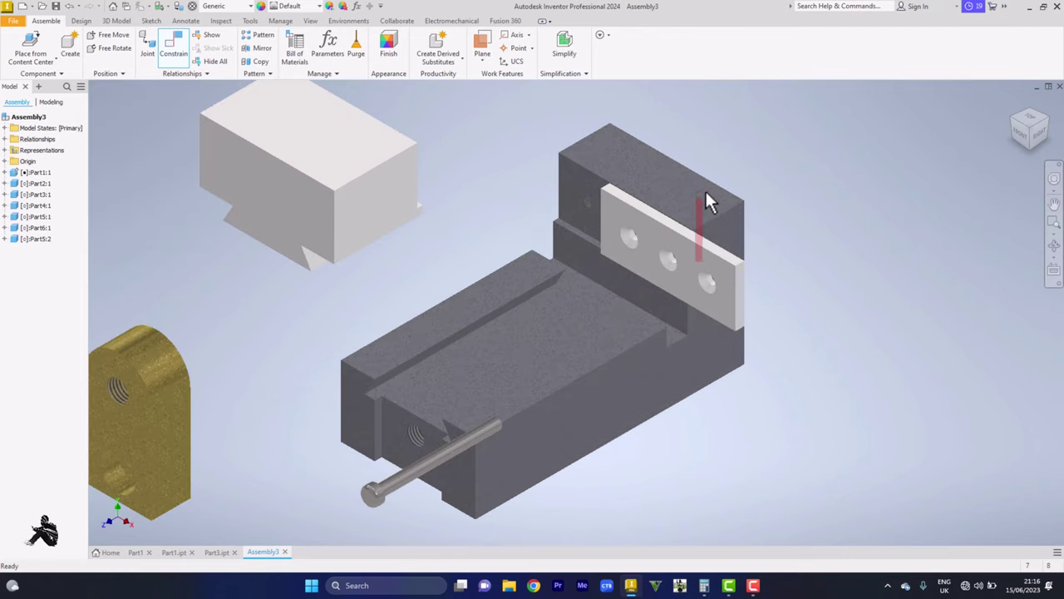
key(Escape)
drag(688, 262, 692, 181)
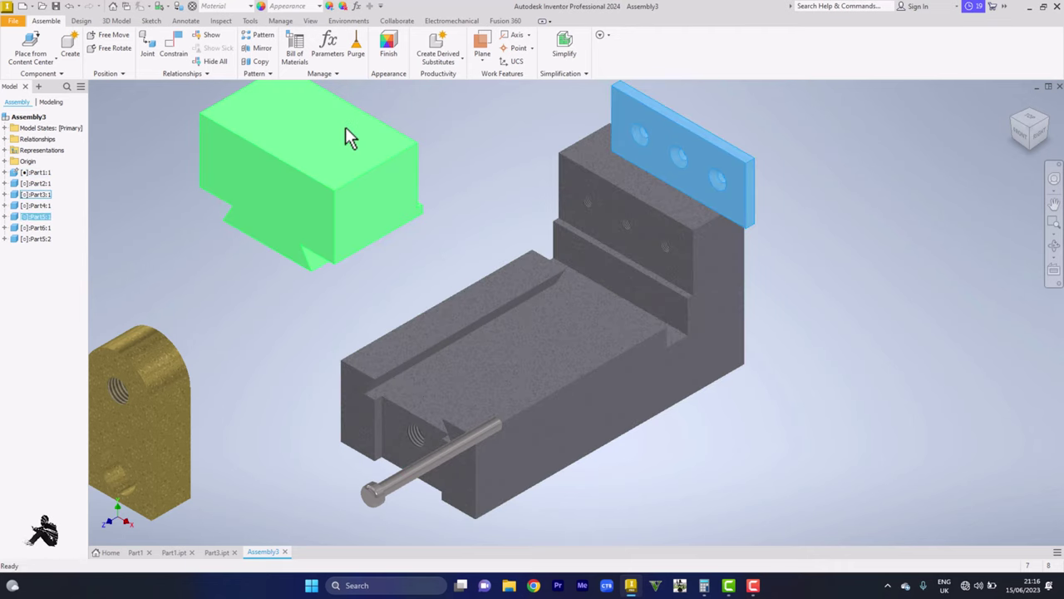
- Mate the jaw plate's bottom edge face to the narrow ledge below the base's threaded holes with a 0 mm offset
key(c)
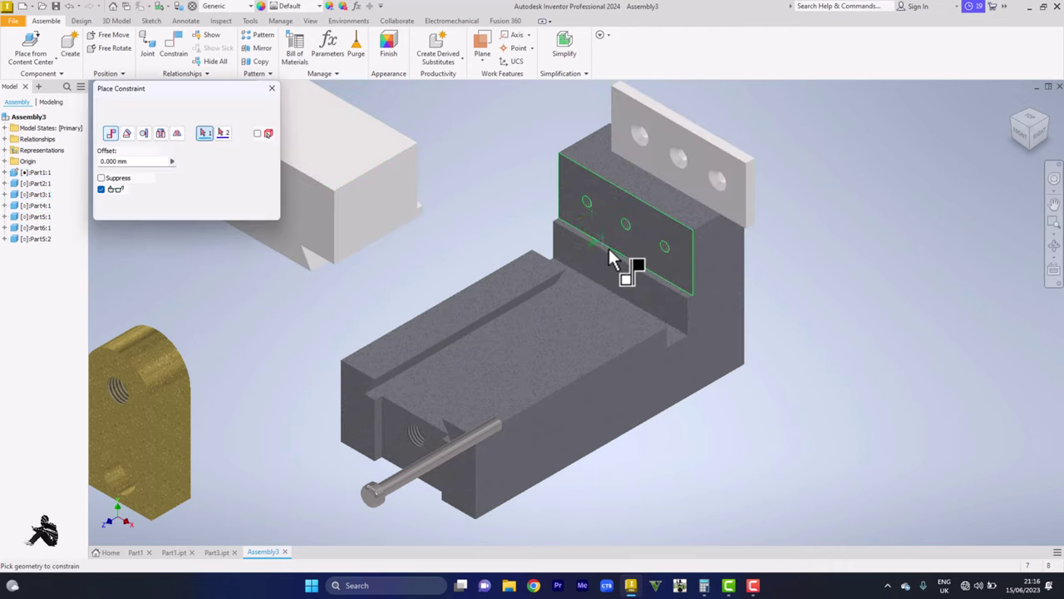
scroll(623, 251, up, 5)
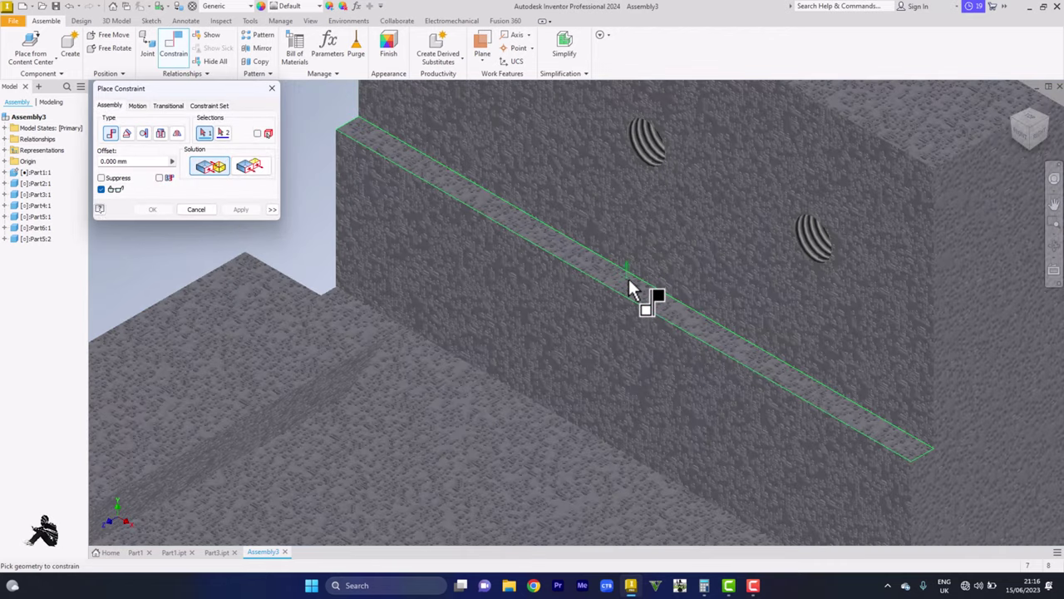
click(630, 287)
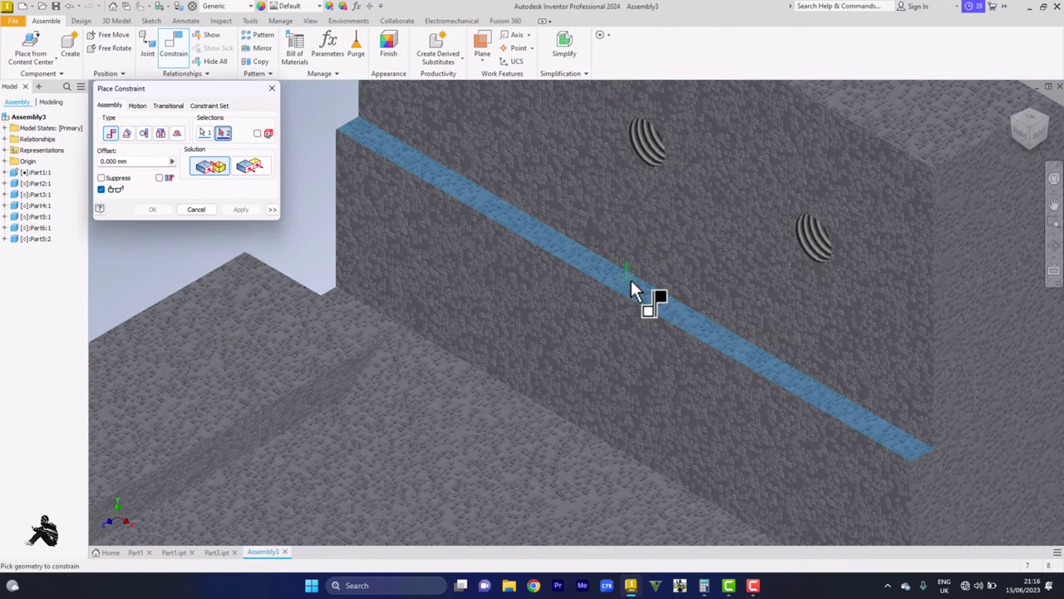
scroll(630, 287, down, 5)
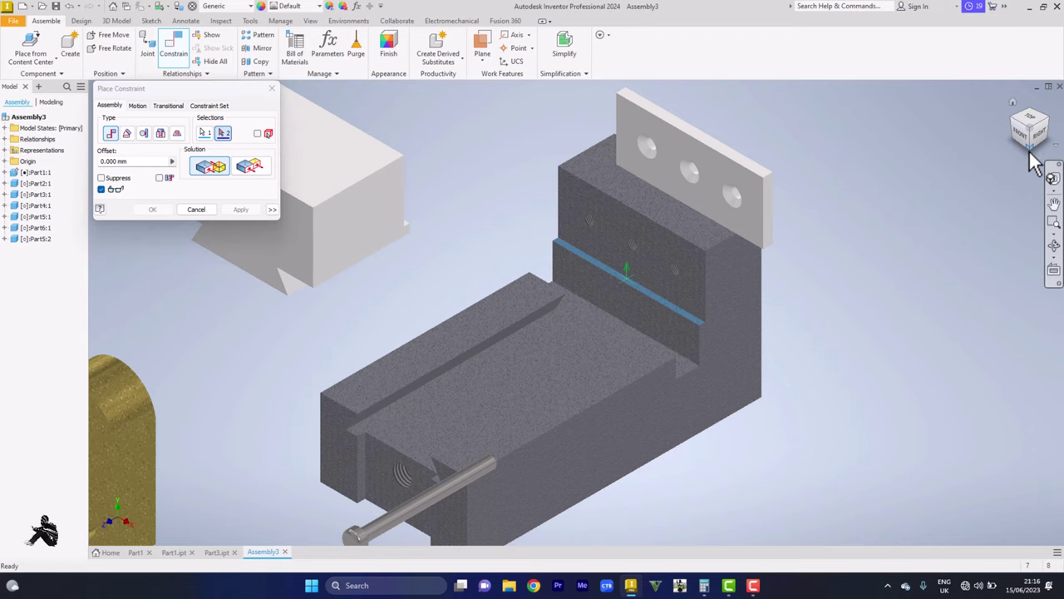
click(1031, 160)
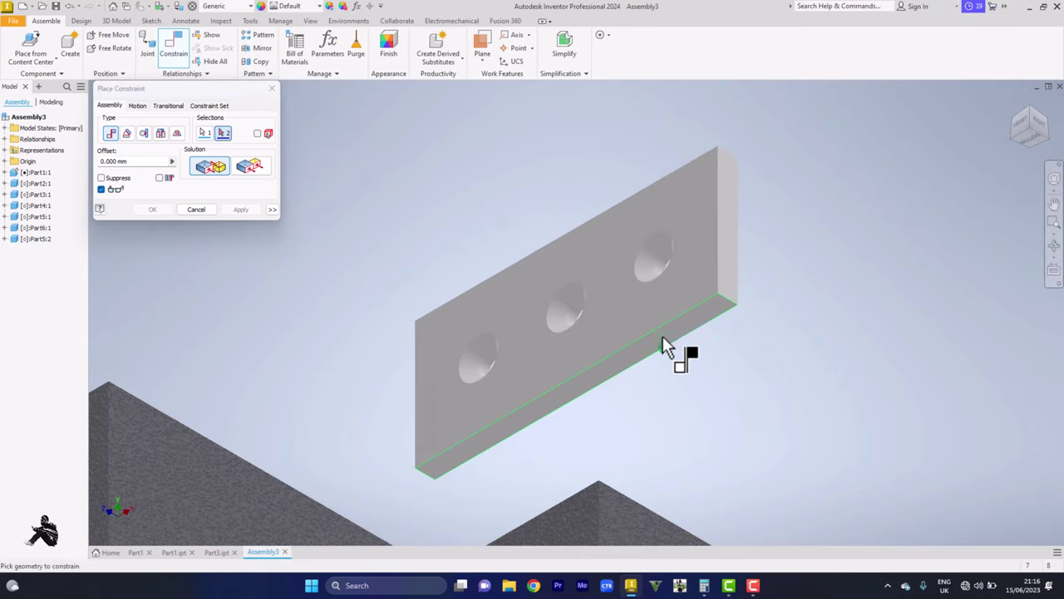
click(662, 338)
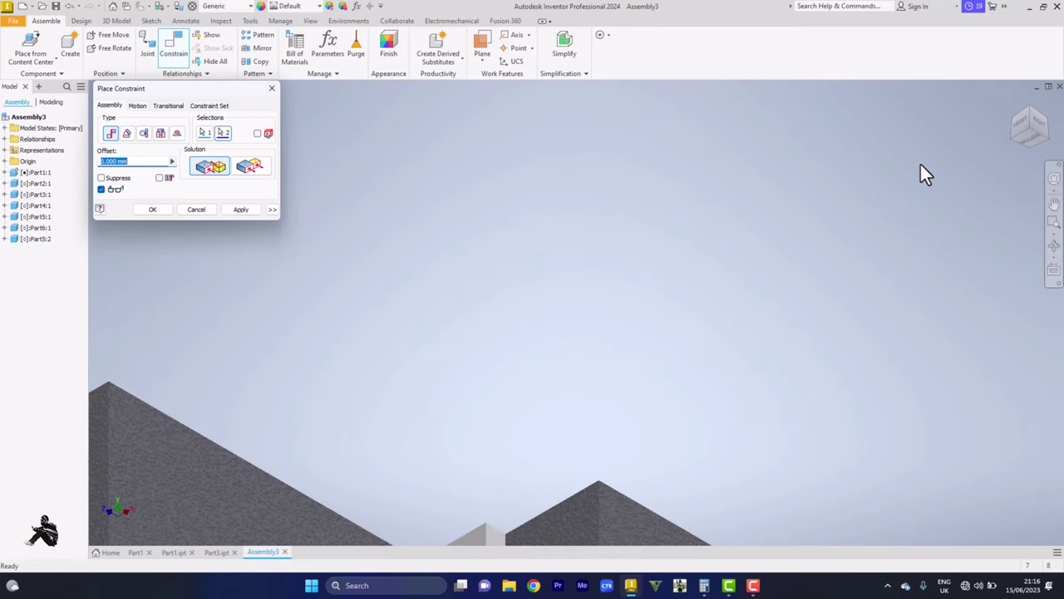
click(1015, 99)
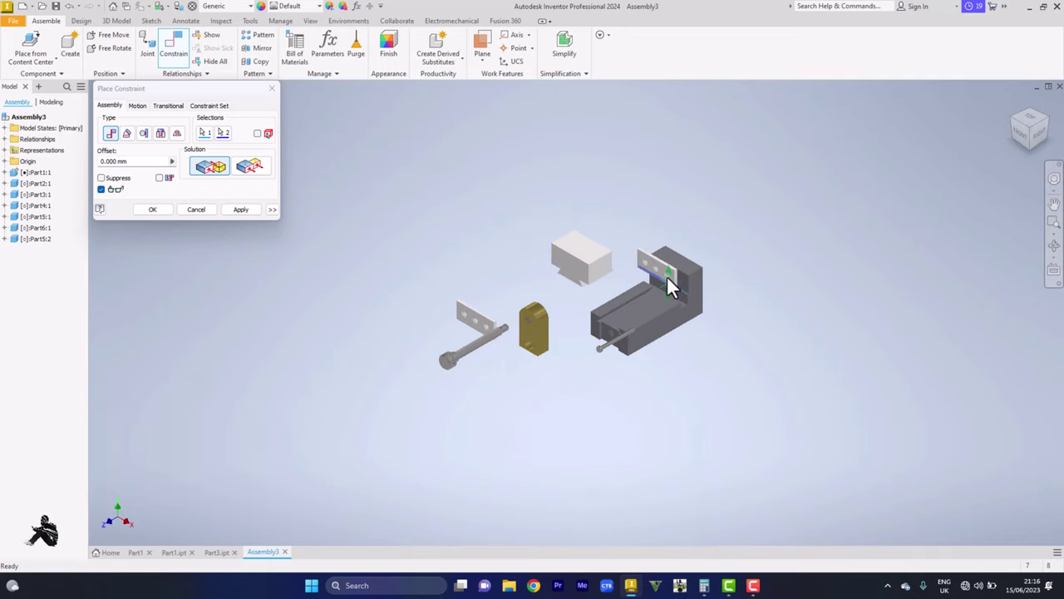
scroll(669, 287, down, 3)
scroll(669, 287, up, 8)
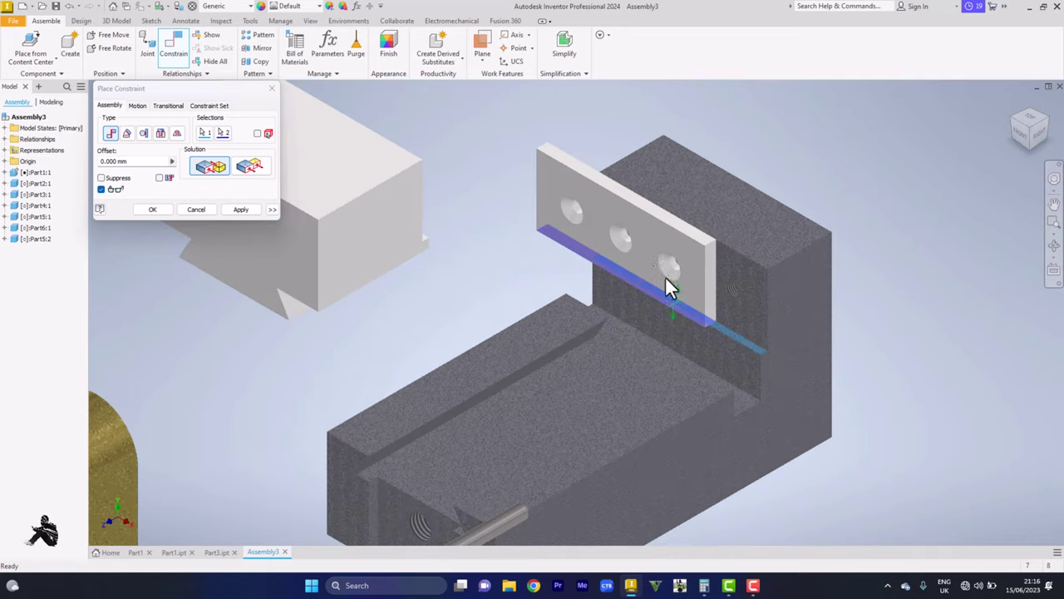
click(141, 210)
- Slide the jaw plate along the ledge to expose the threaded holes and mate its middle hole's axis to the base's middle threaded hole, 0 mm offset
drag(596, 227, 501, 154)
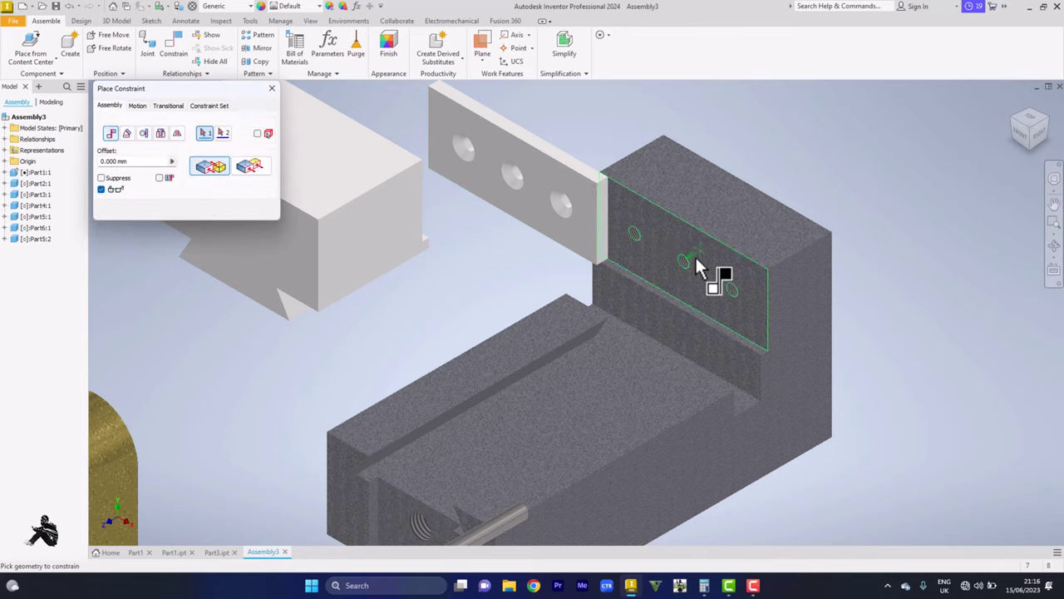
scroll(687, 261, up, 5)
scroll(686, 264, up, 3)
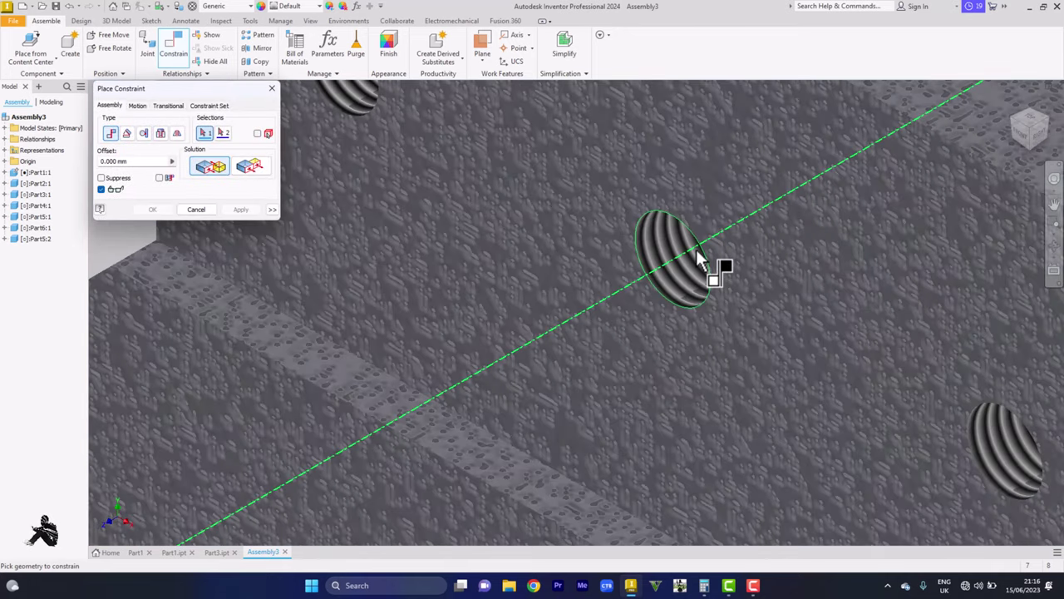
click(696, 261)
scroll(699, 259, down, 8)
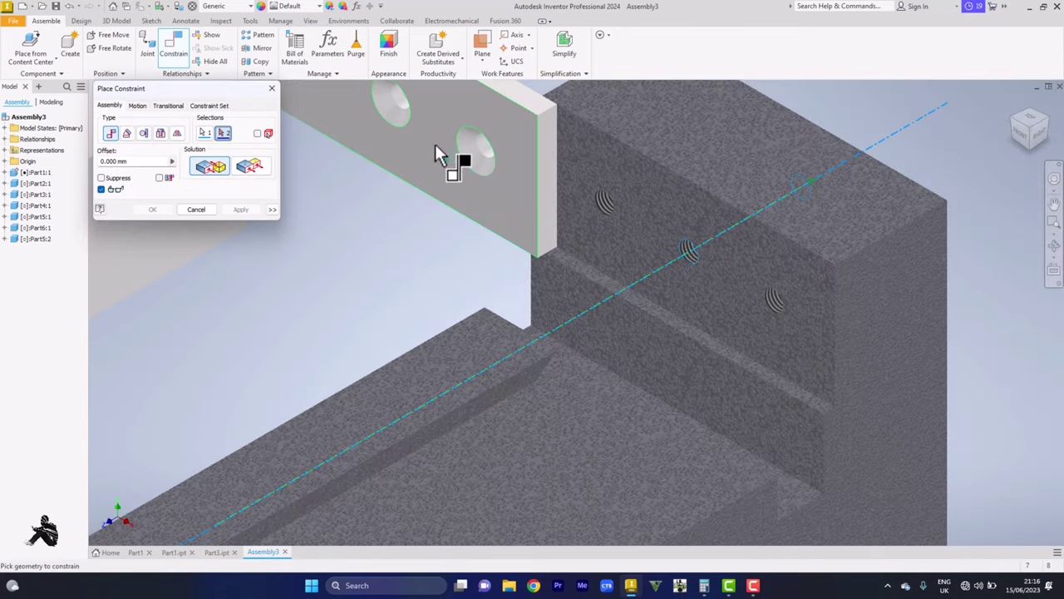
click(405, 112)
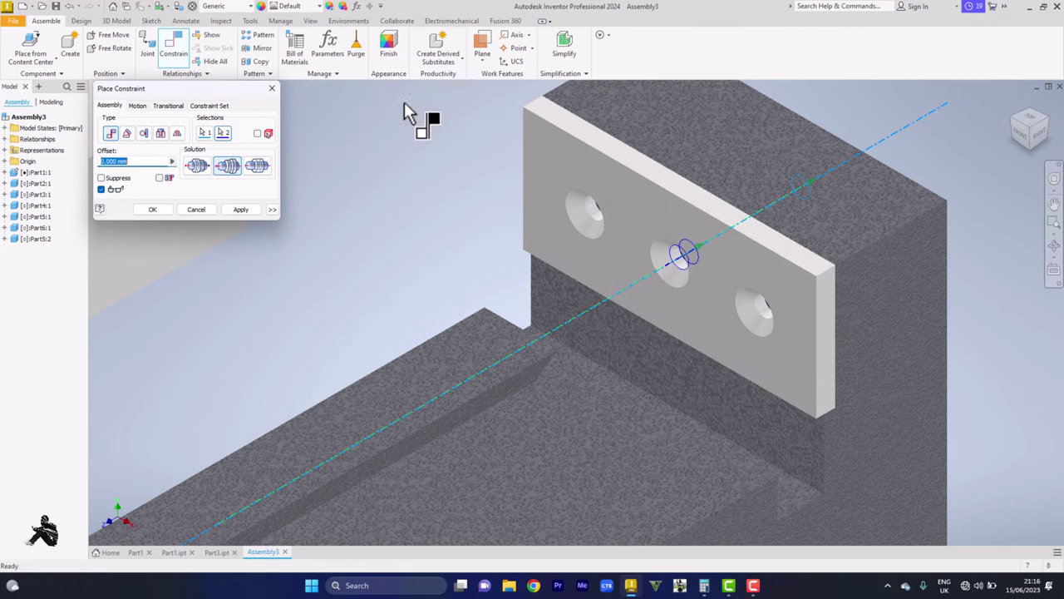
click(1019, 137)
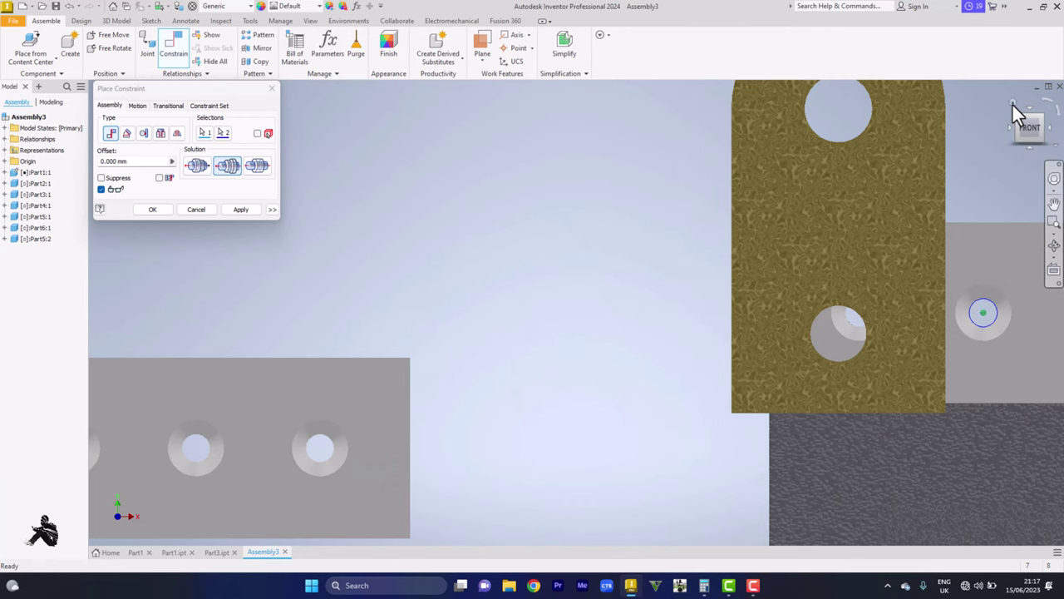
click(1012, 102)
scroll(669, 329, down, 5)
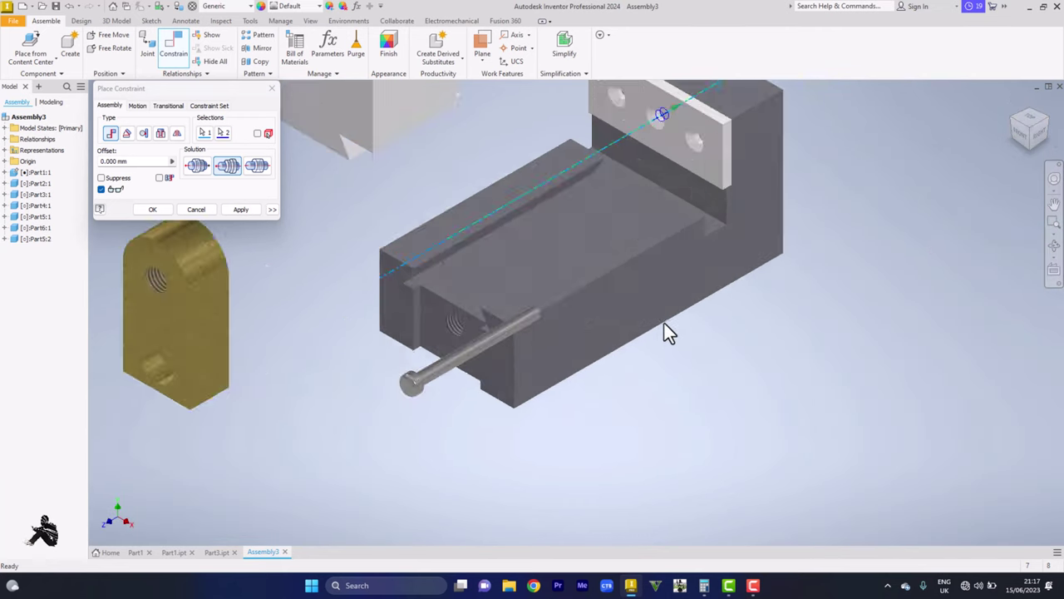
scroll(669, 329, down, 2)
scroll(773, 249, up, 5)
click(154, 209)
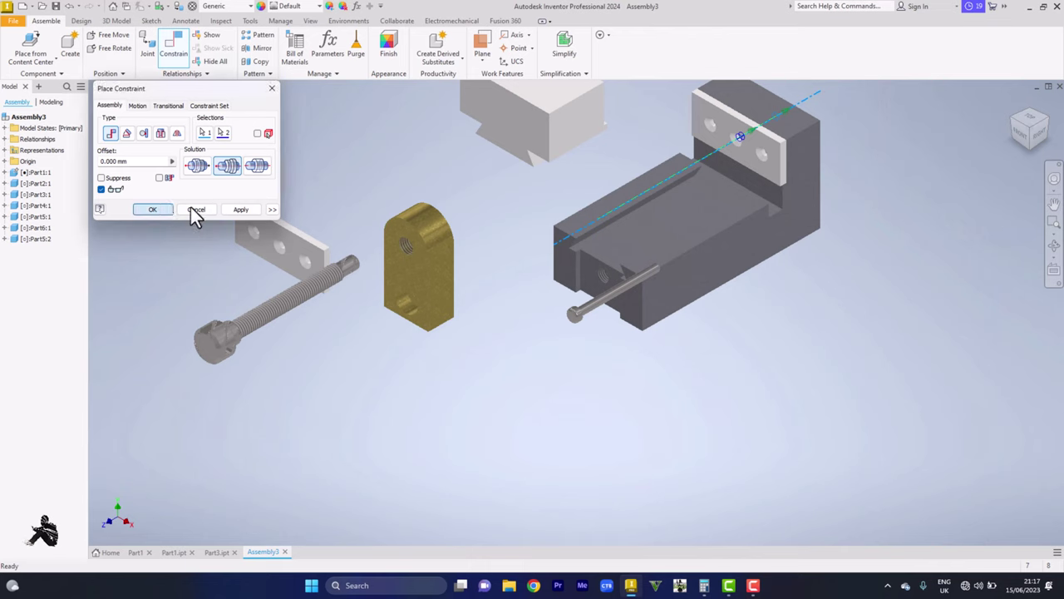
- Move the dovetail block away from the base to the open space beyond the loose jaw plate and the screw
scroll(989, 196, up, 3)
scroll(996, 193, down, 3)
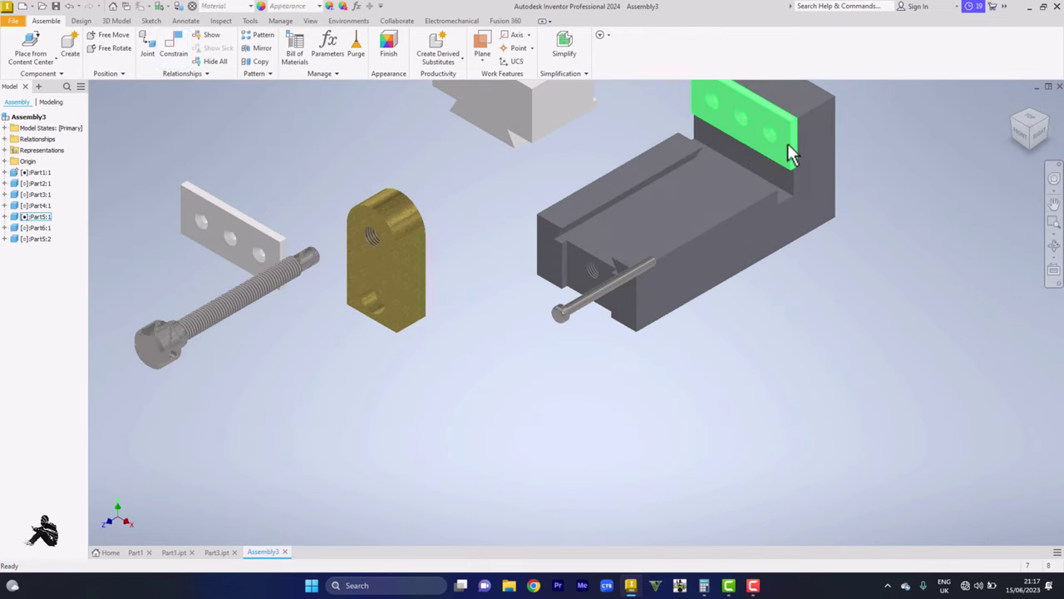
click(1014, 104)
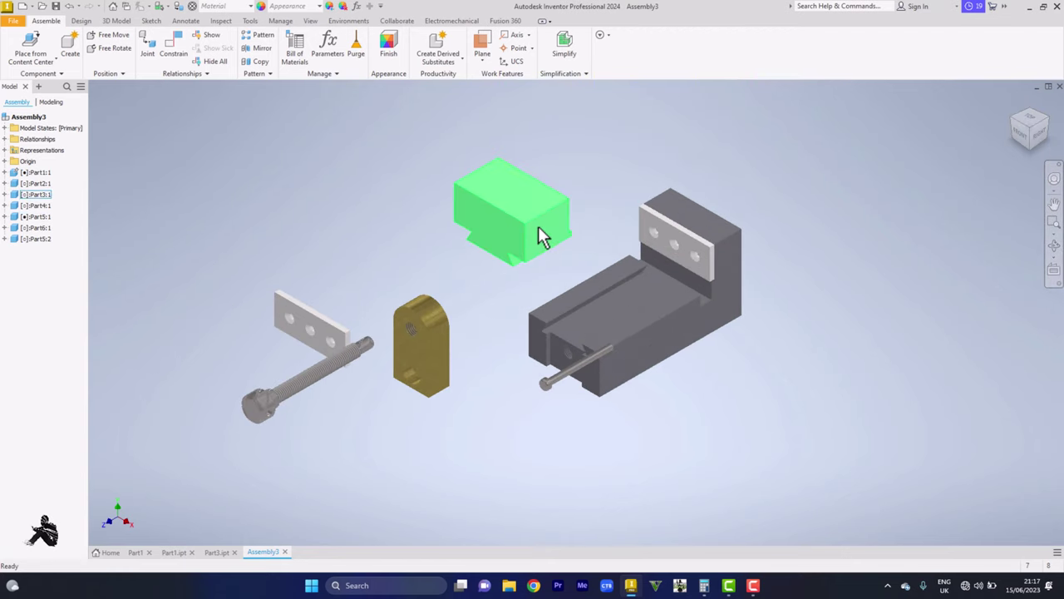
scroll(855, 309, up, 5)
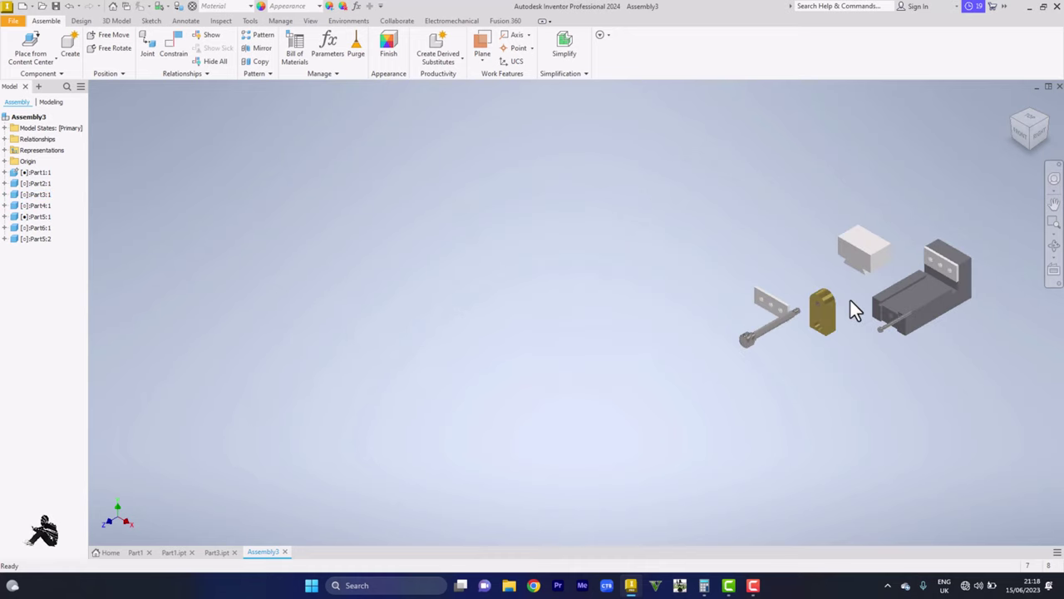
drag(864, 262, 662, 306)
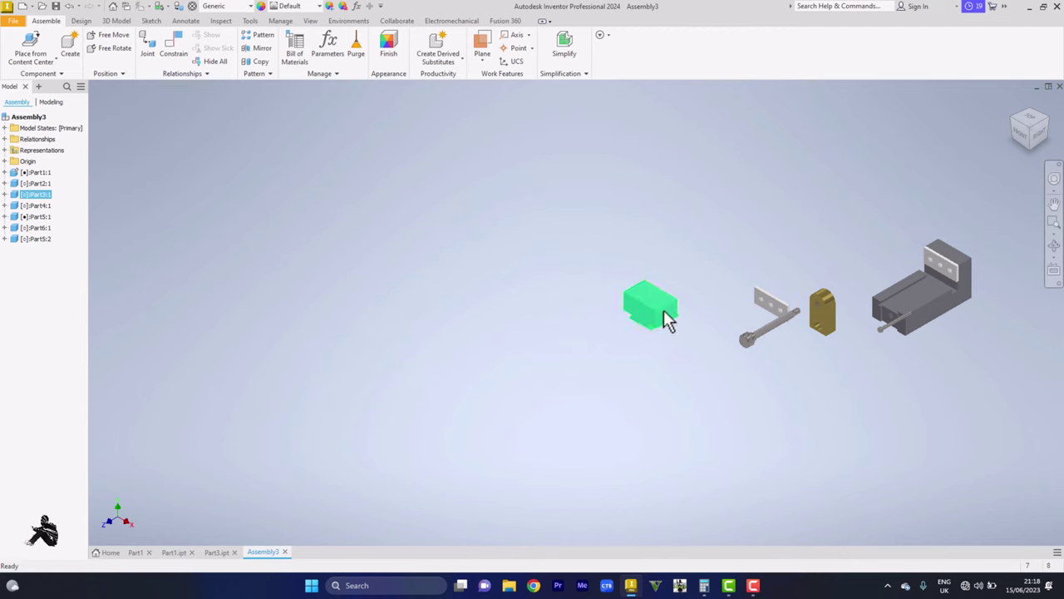
- Ground the white sliding jaw block and move the loose three-hole jaw plate close to it
right_click(668, 319)
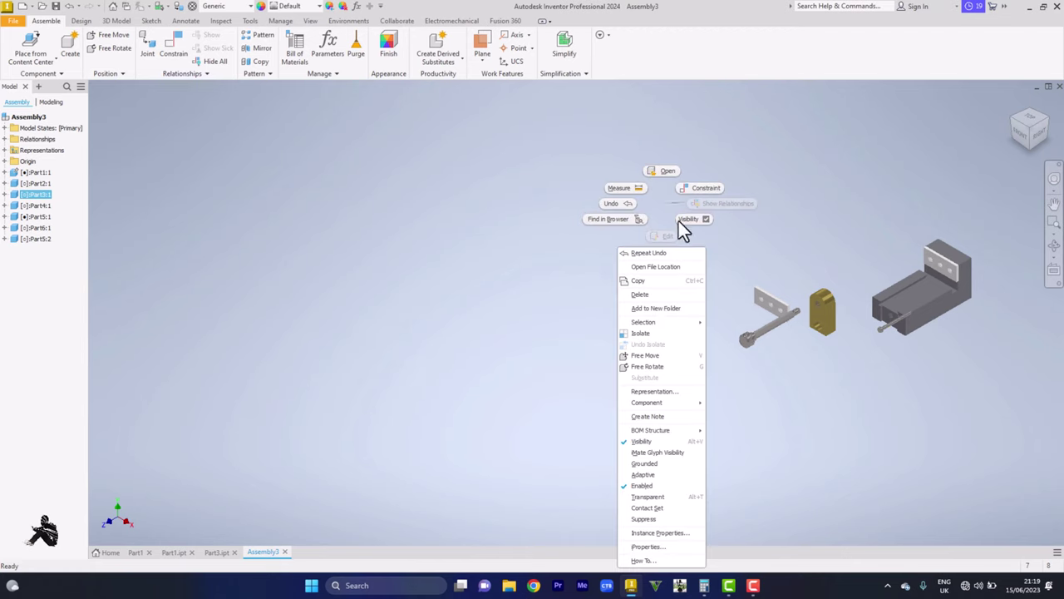
click(657, 464)
click(746, 306)
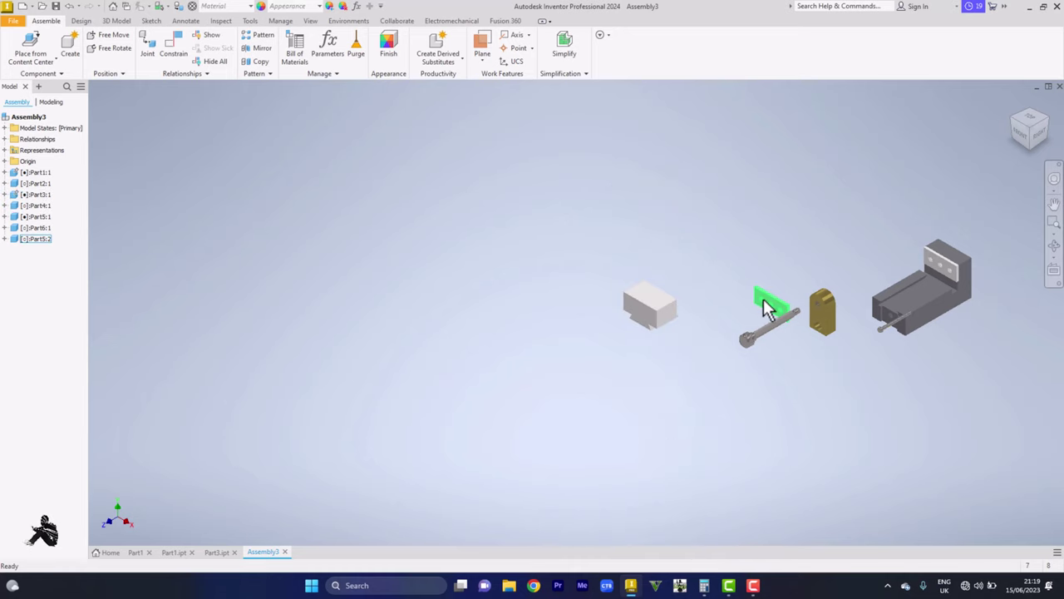
drag(744, 299, 703, 309)
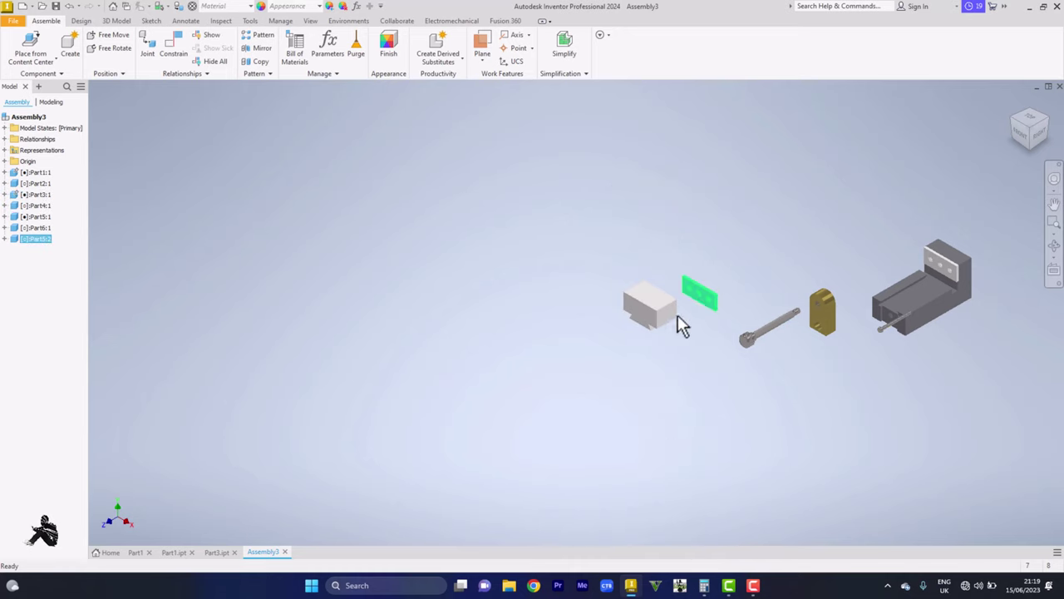
- Mate the loose jaw plate's countersunk face to the jaw block's threaded-hole face with a 0 mm offset
scroll(680, 324, up, 4)
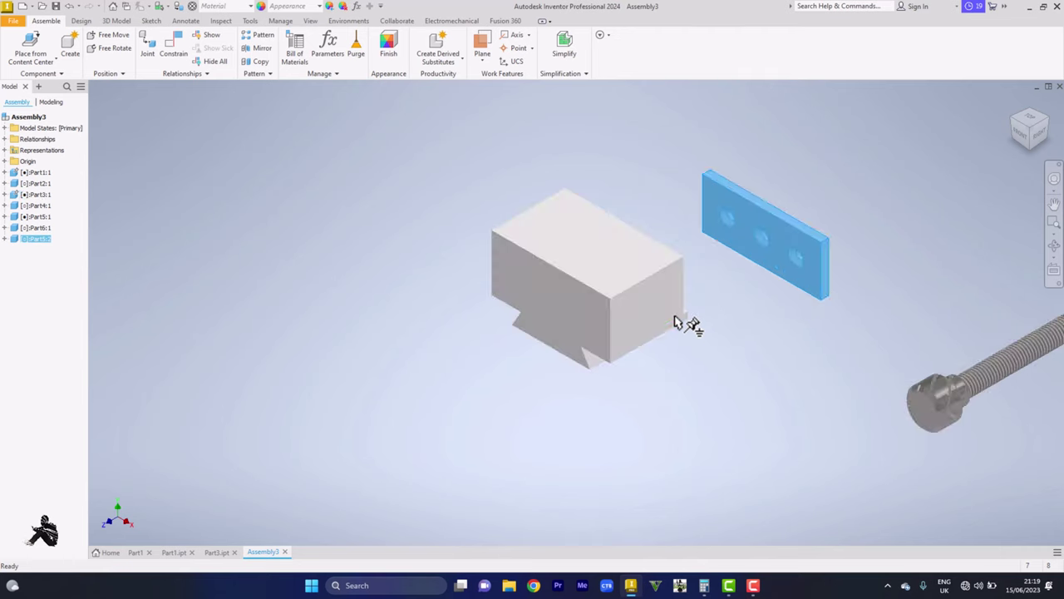
key(c)
click(744, 237)
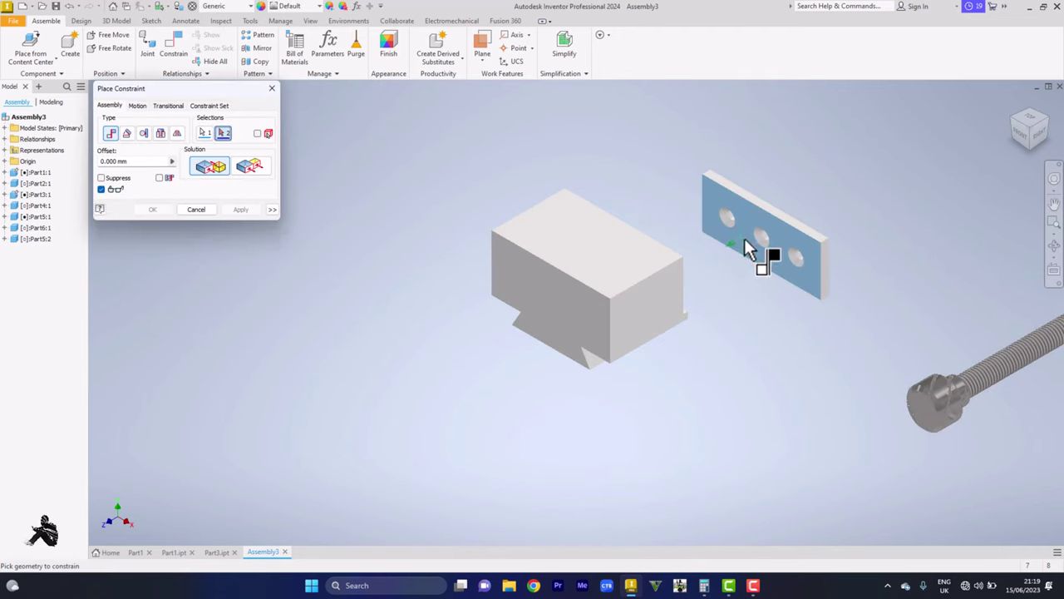
click(1035, 121)
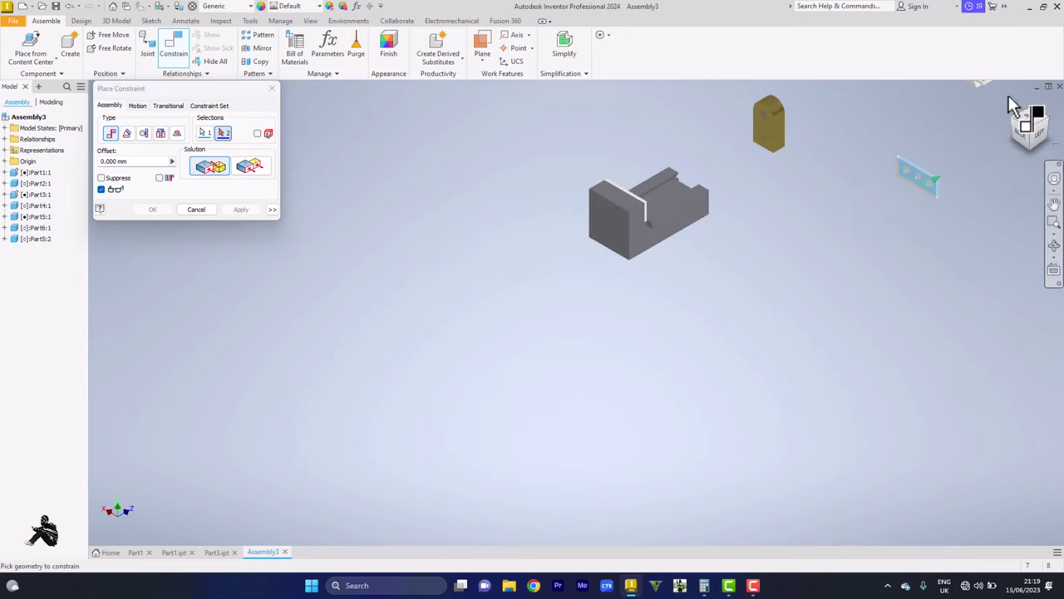
click(1035, 137)
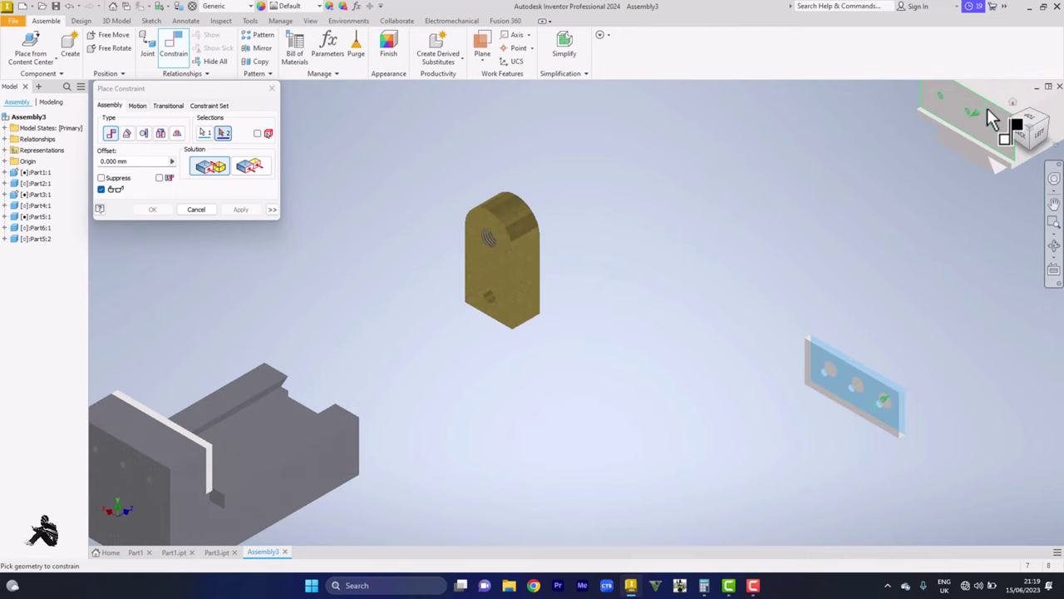
click(1008, 148)
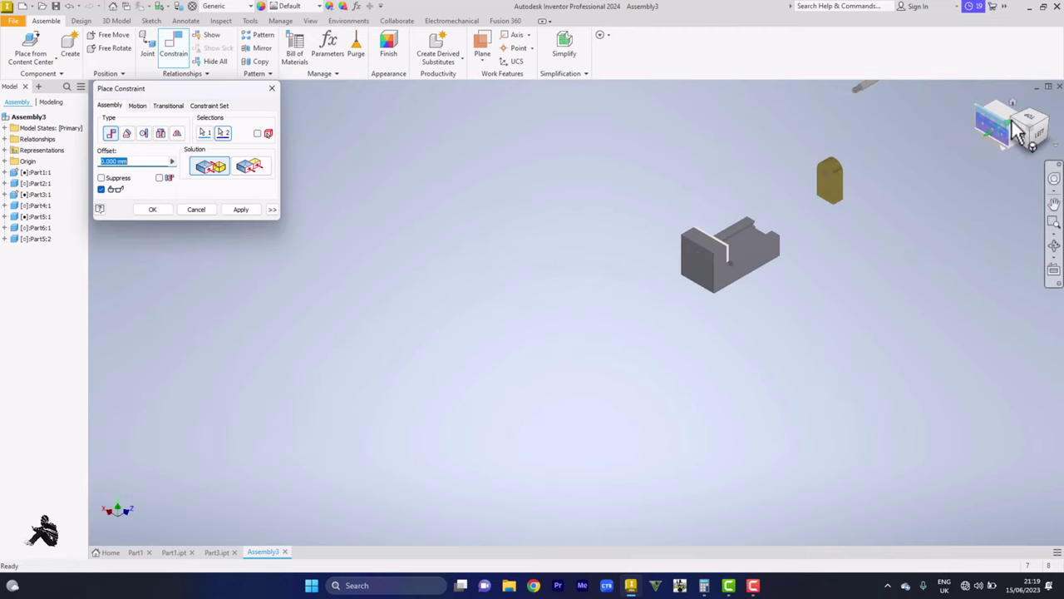
key(F6)
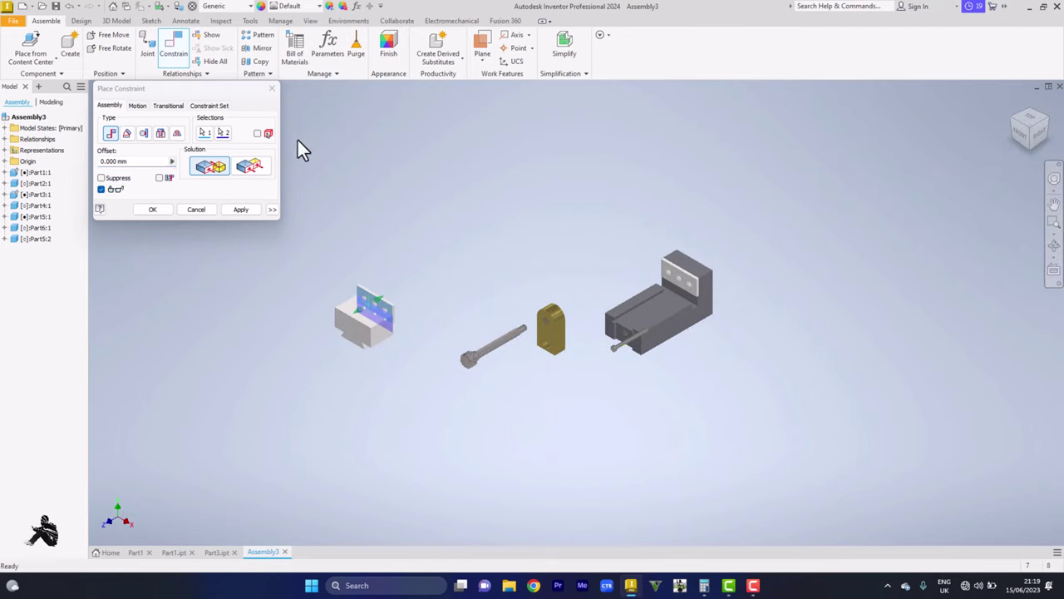
click(146, 210)
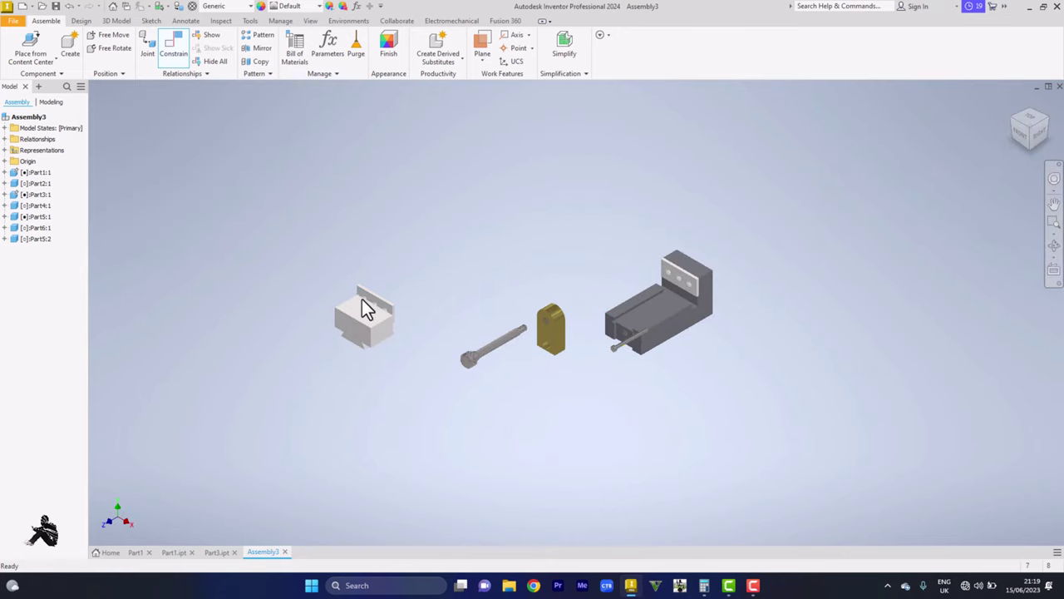
- Move the jaw plate upward along its mated plane until it clears the top of the jaw block
scroll(366, 309, up, 5)
drag(443, 307, 441, 233)
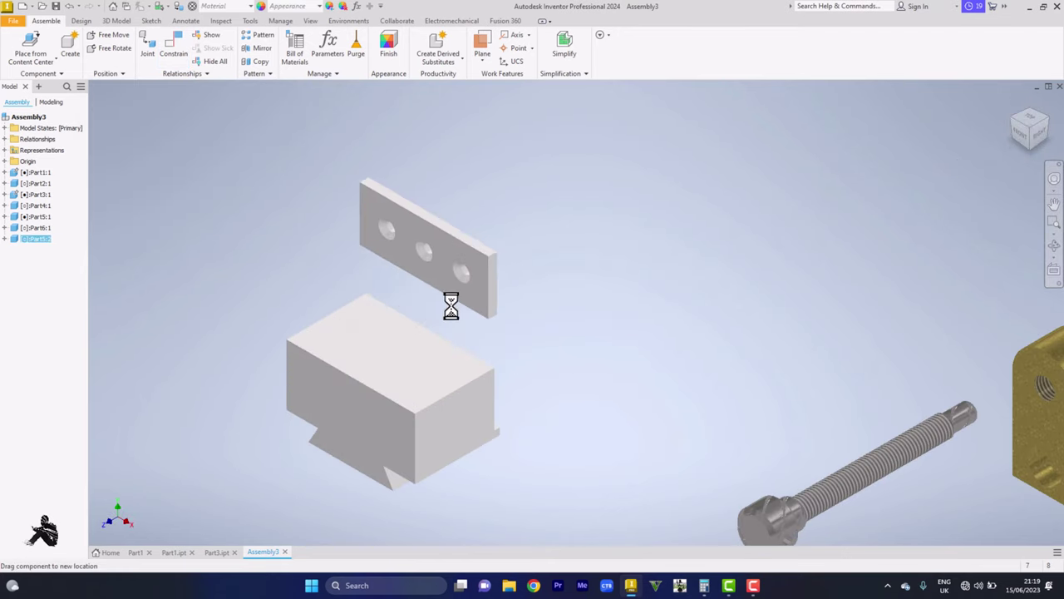
click(1034, 136)
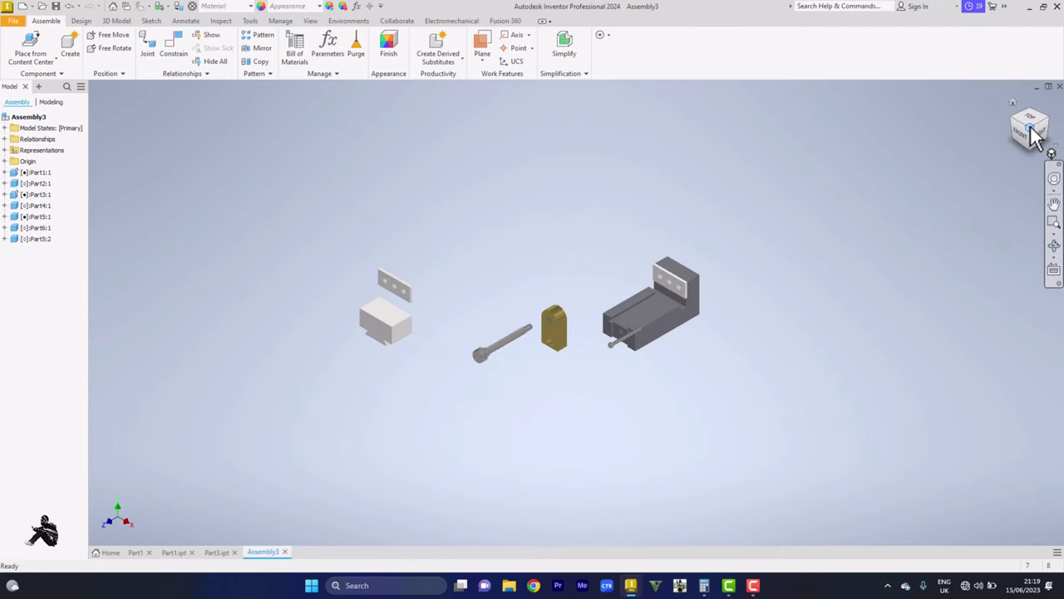
drag(1037, 119, 746, 364)
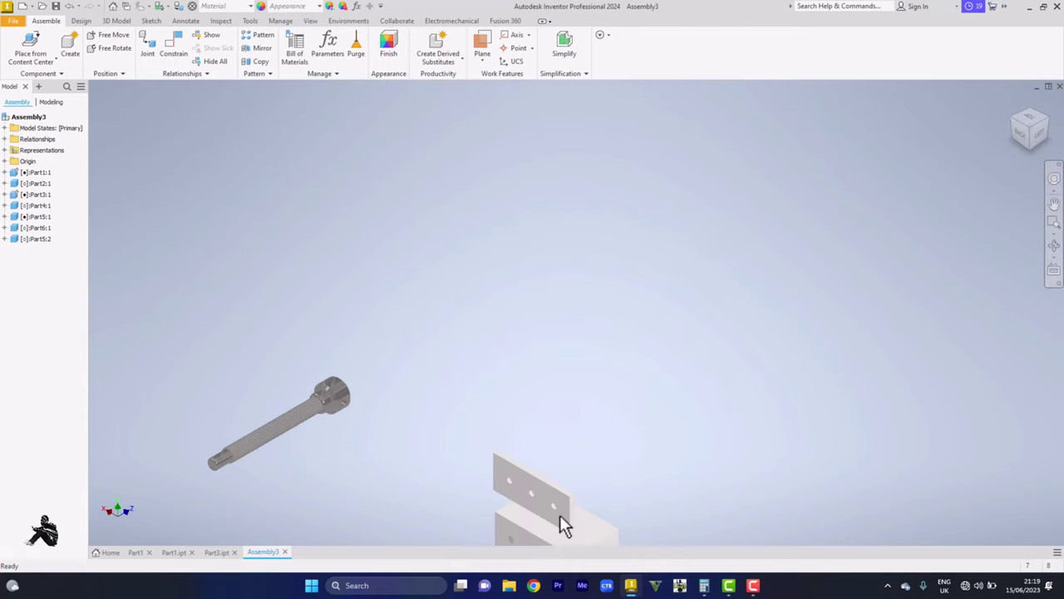
drag(551, 524, 544, 532)
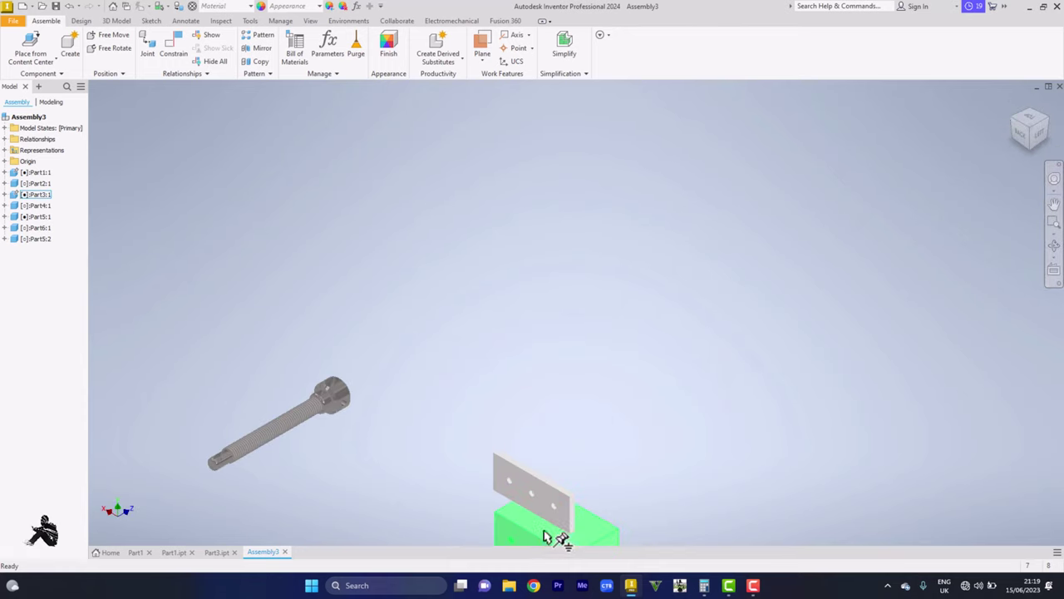
- Mate the top face of the jaw block's narrow ledge to the jaw plate's bottom edge face with a 0 mm offset
scroll(544, 537, up, 3)
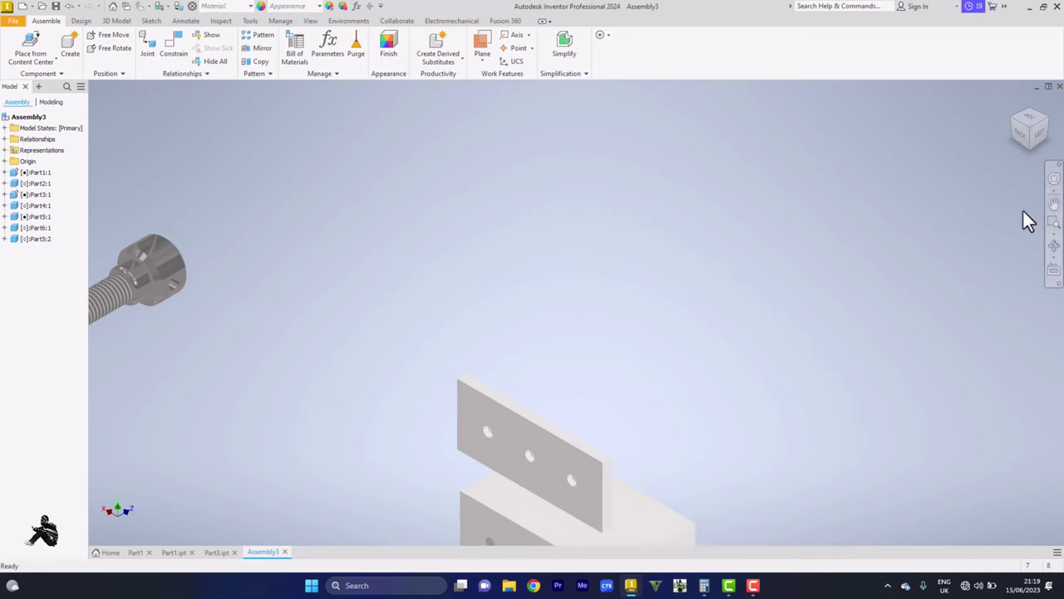
click(1038, 238)
drag(401, 350, 728, 585)
mouse_move(728, 586)
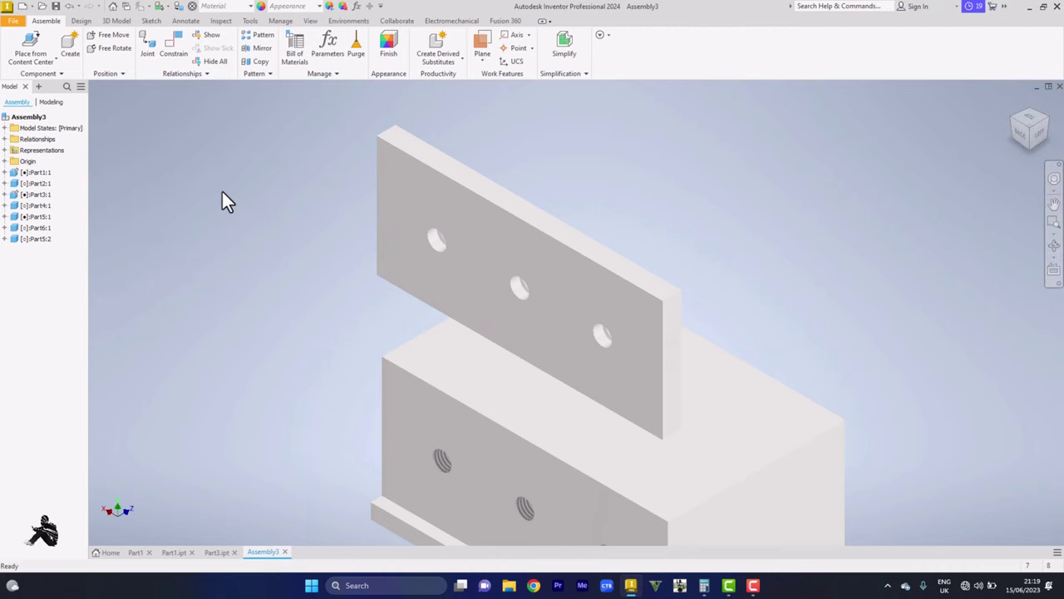
key(c)
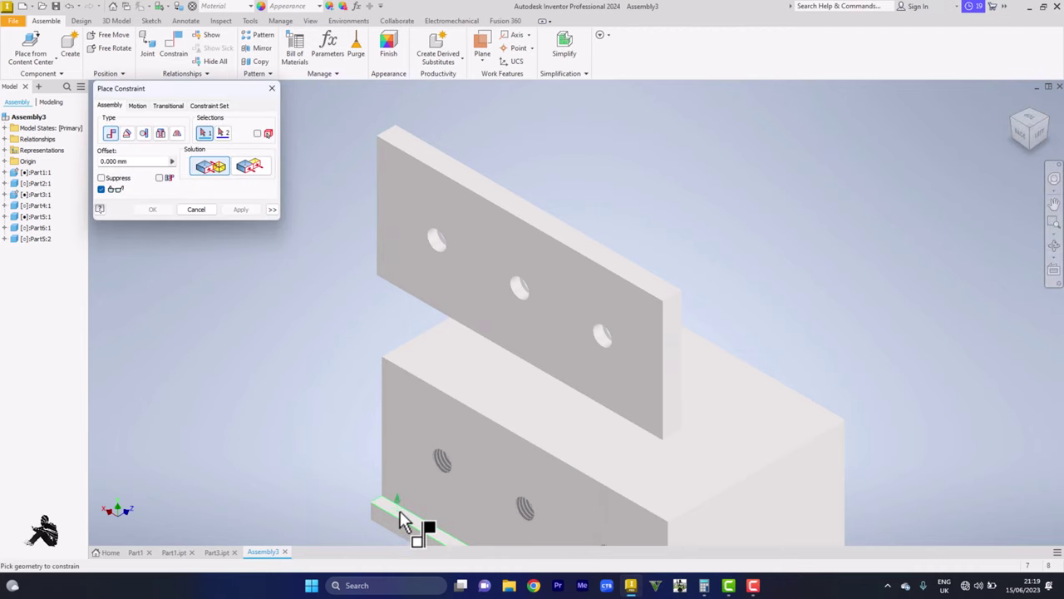
scroll(400, 519, up, 4)
click(397, 512)
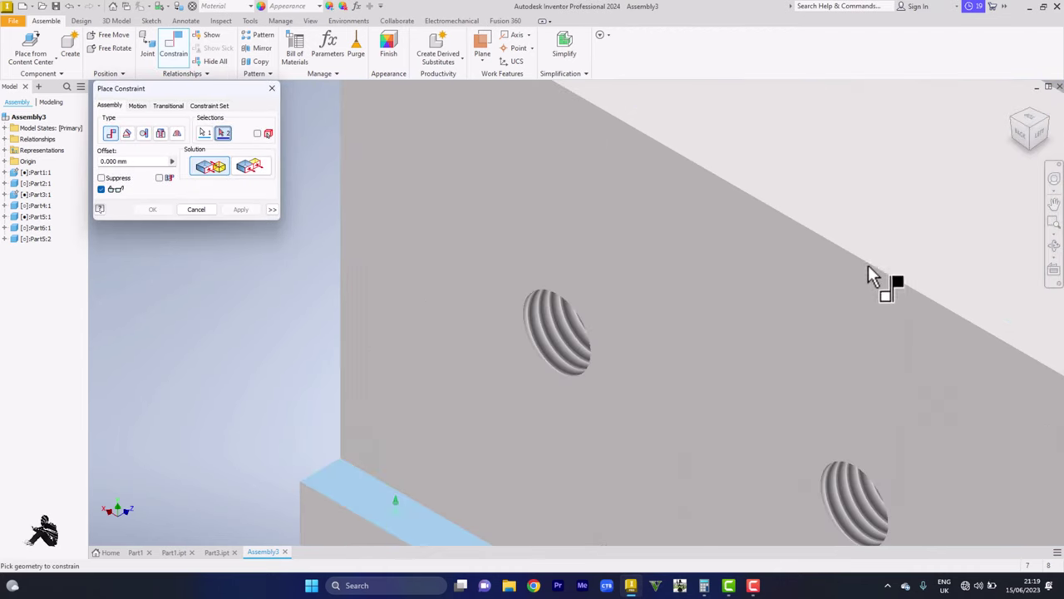
click(1037, 162)
scroll(755, 332, up, 5)
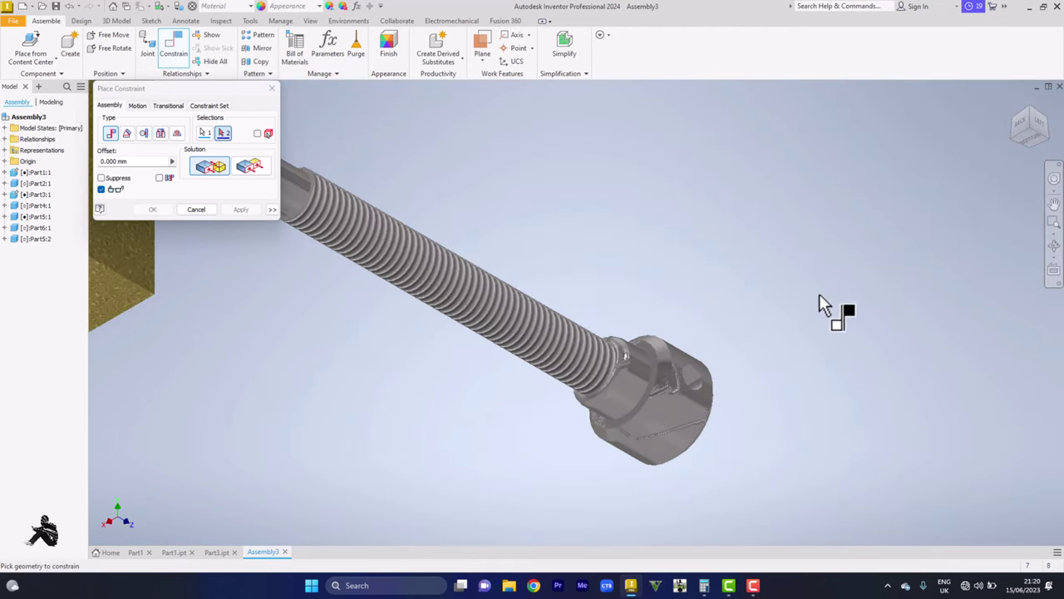
scroll(916, 246, down, 5)
scroll(1006, 172, up, 4)
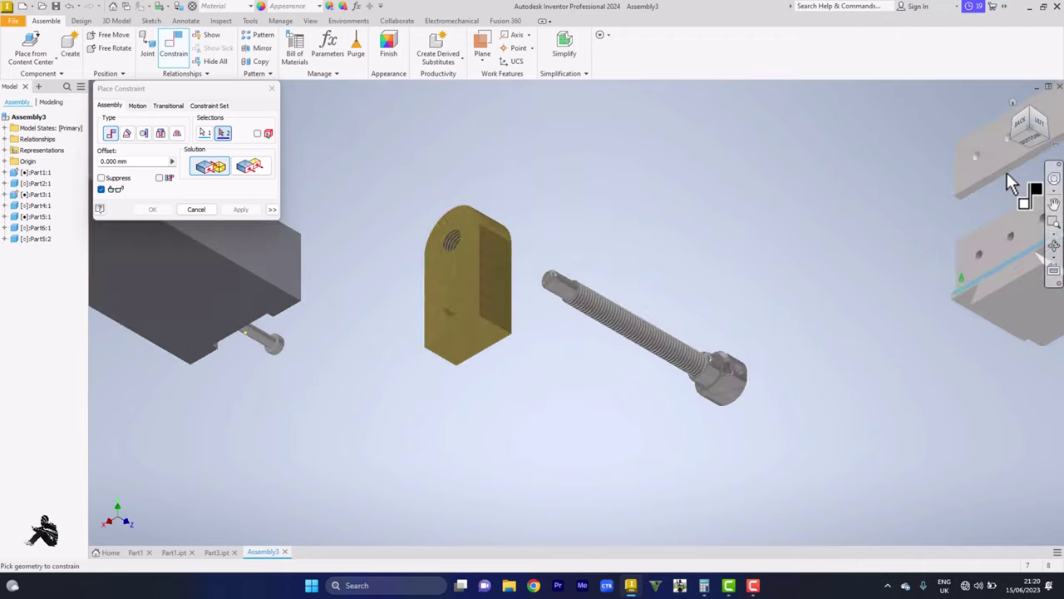
scroll(1007, 172, up, 4)
click(994, 177)
scroll(991, 173, up, 3)
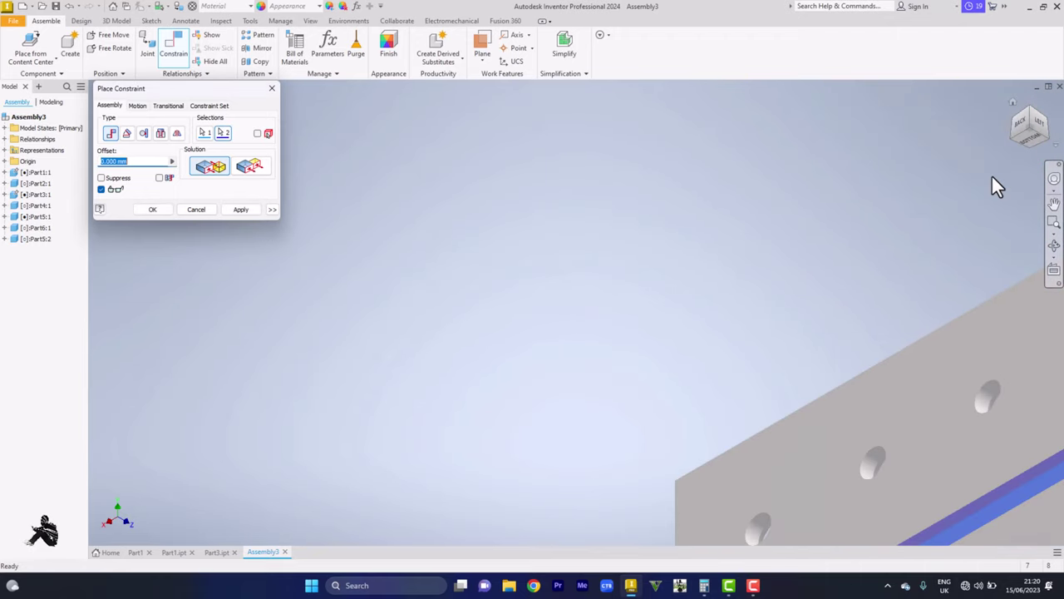
click(1015, 106)
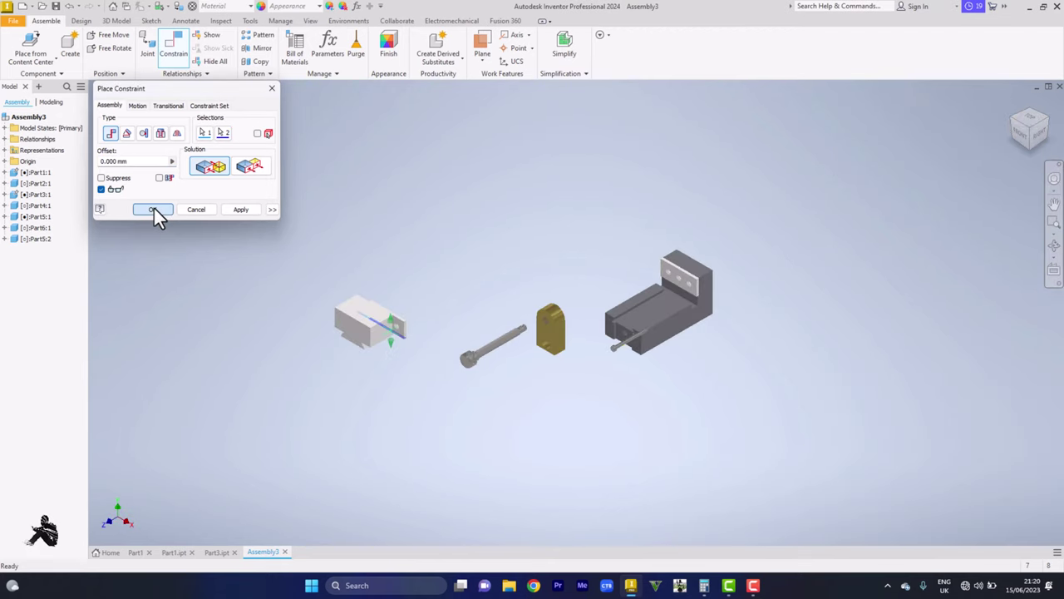
click(154, 209)
- Slide the jaw plate sideways along the ledge and mate its middle hole axis to the block's middle threaded hole axis with a 0 mm offset
scroll(380, 308, up, 4)
drag(539, 370, 608, 481)
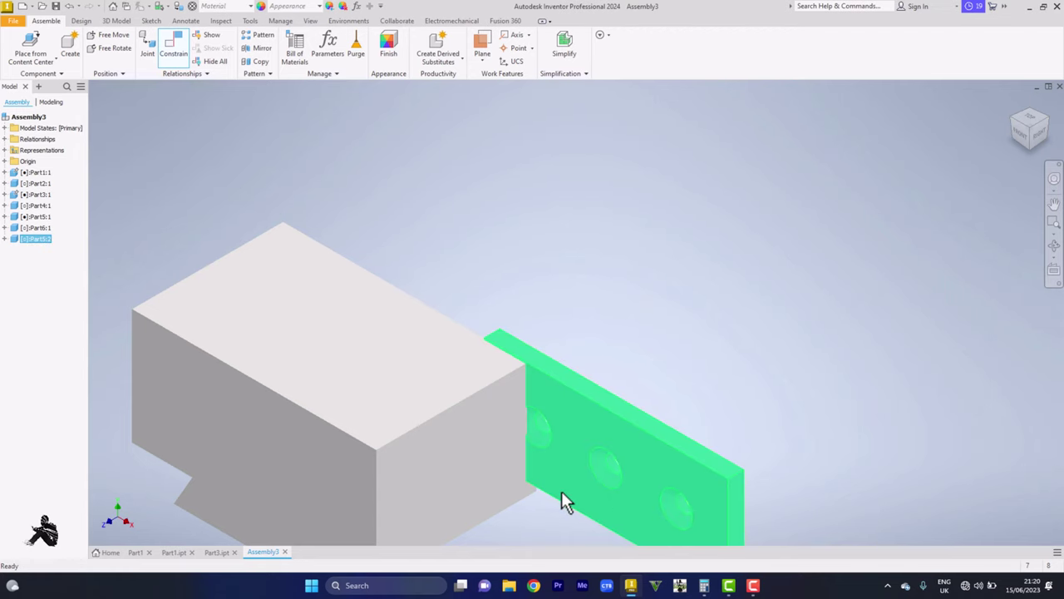
key(c)
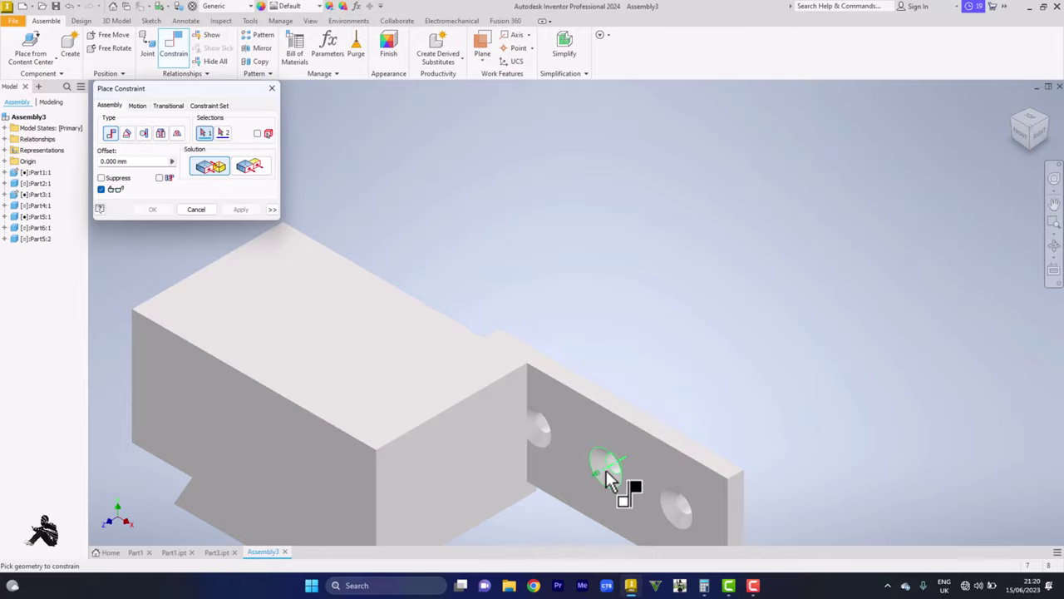
scroll(606, 469, down, 5)
click(664, 439)
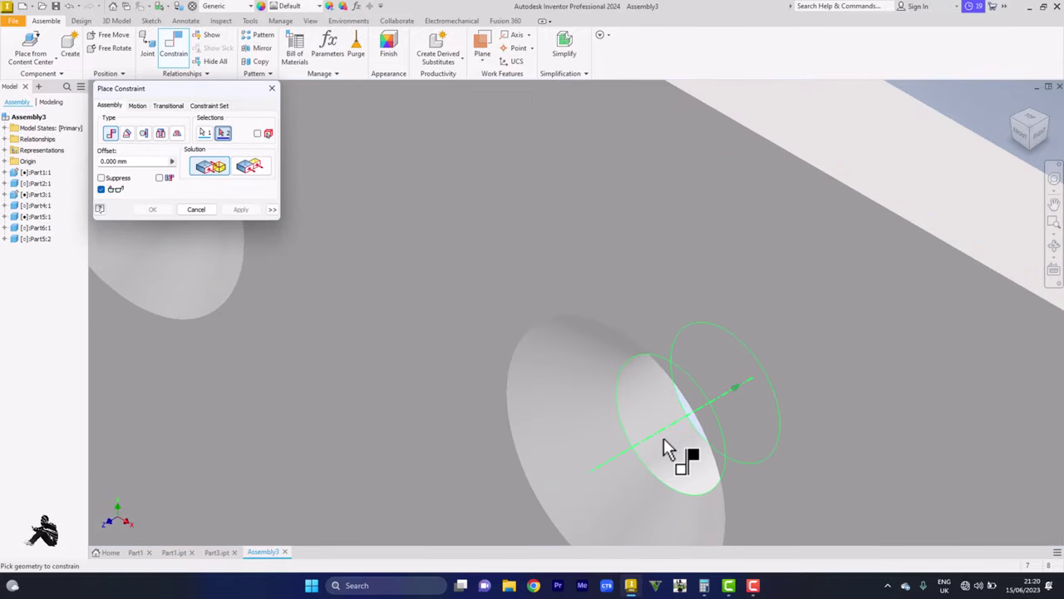
scroll(663, 439, up, 5)
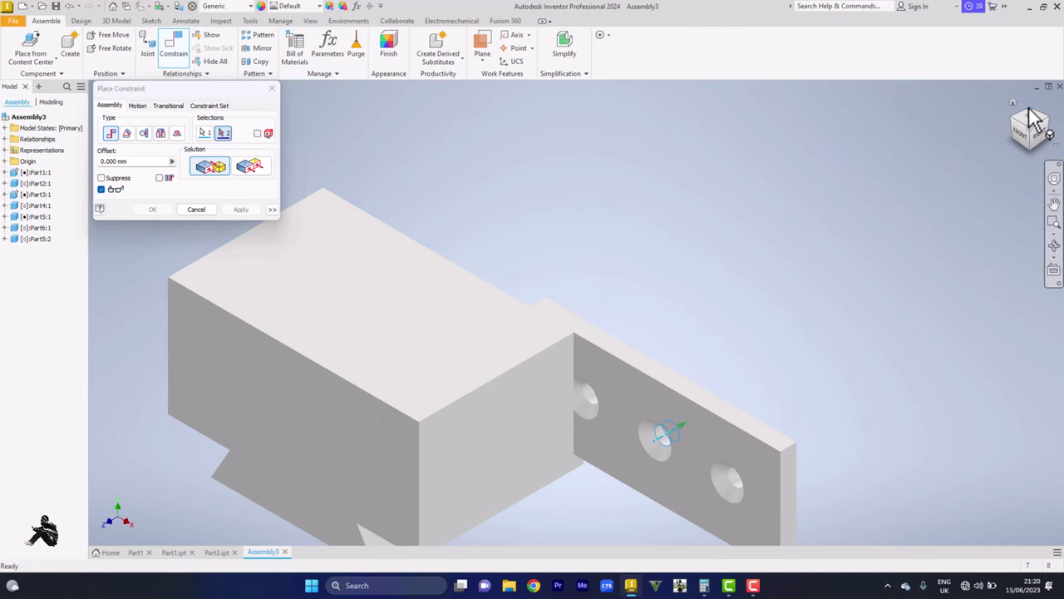
drag(1034, 119, 962, 286)
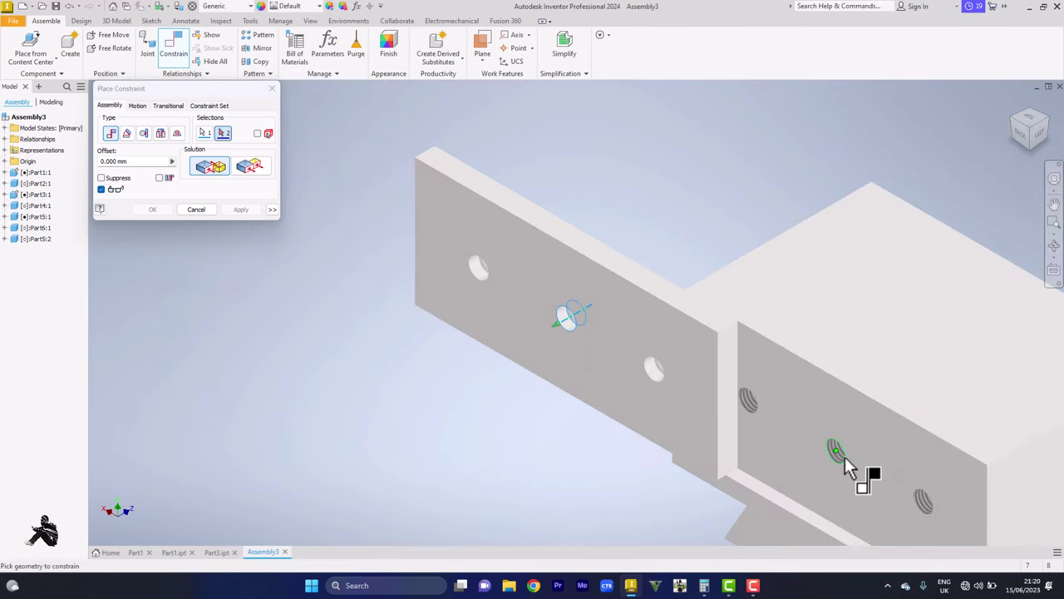
scroll(845, 453, down, 6)
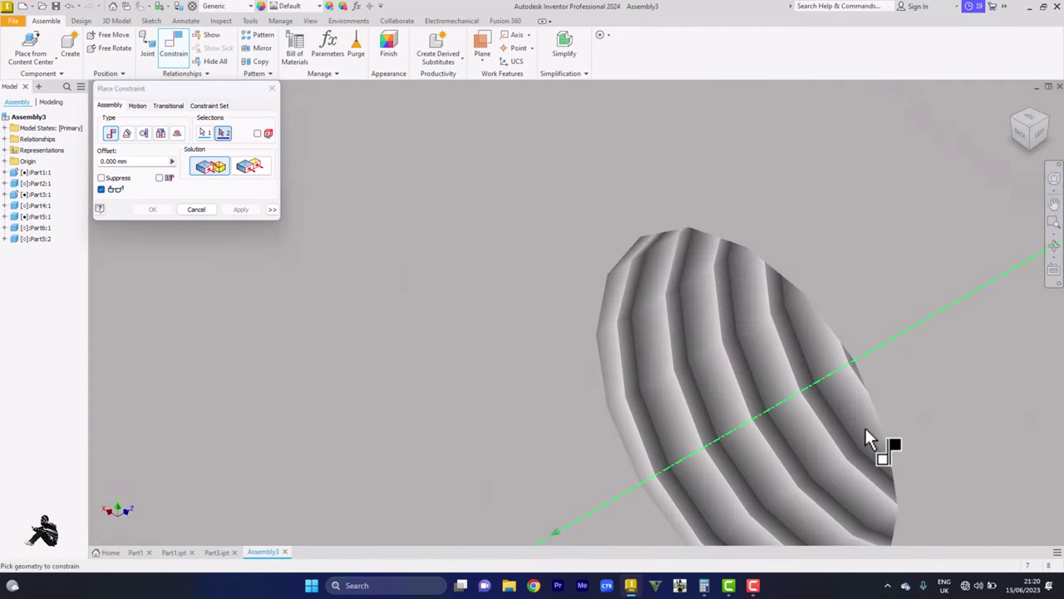
click(865, 433)
scroll(865, 430, up, 3)
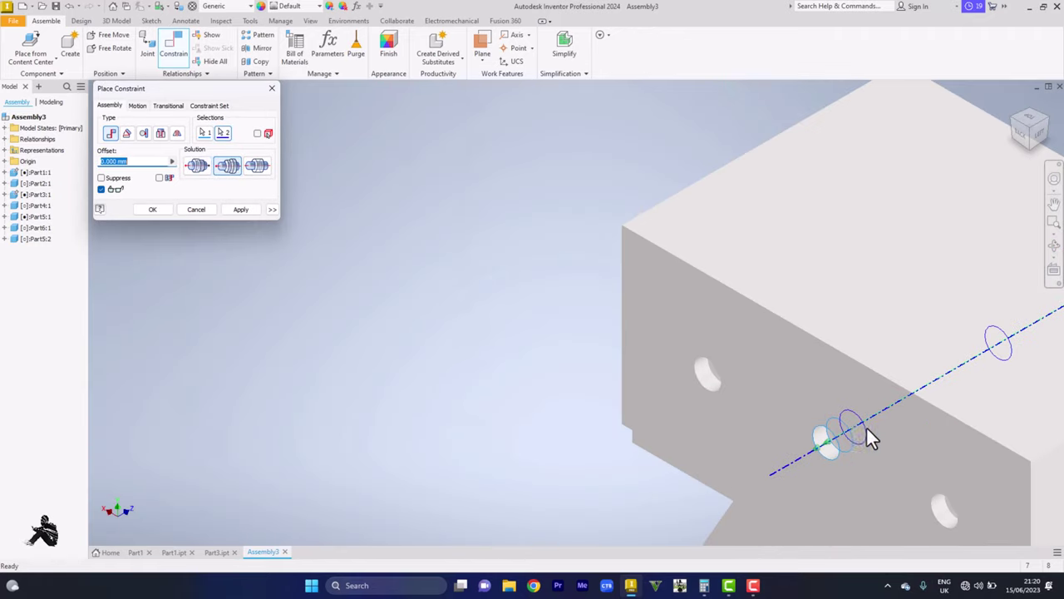
click(1021, 139)
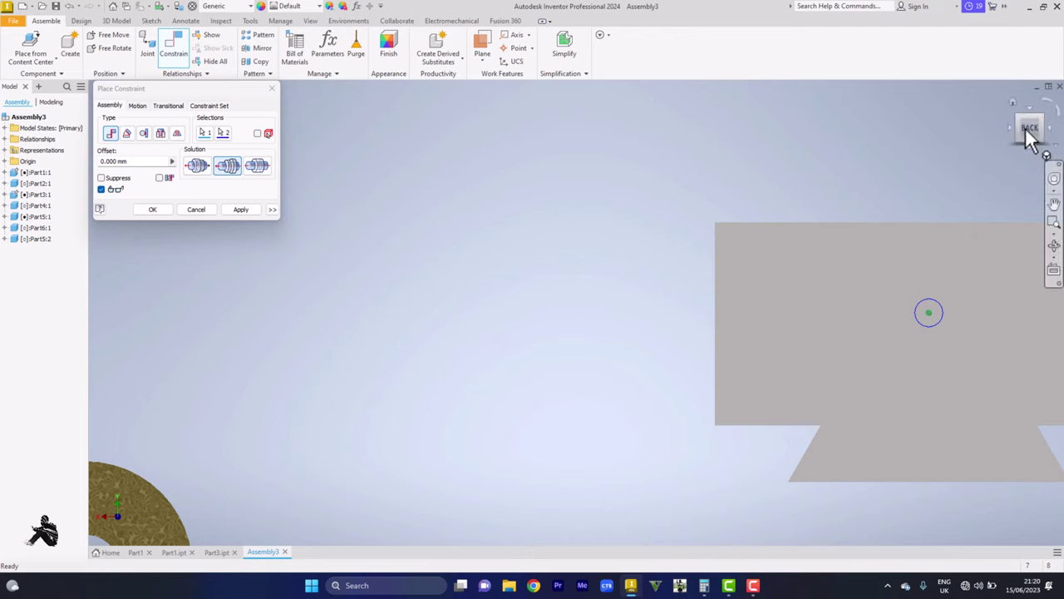
drag(1046, 125, 1018, 138)
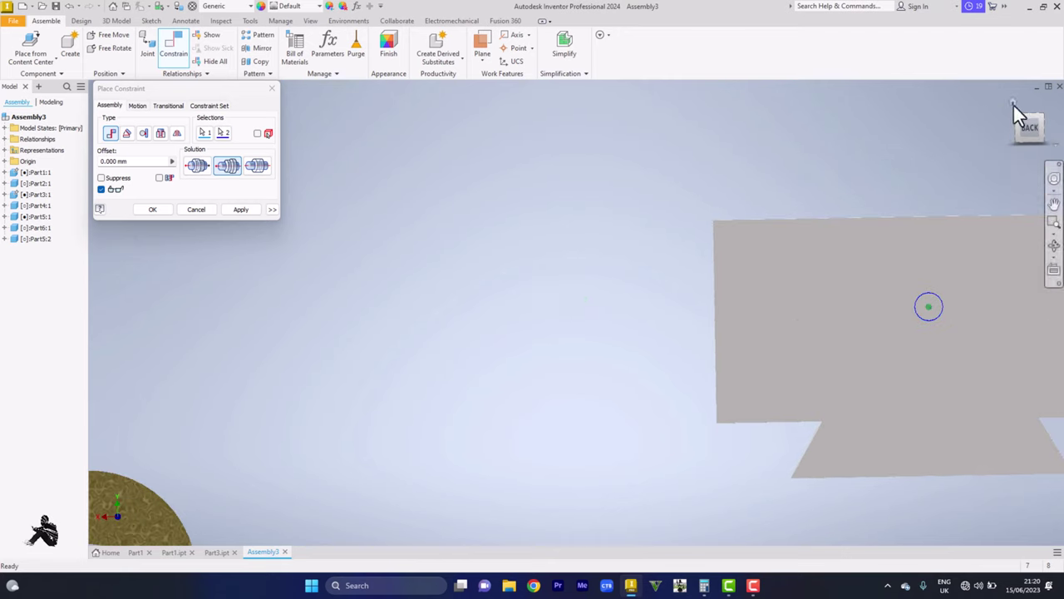
click(1014, 107)
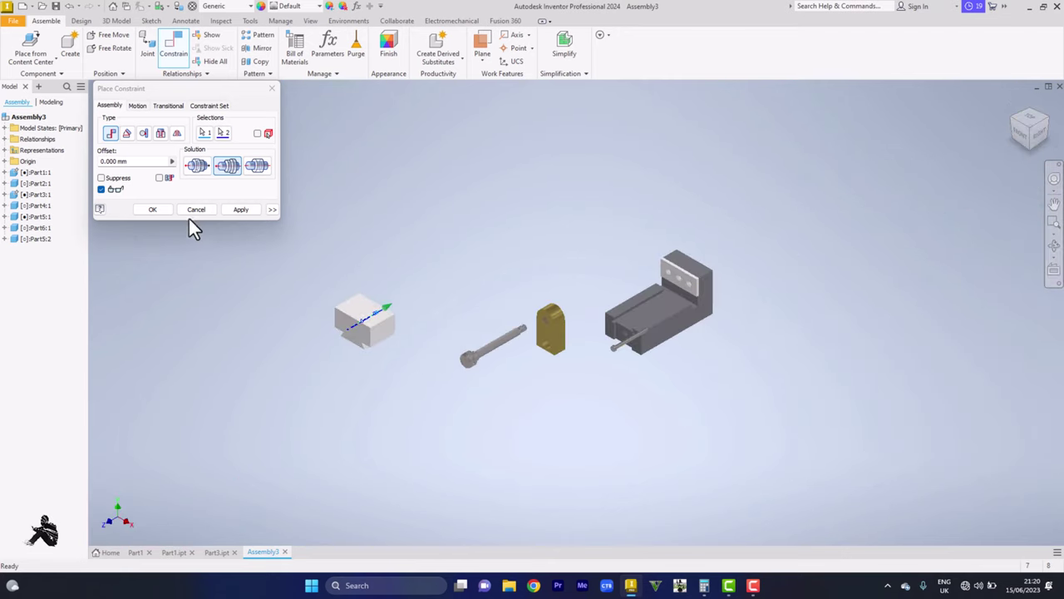
click(154, 209)
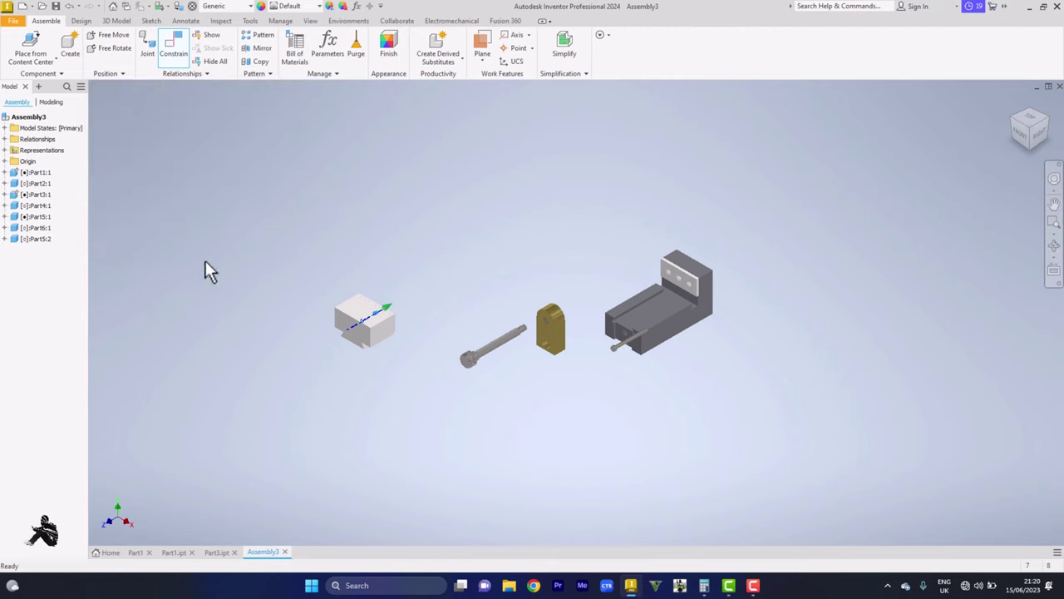
- Remove the grounding from the sliding jaw block
right_click(373, 322)
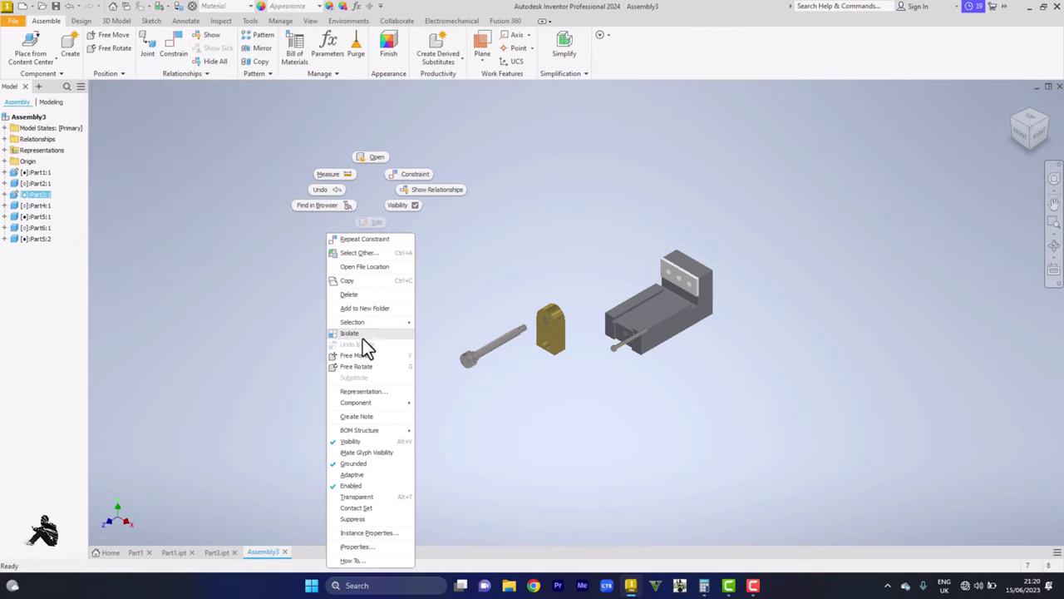
click(368, 465)
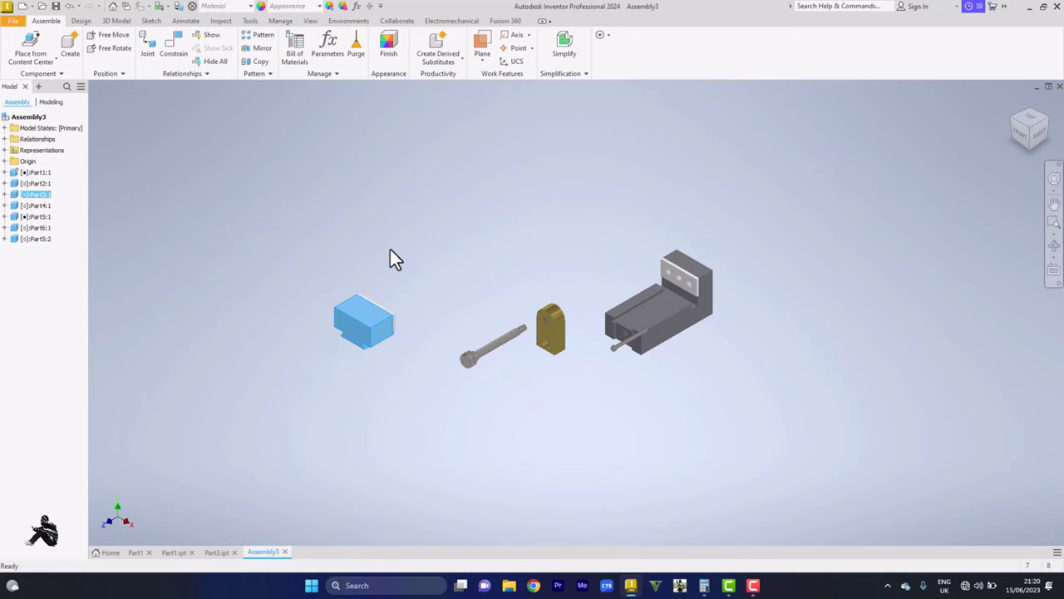
drag(291, 273, 420, 362)
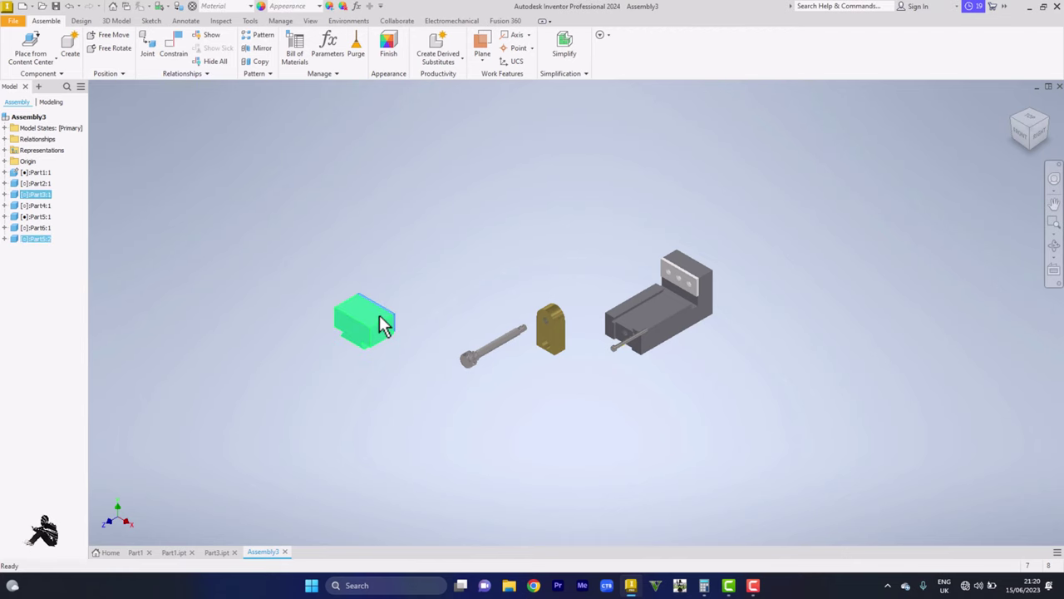
right_click(382, 324)
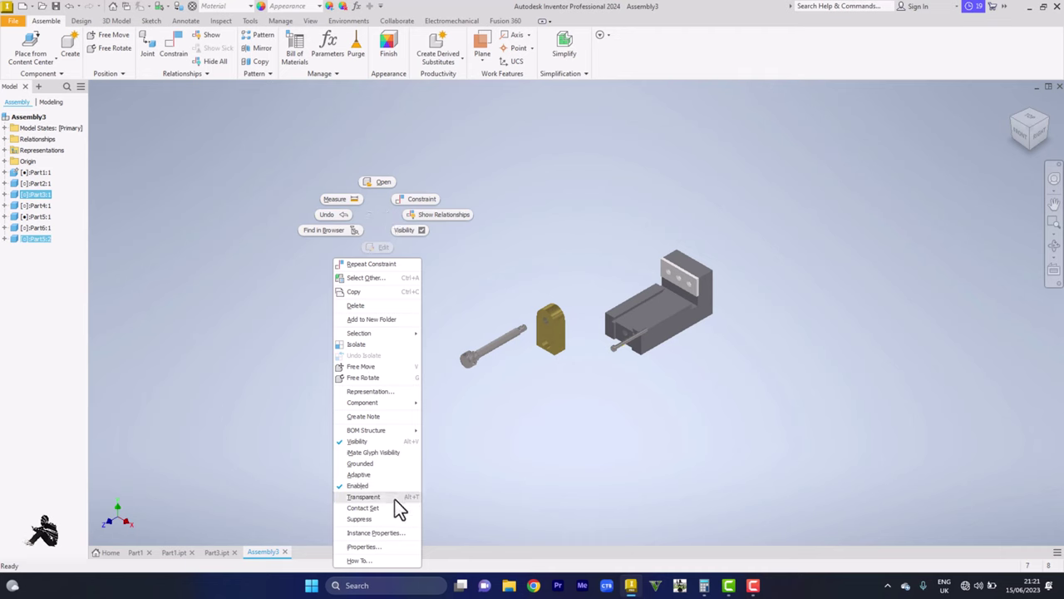
click(453, 481)
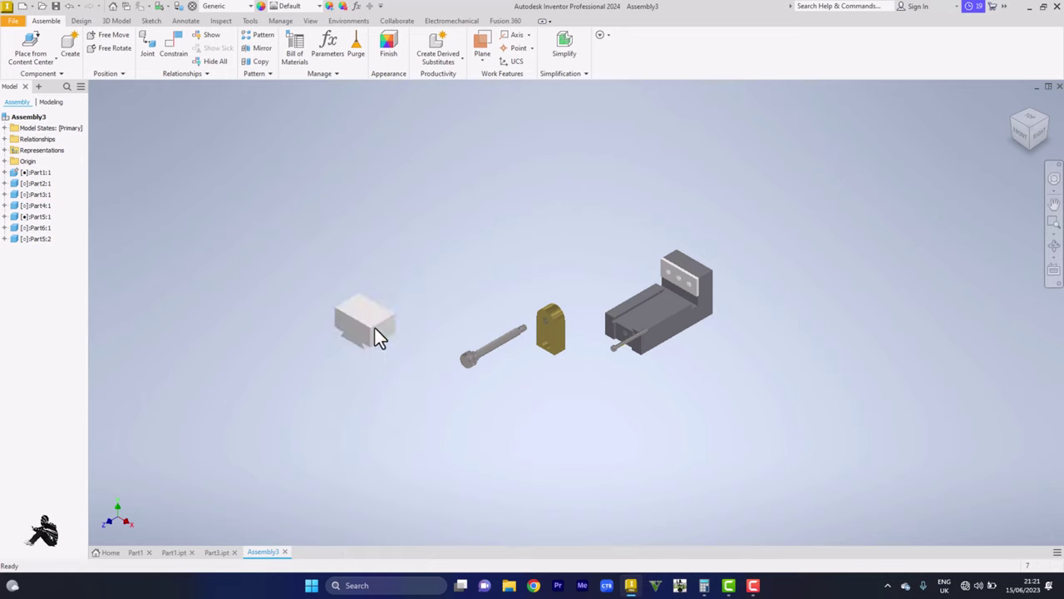
- Move the sliding jaw block with its attached jaw plate up, clear of the golden support plate and the screw
drag(366, 309, 522, 250)
scroll(636, 295, up, 3)
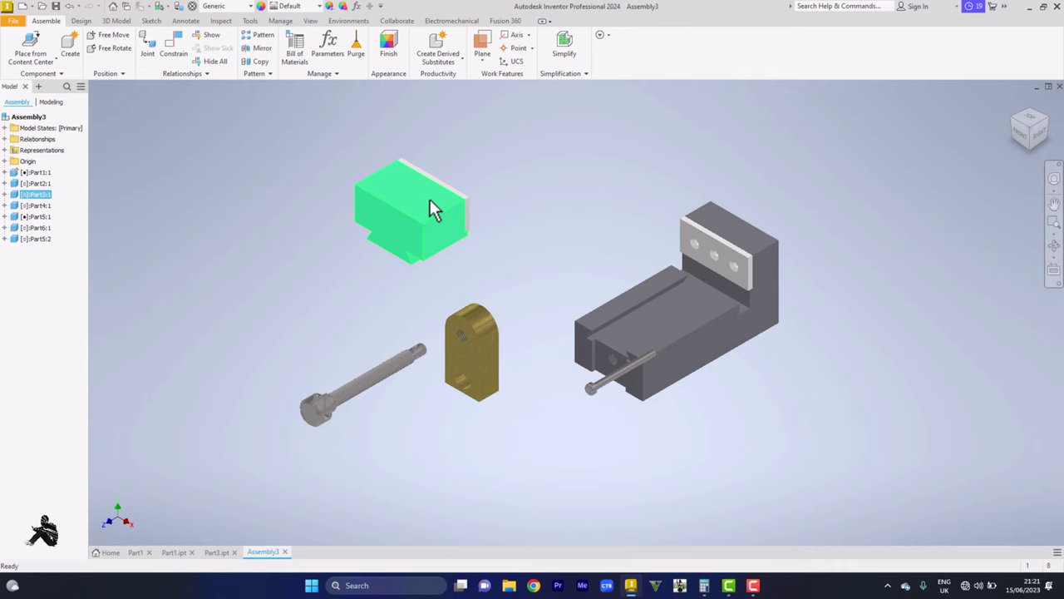
- Switch to the sliding jaw block's part file, Part3.ipt, apply the Steel - Cast appearance, and return to the assembly
key(ctrl+Tab)
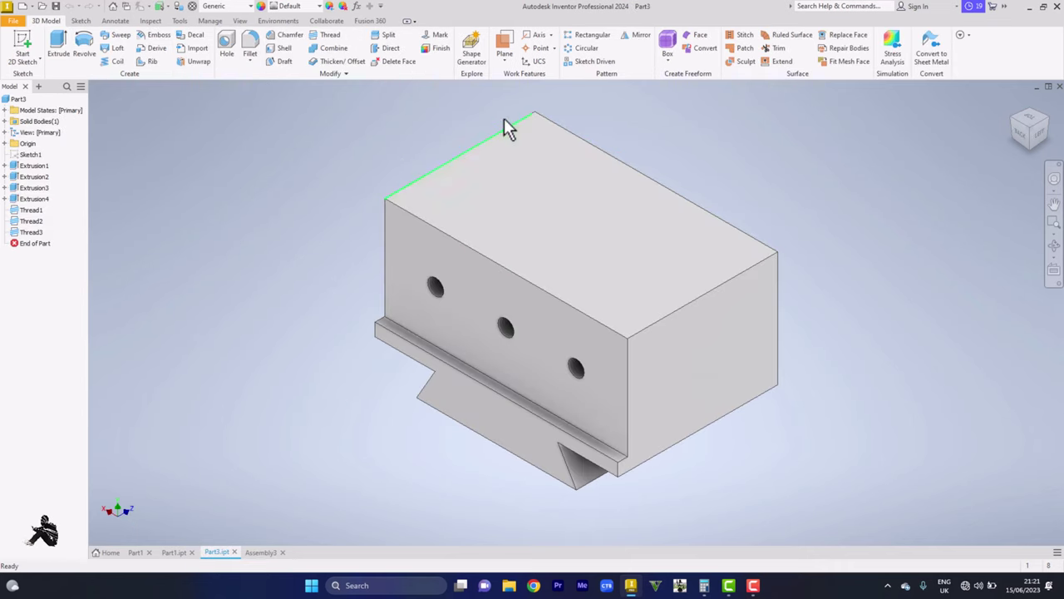
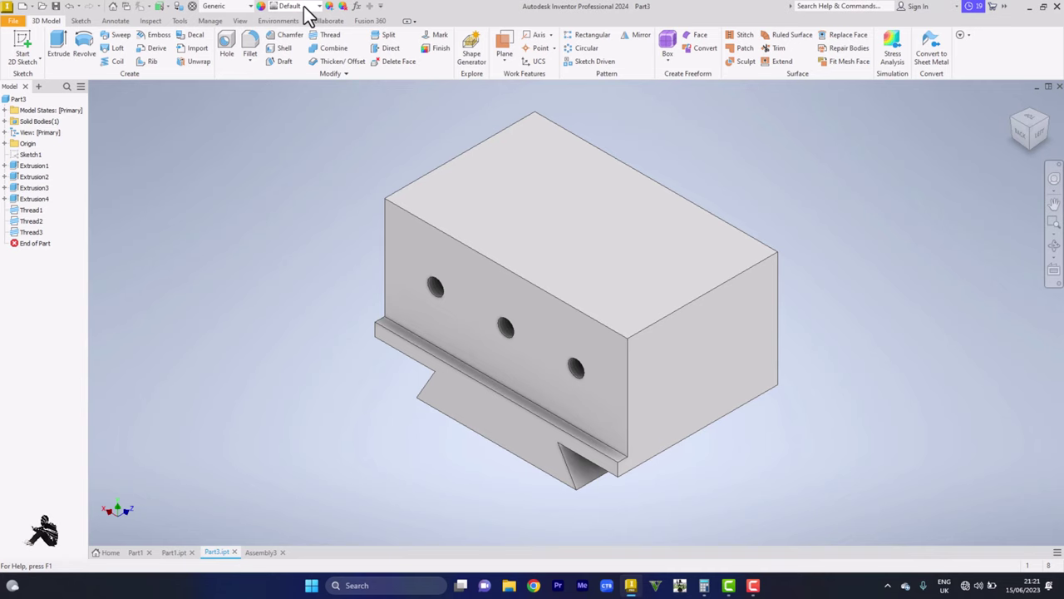
click(310, 14)
scroll(227, 212, down, 7)
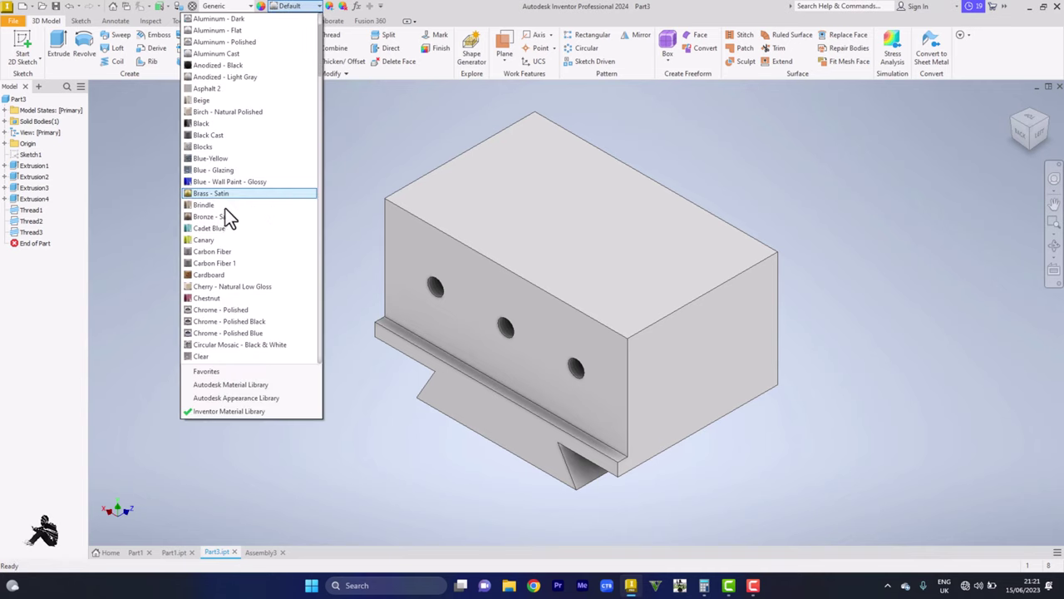
scroll(230, 227, down, 12)
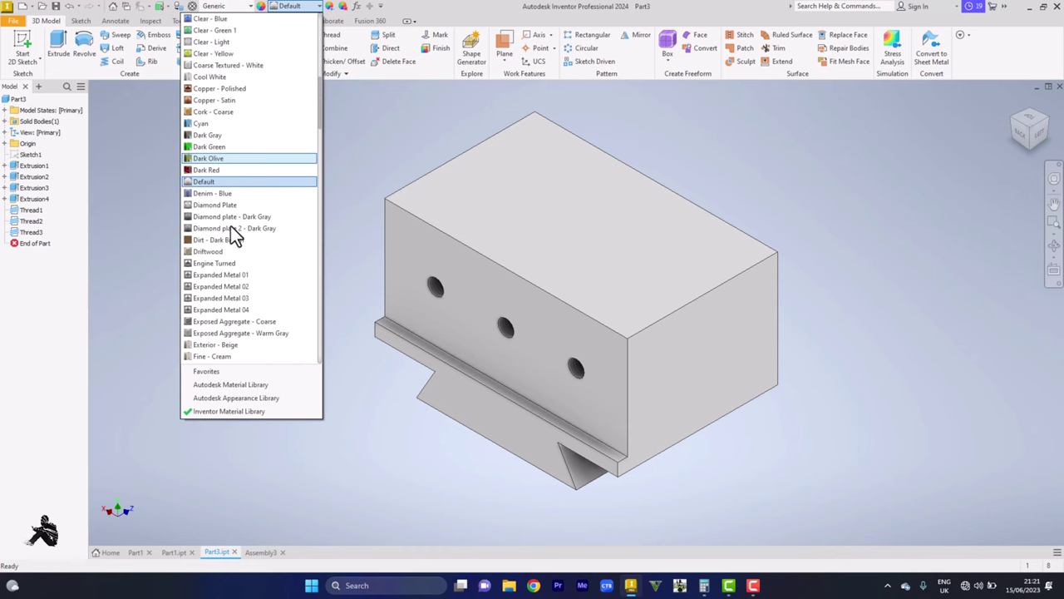
scroll(231, 225, down, 11)
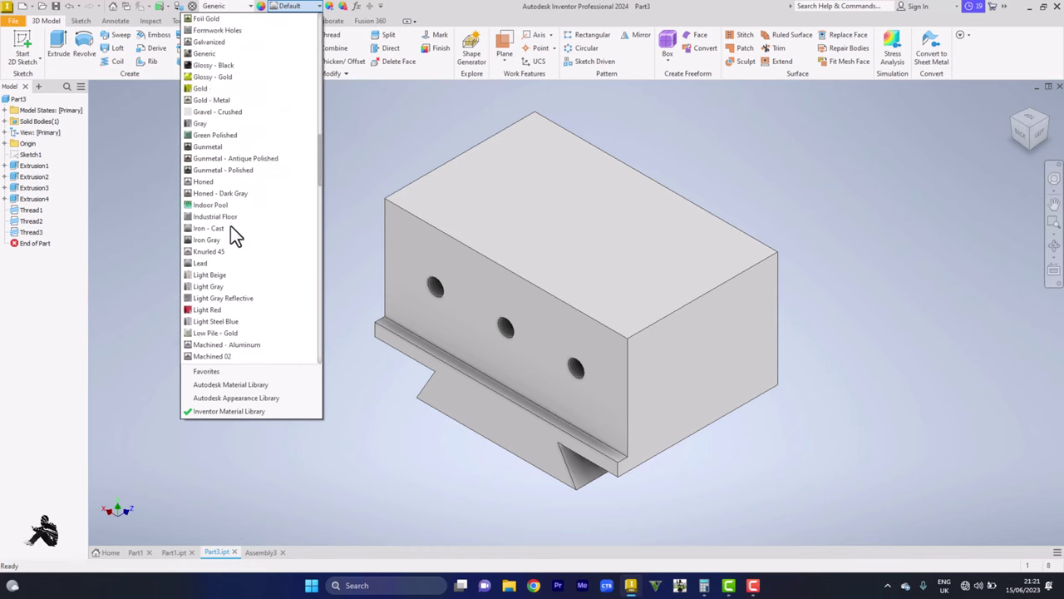
scroll(230, 226, down, 11)
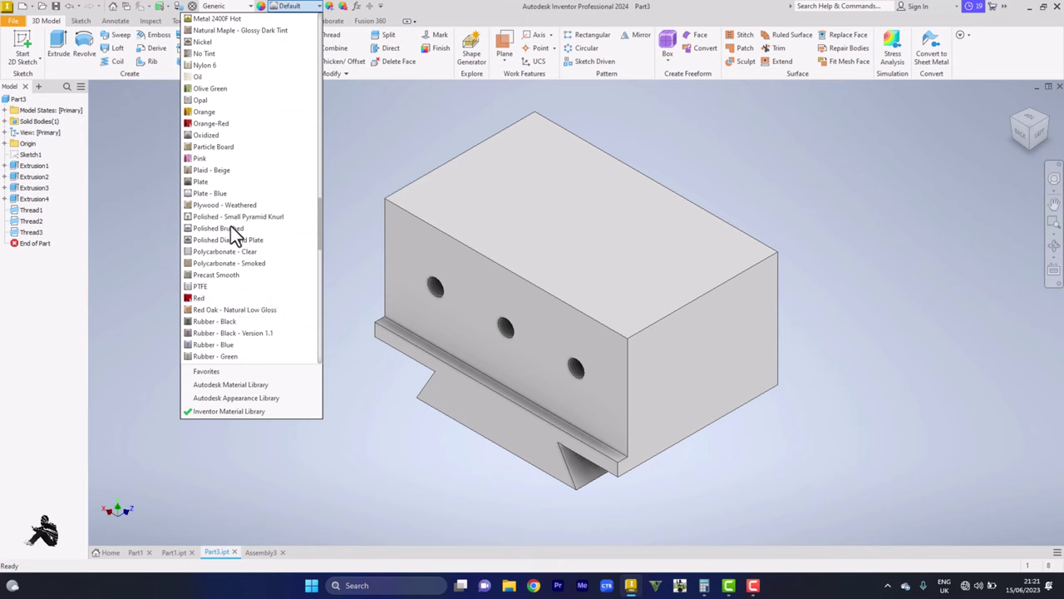
scroll(231, 225, down, 12)
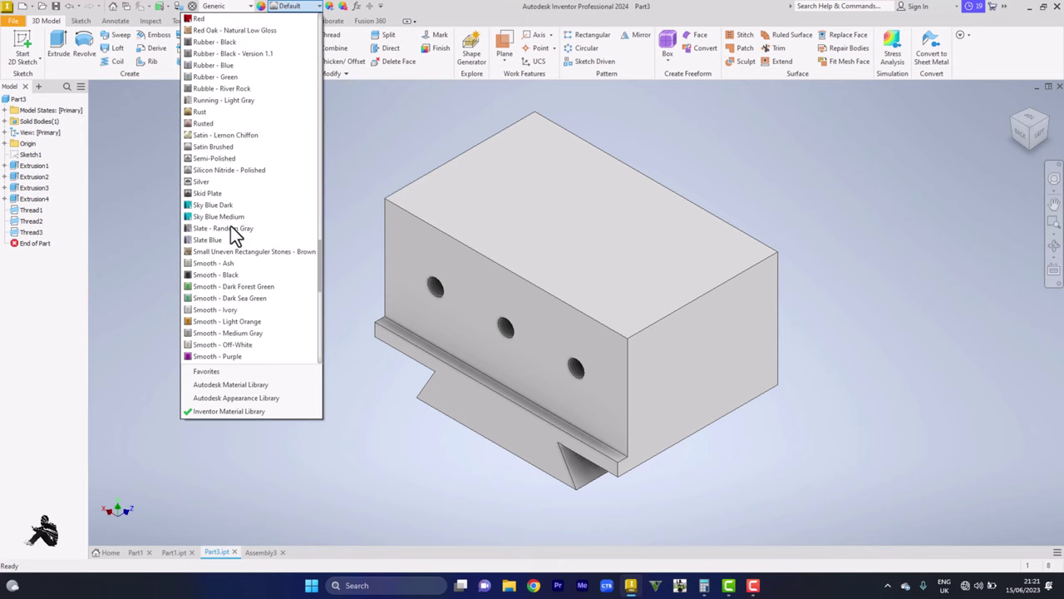
scroll(233, 226, down, 9)
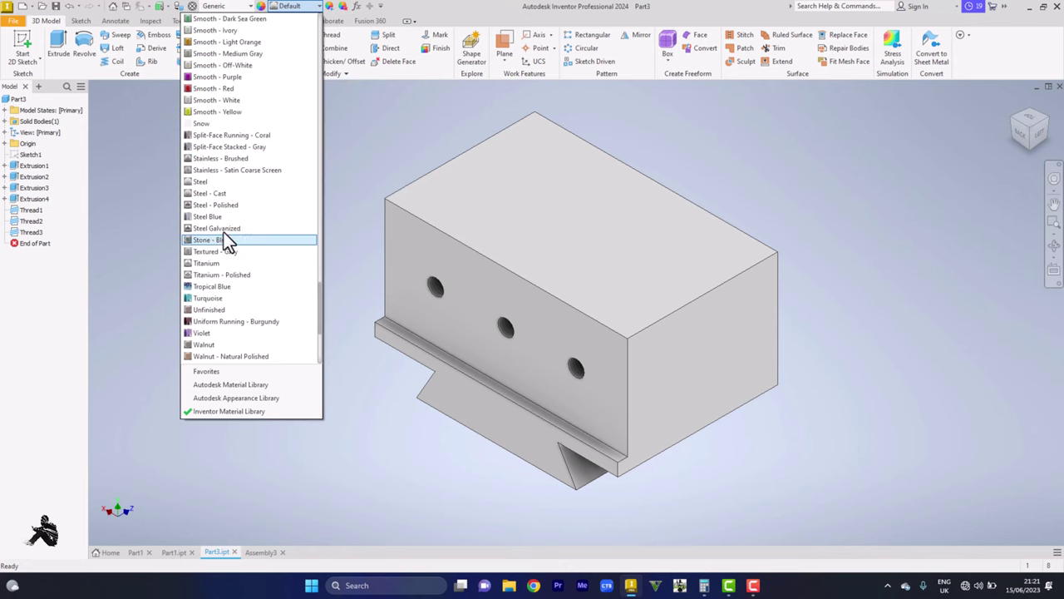
click(227, 194)
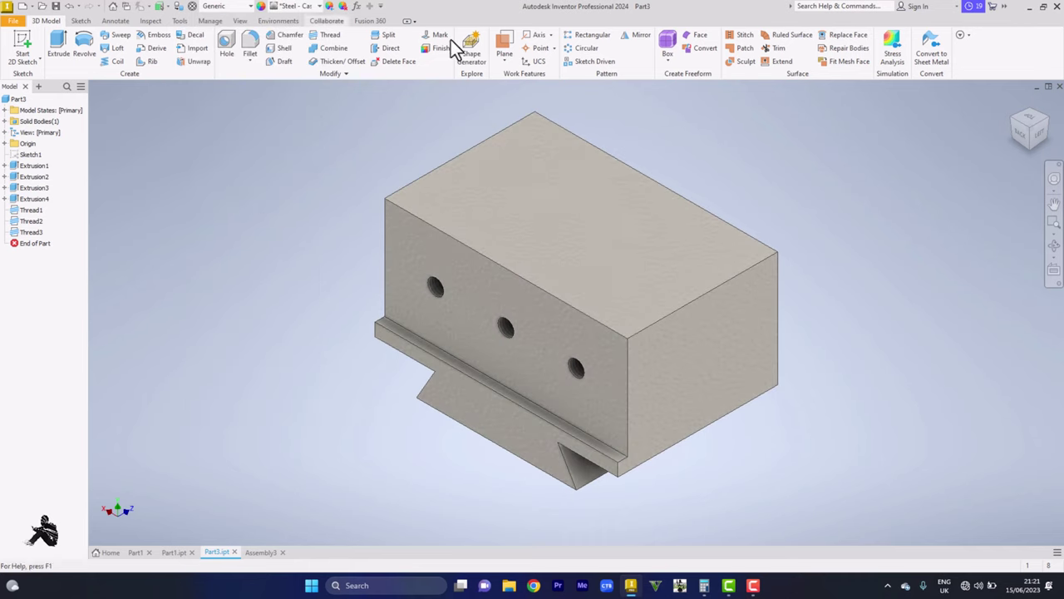
click(259, 553)
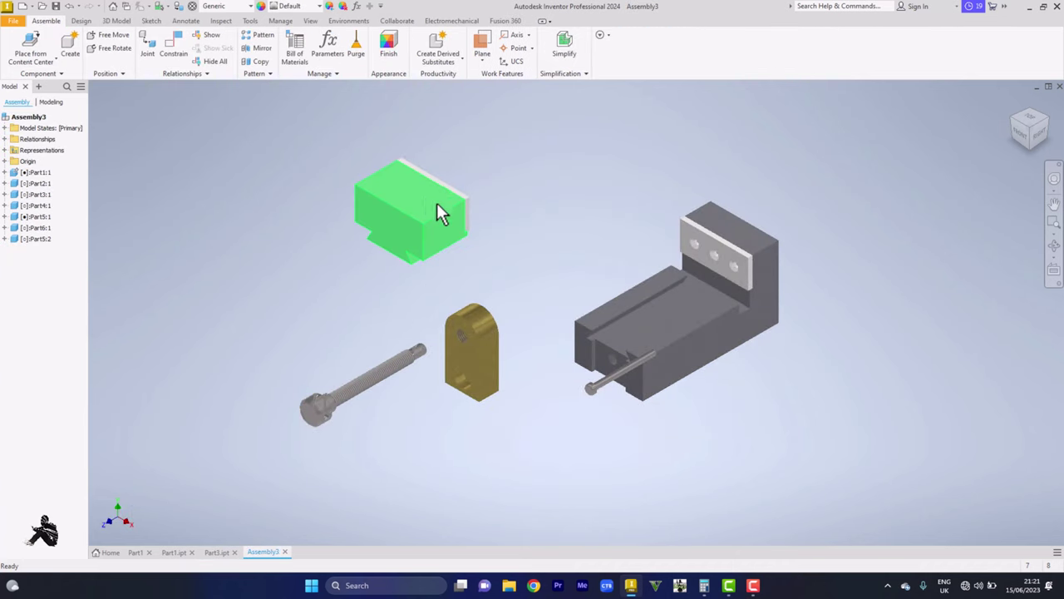
- Move the jaw block nearer the vice base and mate its dovetail's bottom face to the base's slide floor with a 0 mm offset
drag(434, 204, 549, 253)
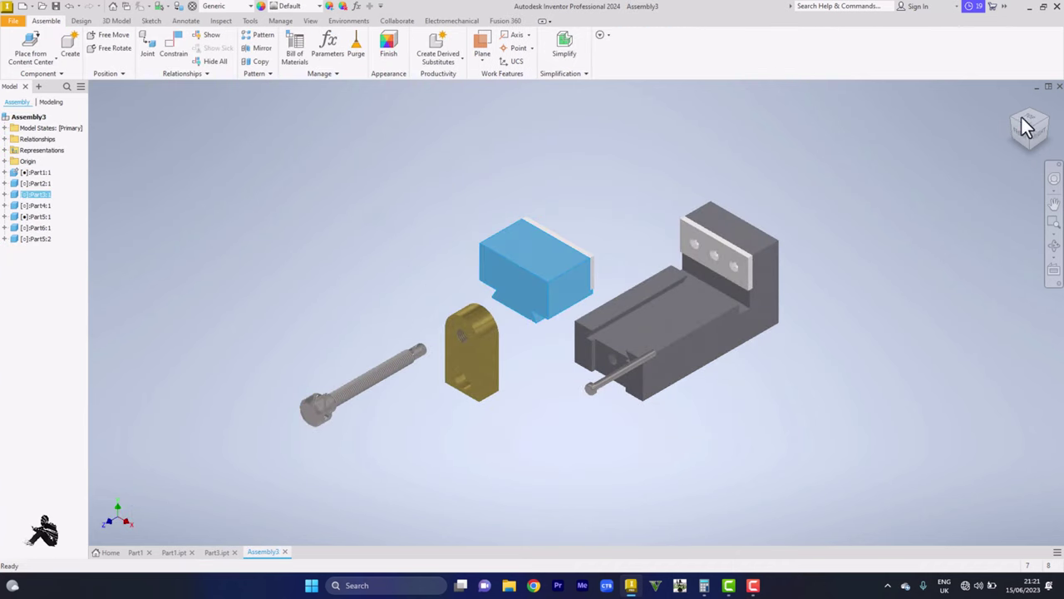
click(908, 220)
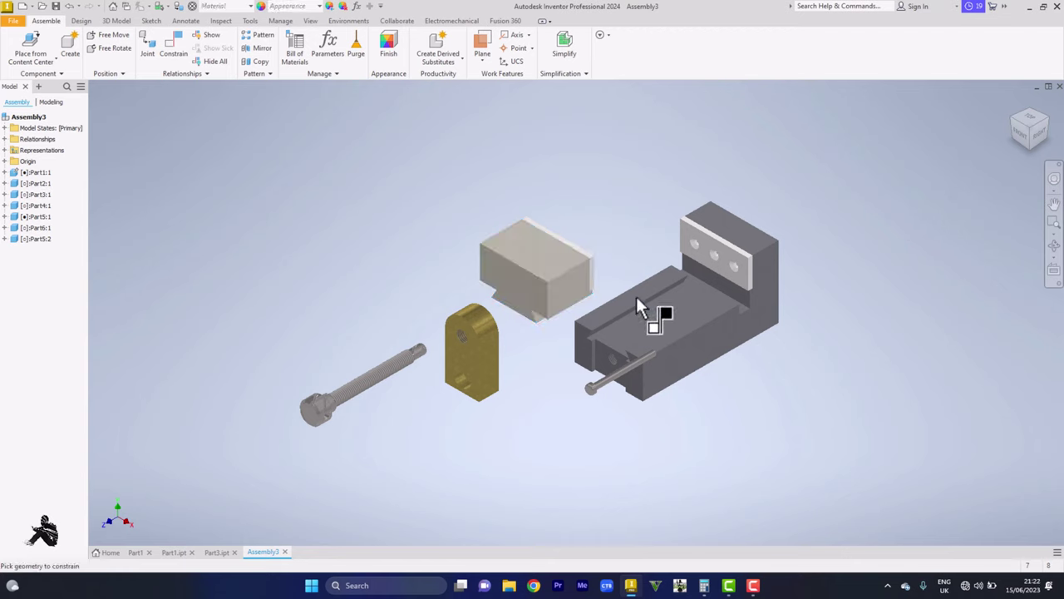
click(657, 322)
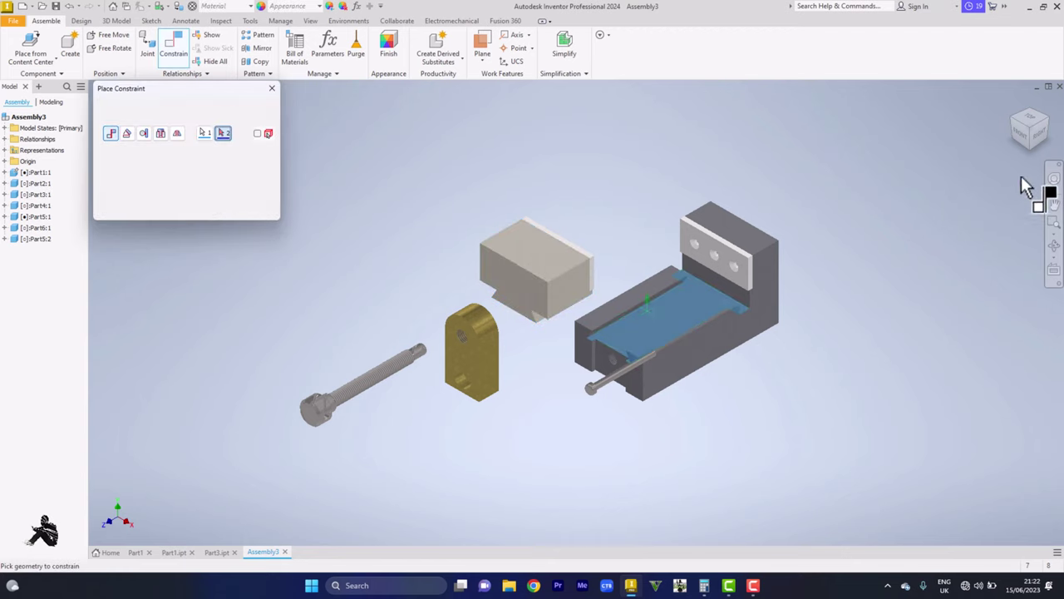
click(1029, 143)
scroll(541, 337, down, 4)
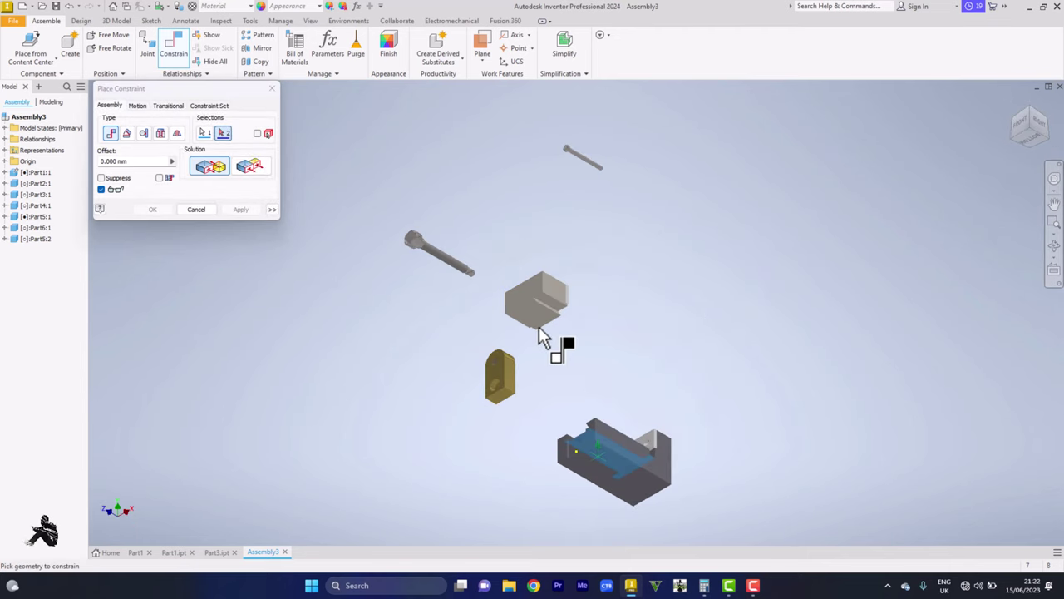
click(542, 319)
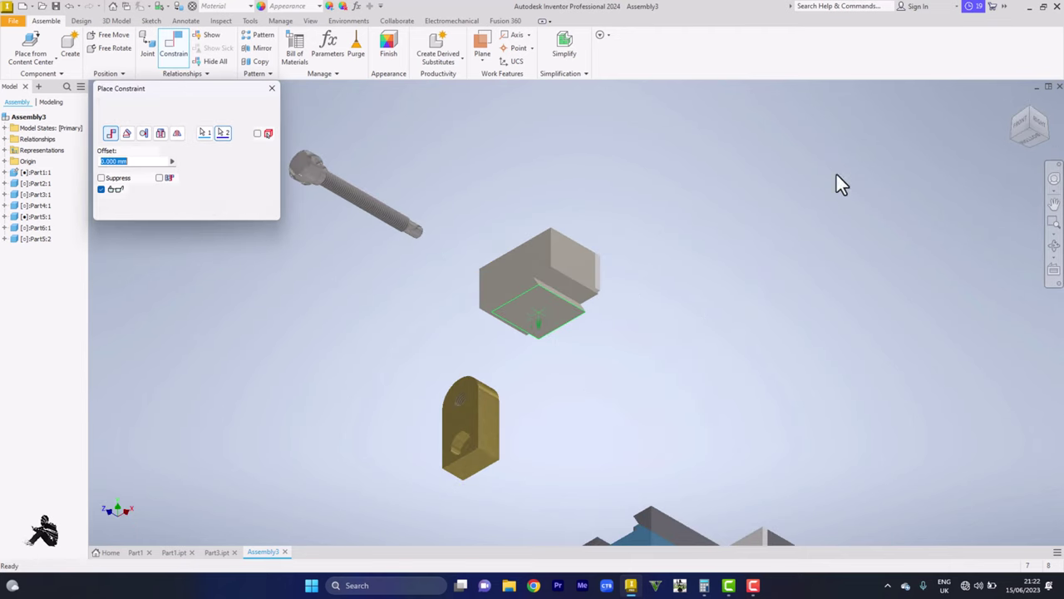
click(153, 209)
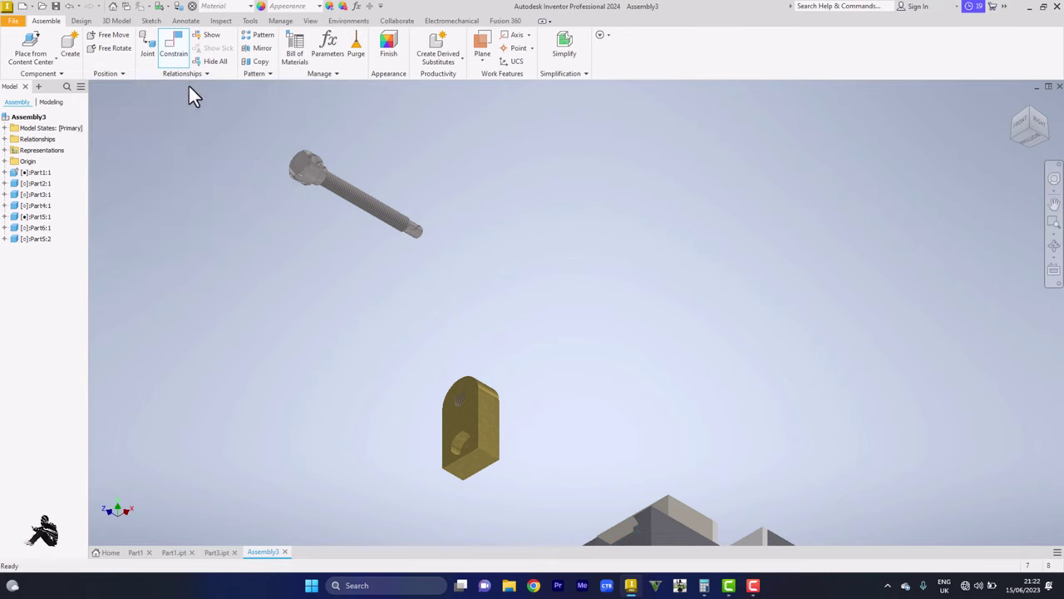
click(1013, 102)
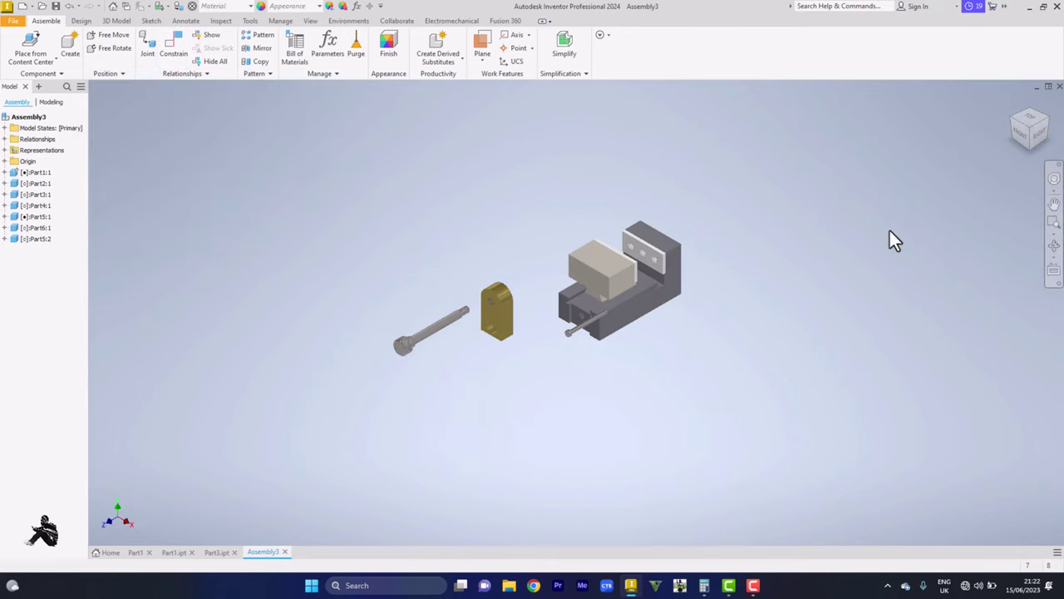
- Move the jaw block sideways off the base along its mated plane so the slide channel is exposed
key(c)
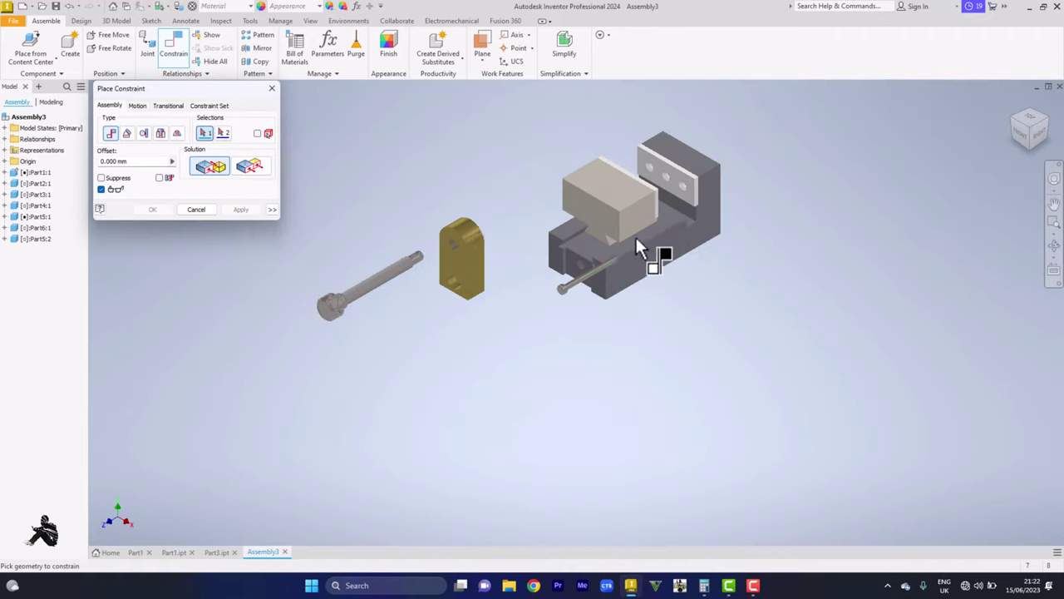
click(196, 210)
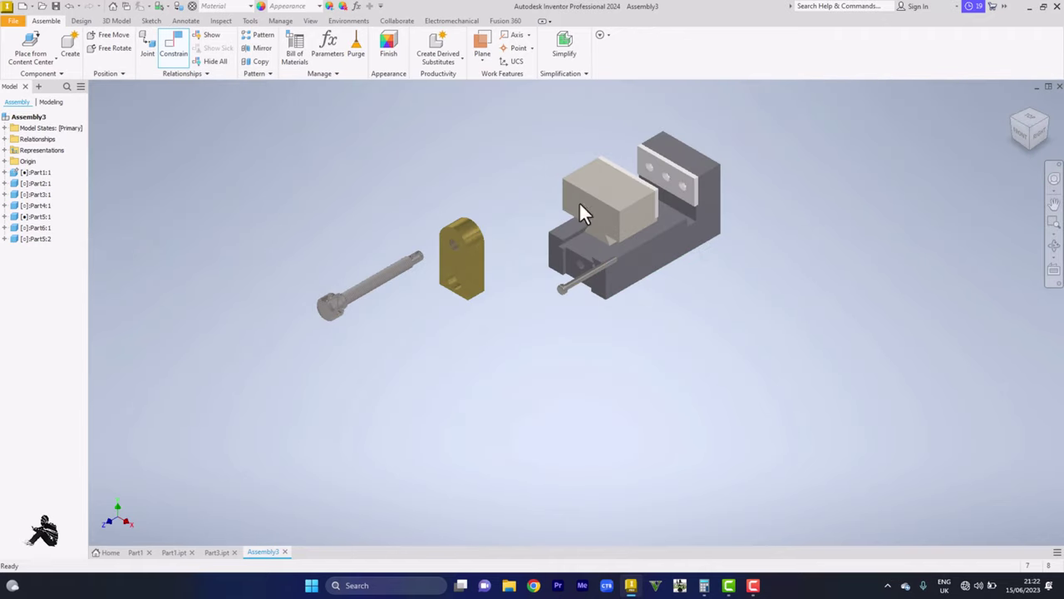
drag(619, 200, 572, 172)
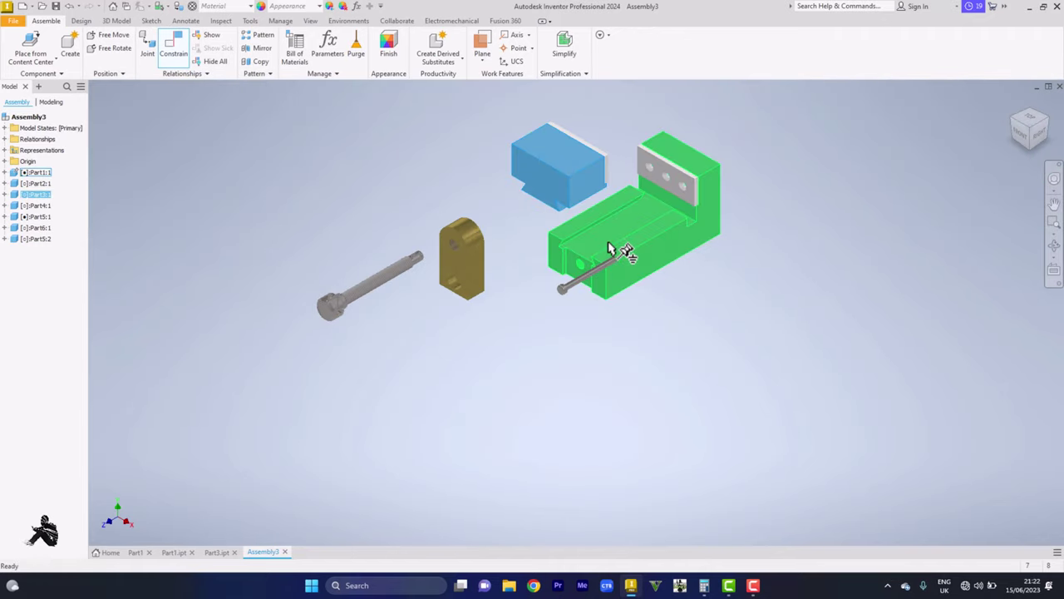
- Mate the long edge of the base's slide floor to the matching bottom edge of the jaw block's dovetail with a 0 mm offset
key(c)
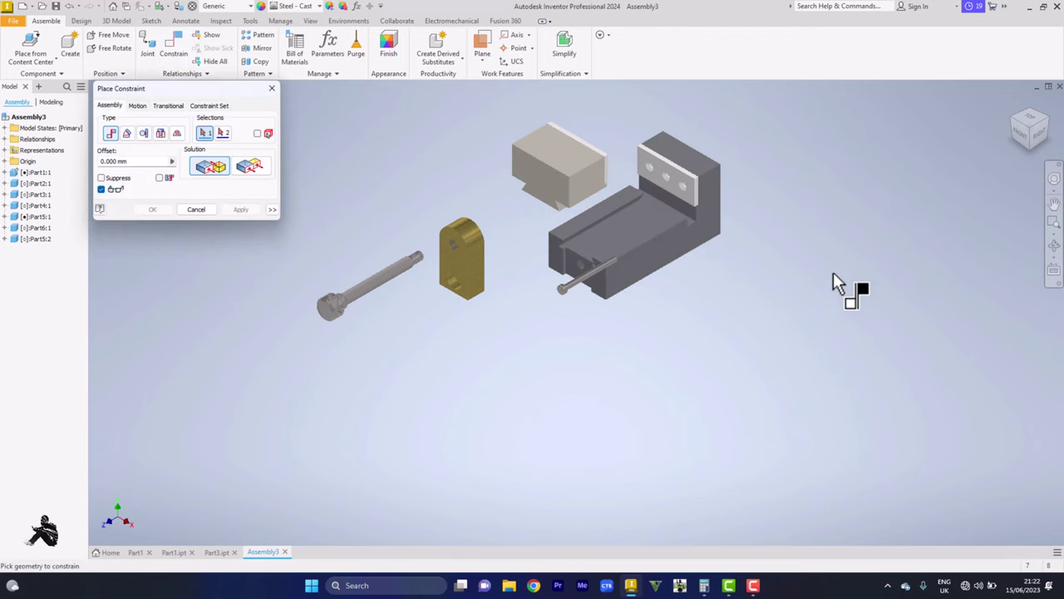
scroll(652, 237, up, 5)
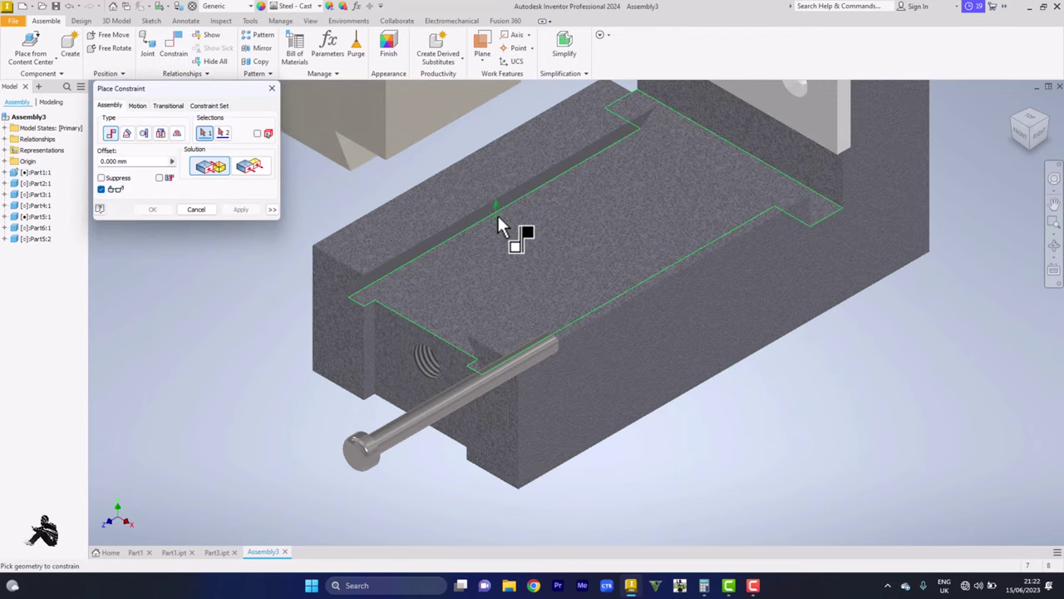
scroll(500, 220, up, 6)
scroll(485, 215, down, 6)
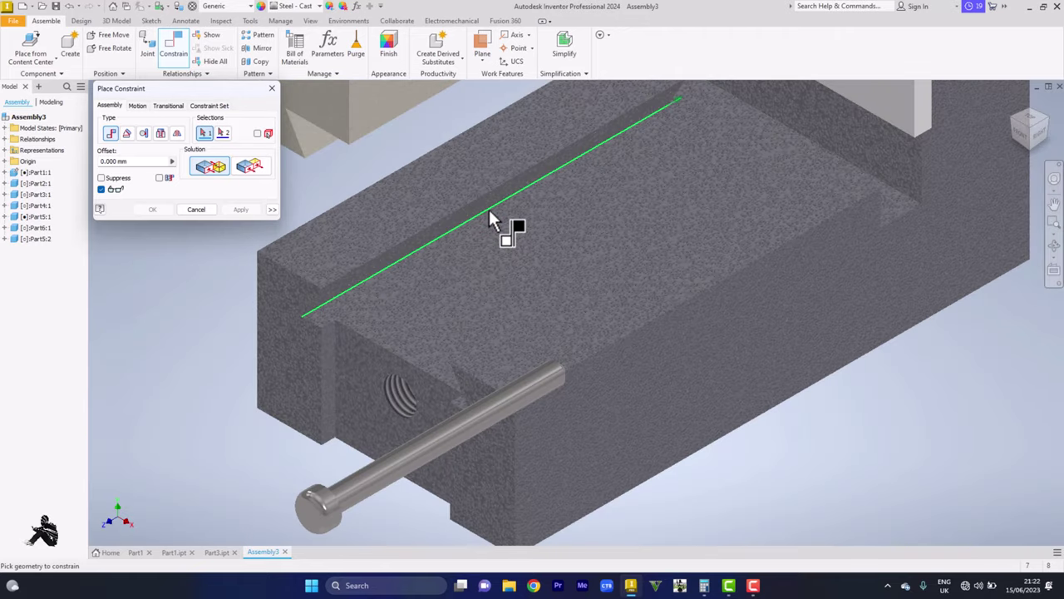
click(487, 210)
scroll(532, 204, down, 3)
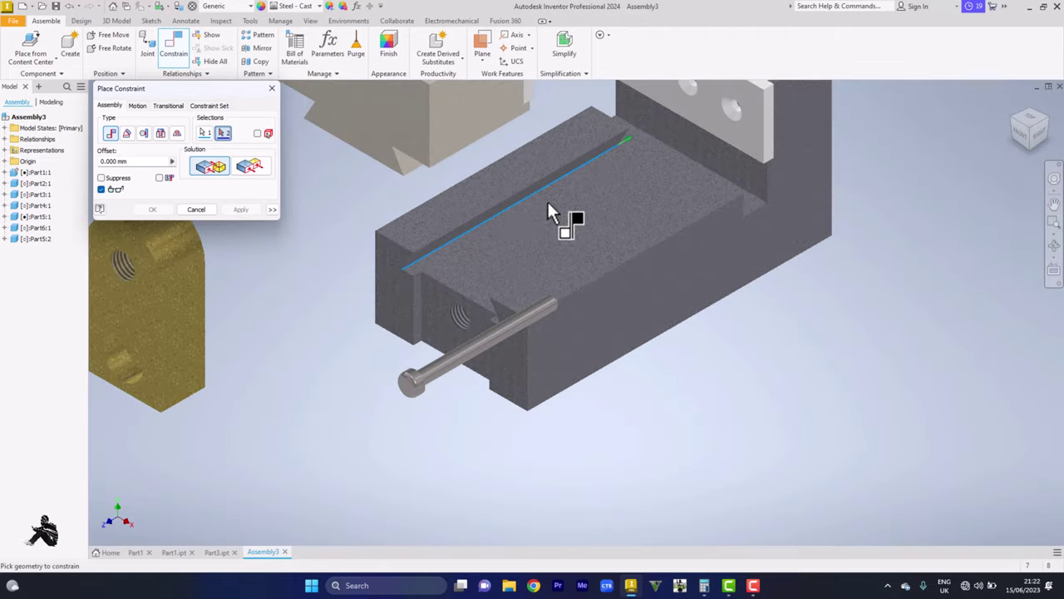
click(1035, 119)
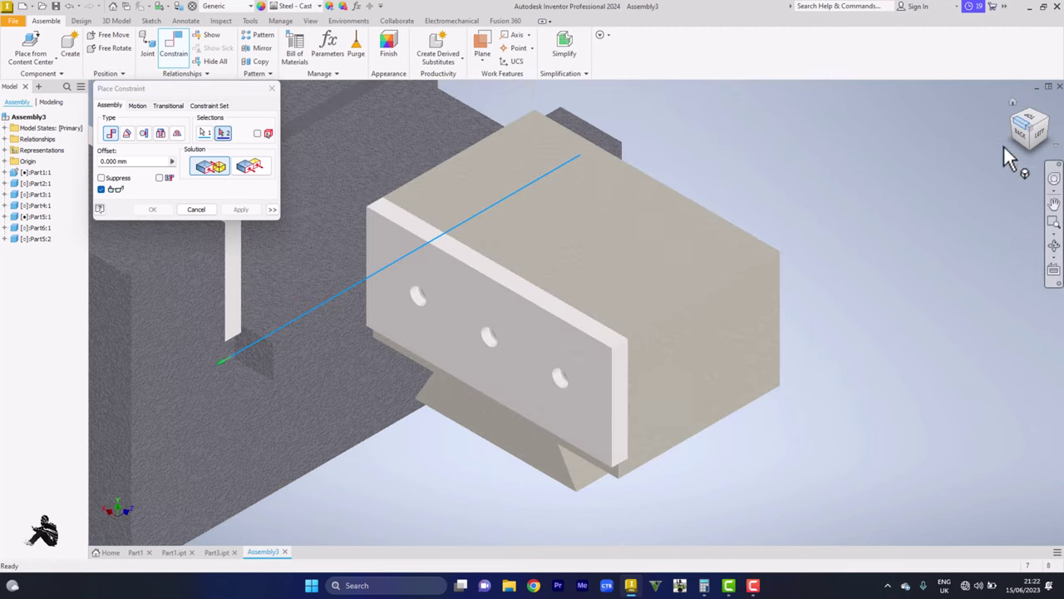
click(590, 495)
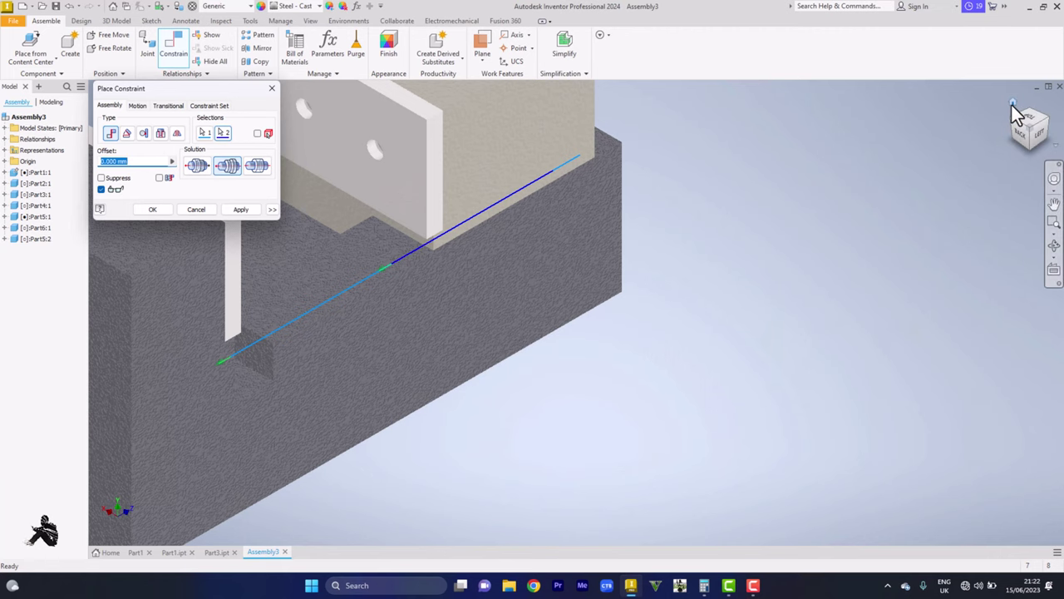
click(1012, 102)
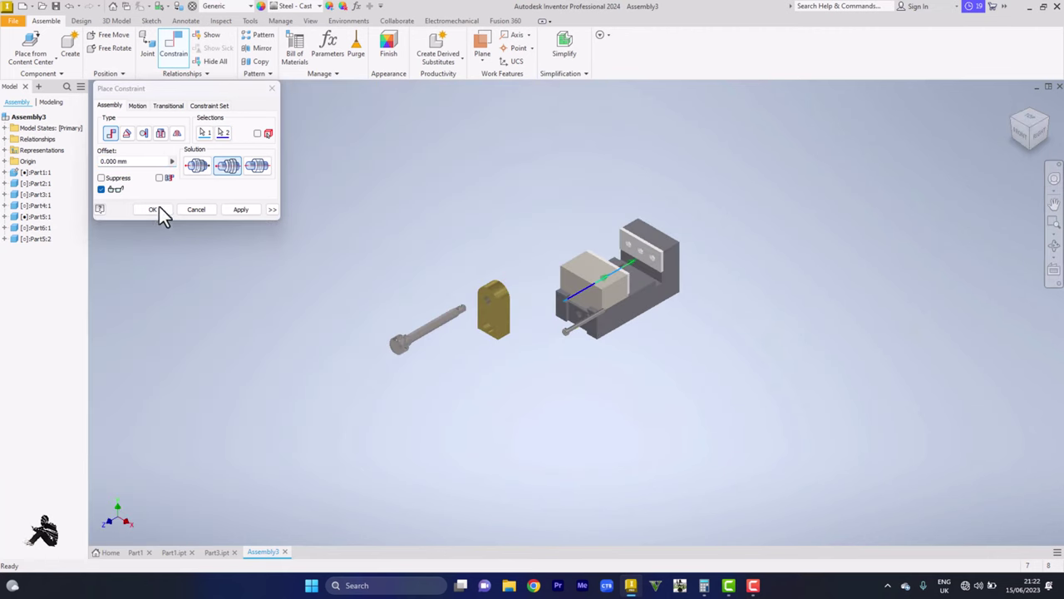
click(155, 209)
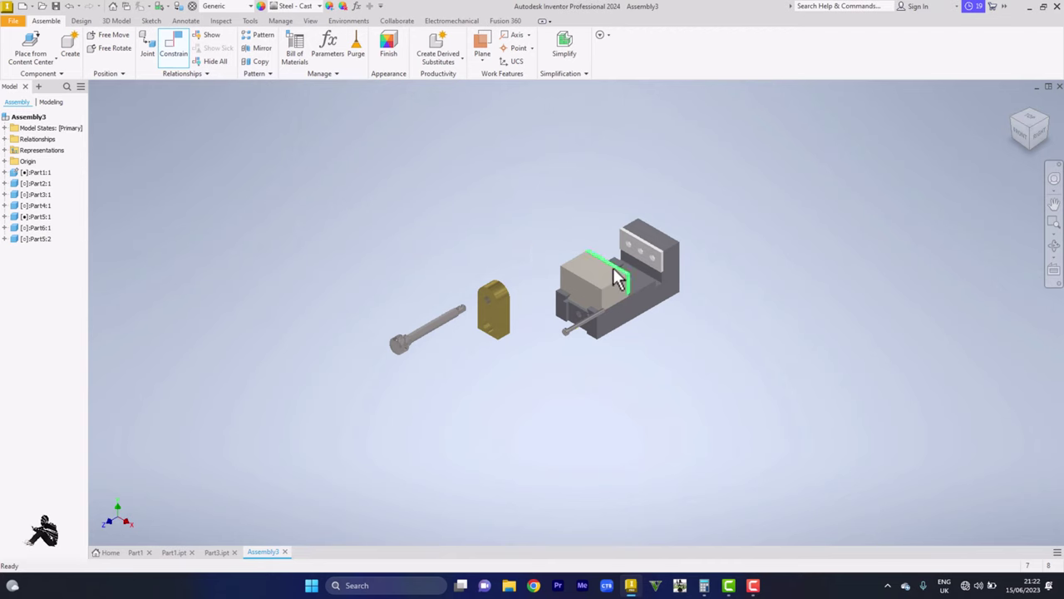
- Slide the jaw block along the base's channel toward the fixed jaw to test its travel
scroll(557, 305, up, 3)
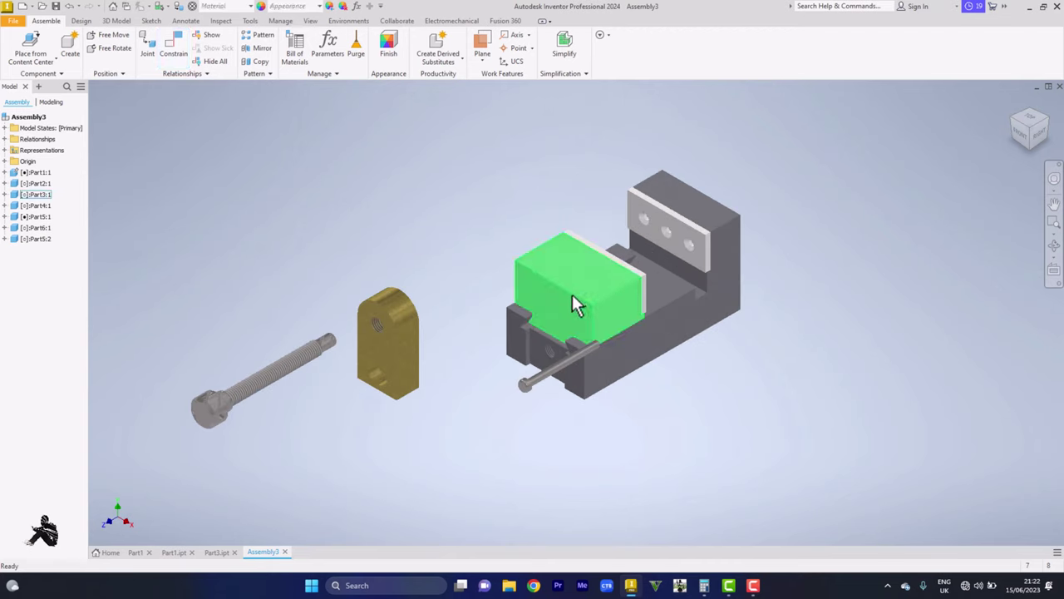
mouse_move(600, 282)
mouse_down()
mouse_move(582, 288)
mouse_move(615, 268)
mouse_move(602, 280)
mouse_up()
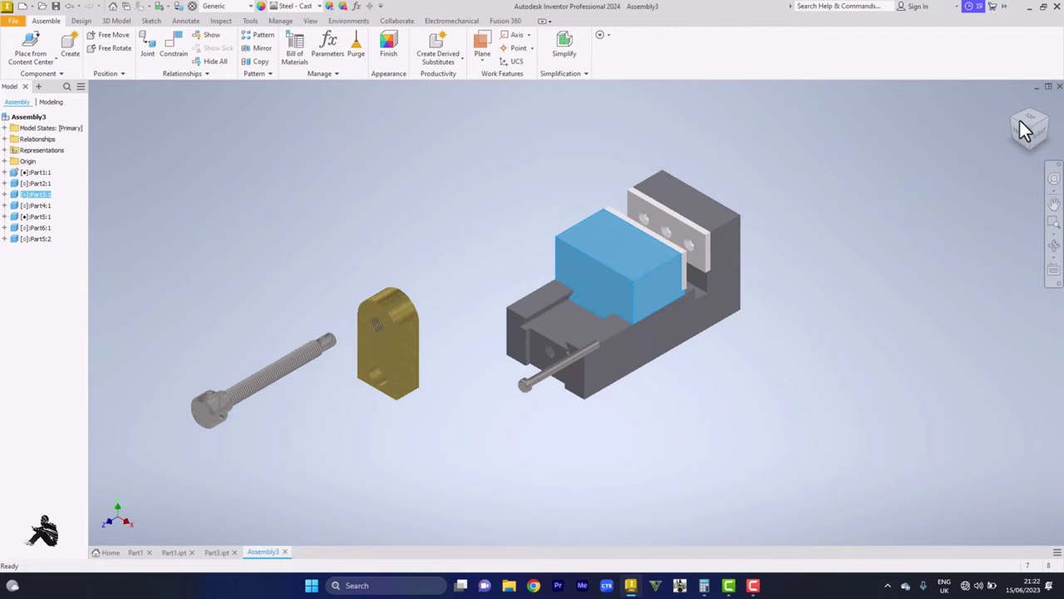
click(933, 236)
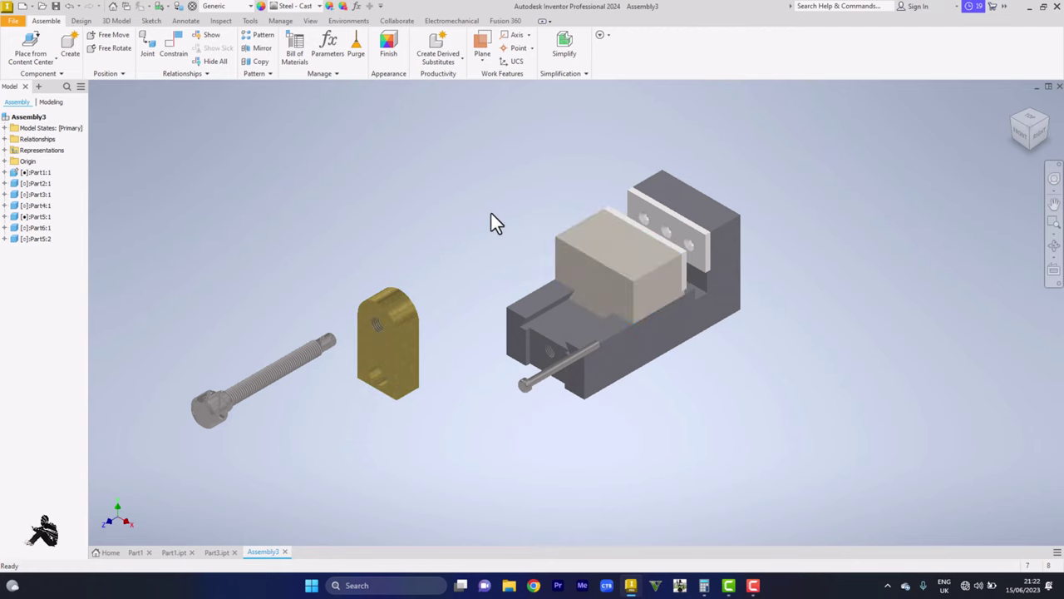
- Mate the recessed end face of the vice base to the back face of the gold plate with a 0 mm offset
key(c)
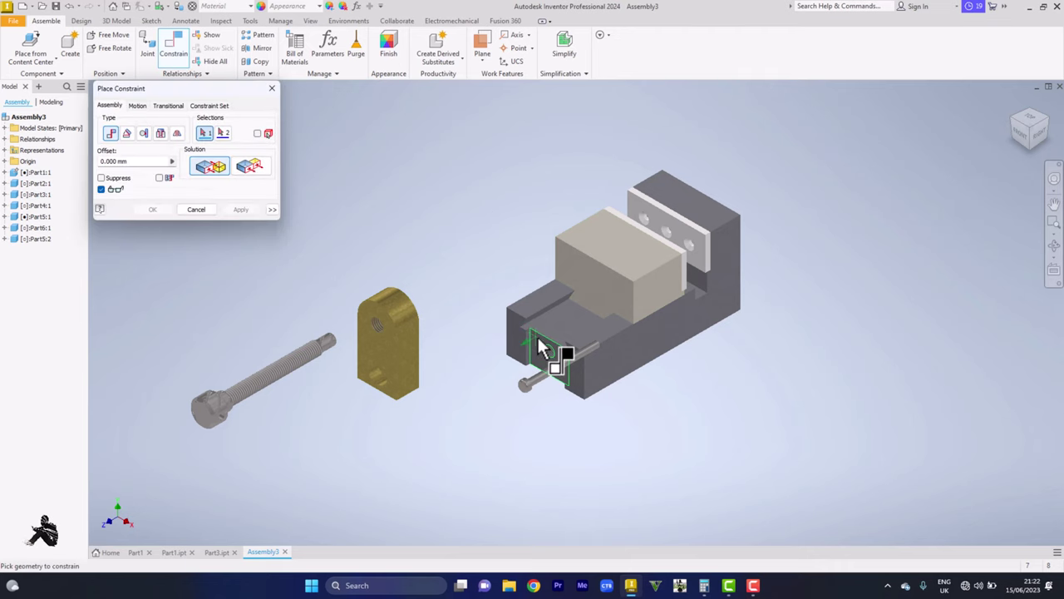
click(539, 342)
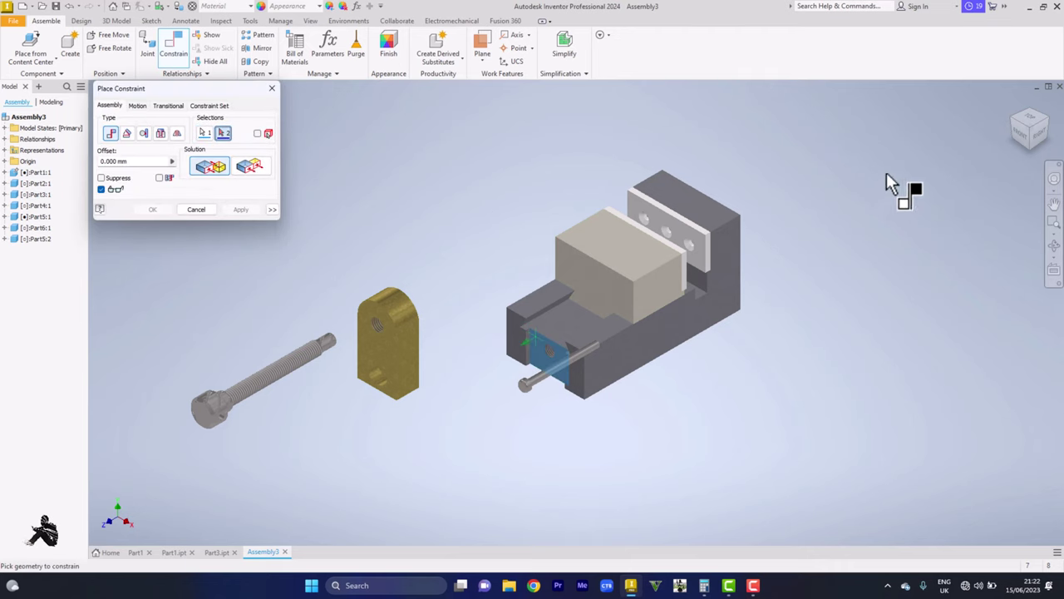
click(1033, 132)
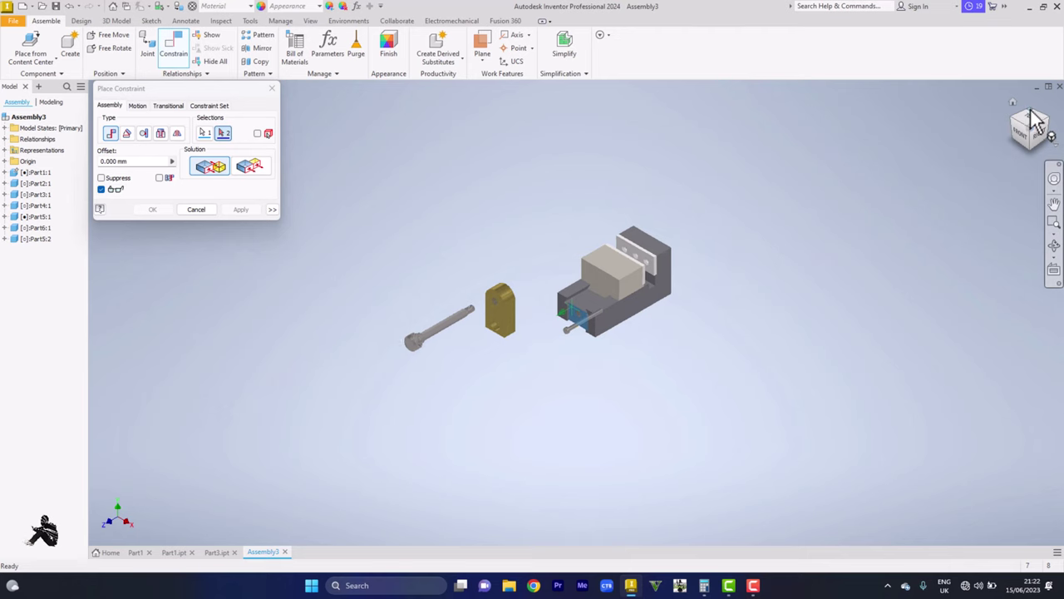
drag(1033, 119, 973, 189)
scroll(643, 427, up, 5)
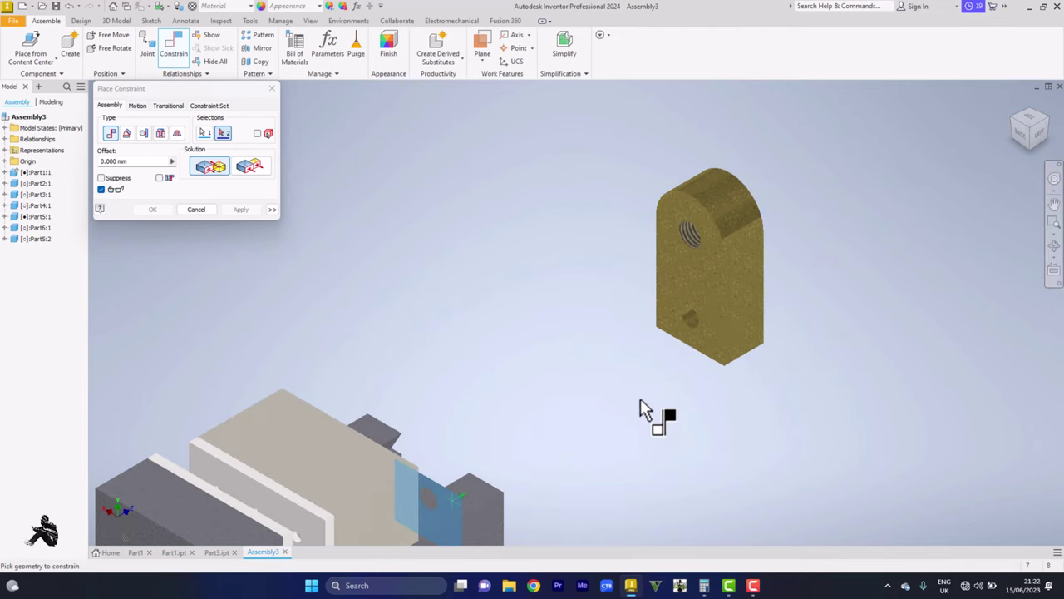
click(714, 278)
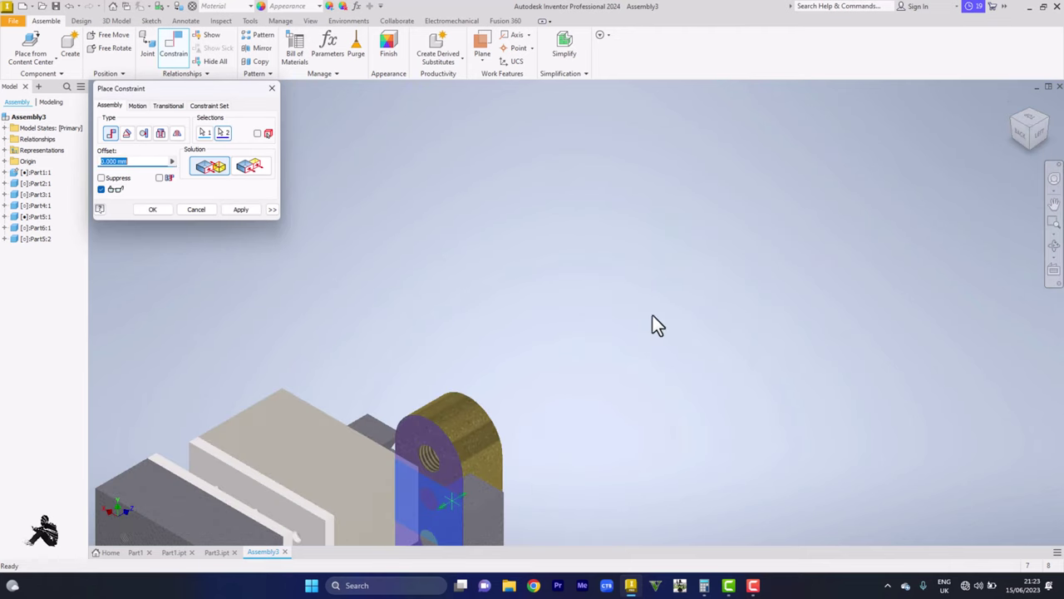
click(153, 210)
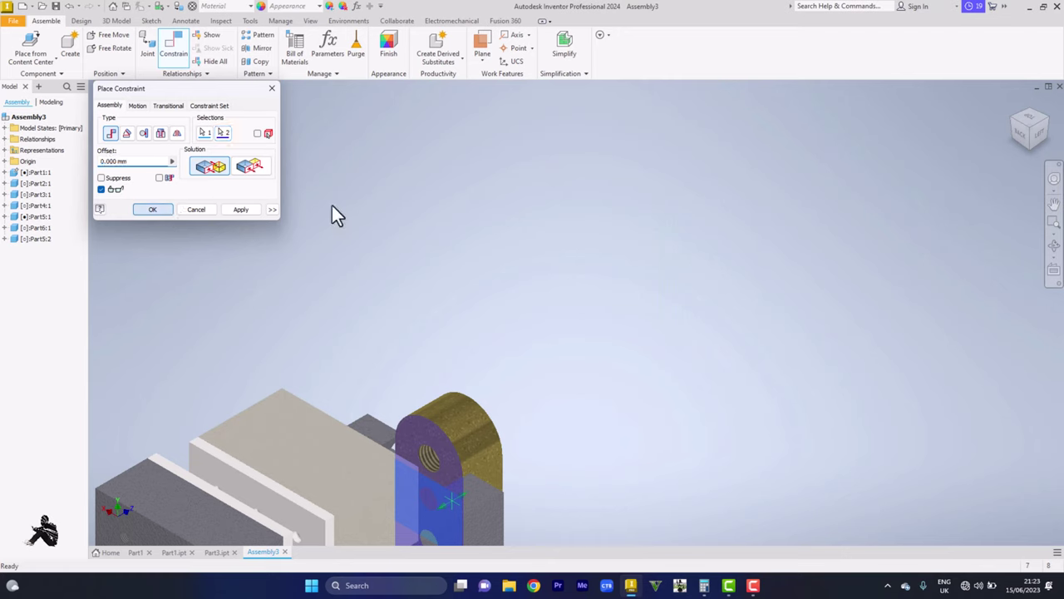
- Move the gold plate sideways along its mated plane so that the base's recessed end face is exposed
click(1018, 112)
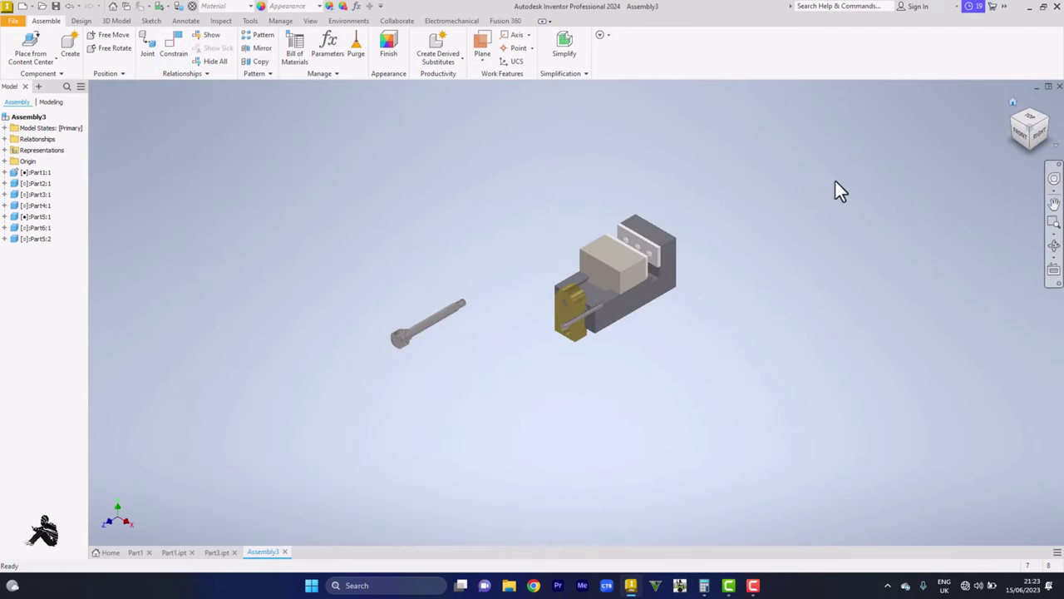
scroll(498, 274, up, 5)
drag(463, 243, 363, 254)
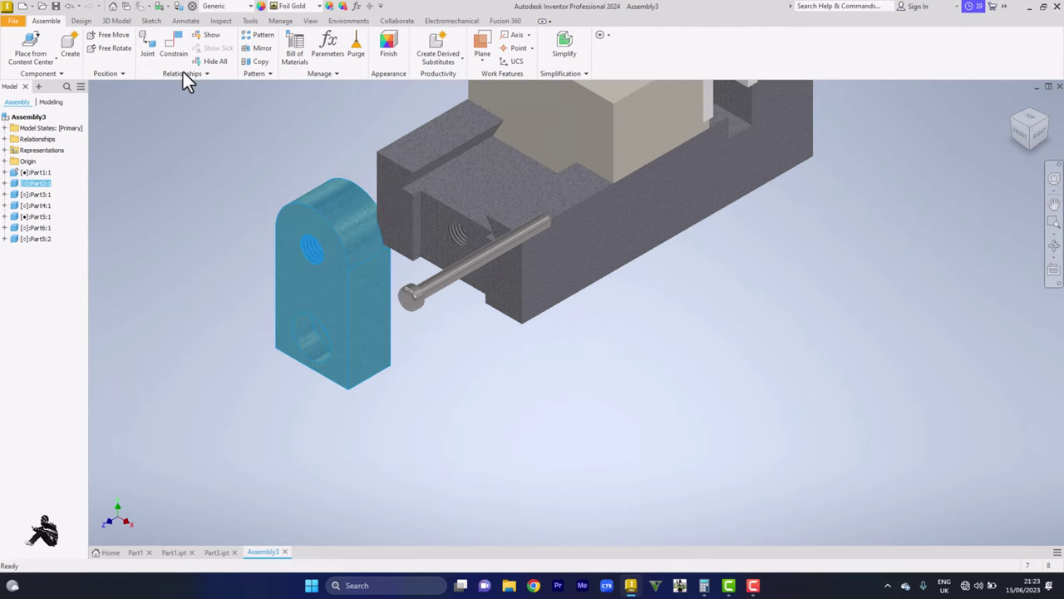
- Mate the vertical edge of the base's end recess to the matching vertical back edge of the gold plate with a 0 mm offset
key(c)
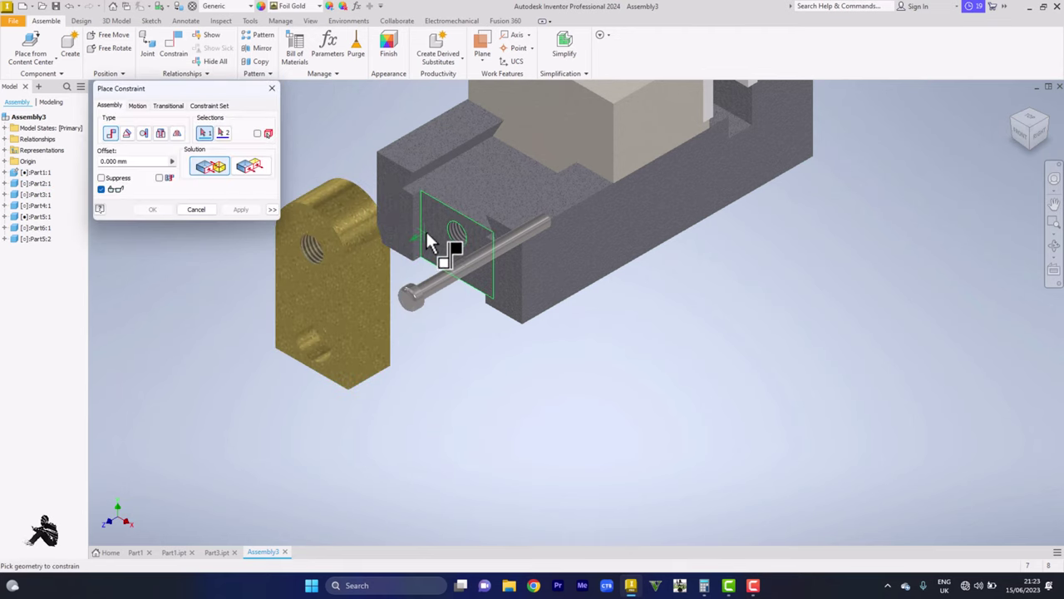
click(420, 228)
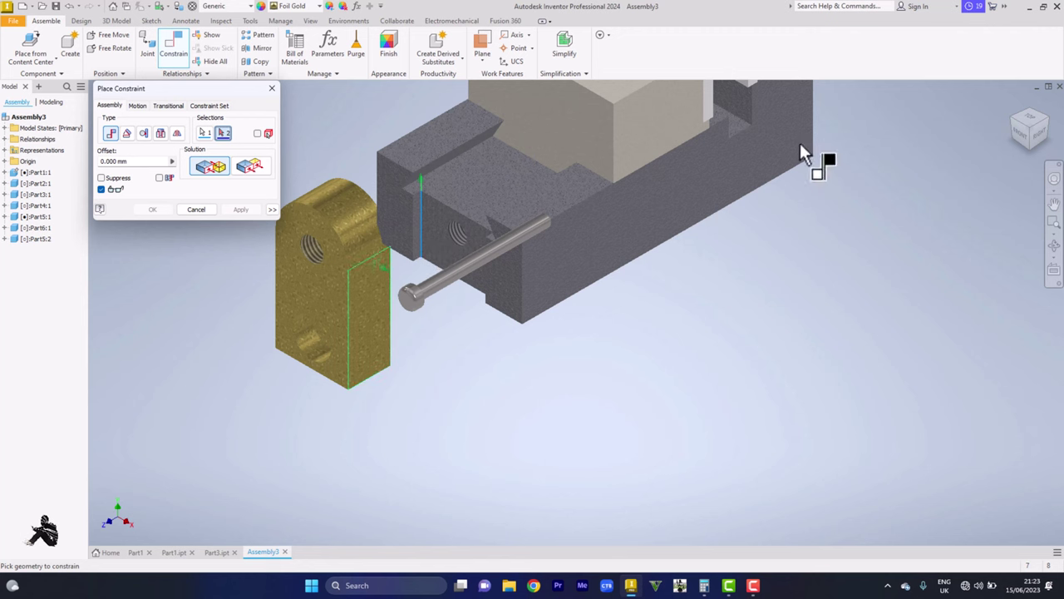
click(1037, 121)
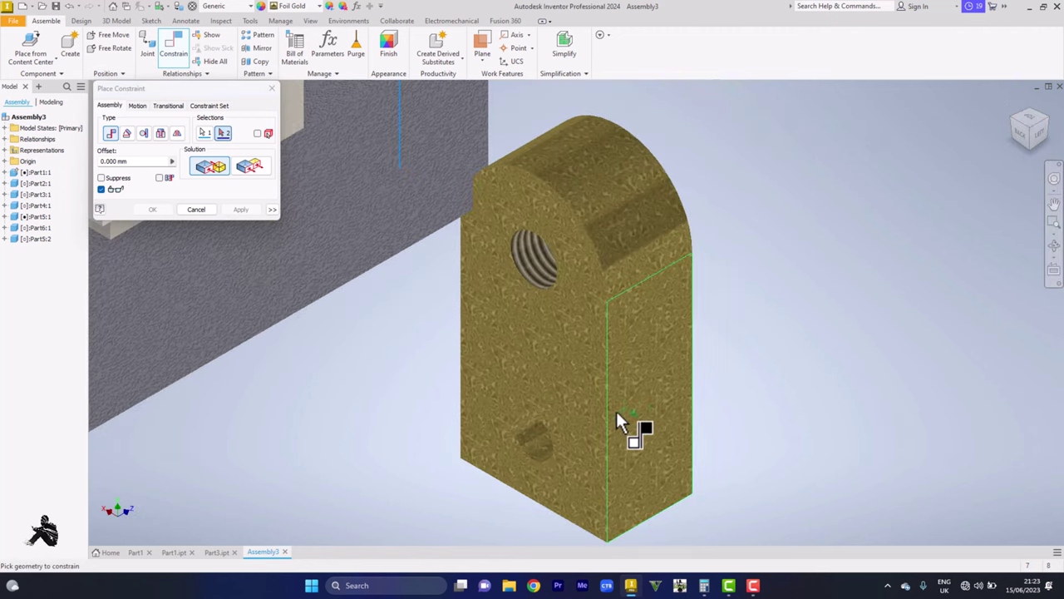
click(610, 416)
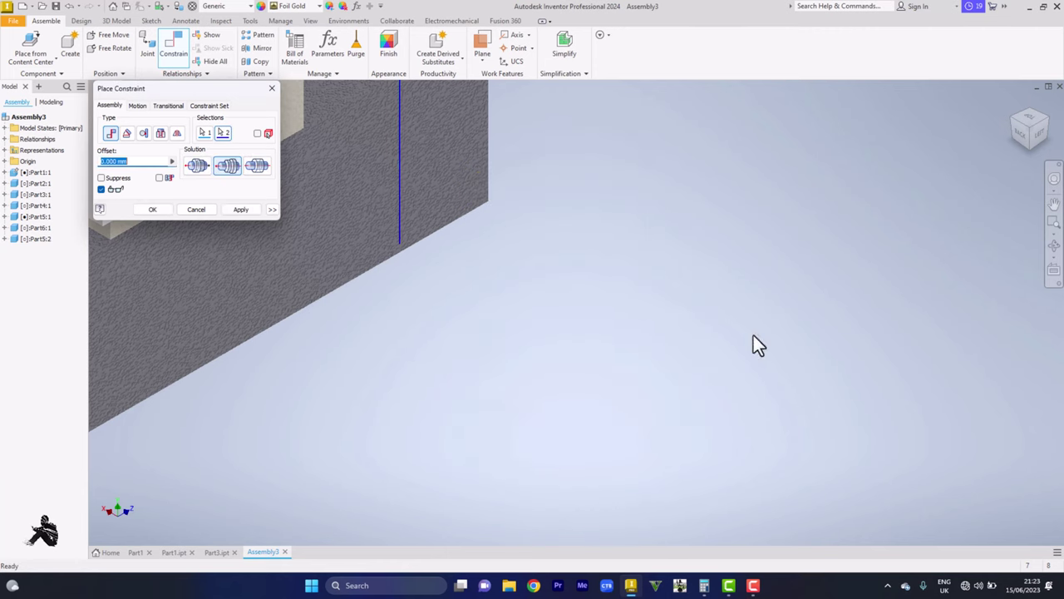
click(155, 210)
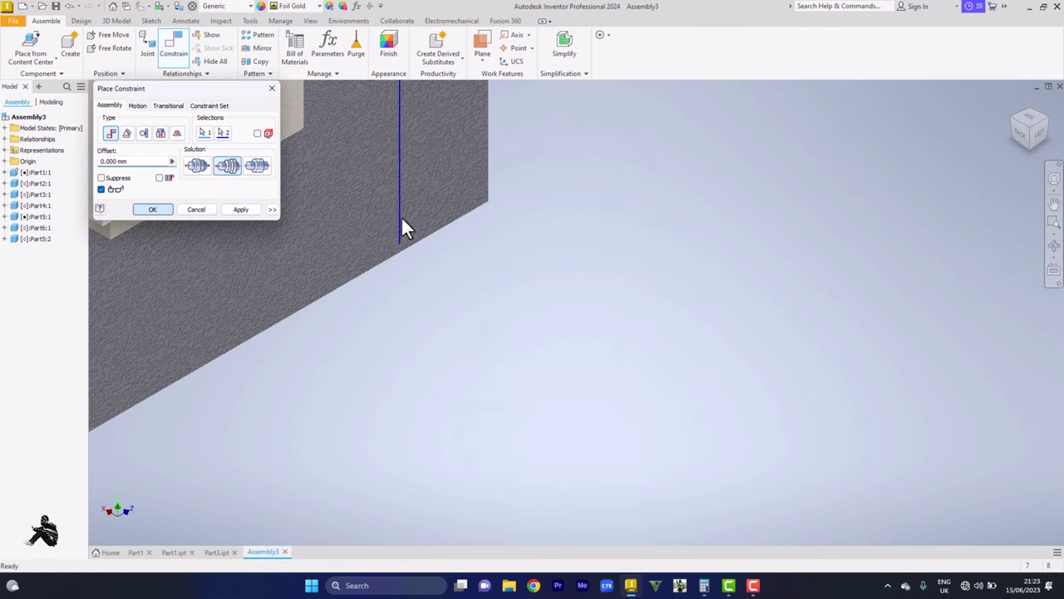
- Slide the gold plate up along its mated edge until the threaded hole in the base's end face is exposed
click(1013, 101)
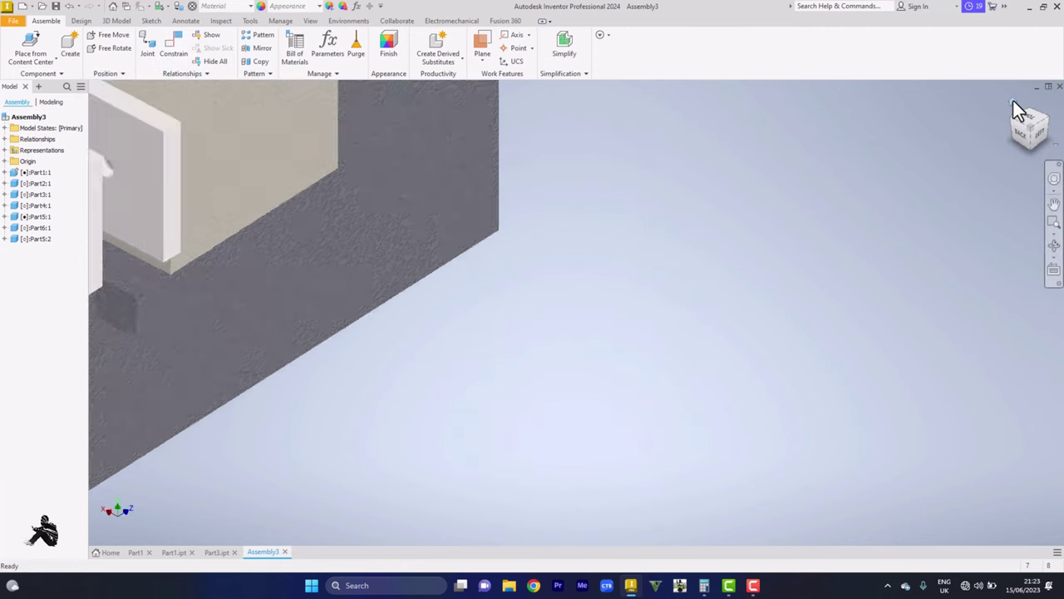
scroll(645, 333, up, 5)
mouse_move(357, 261)
mouse_down()
mouse_move(361, 173)
mouse_move(363, 274)
mouse_up()
click(1036, 140)
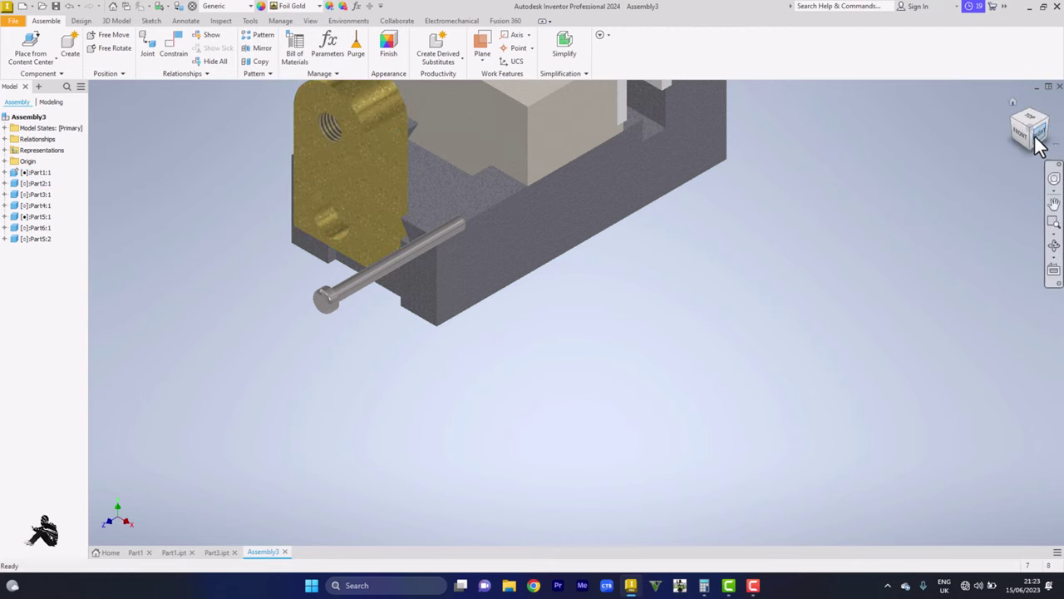
click(1041, 141)
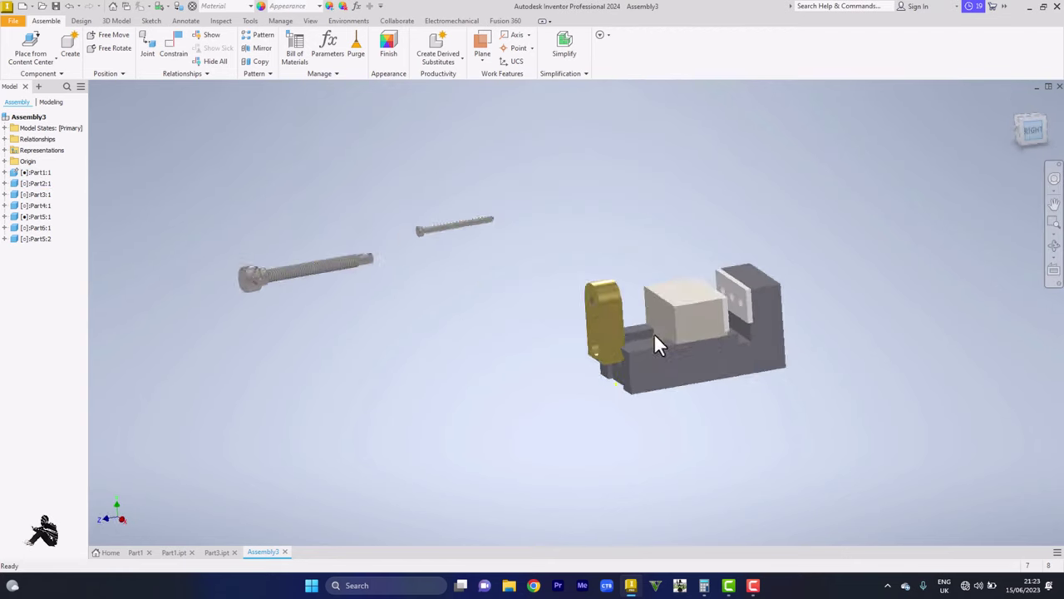
click(1012, 102)
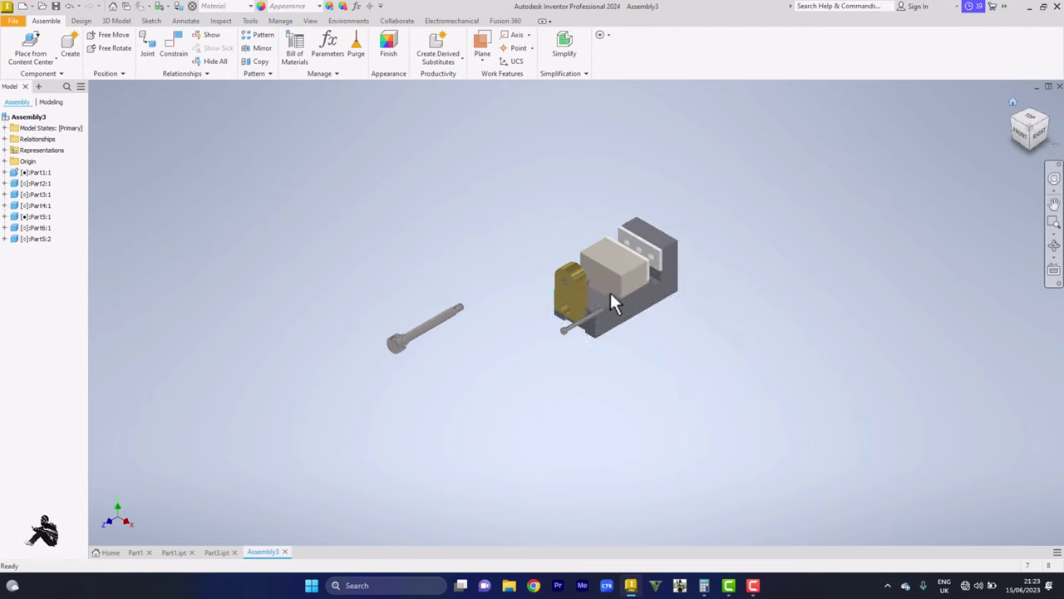
click(586, 310)
scroll(564, 314, up, 5)
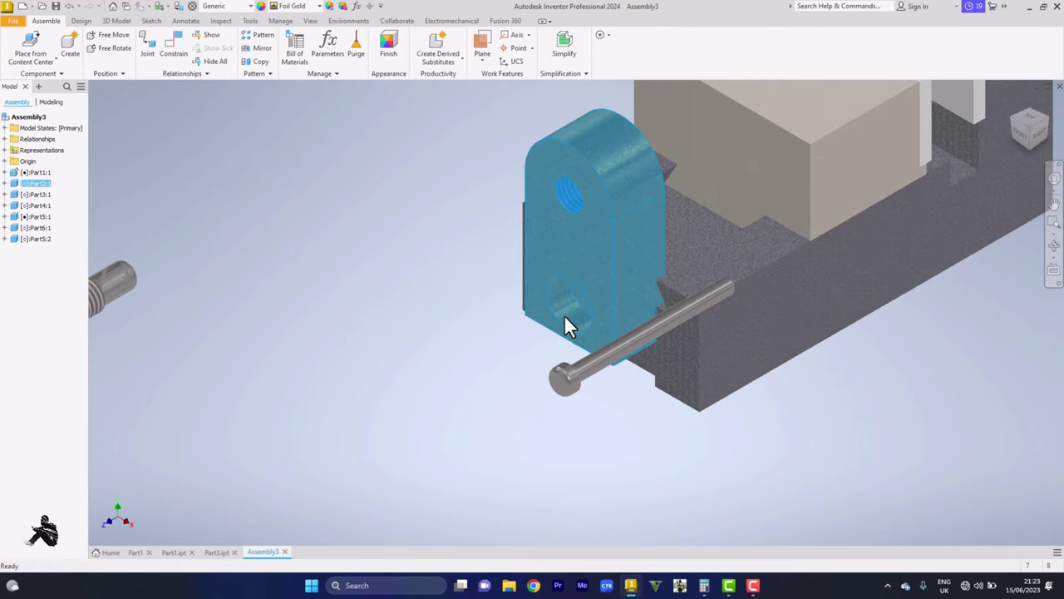
drag(649, 243, 598, 148)
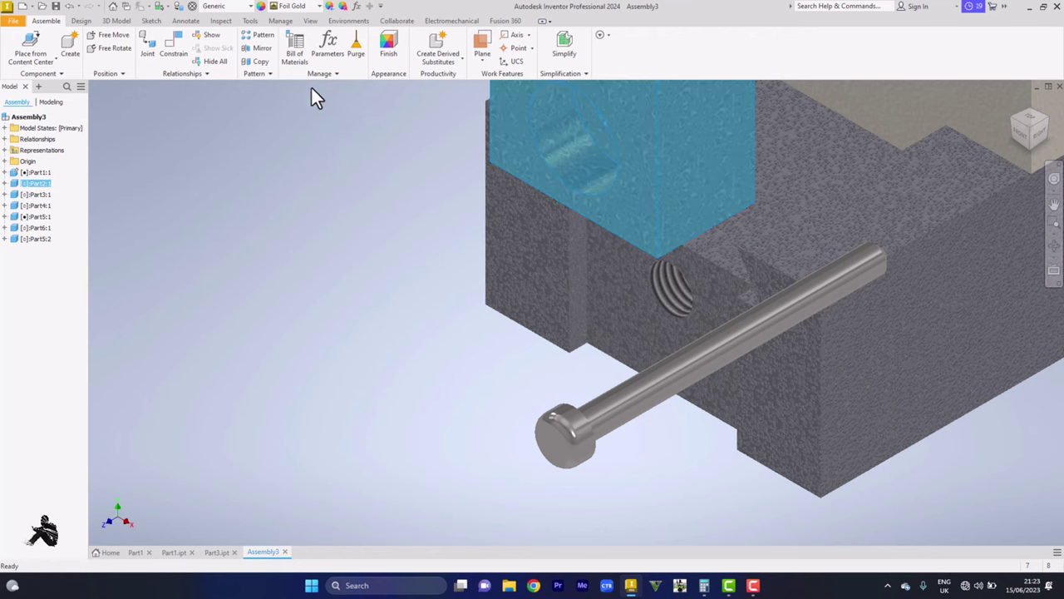
- Mate the axis of the base's threaded end hole to the axis of the gold plate's lower hole with a 0 mm offset
click(188, 65)
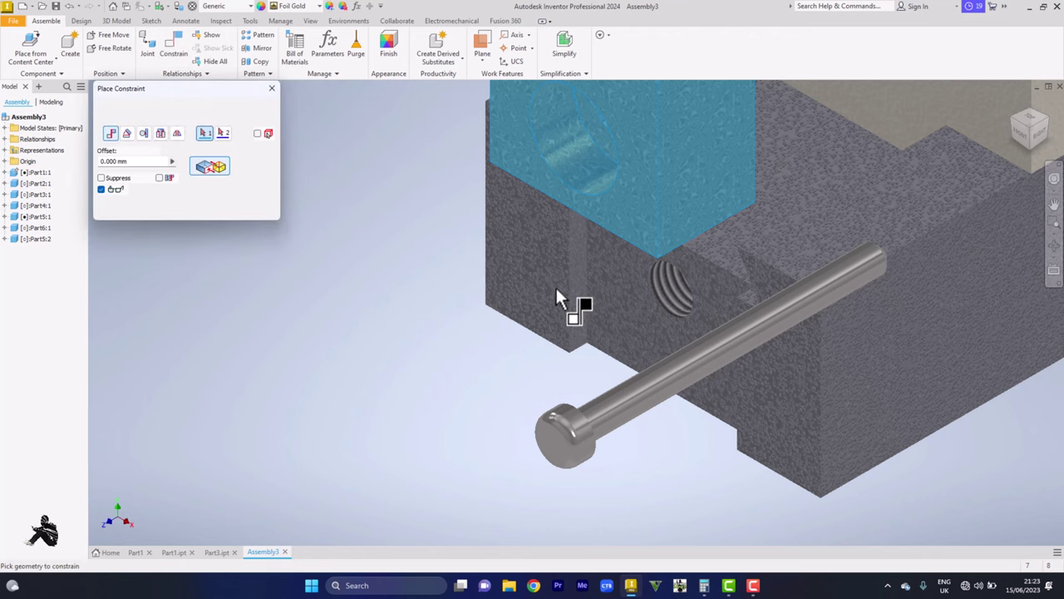
click(671, 293)
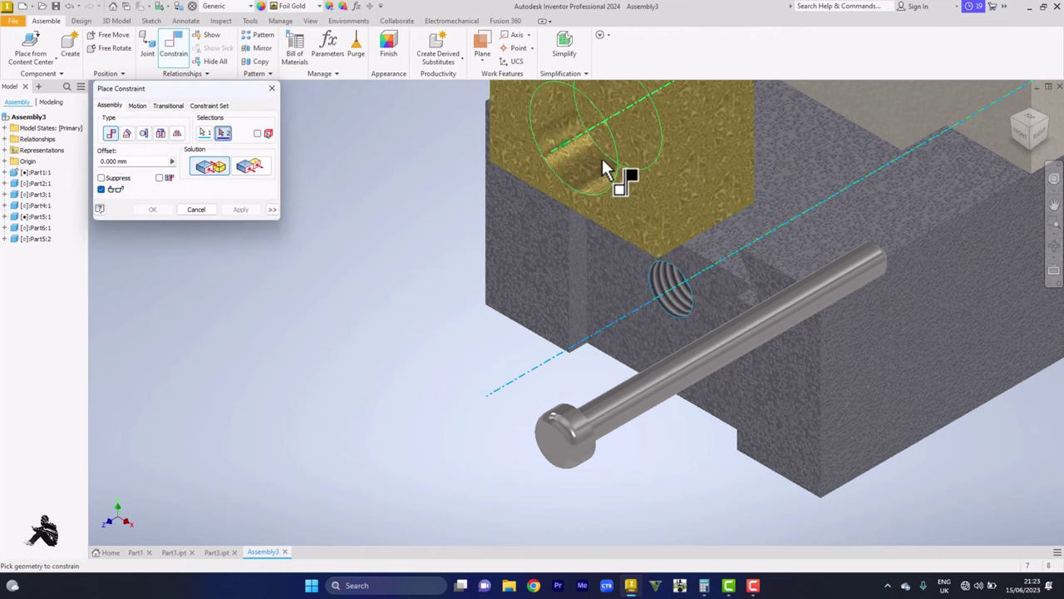
click(602, 161)
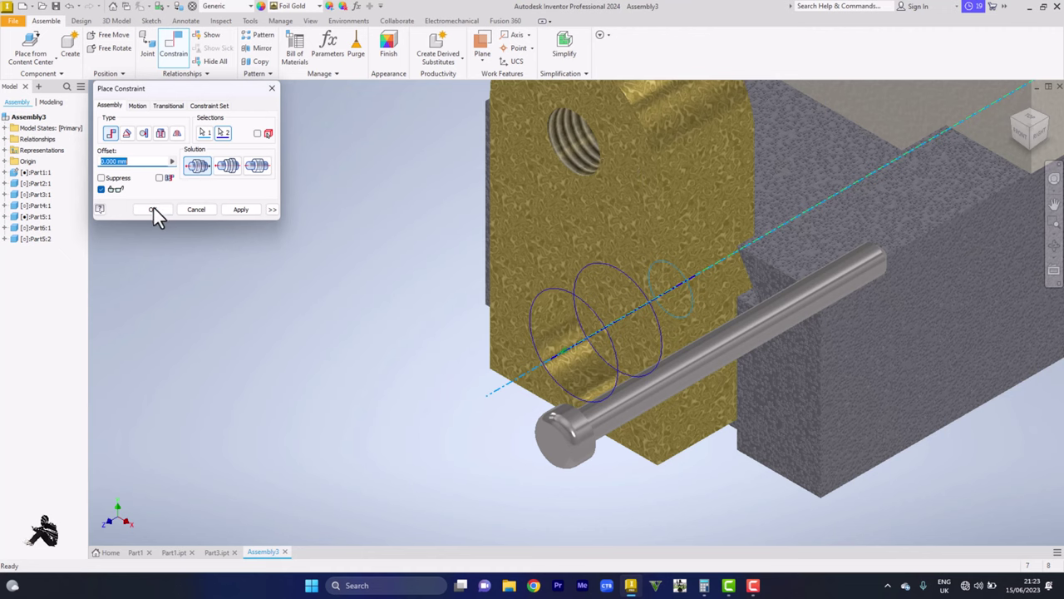
click(157, 209)
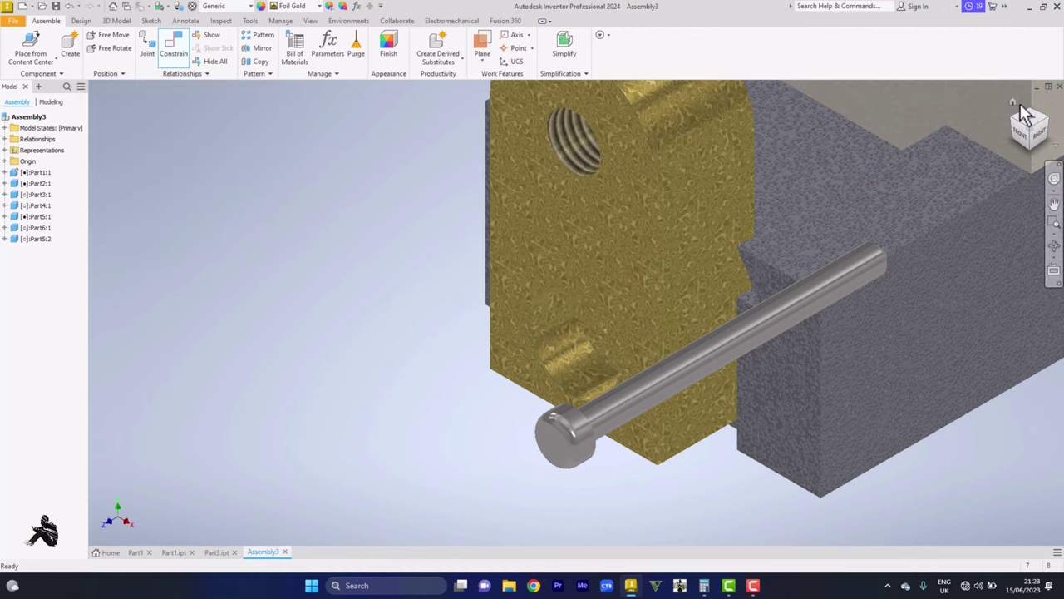
click(1013, 102)
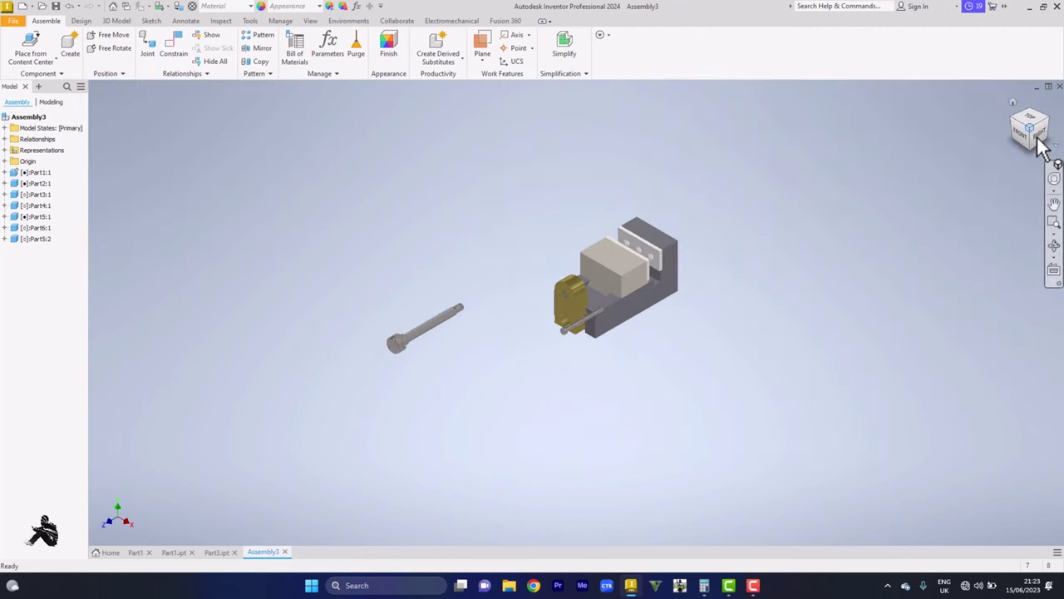
click(1039, 138)
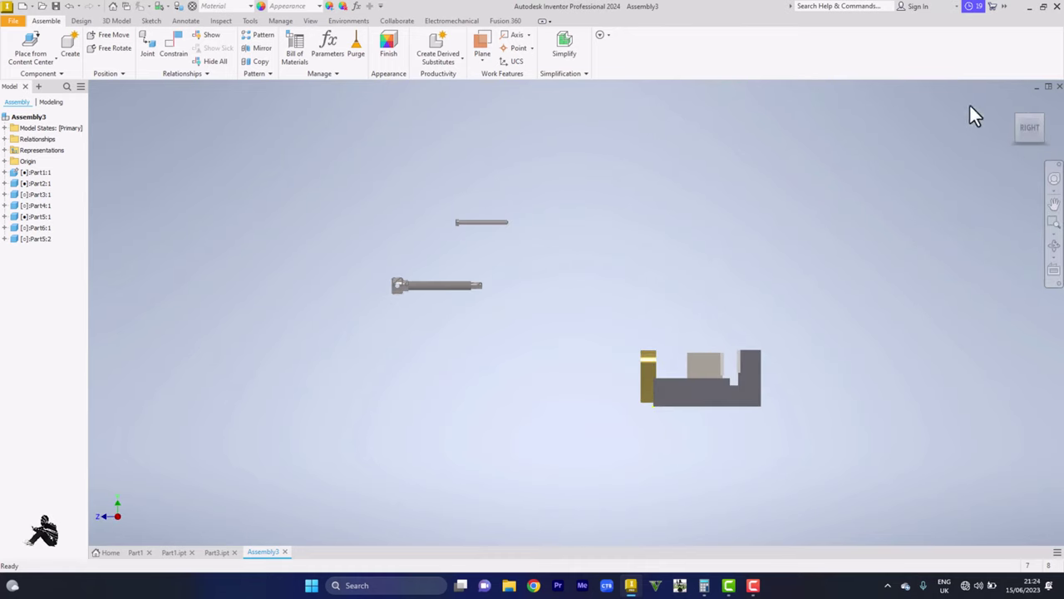
click(1013, 104)
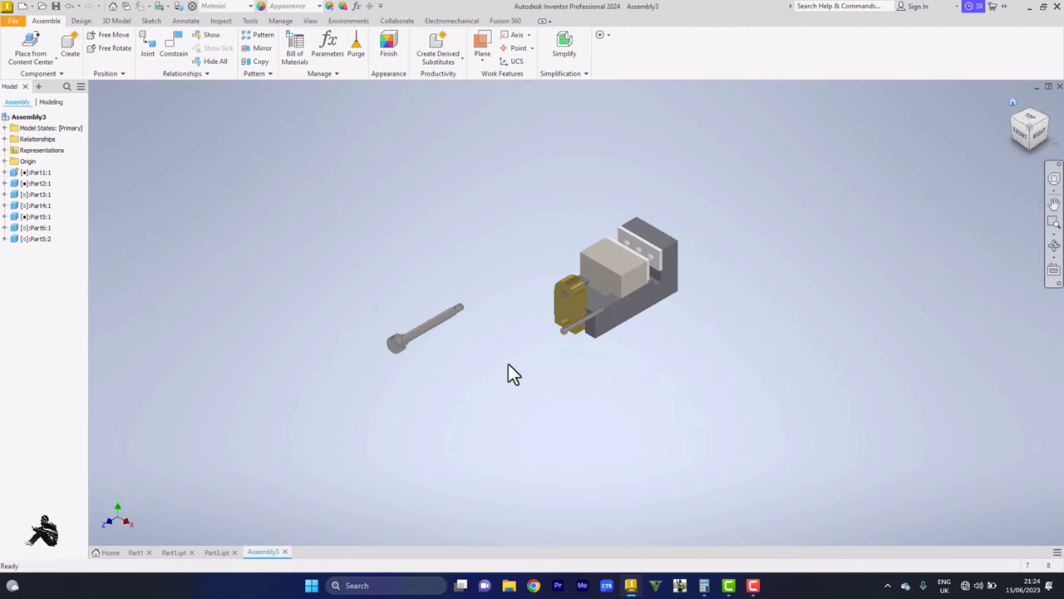
- Mate the axis of the large clamping screw to the axis of the gold plate's upper threaded hole with a 0 mm offset
scroll(506, 364, down, 5)
scroll(373, 283, up, 3)
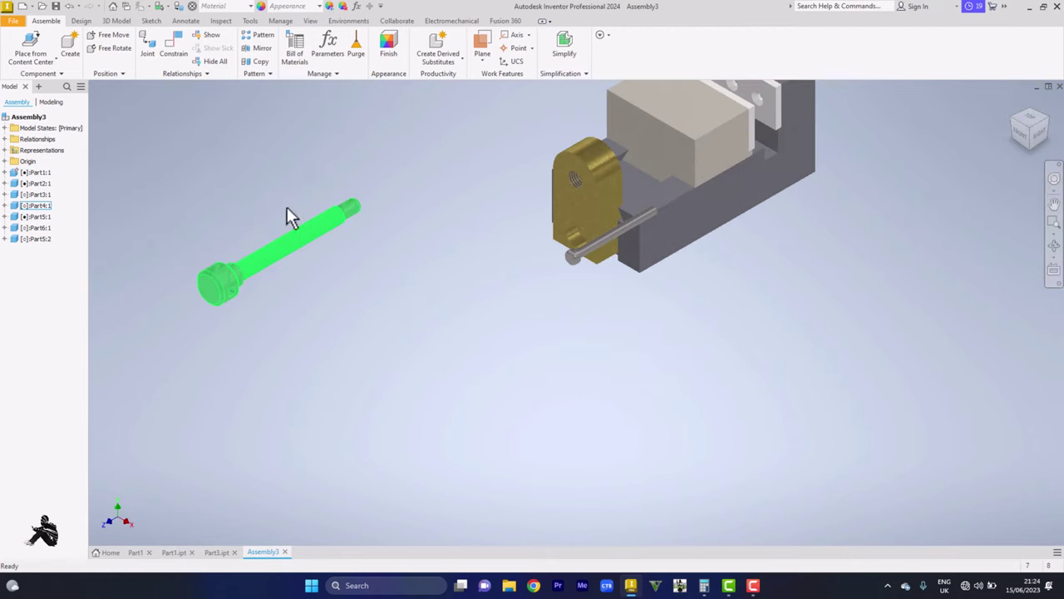
key(c)
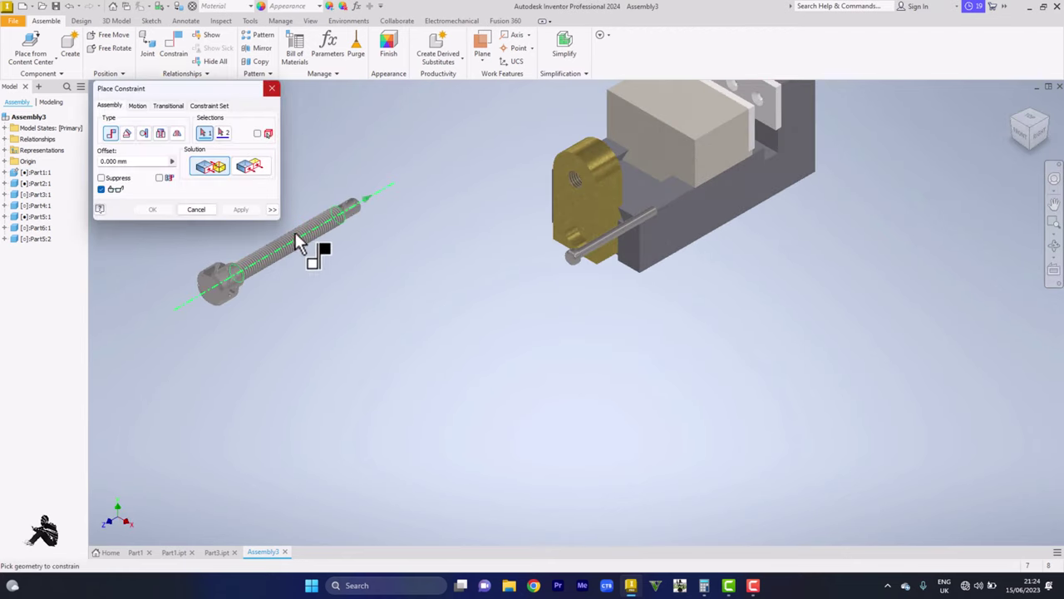
click(297, 240)
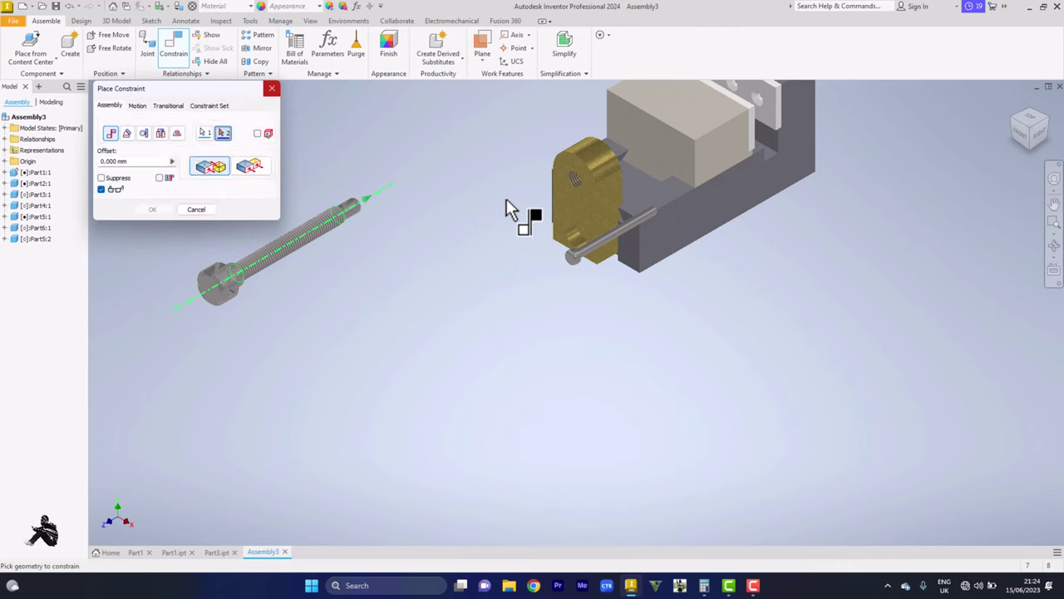
click(577, 181)
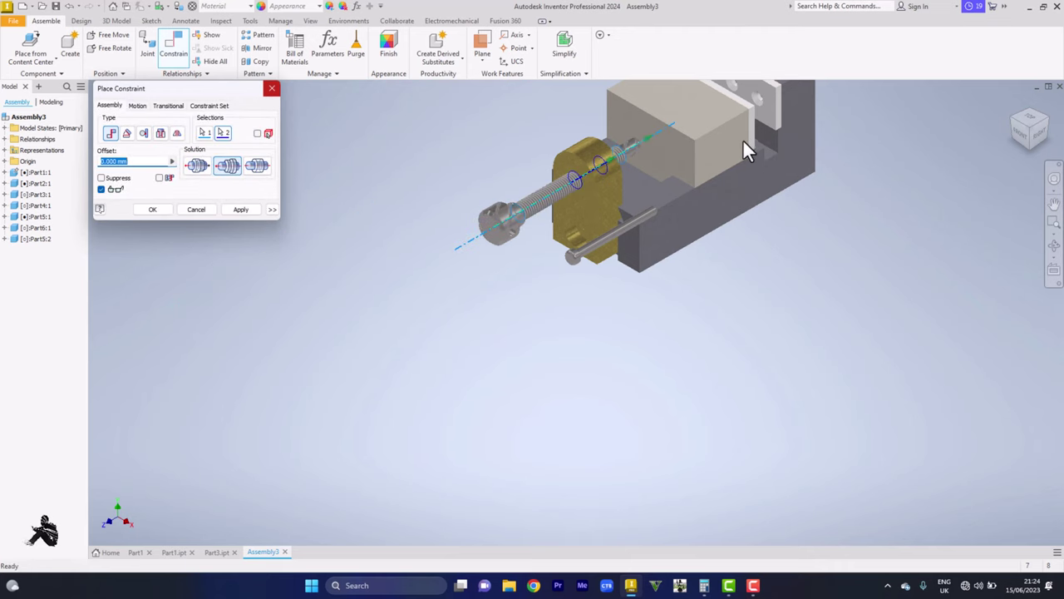
scroll(672, 173, up, 1)
scroll(672, 174, down, 3)
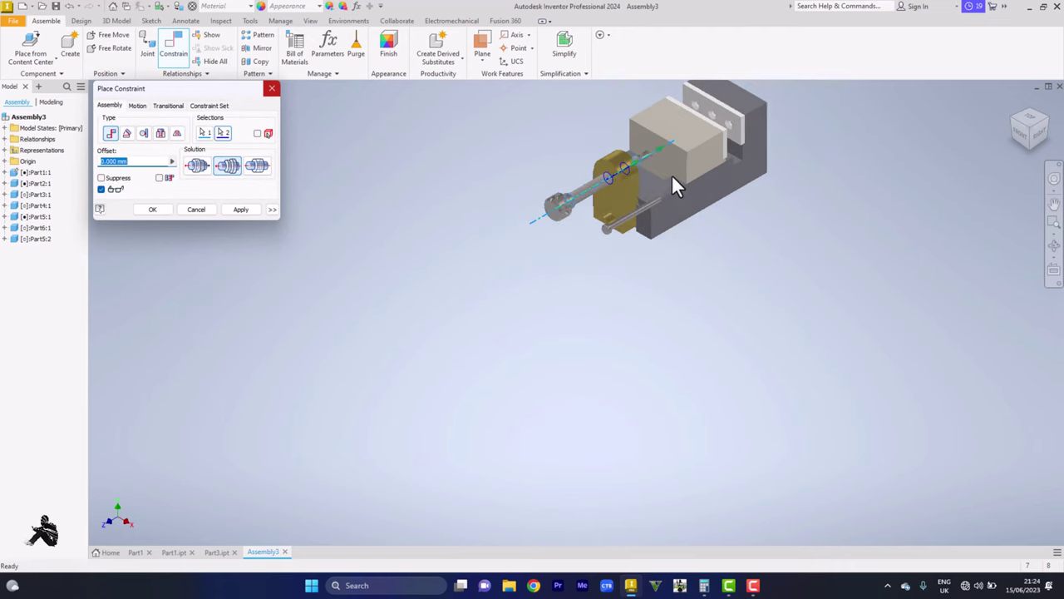
click(150, 210)
- Slide the clamping screw along its axis through the gold plate and inspect its position relative to the jaw block
drag(476, 205, 512, 216)
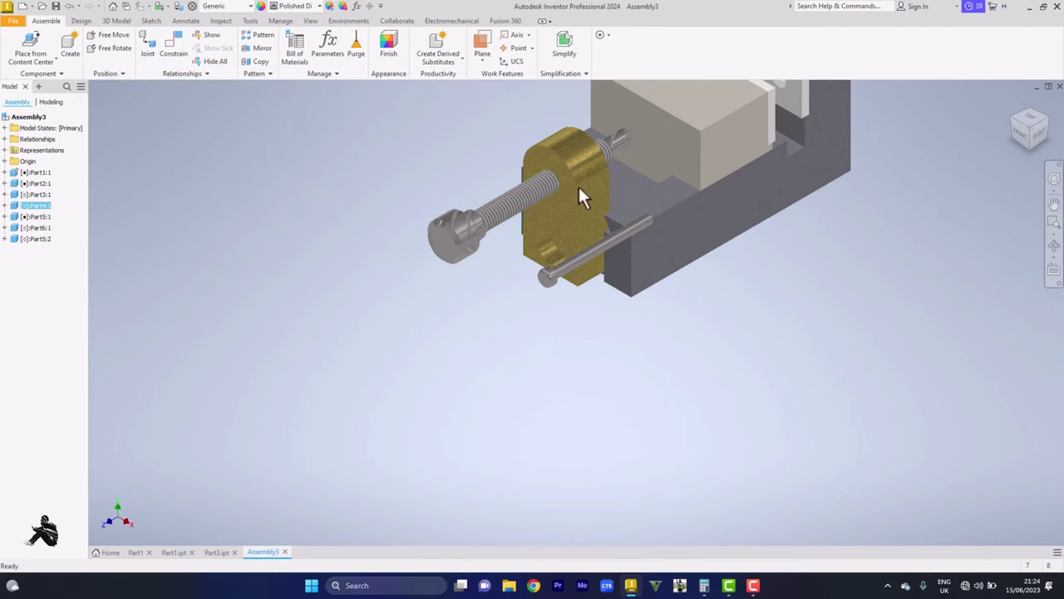
scroll(946, 176, down, 3)
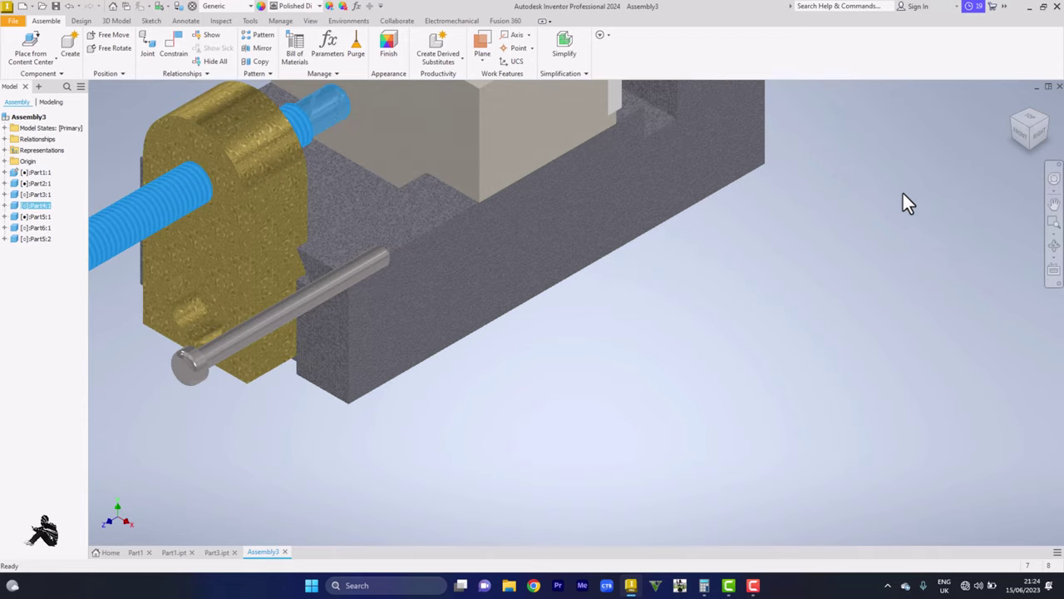
scroll(1013, 106, up, 3)
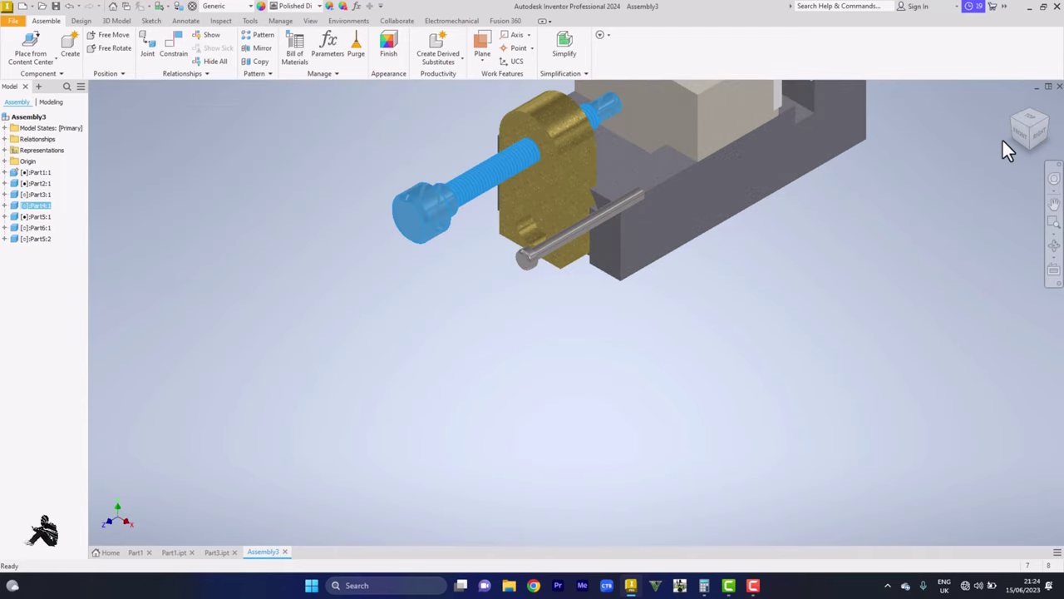
click(1002, 138)
click(1011, 102)
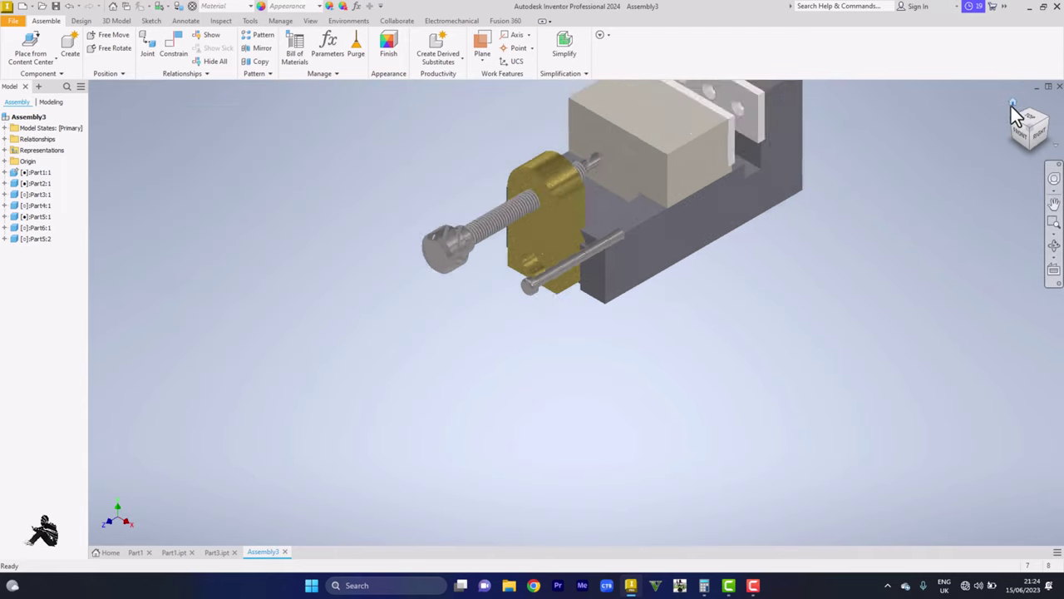
- Mate the jaw block's rear face to the end of the large clamping screw with a 0 mm offset and slide the screw and jaw together
scroll(568, 289, down, 3)
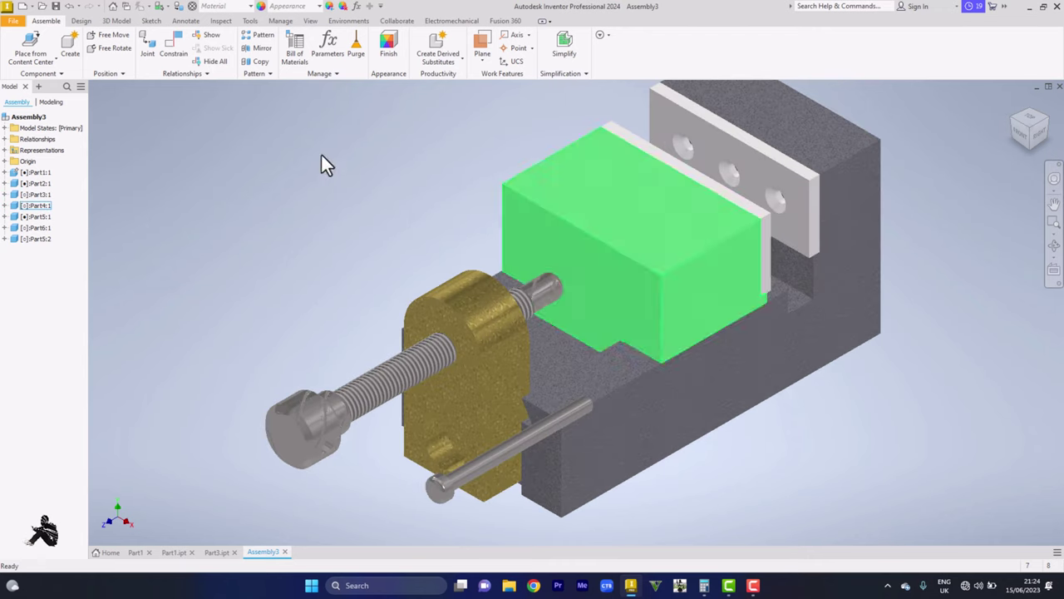
key(c)
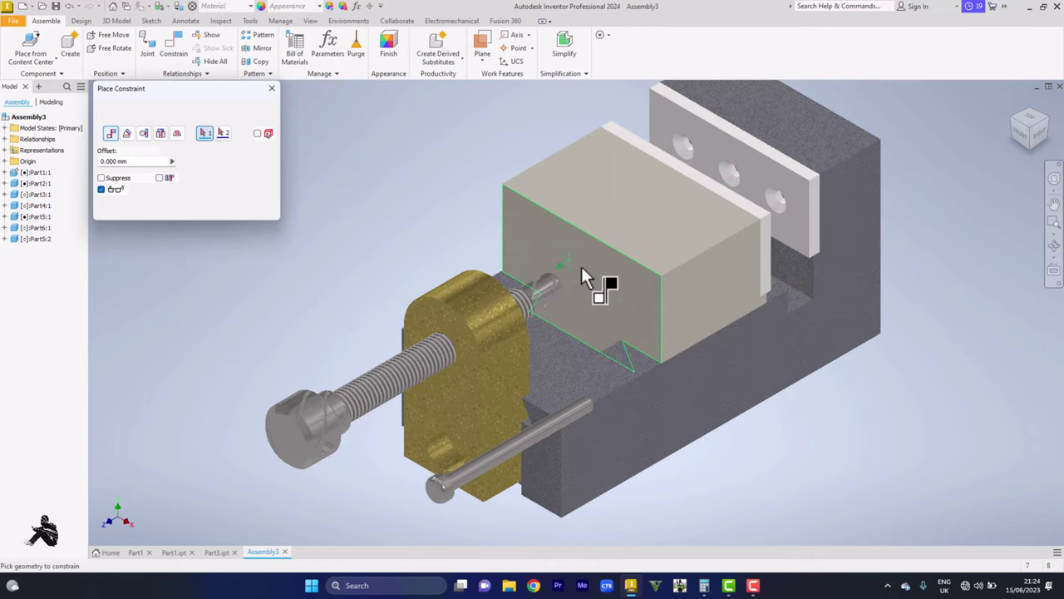
click(579, 264)
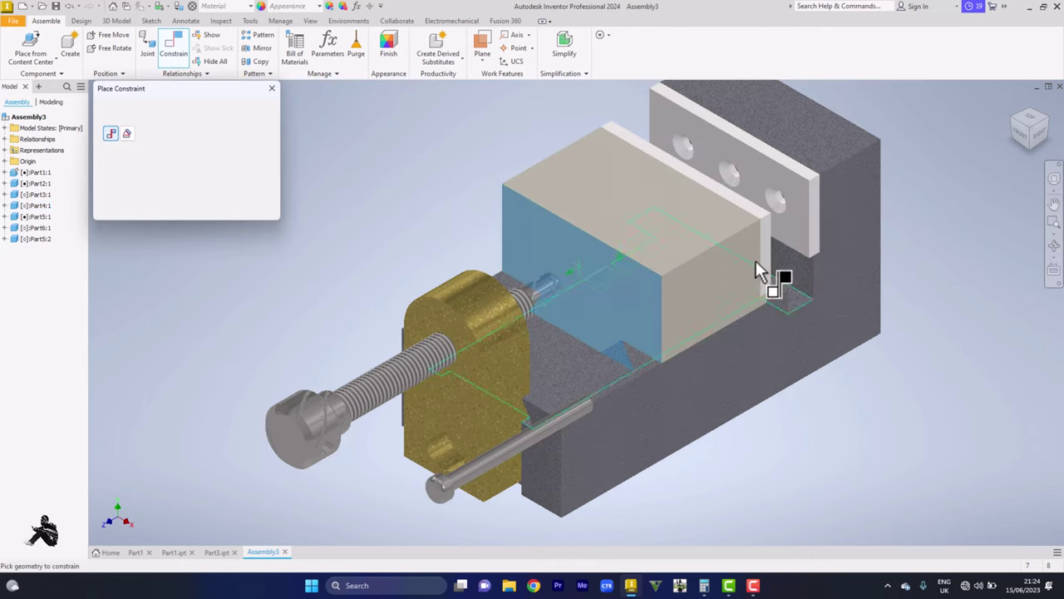
click(1035, 119)
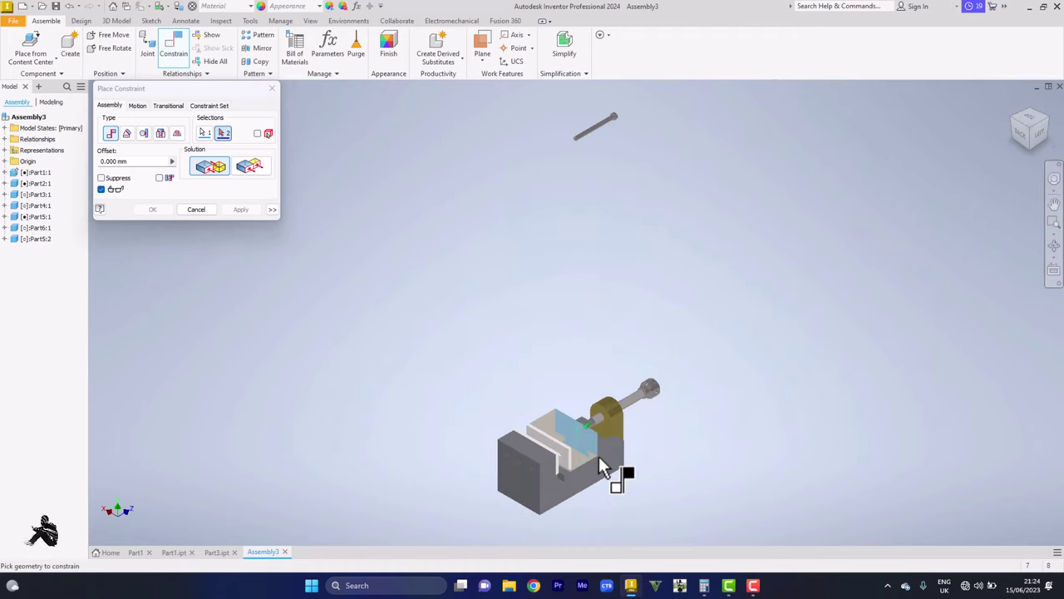
scroll(599, 456, down, 6)
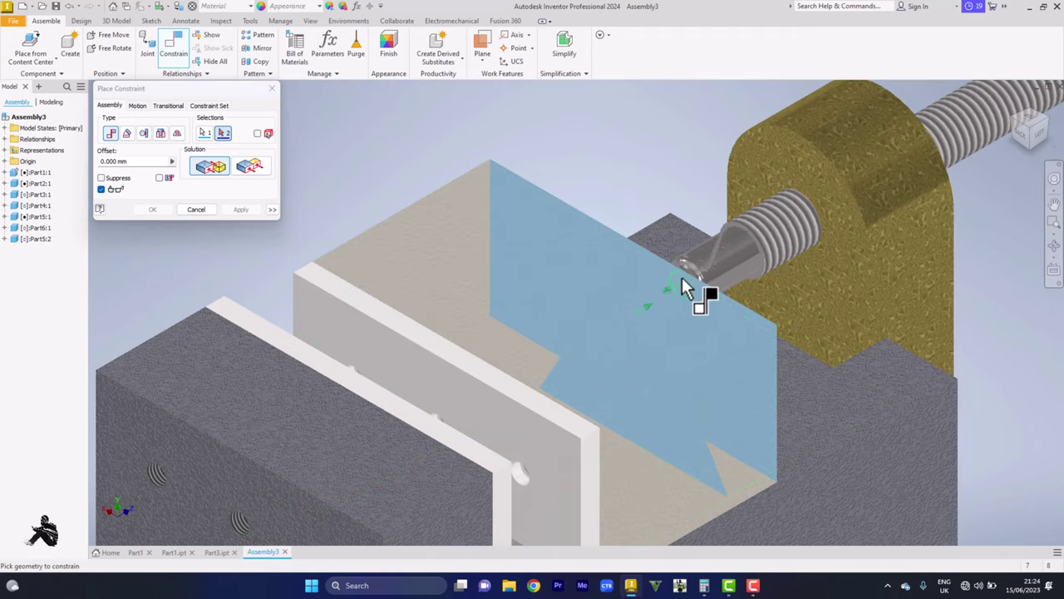
scroll(687, 284, down, 2)
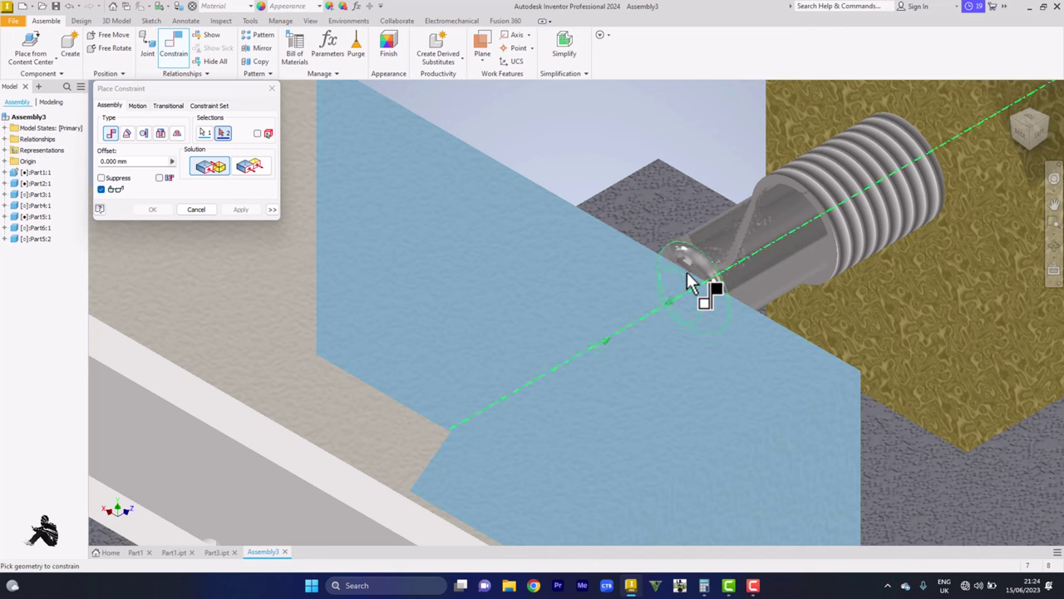
click(682, 276)
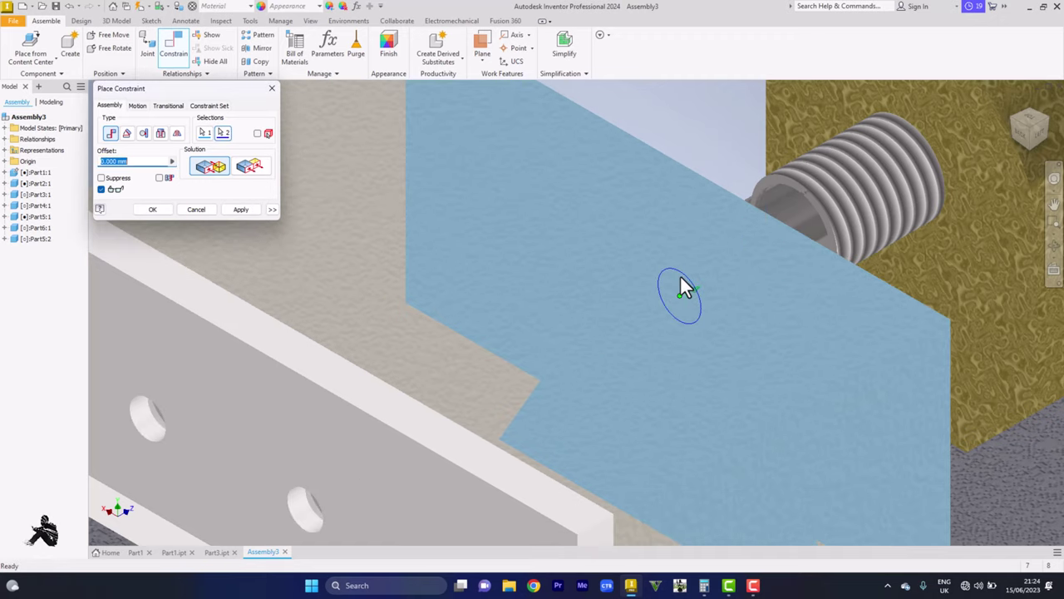
click(157, 208)
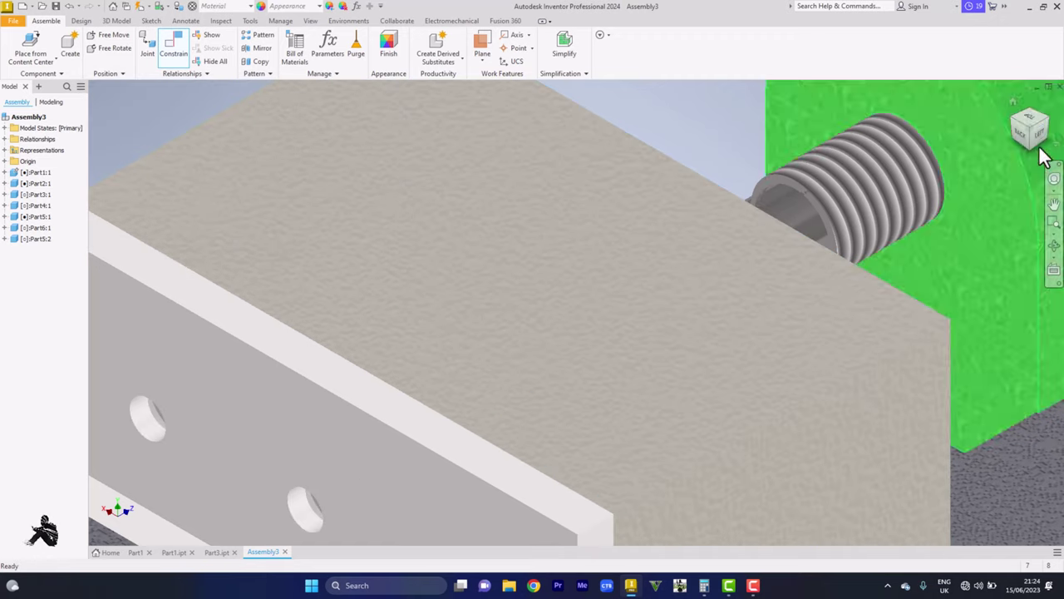
click(1013, 100)
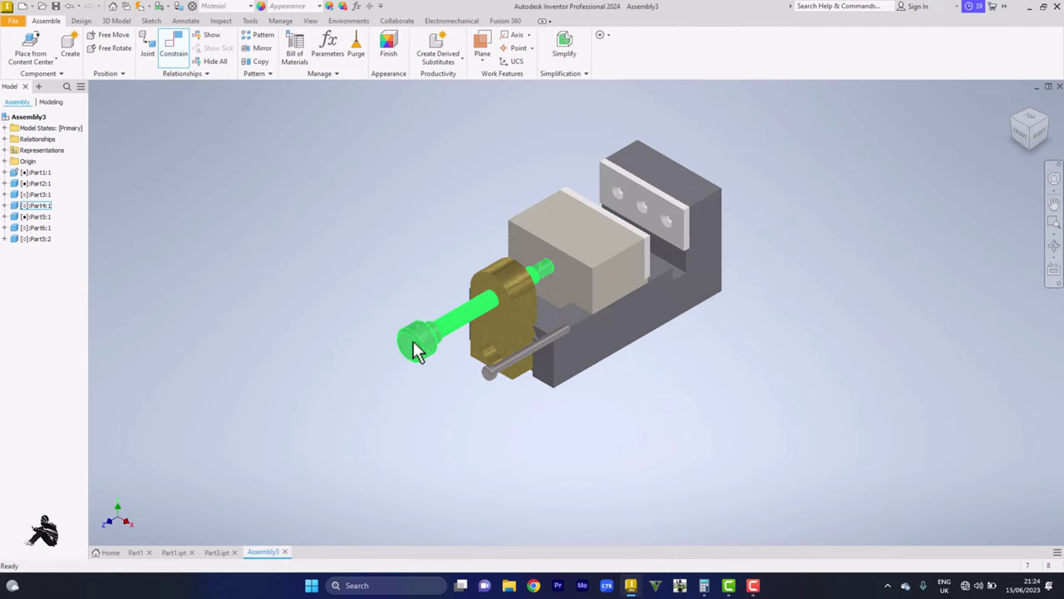
mouse_move(414, 341)
mouse_down()
mouse_move(476, 310)
mouse_move(390, 355)
mouse_move(414, 344)
mouse_up()
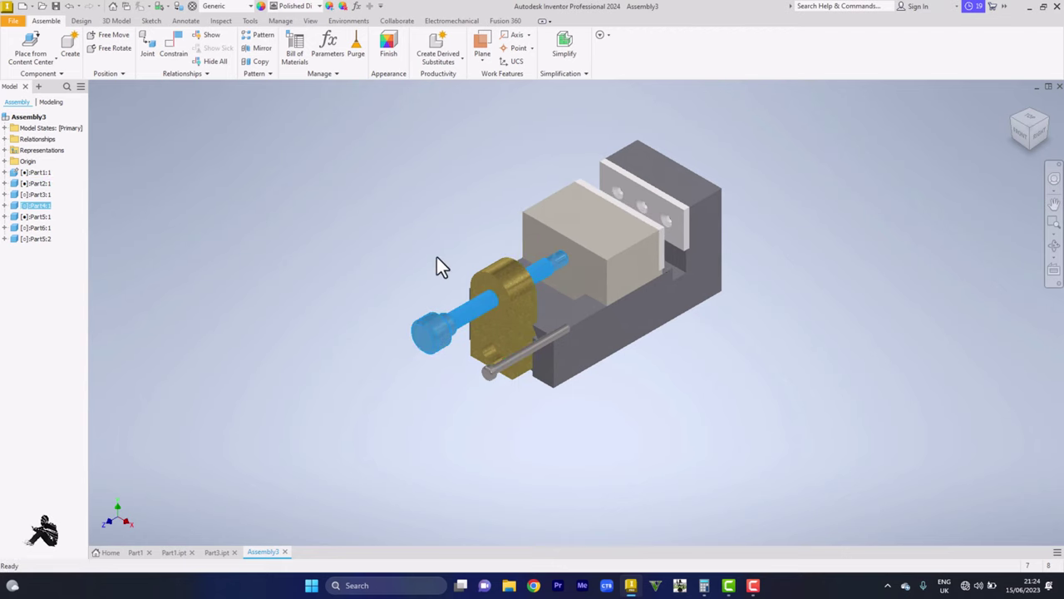
- Mate the handle bar's axis to the axis of the cross hole in the clamping screw's head with a 0 mm offset
key(c)
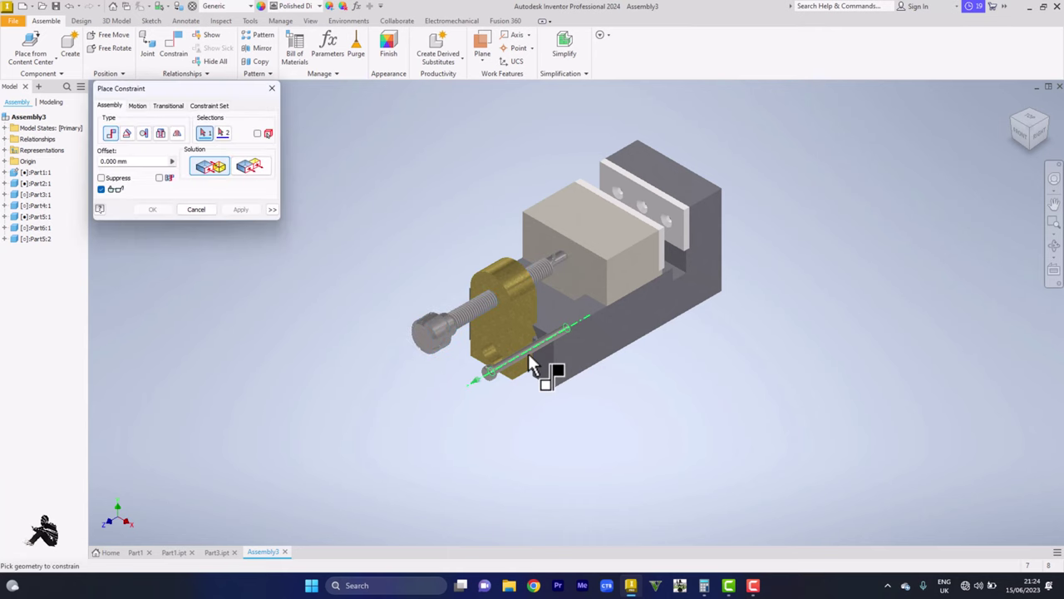
click(470, 348)
scroll(446, 349, up, 5)
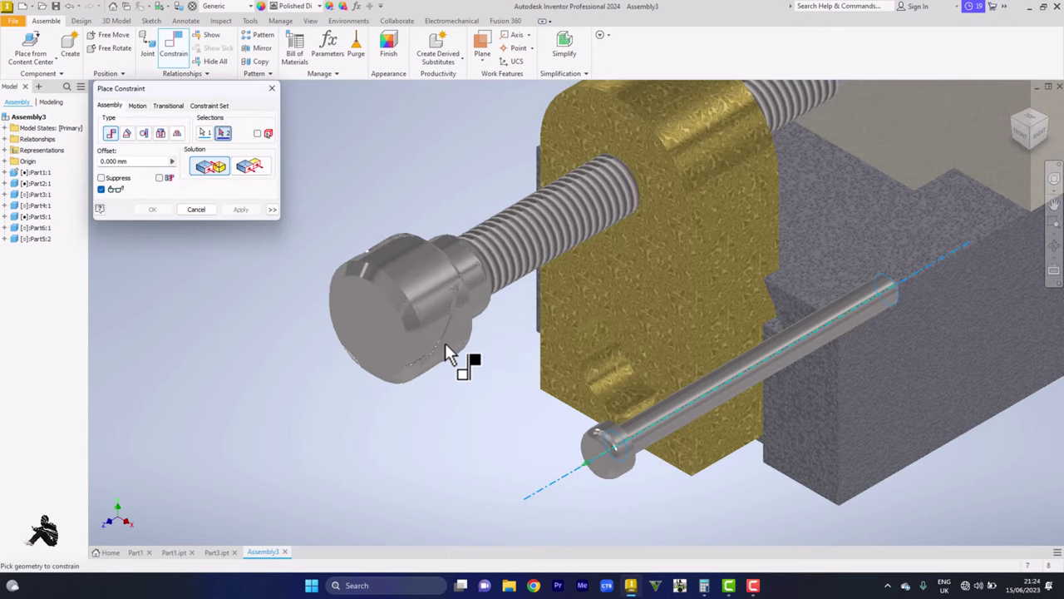
click(367, 246)
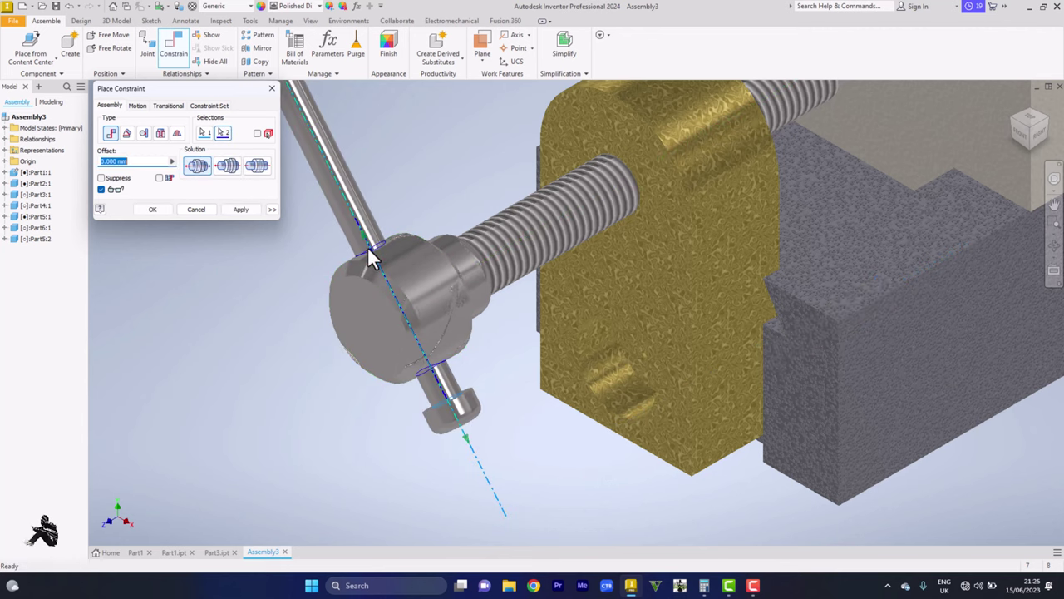
click(164, 212)
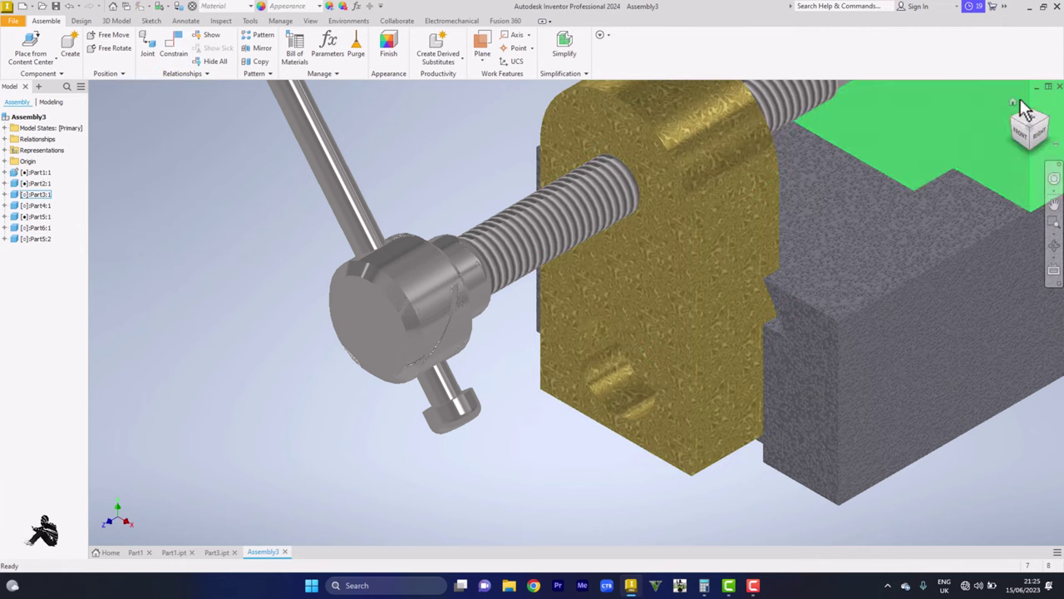
click(1014, 105)
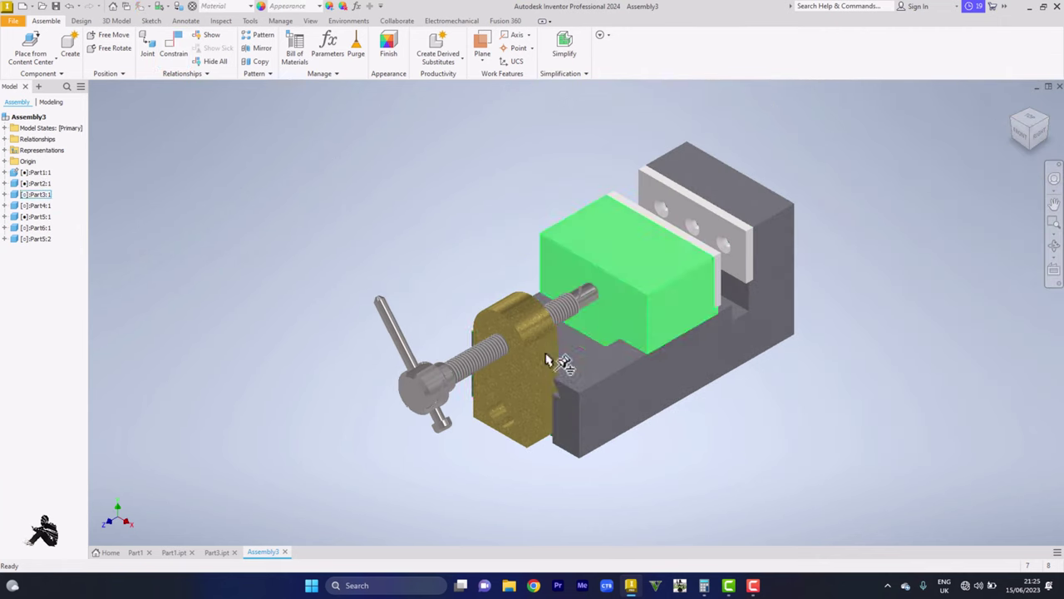
- Slide the handle bar along the screw head's cross hole until it protrudes on both sides, and inspect the vice from the right side
drag(391, 314, 411, 389)
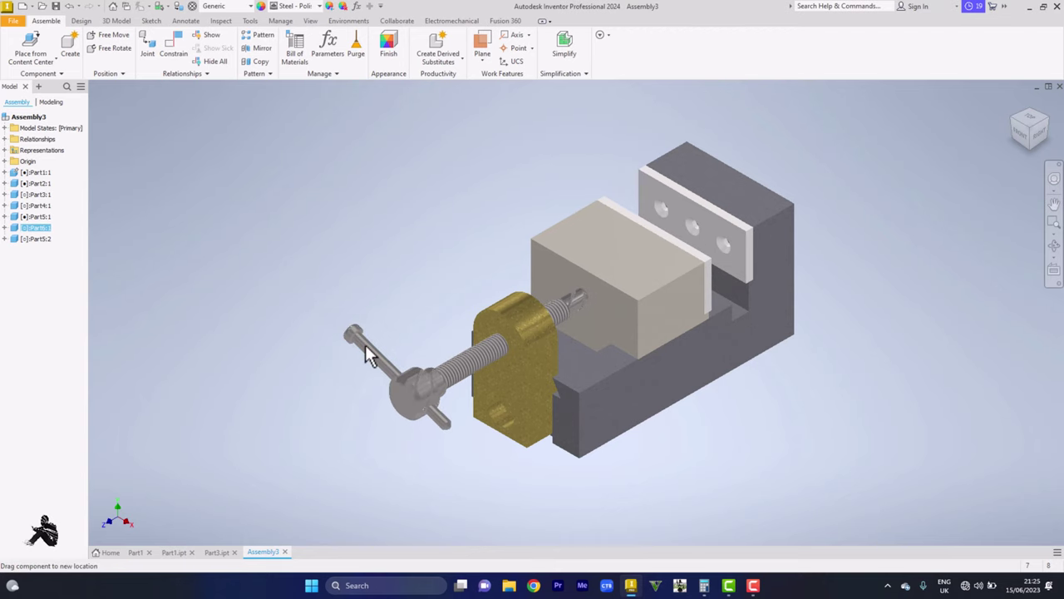
drag(368, 353, 453, 440)
click(433, 410)
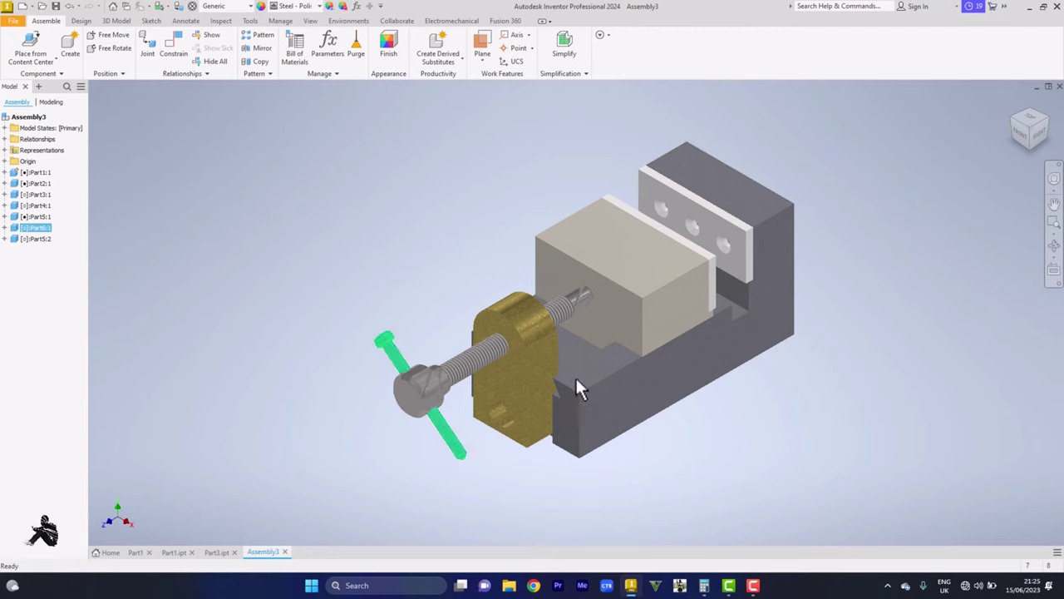
key(Escape)
click(1037, 135)
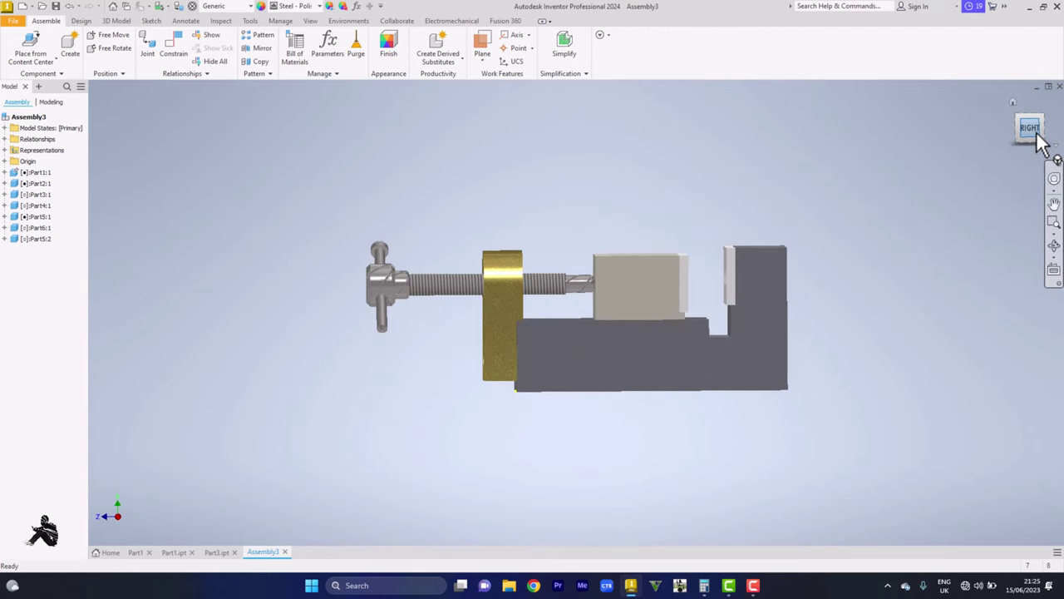
click(1014, 102)
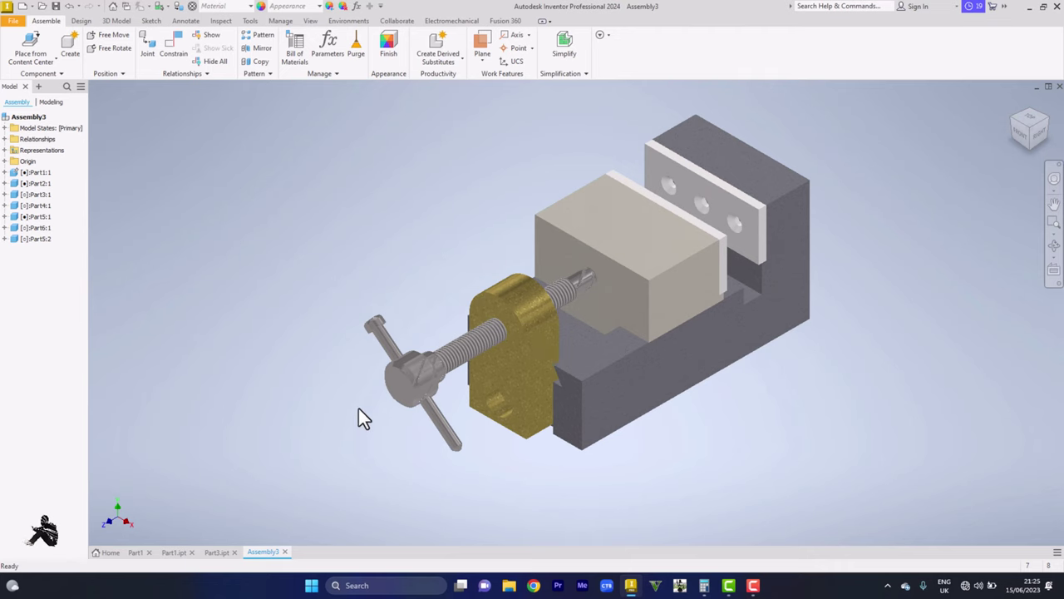
- Save the assembly as Assembly3 on the Desktop and export it as a PDF, replacing the existing Assembly1.pdf
key(ctrl+s)
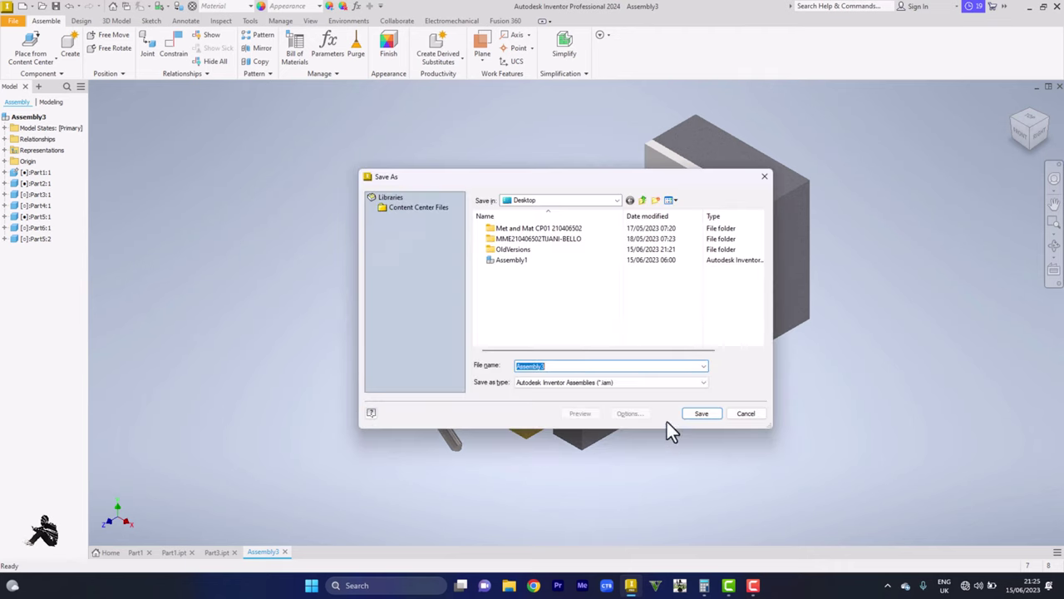
click(701, 414)
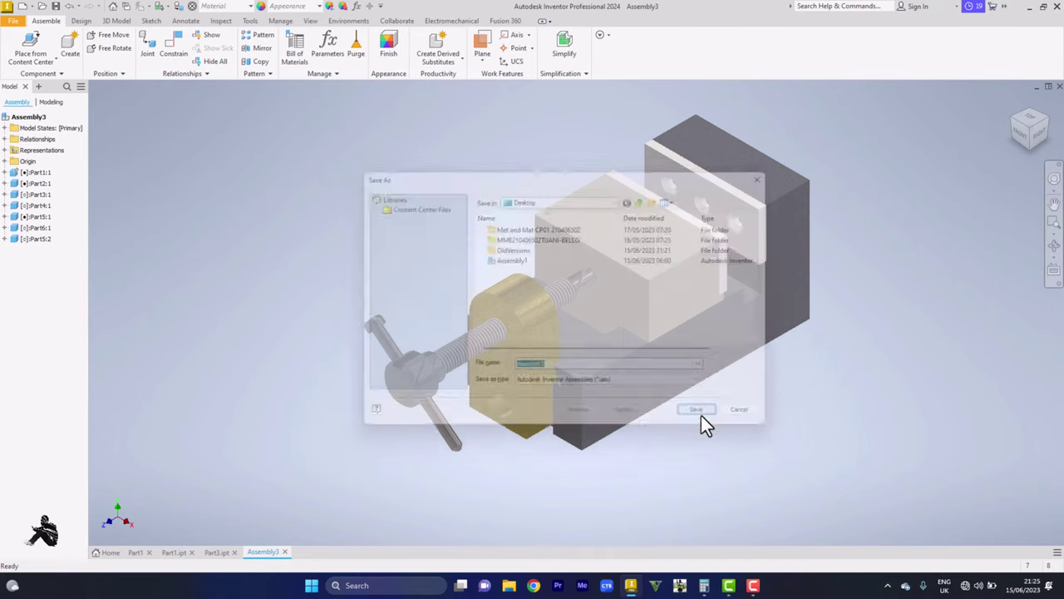
click(14, 21)
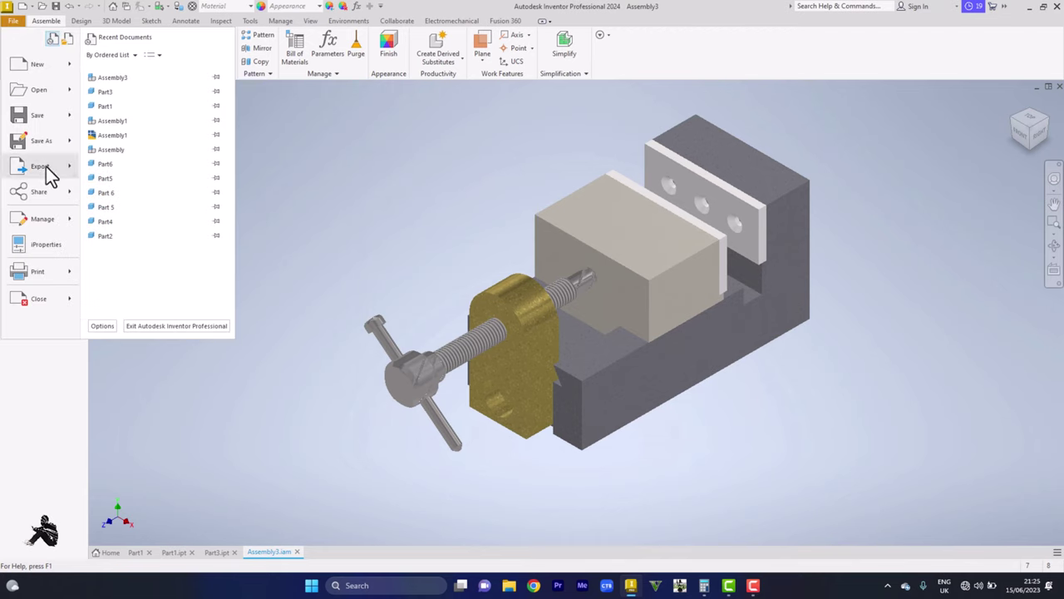
mouse_move(47, 172)
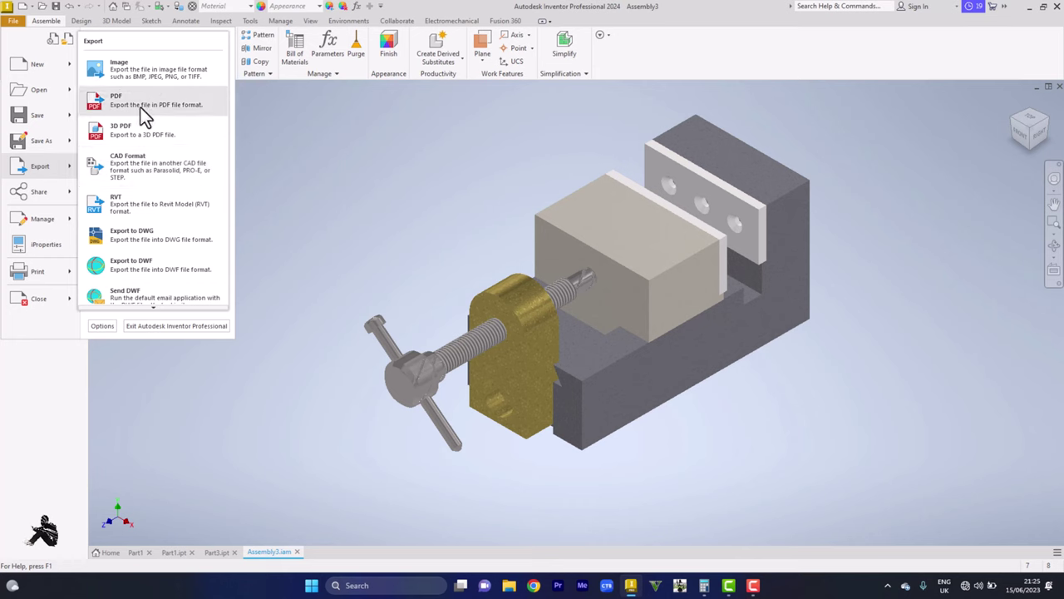
click(141, 108)
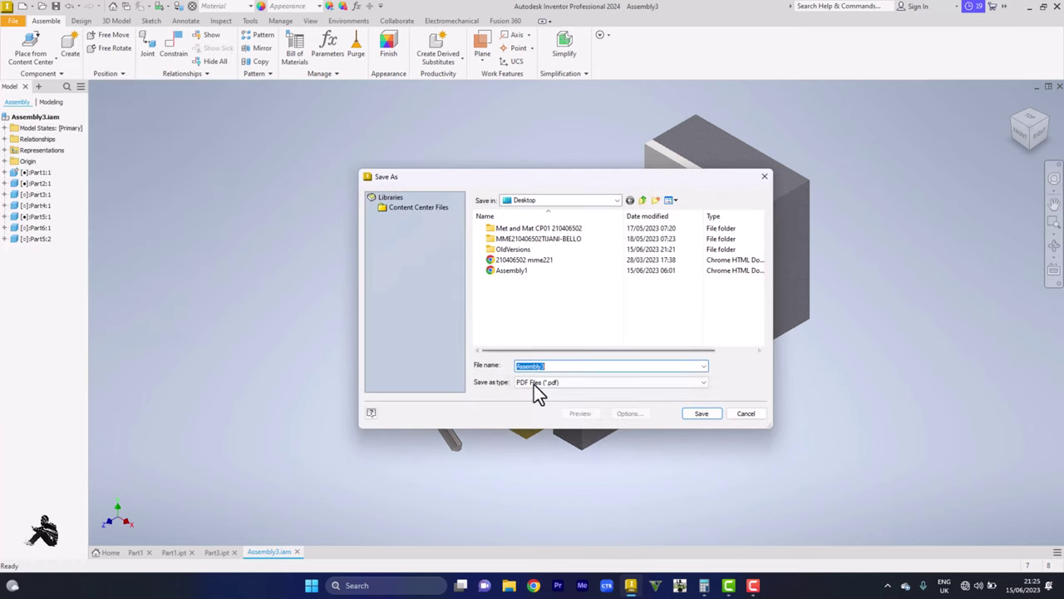
click(546, 273)
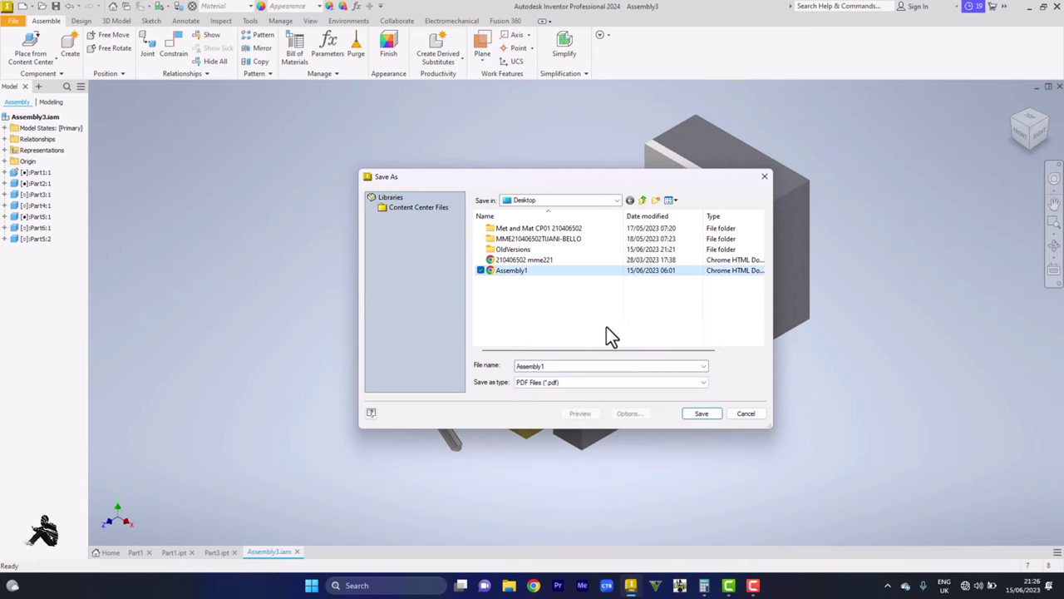
click(703, 414)
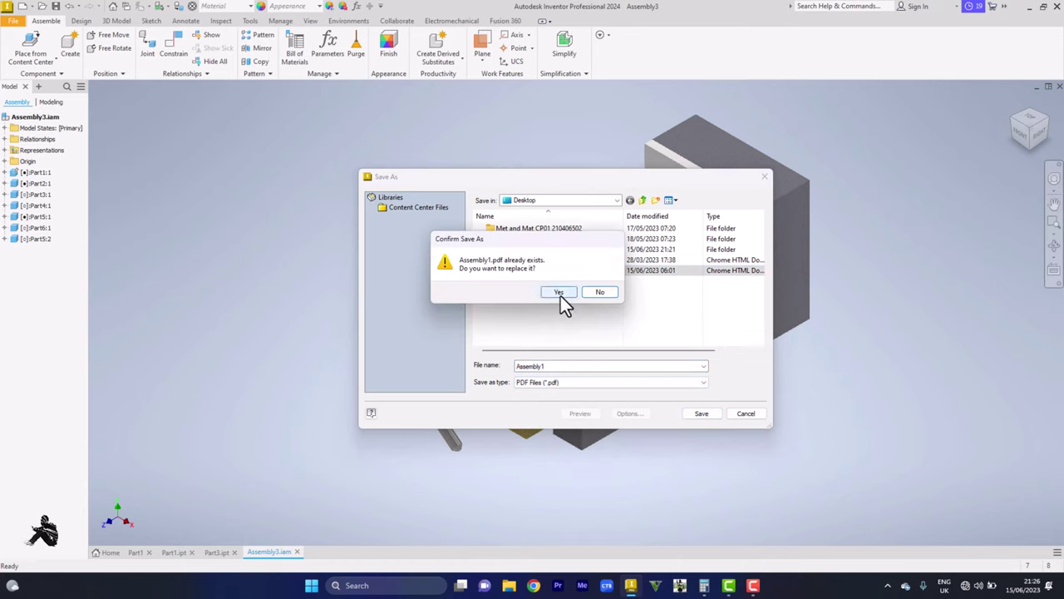
click(559, 294)
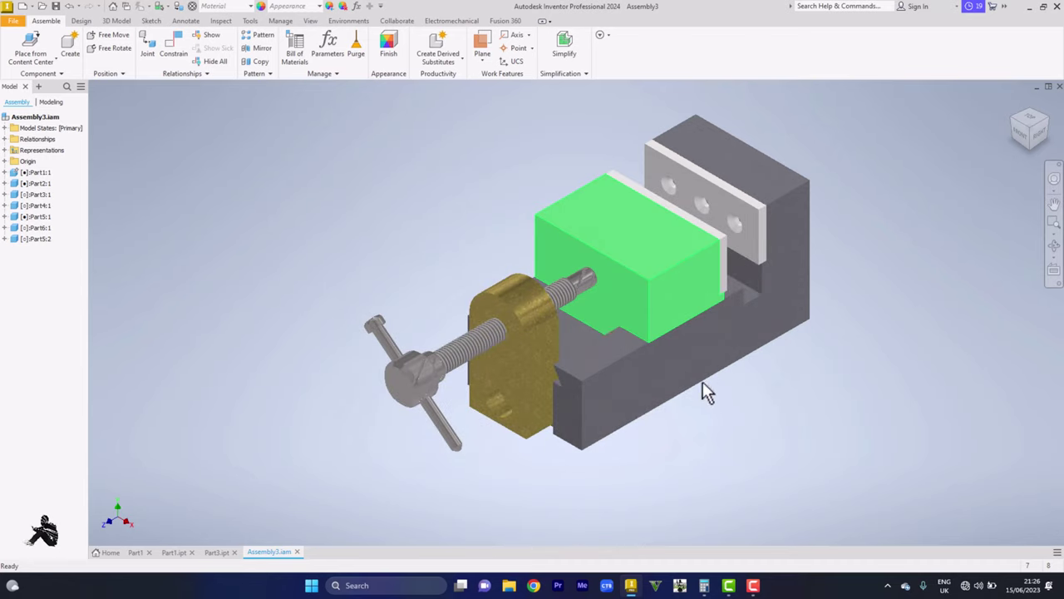
- Create a new drawing from the metric ISO.dwg template
click(13, 21)
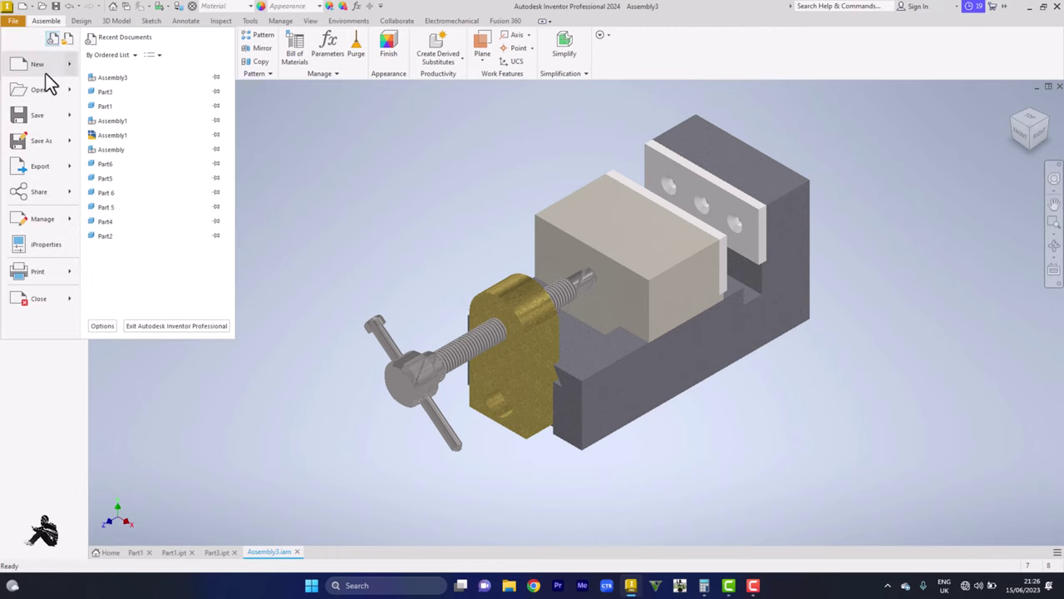
key(Escape)
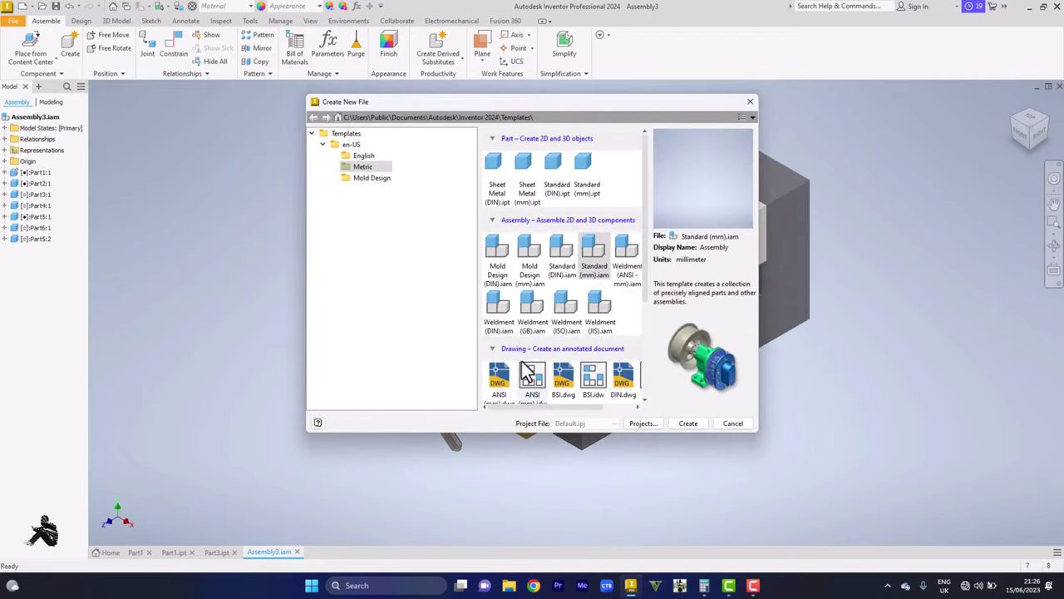
scroll(518, 348, down, 3)
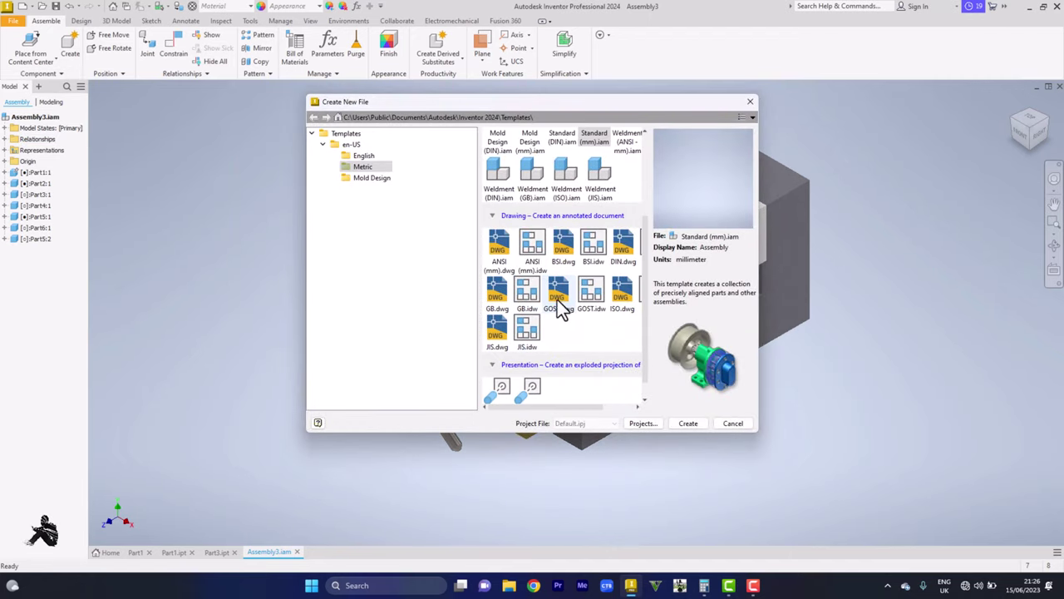
drag(578, 406, 608, 407)
double_click(582, 304)
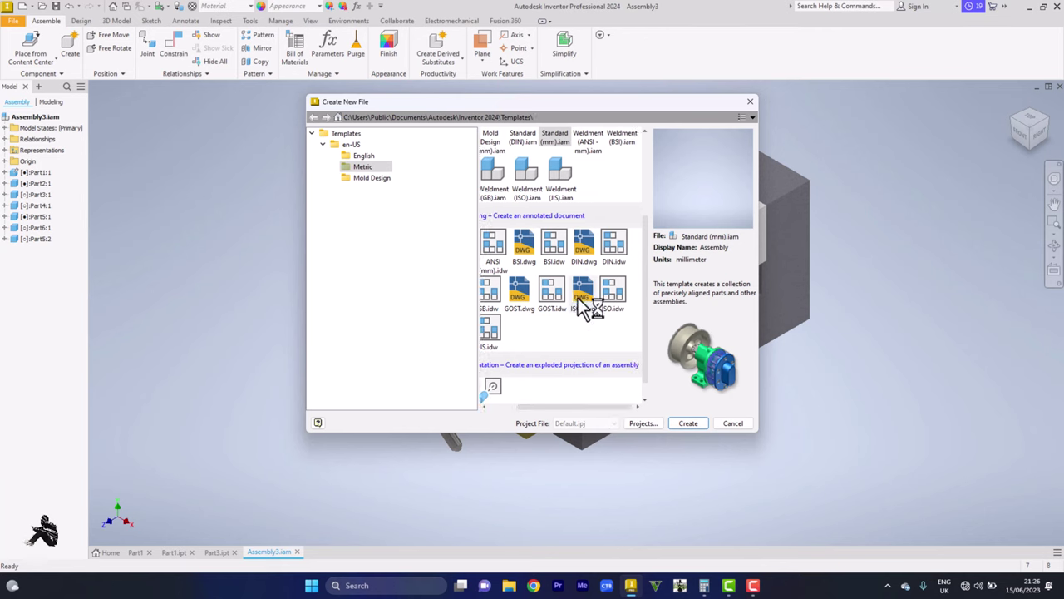
click(687, 423)
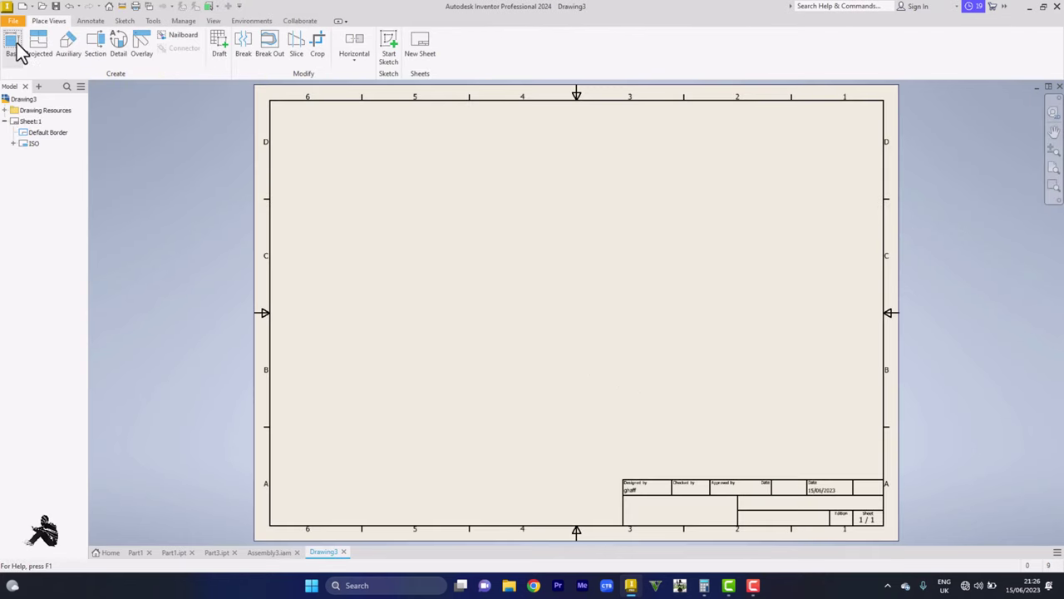
- Place an isometric base view of Assembly3 at 1:1 scale, shaded with hidden lines shown, and save the drawing as Assembly3.dwg on the Desktop
click(14, 46)
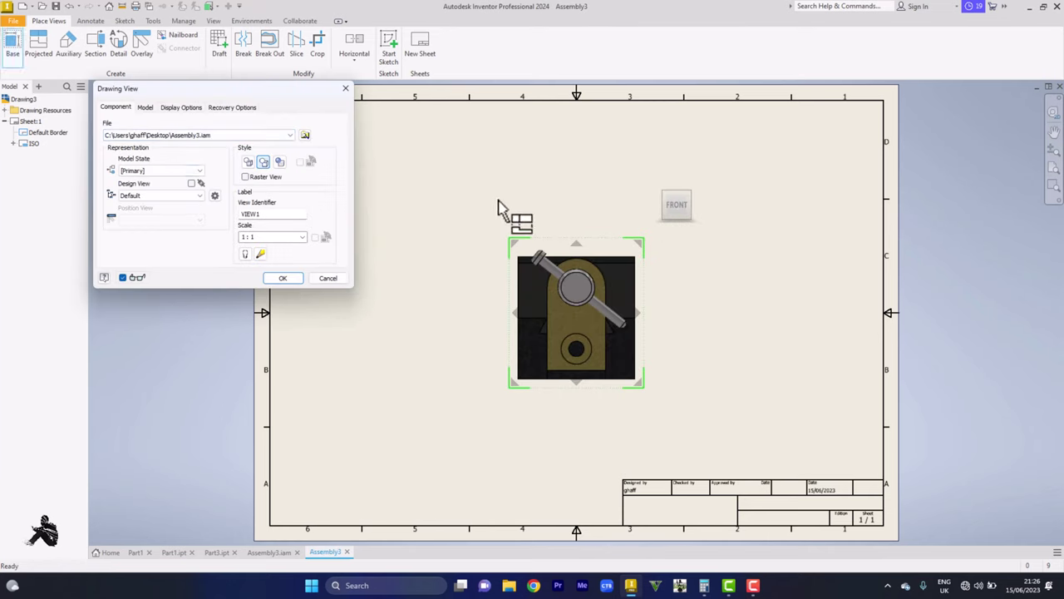
click(658, 180)
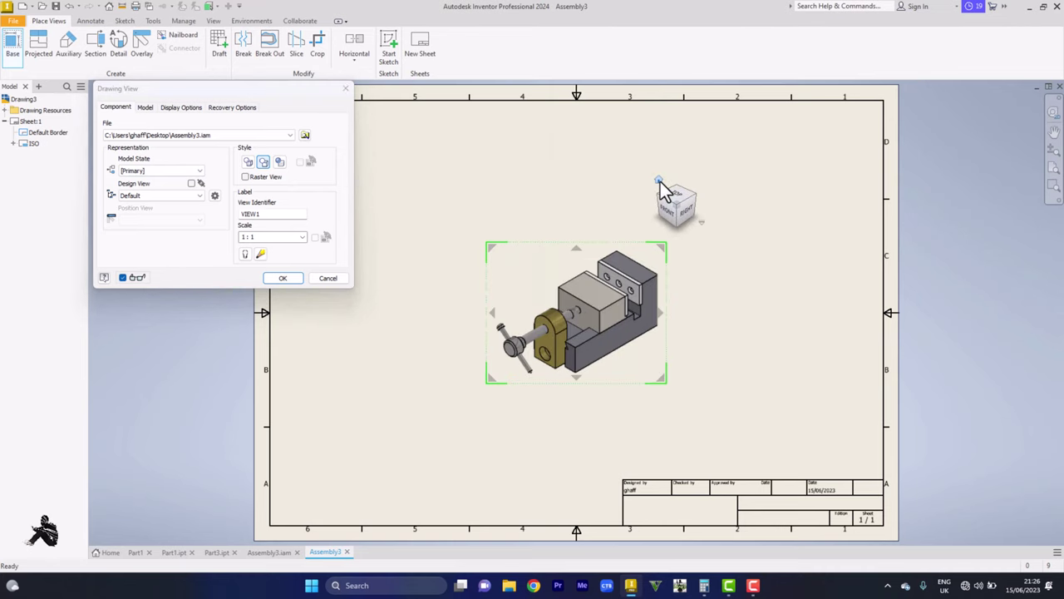
click(301, 237)
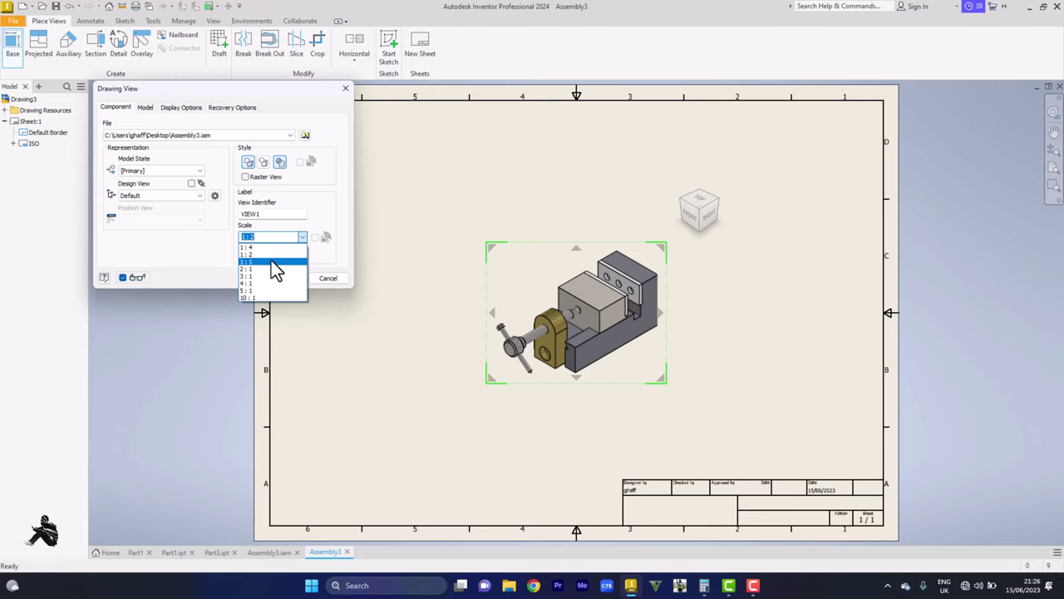
click(271, 261)
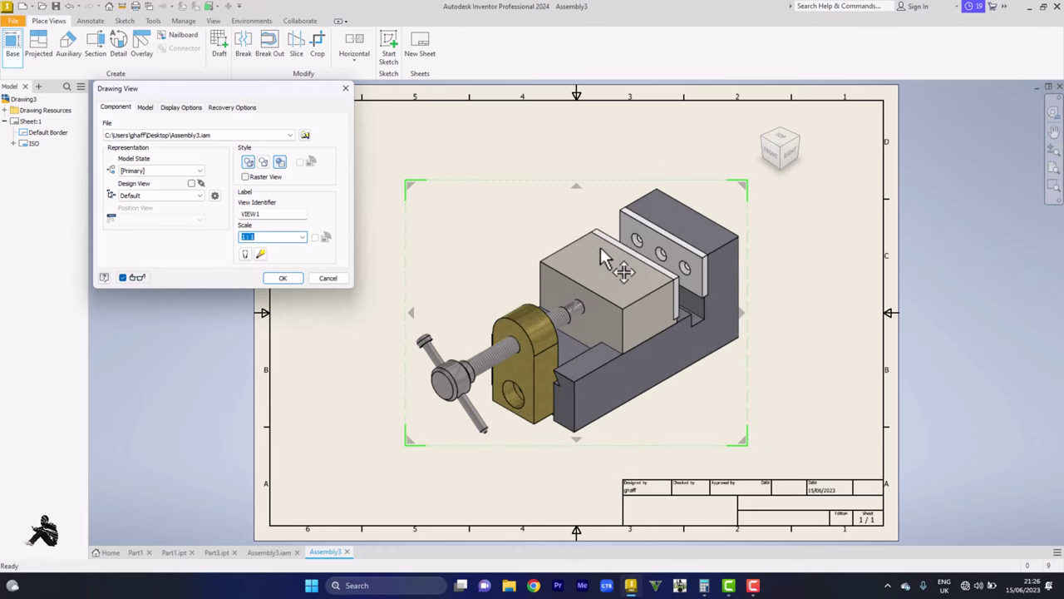
click(250, 164)
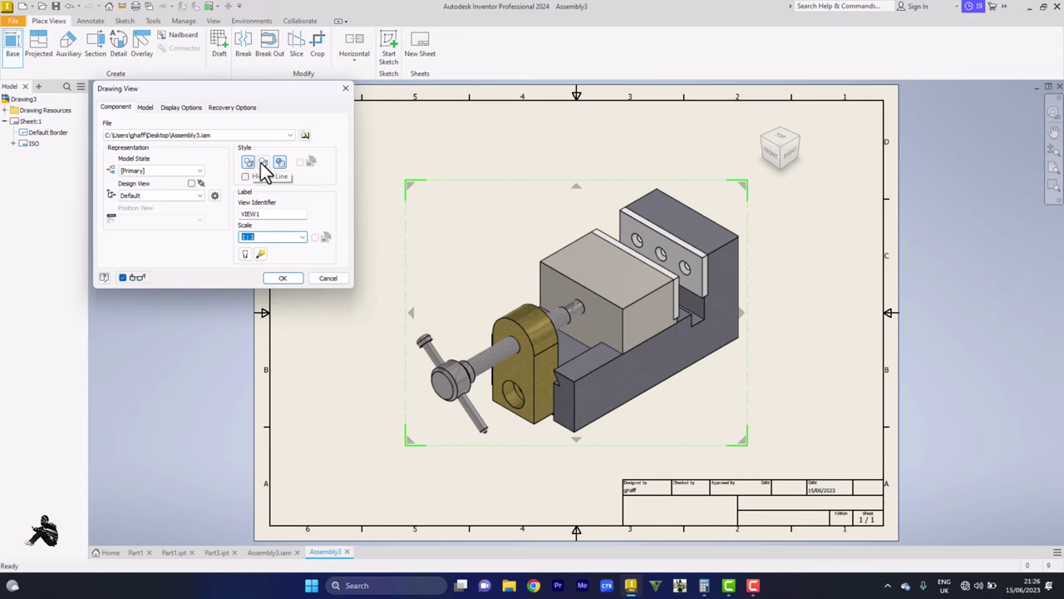
click(283, 280)
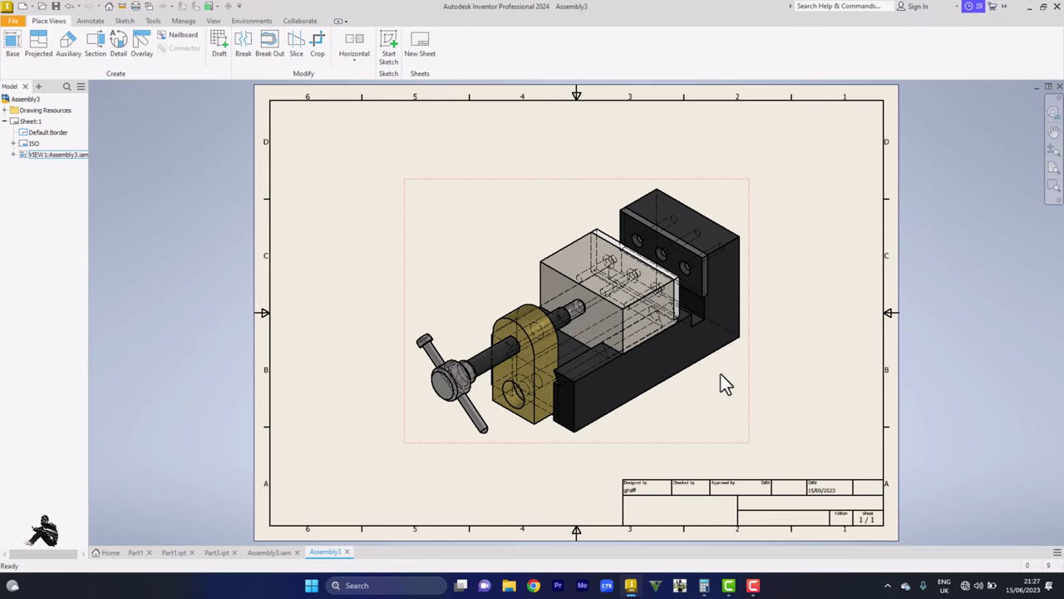
key(ctrl+s)
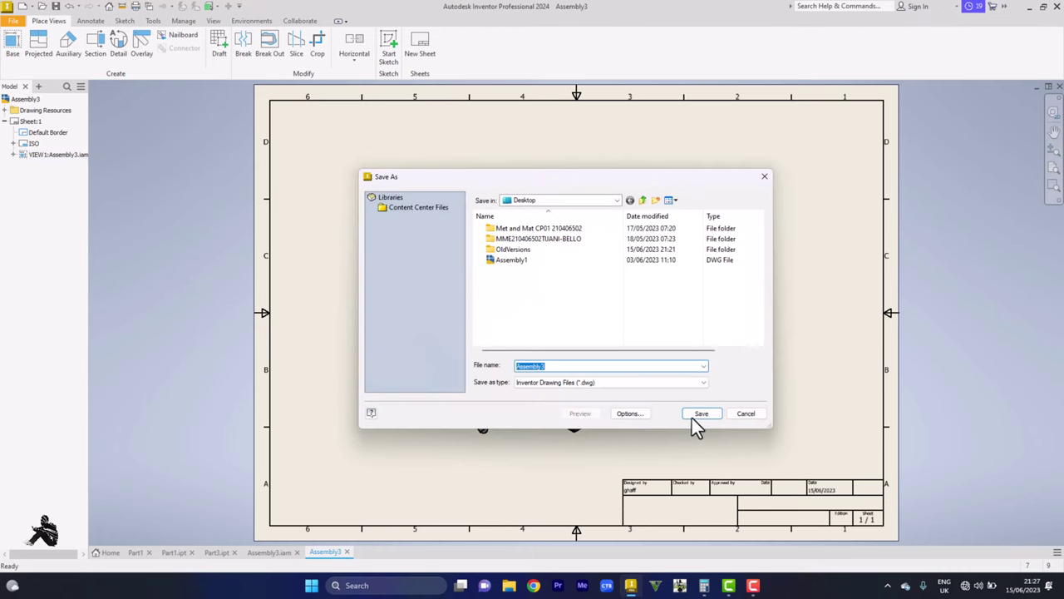
click(698, 414)
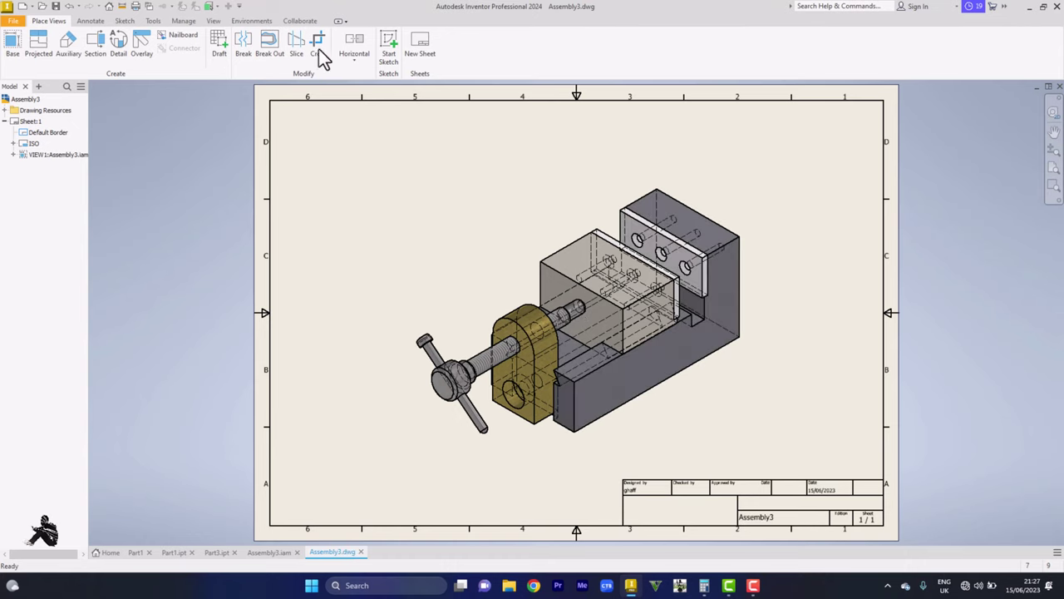
- Create a new presentation from the metric Standard (mm).ipn template
click(13, 20)
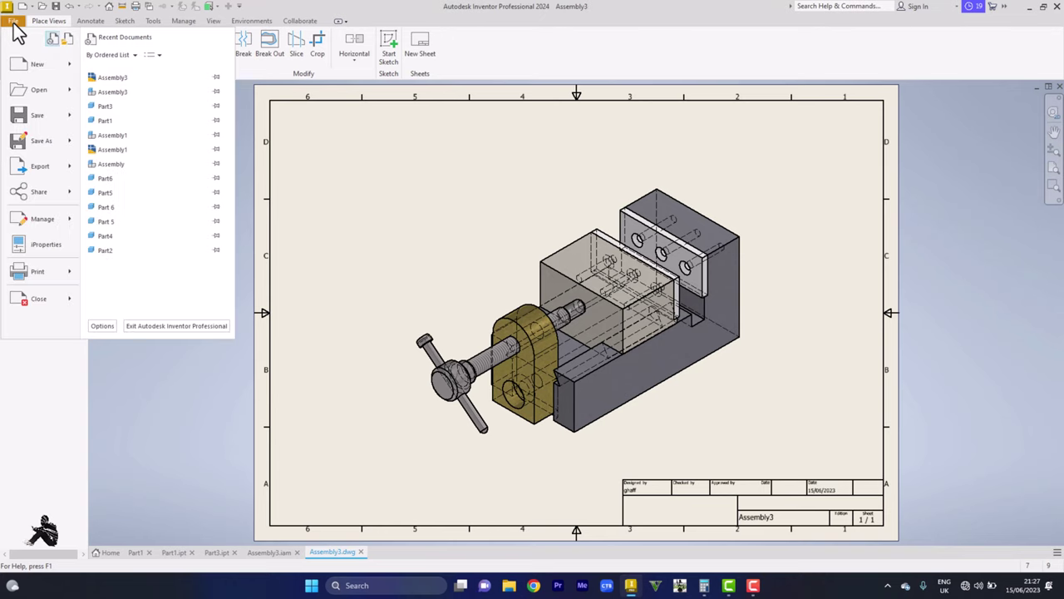
click(42, 68)
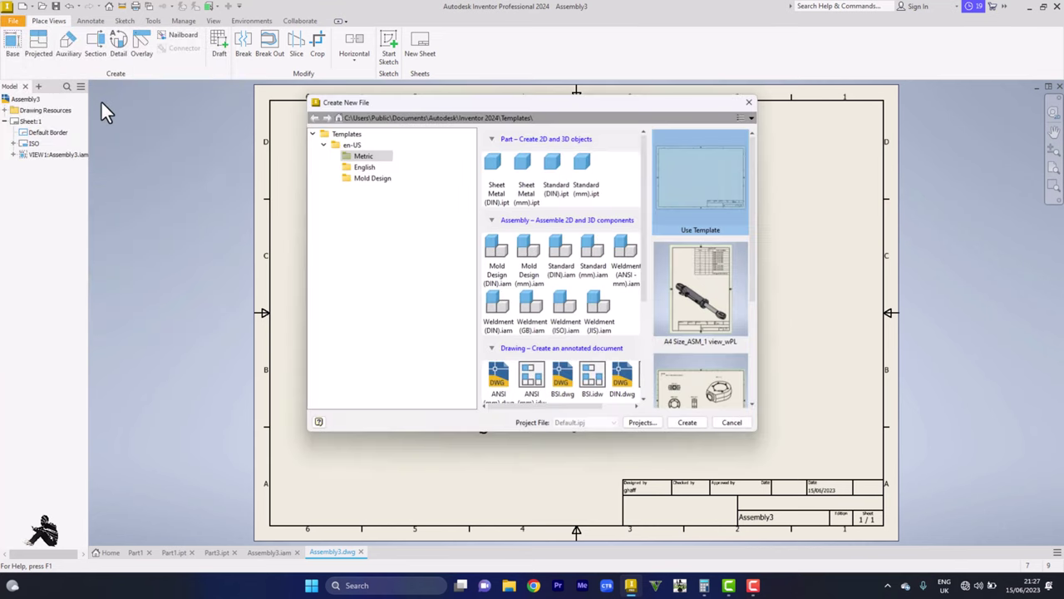
scroll(549, 333, down, 4)
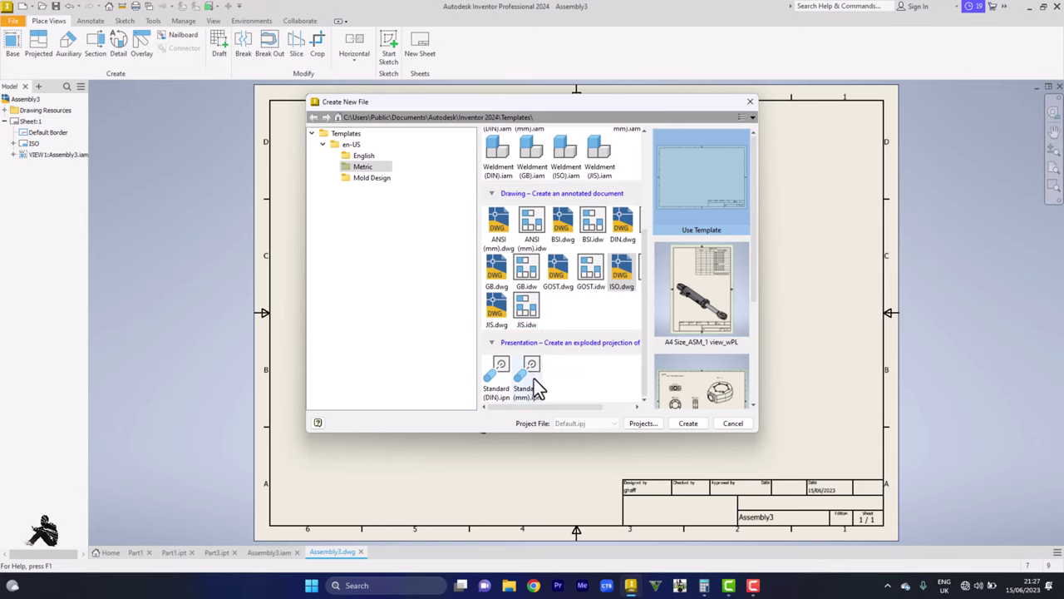
click(532, 381)
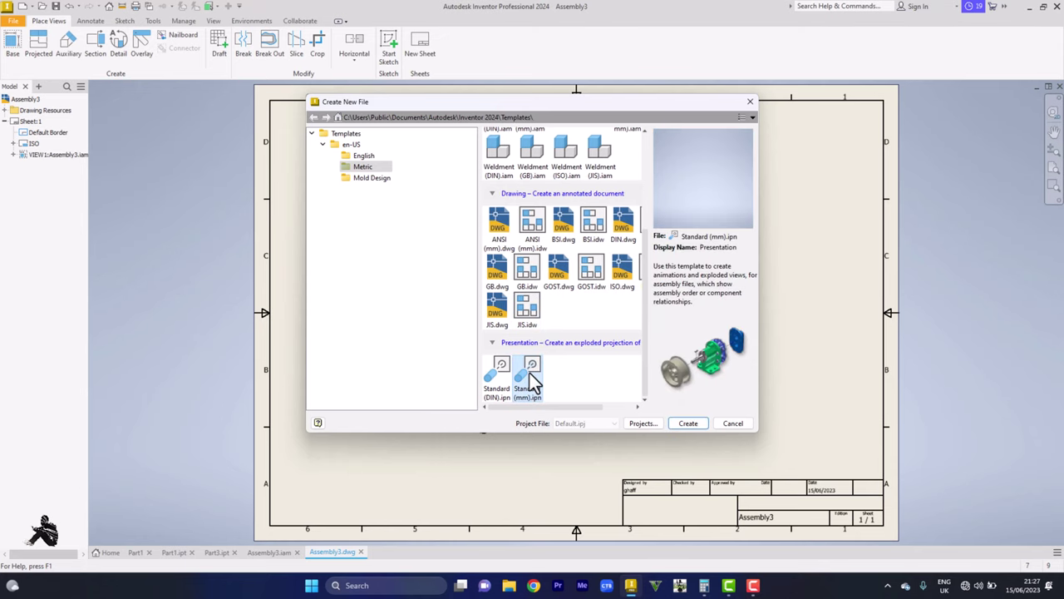
click(689, 425)
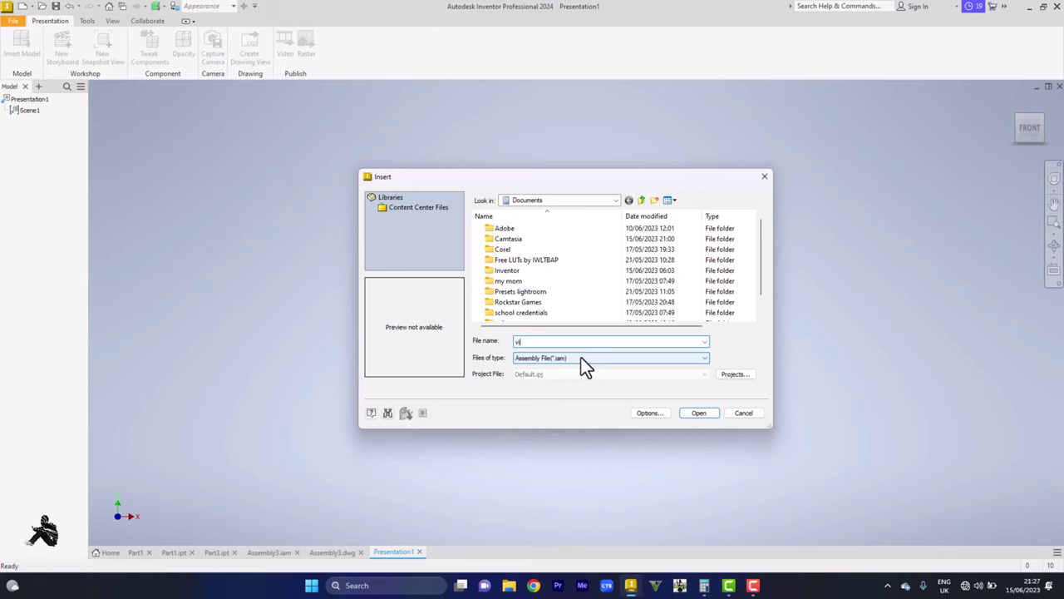
- Insert the Assembly3 assembly file from the Desktop as the model of the new presentation
text(ce)
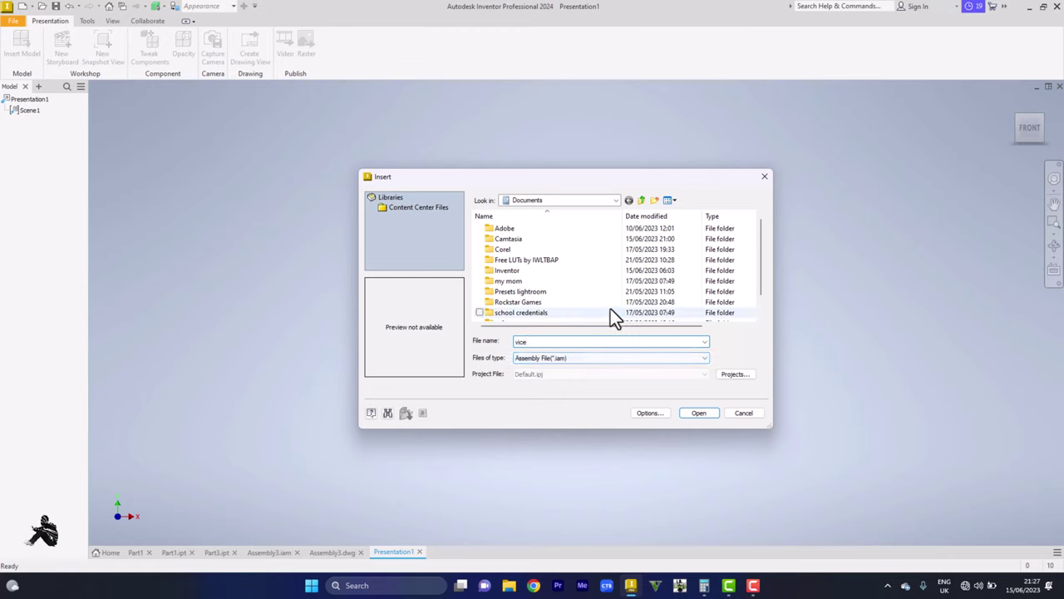
scroll(592, 301, down, 1)
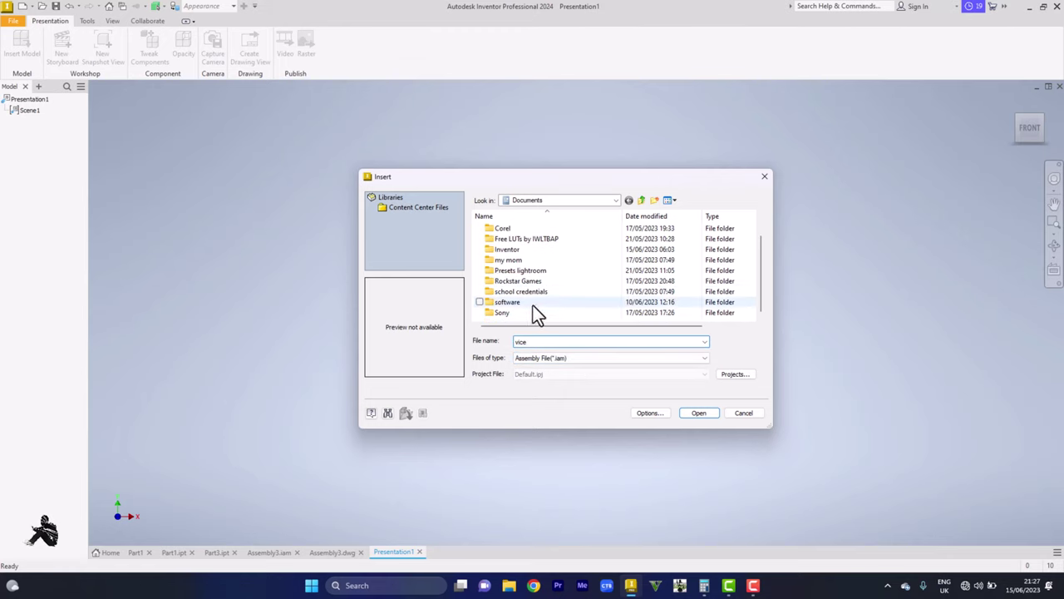
scroll(540, 295, up, 1)
scroll(559, 274, down, 1)
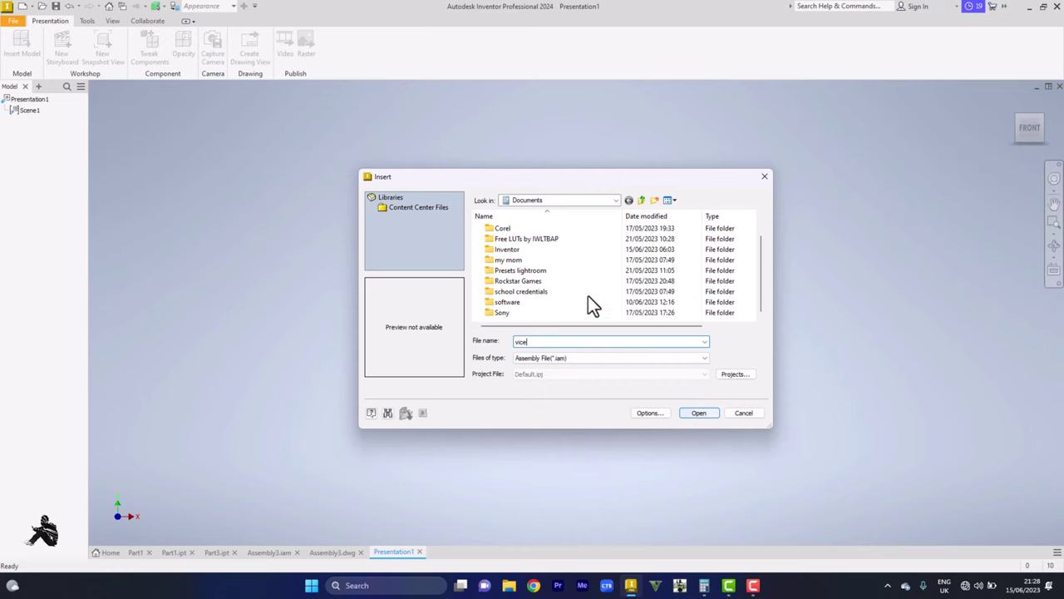
scroll(586, 291, up, 1)
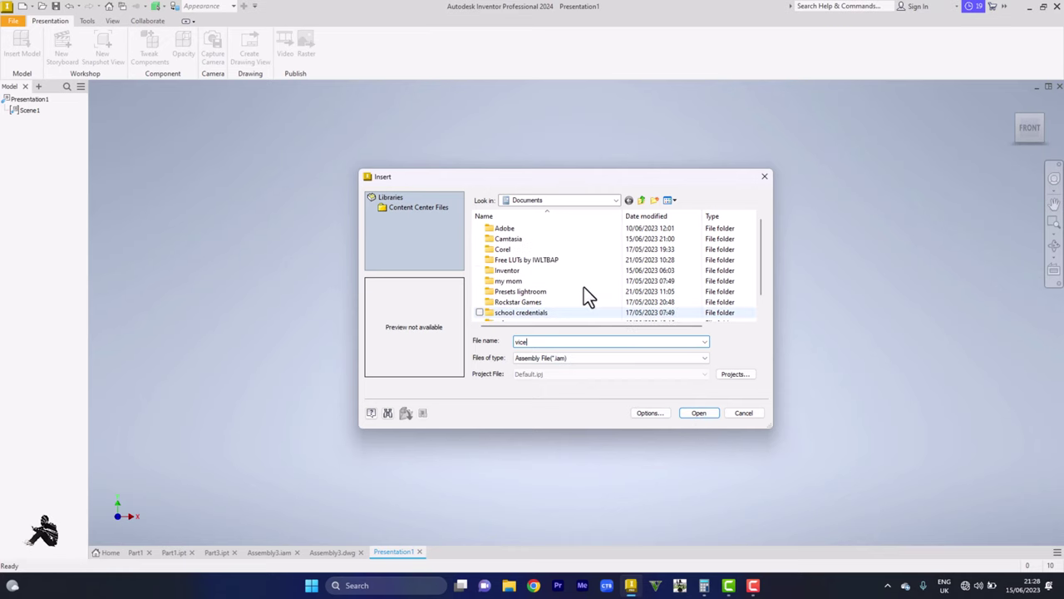
click(640, 203)
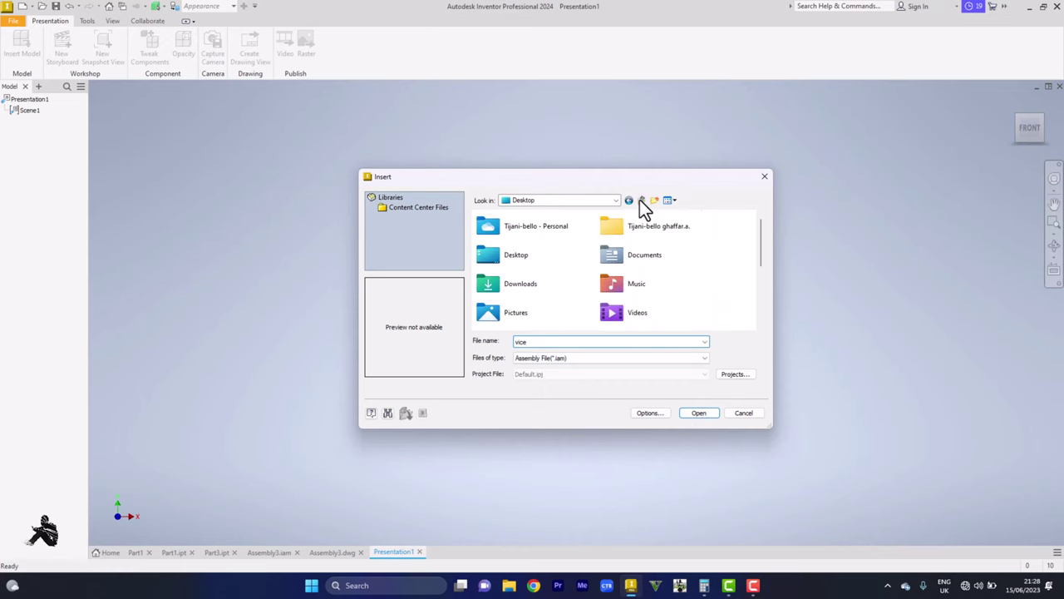
scroll(595, 258, down, 4)
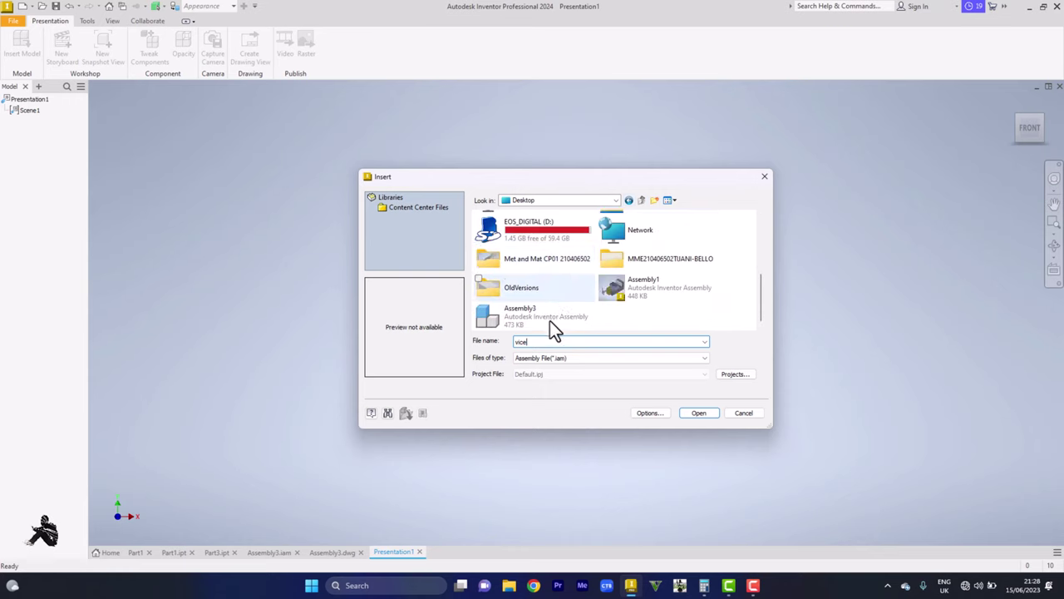
click(647, 289)
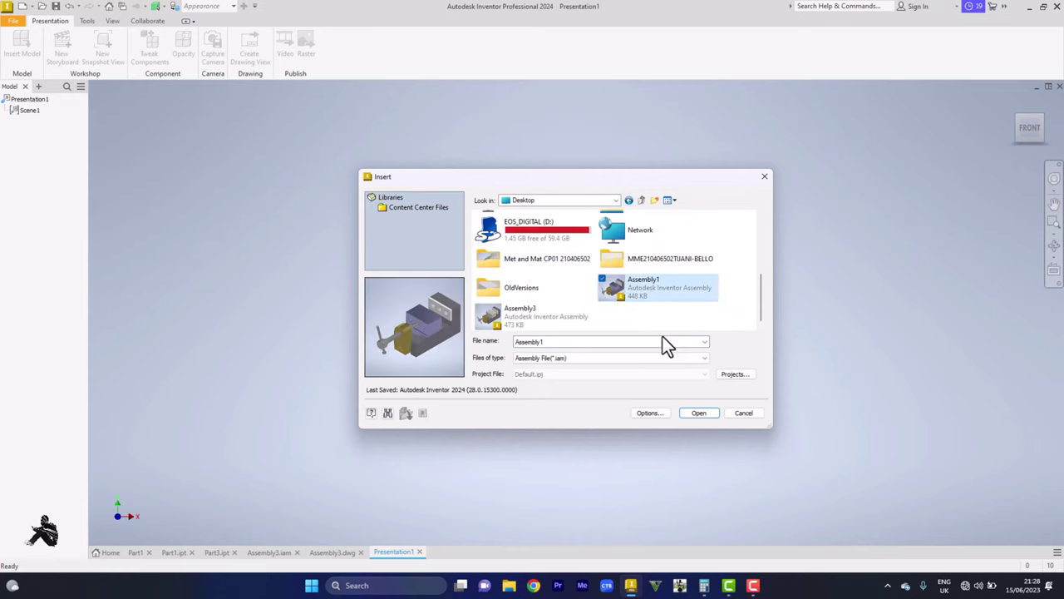
click(578, 323)
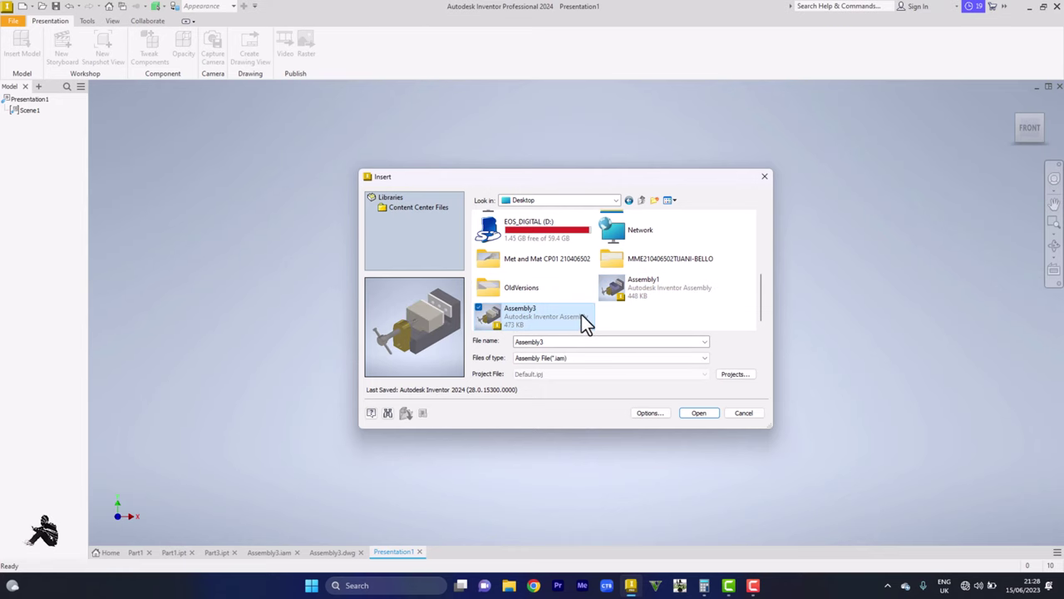
click(692, 410)
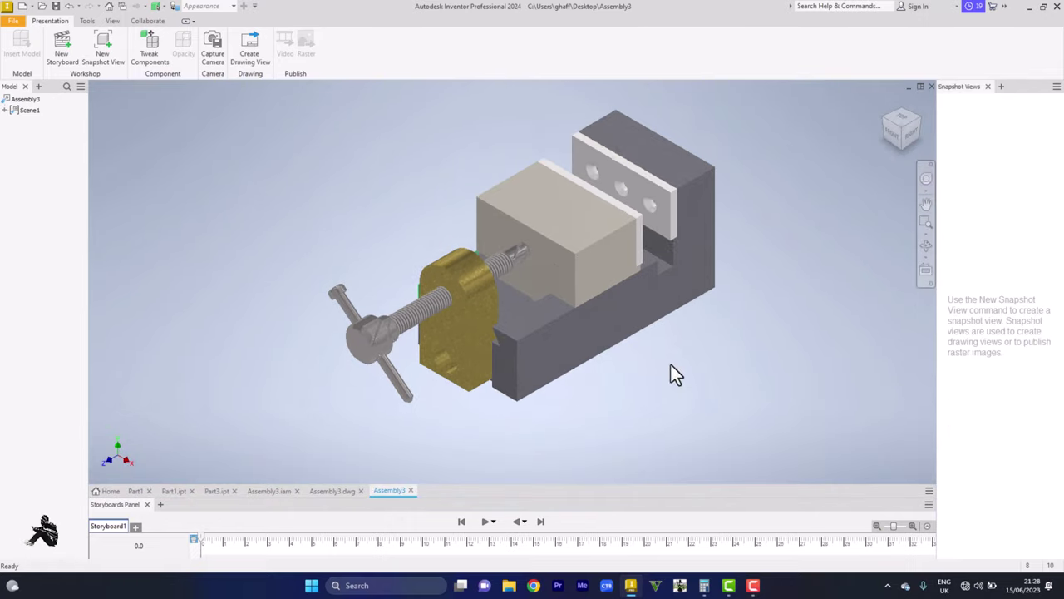
- Tweak the handle bar about 119 mm along its own axis, up and out of the clamping screw's head
click(352, 311)
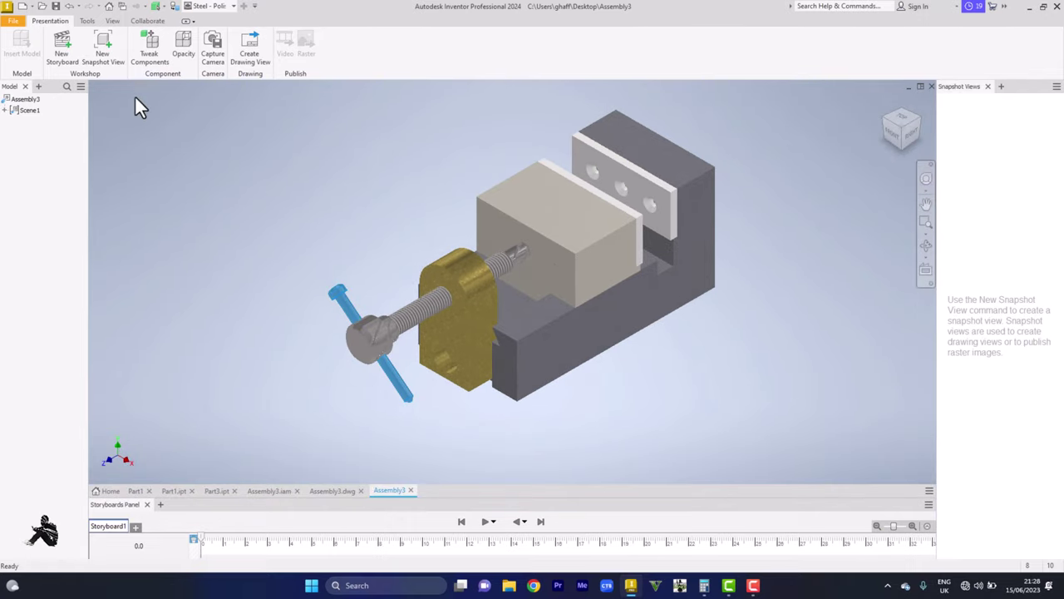
click(149, 50)
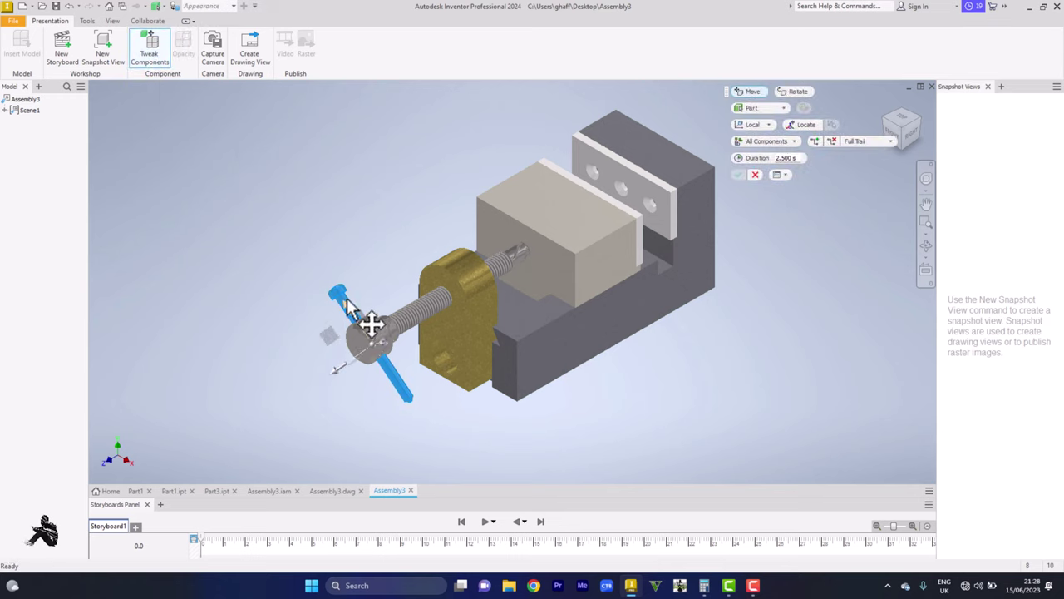
drag(366, 322, 229, 109)
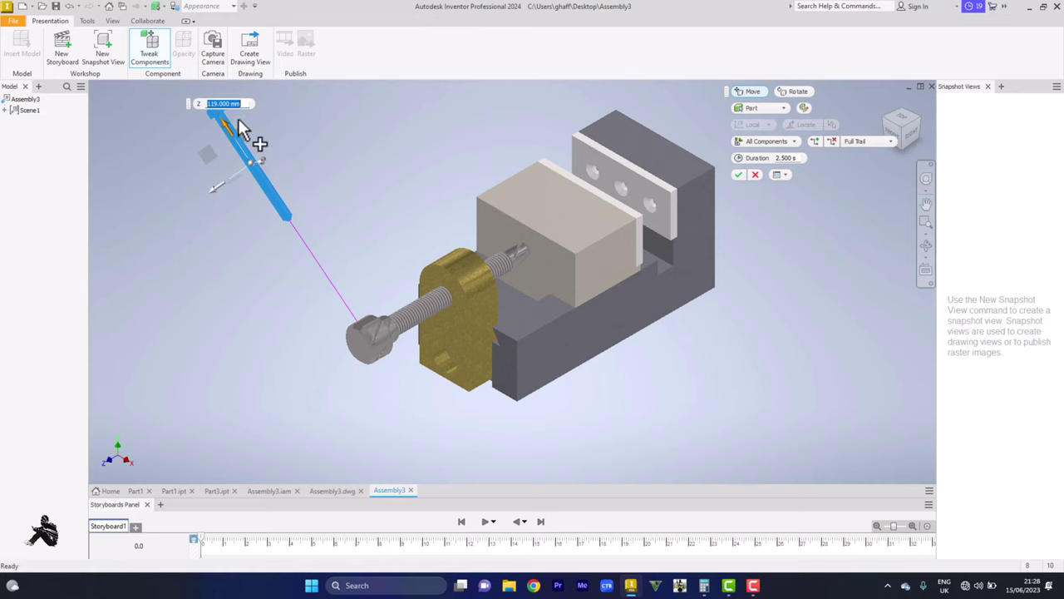
- Tweak the clamping screw about 177.5 mm forward along its axis, and move the brass end plate forward off the vice base
click(367, 341)
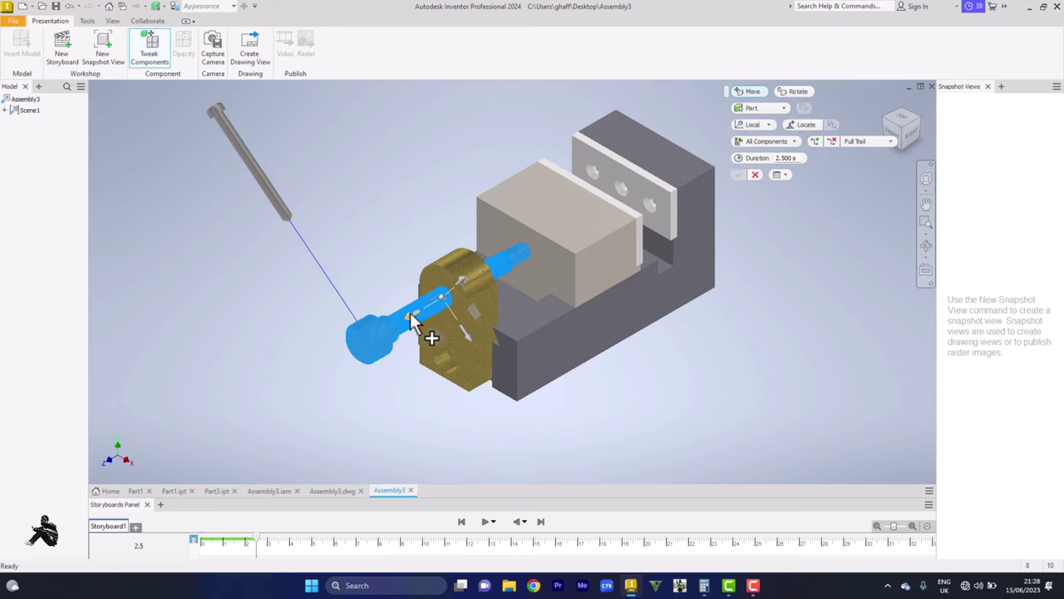
drag(434, 333, 230, 423)
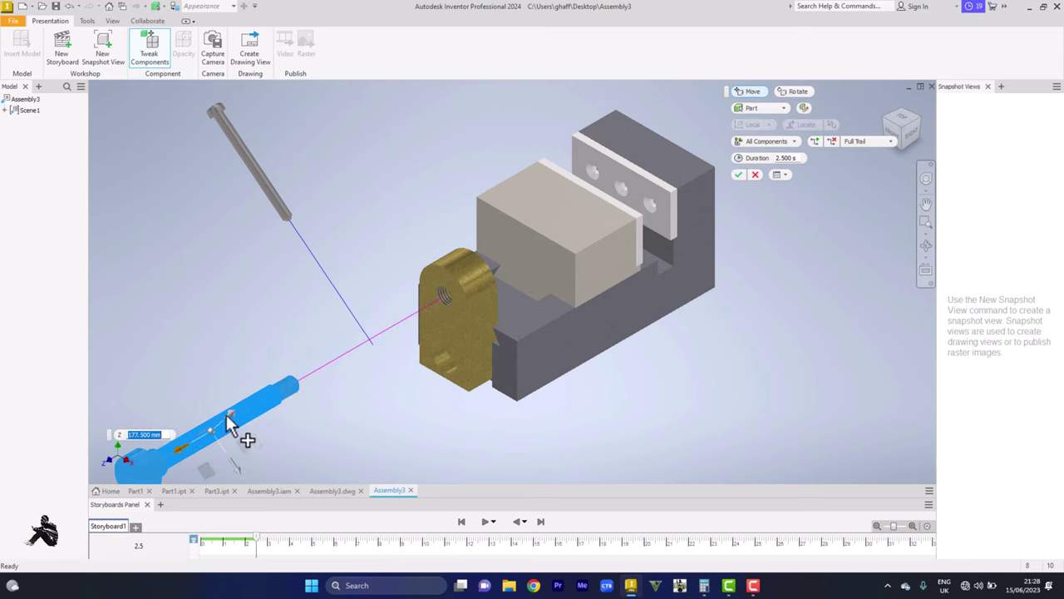
click(449, 329)
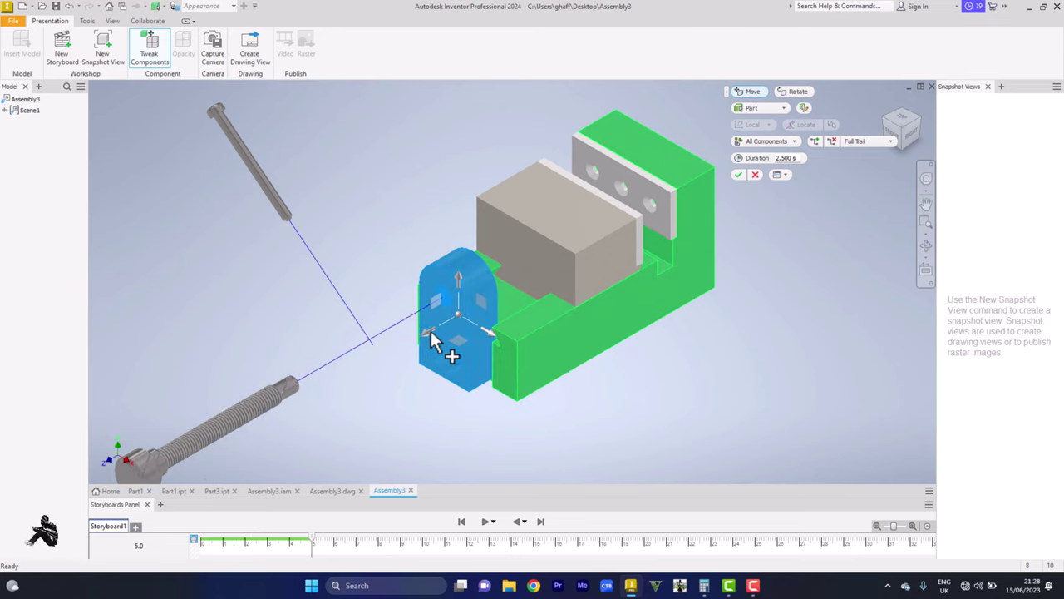
drag(426, 338, 304, 400)
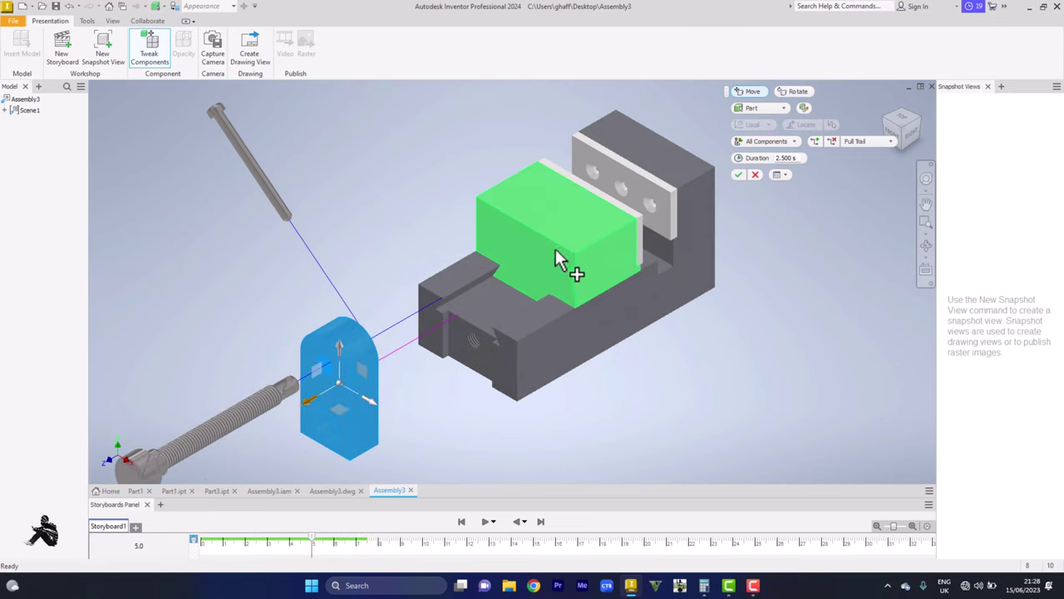
- Tweak the movable jaw about 103 mm forward and 101 mm up, and slide its jaw plate forward beyond the front of the base
click(557, 243)
drag(529, 255, 396, 344)
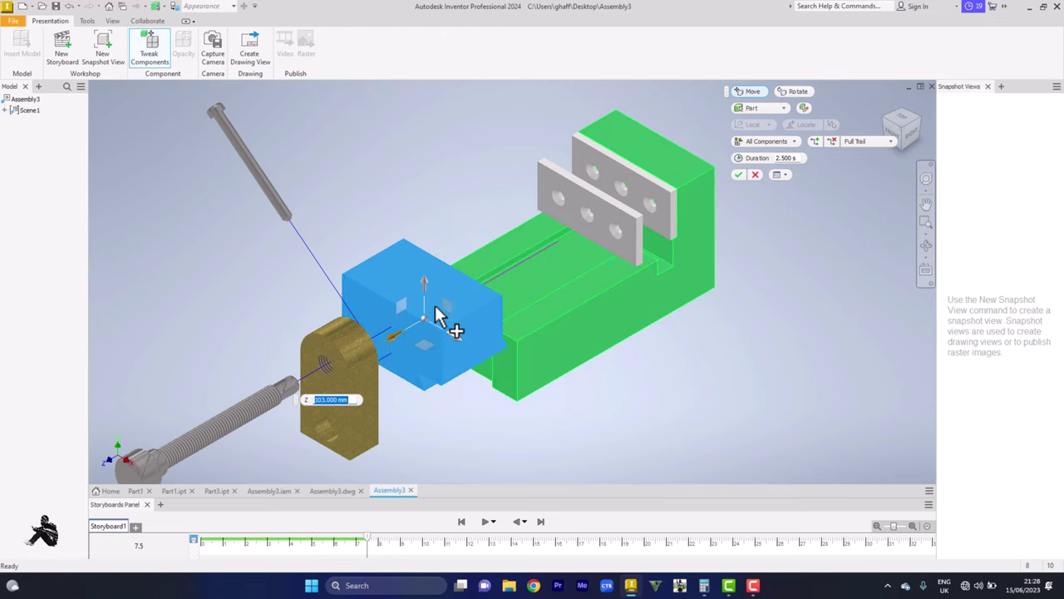
drag(425, 283, 433, 135)
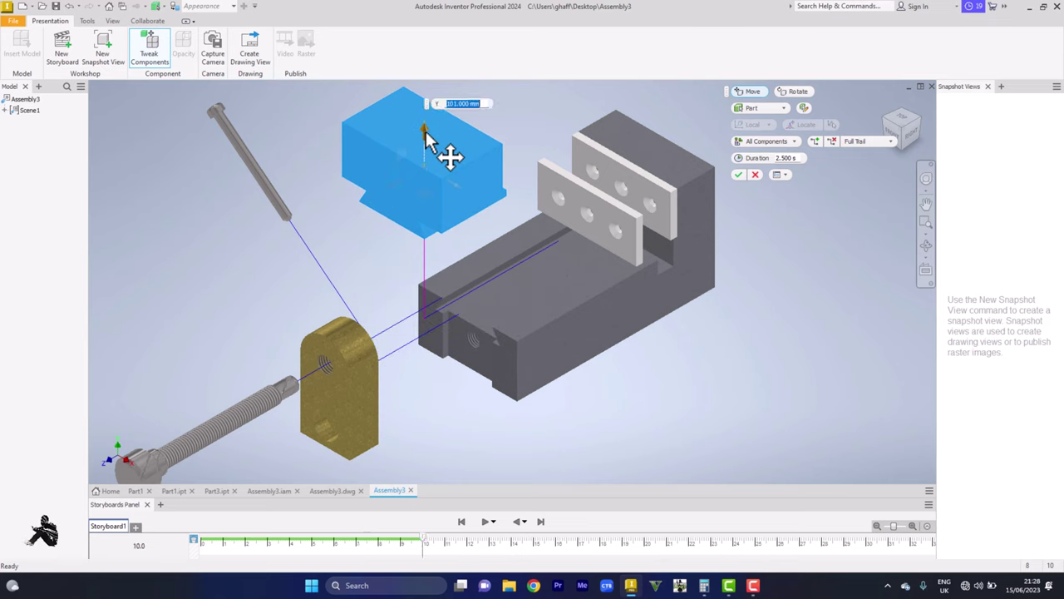
click(582, 209)
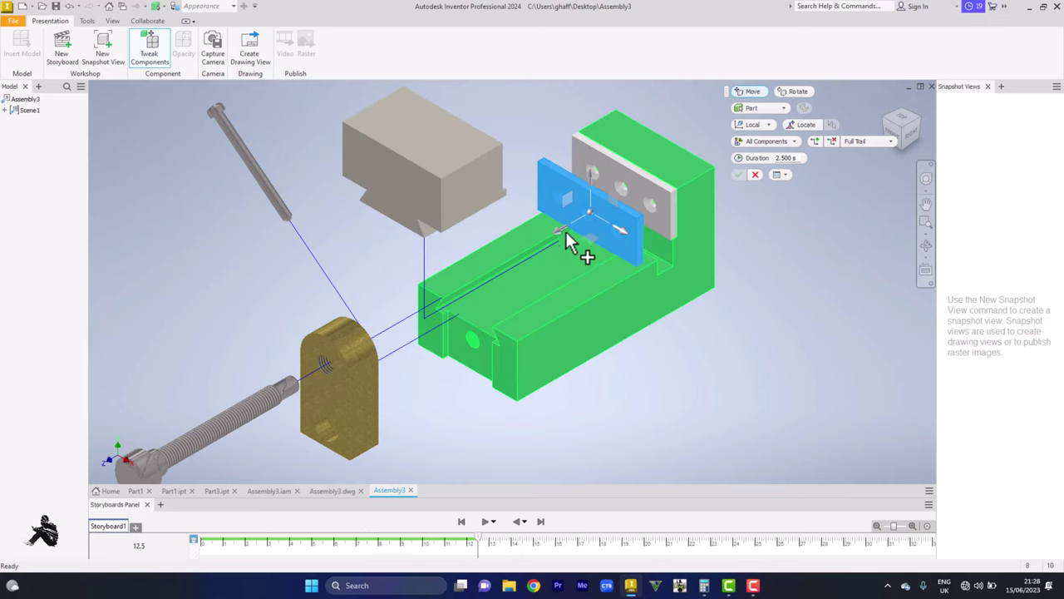
drag(564, 235, 391, 338)
- Try to tweak the fixed jaw's plate about 148.5 mm forward along the base, and play the storyboard animation
click(624, 203)
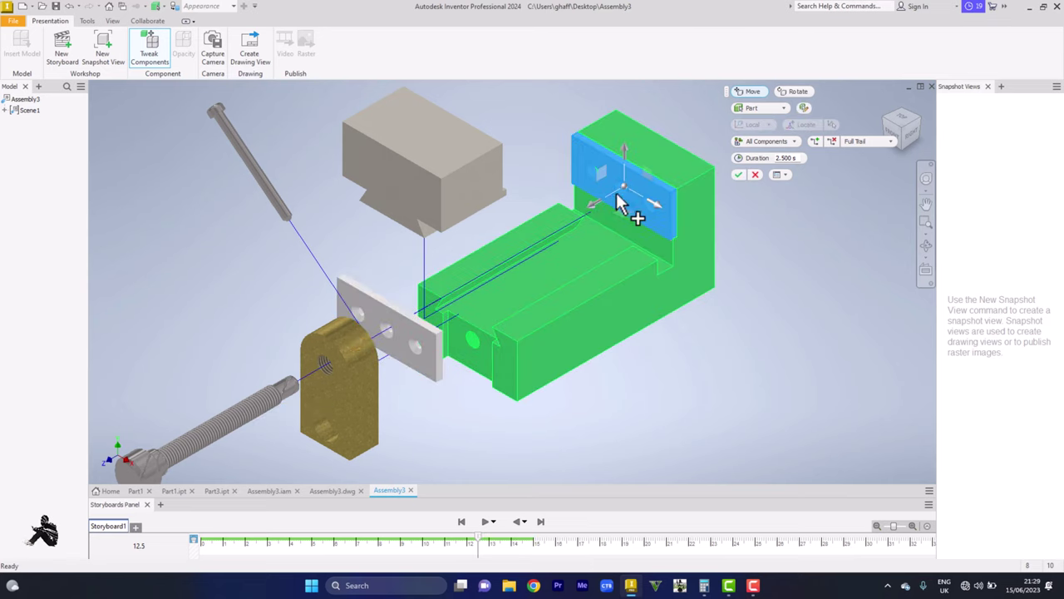
drag(592, 207, 434, 360)
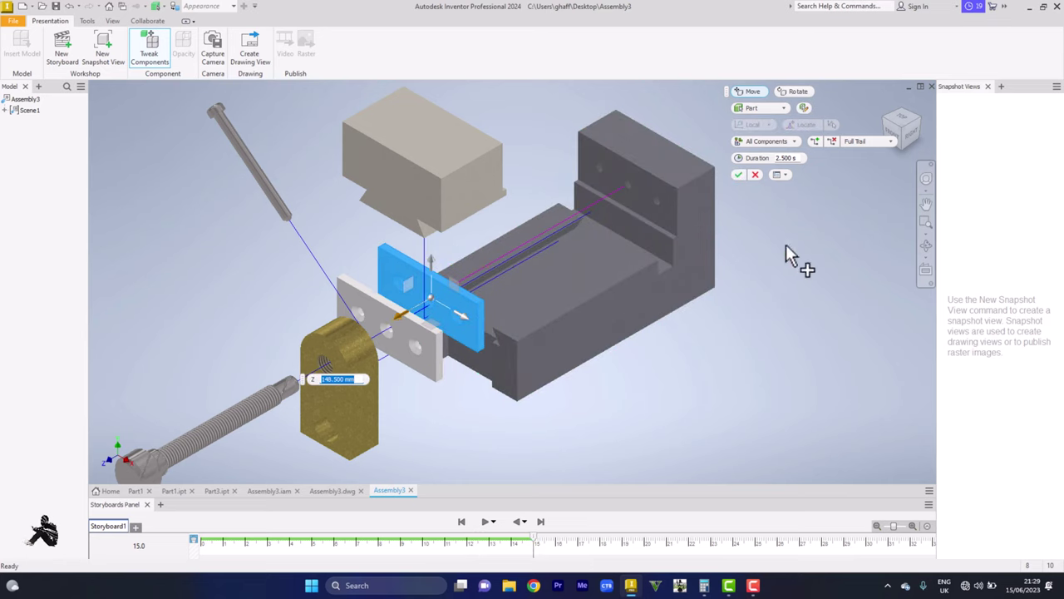
click(485, 521)
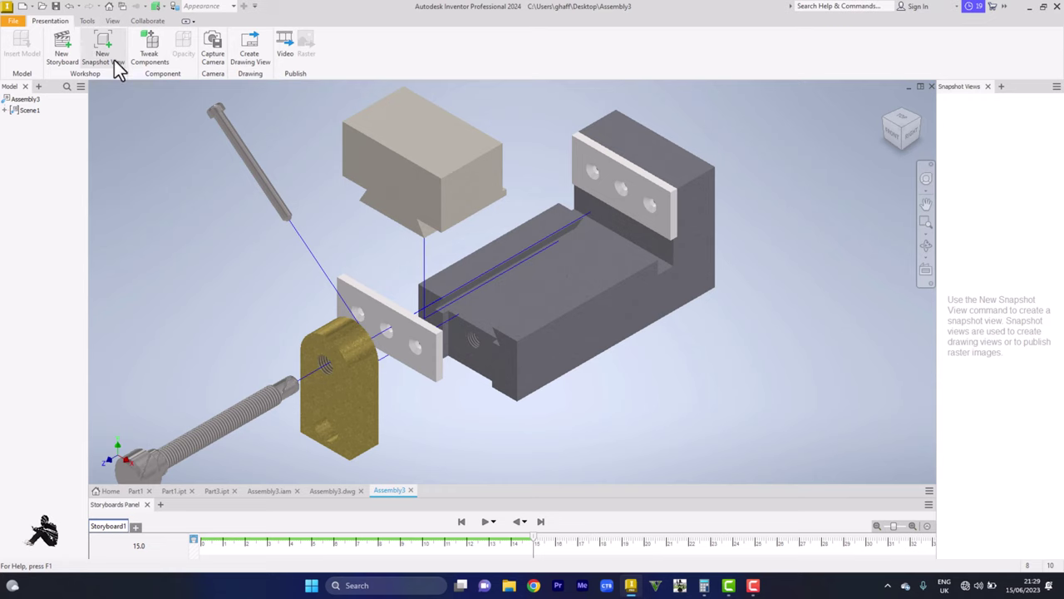
click(264, 62)
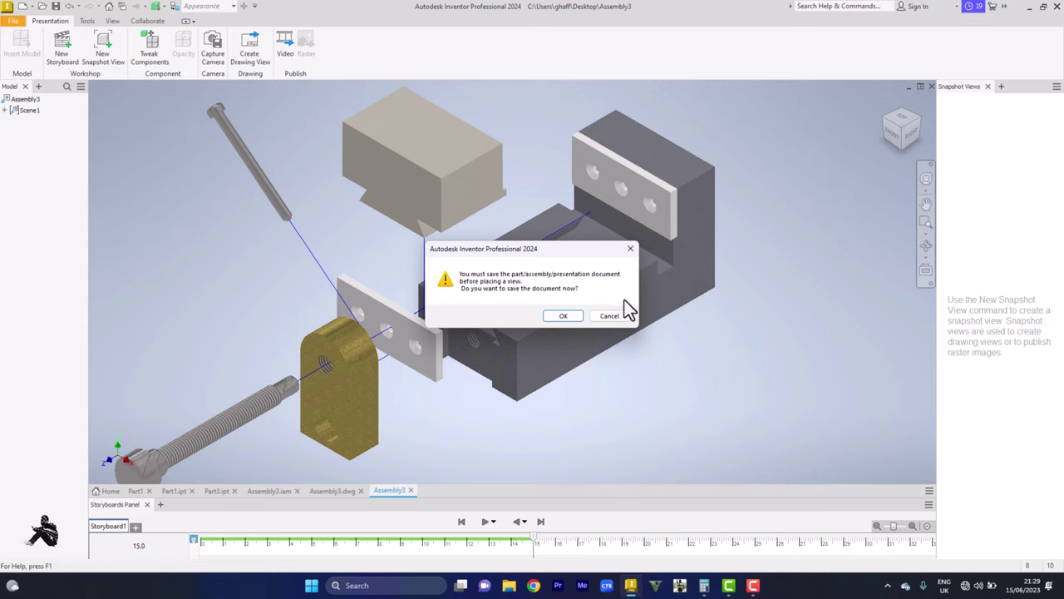
click(622, 314)
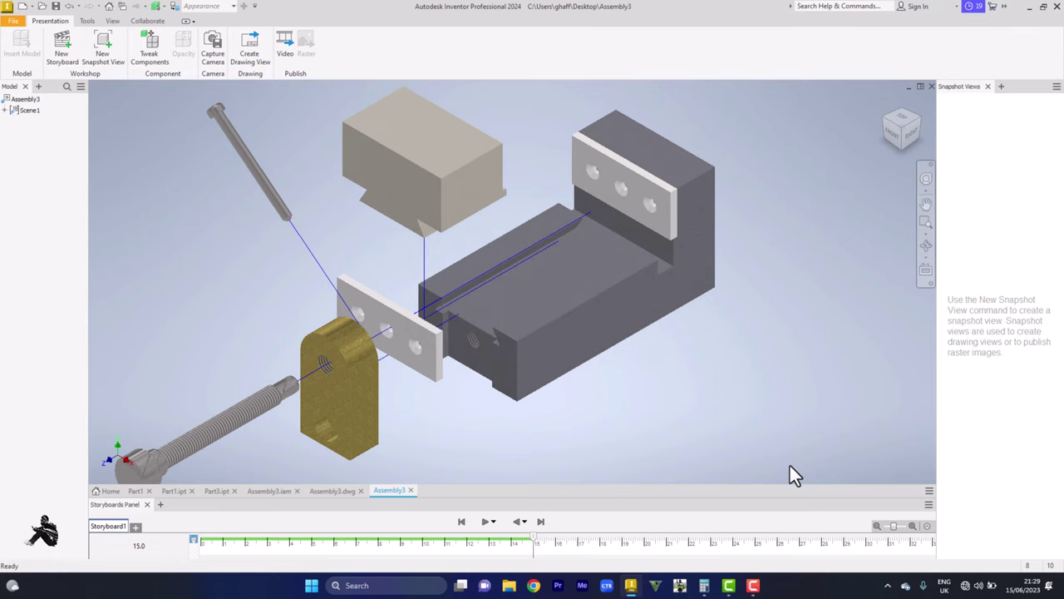
click(287, 55)
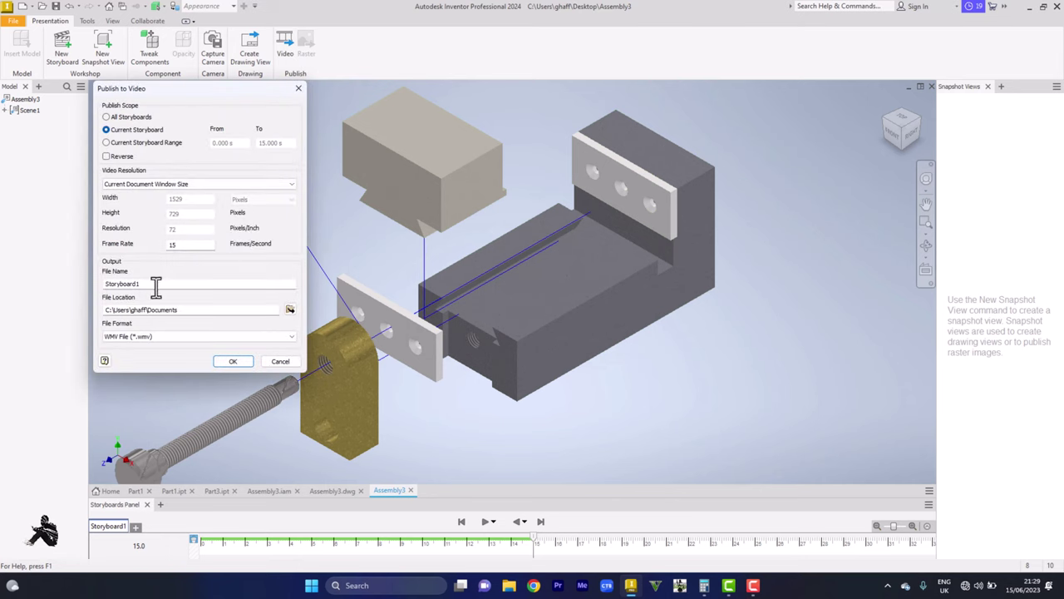
click(184, 338)
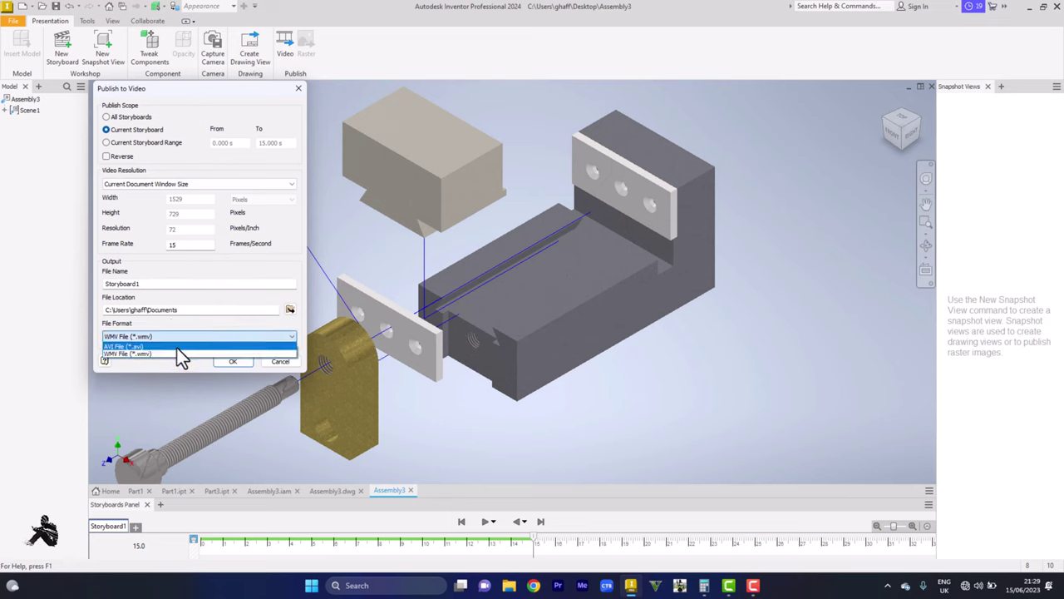
click(177, 346)
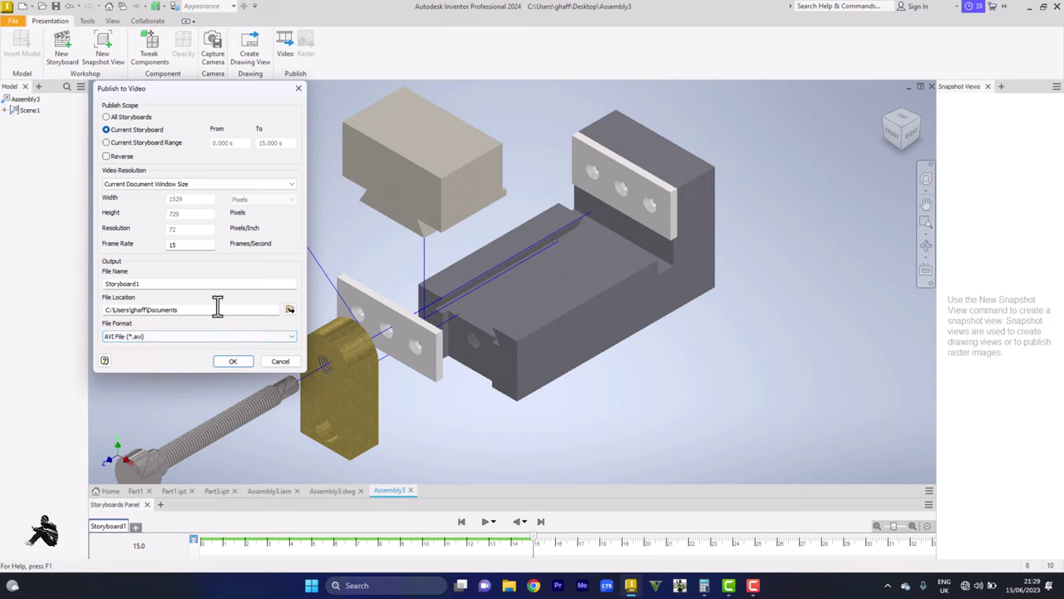
click(226, 364)
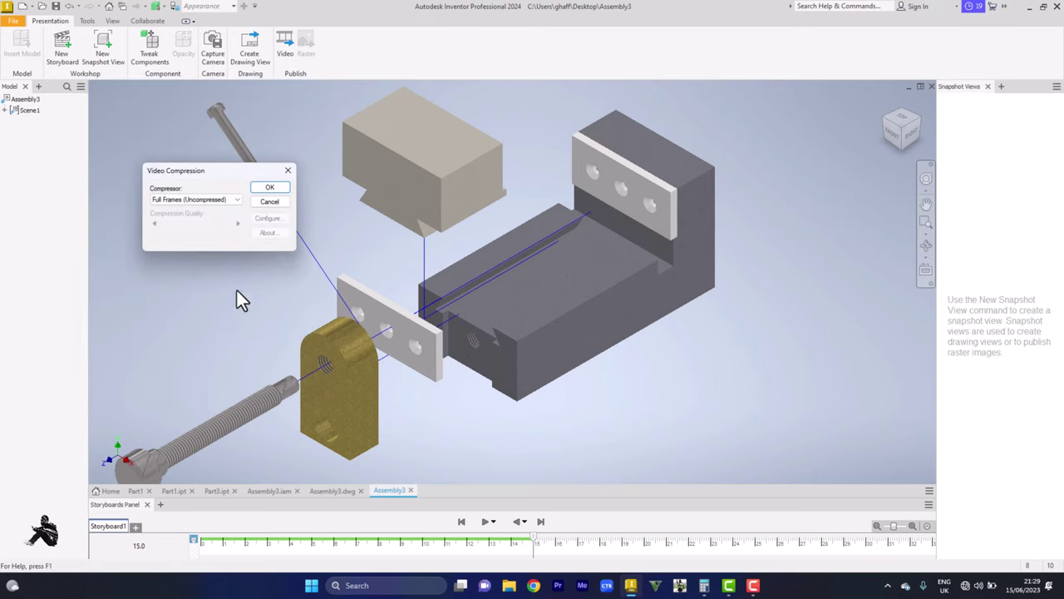
click(225, 201)
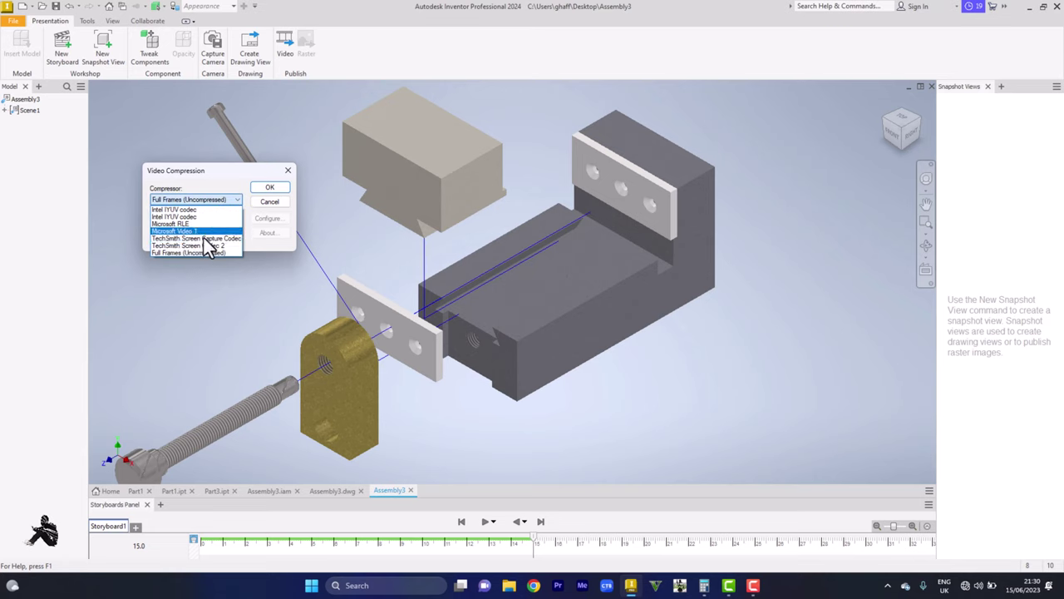
click(289, 173)
click(289, 173)
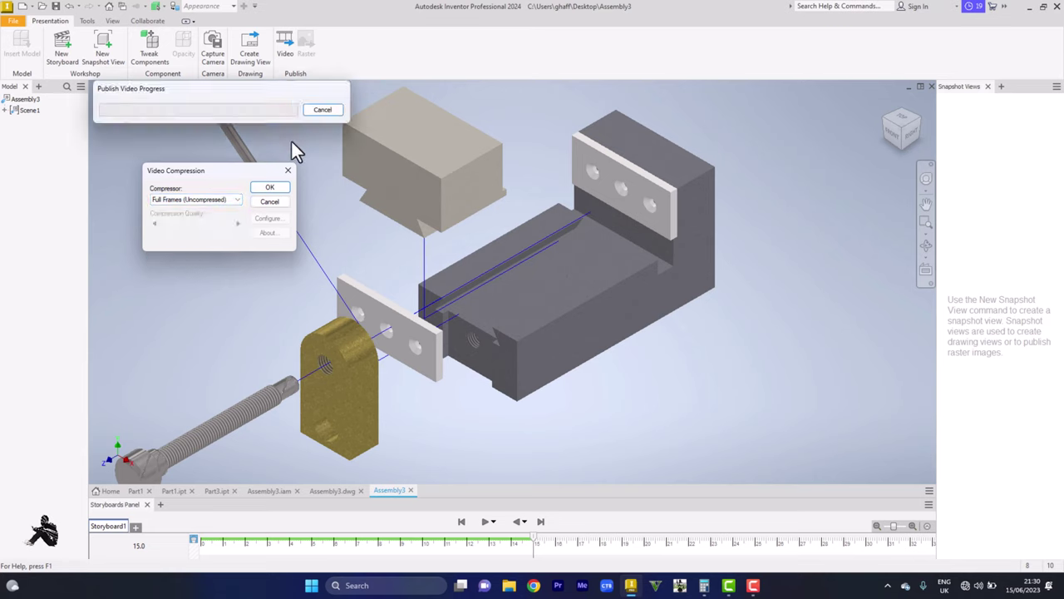
- Set up a video publication of all storyboards at 1920 x 1080 (16:9) resolution in AVI file format
click(286, 50)
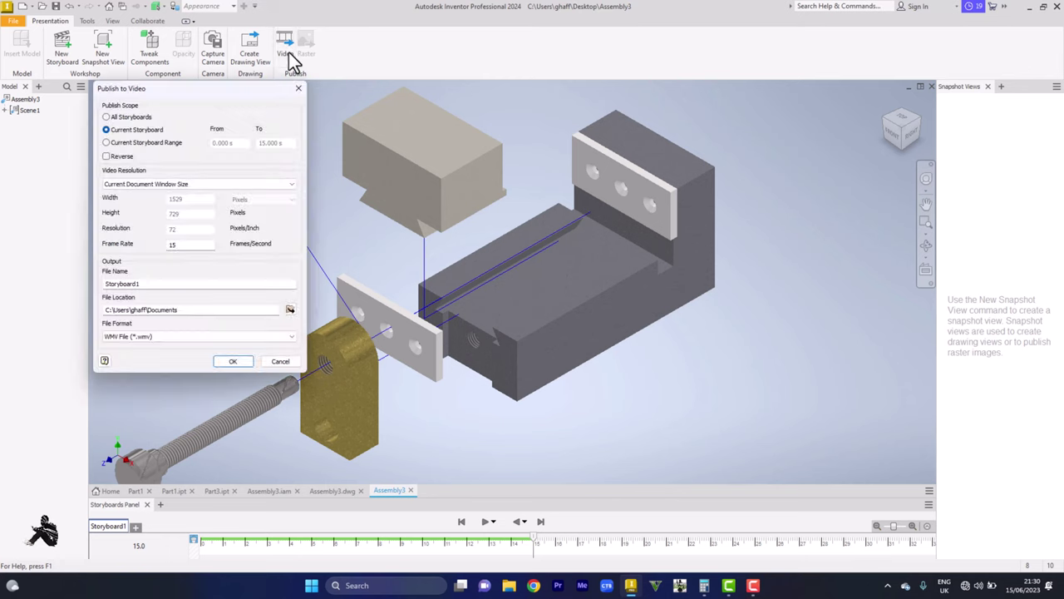
click(136, 118)
click(130, 184)
click(135, 244)
click(179, 341)
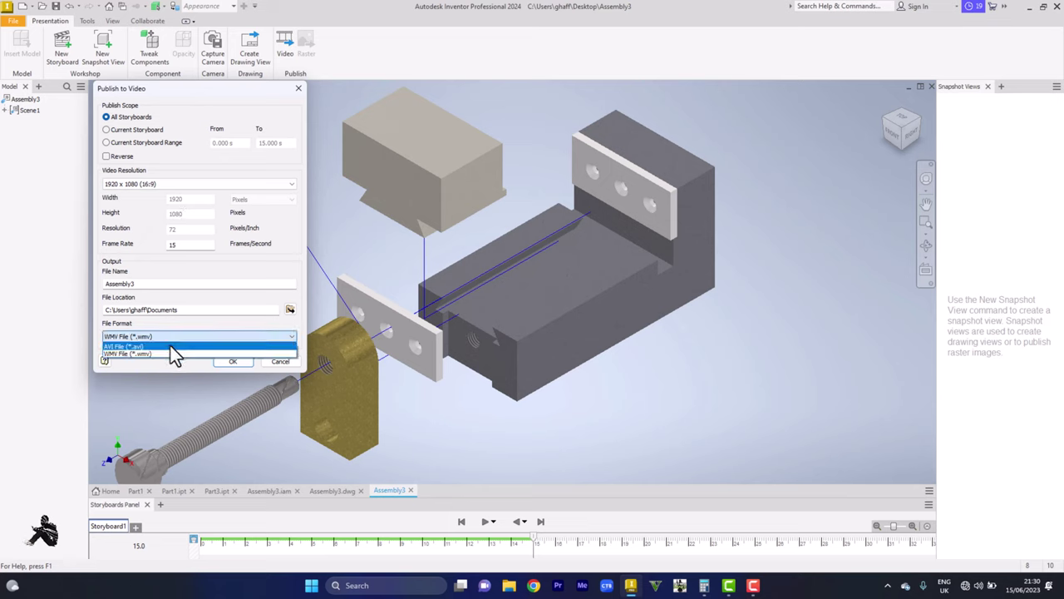
click(170, 355)
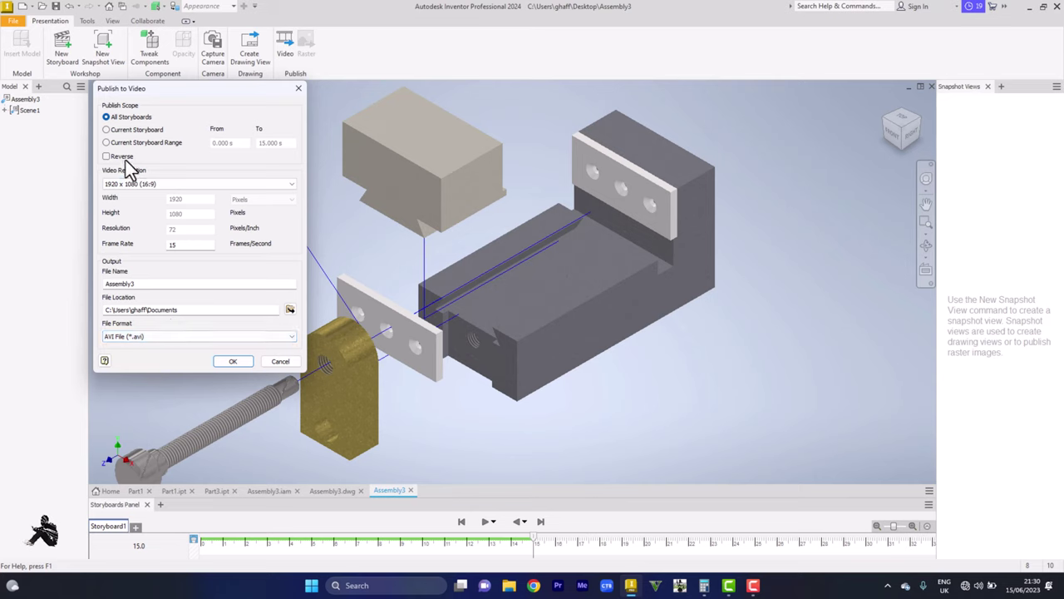
- Start publishing the Assembly3 video with the Full Frames (Uncompressed) compressor
click(232, 361)
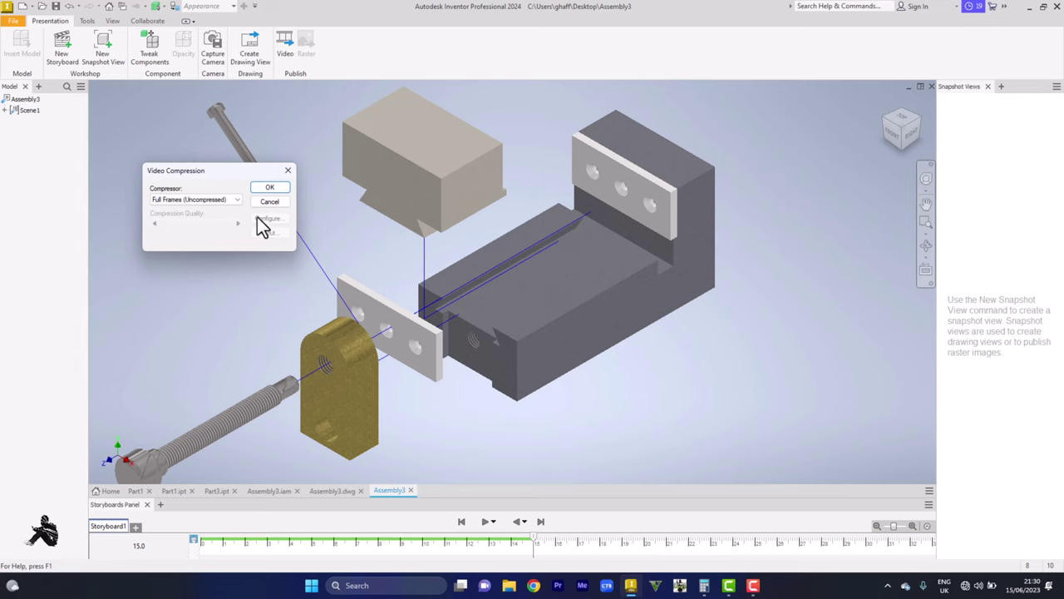
click(236, 205)
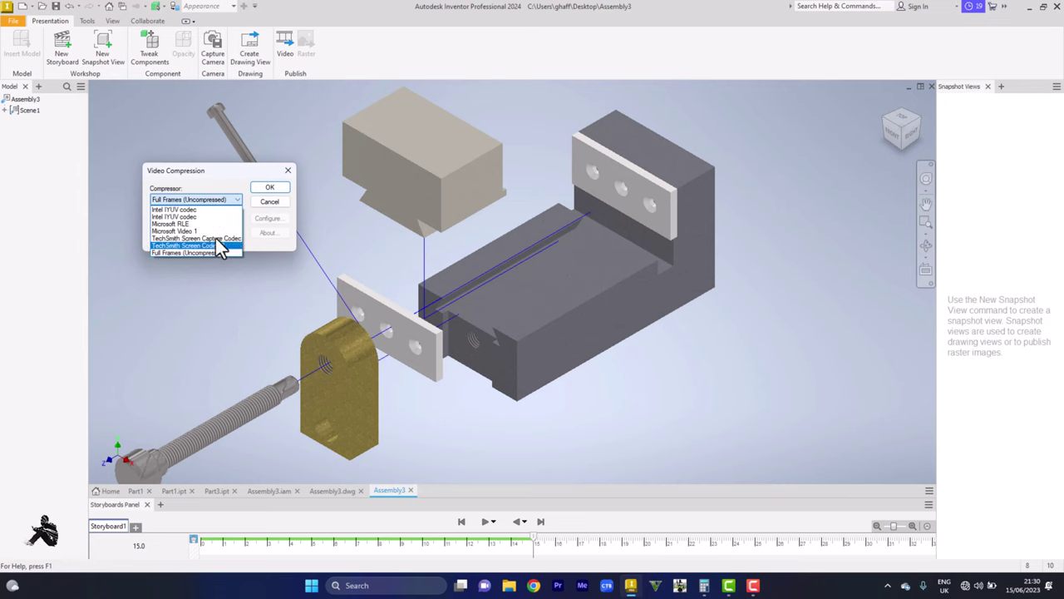
click(239, 205)
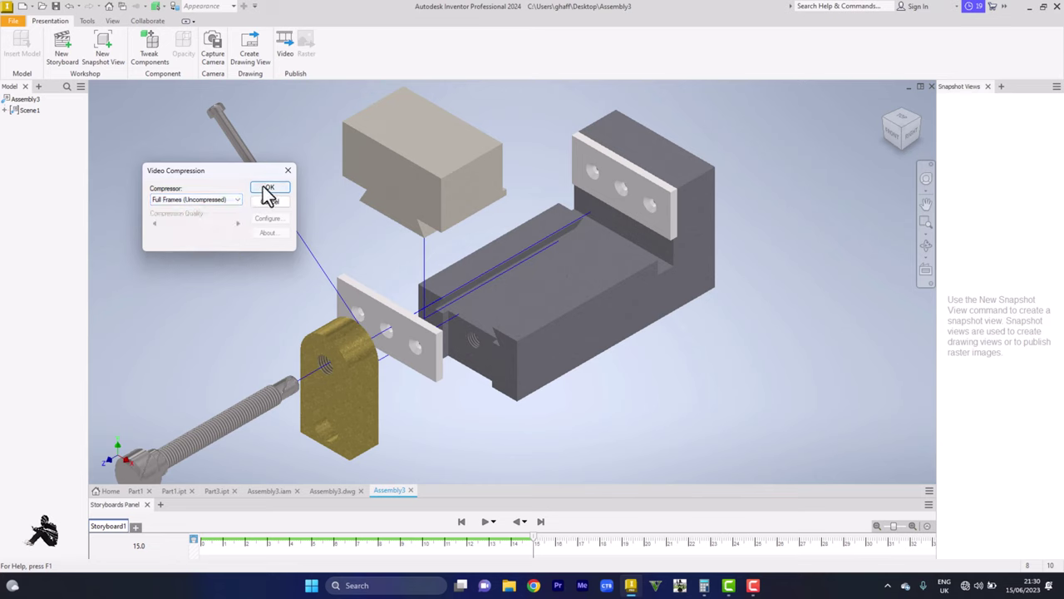
click(269, 188)
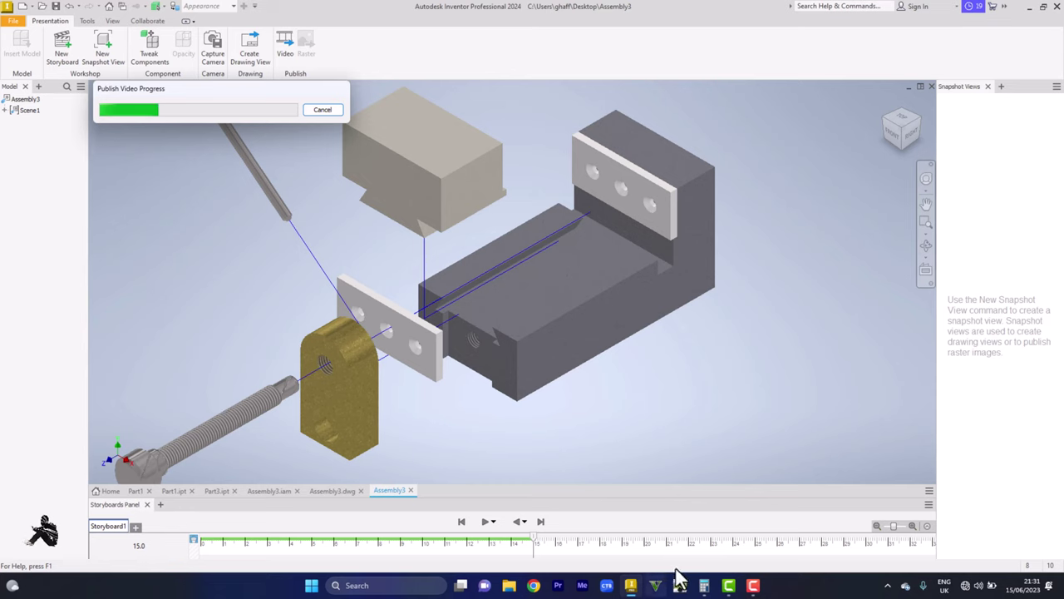
click(704, 586)
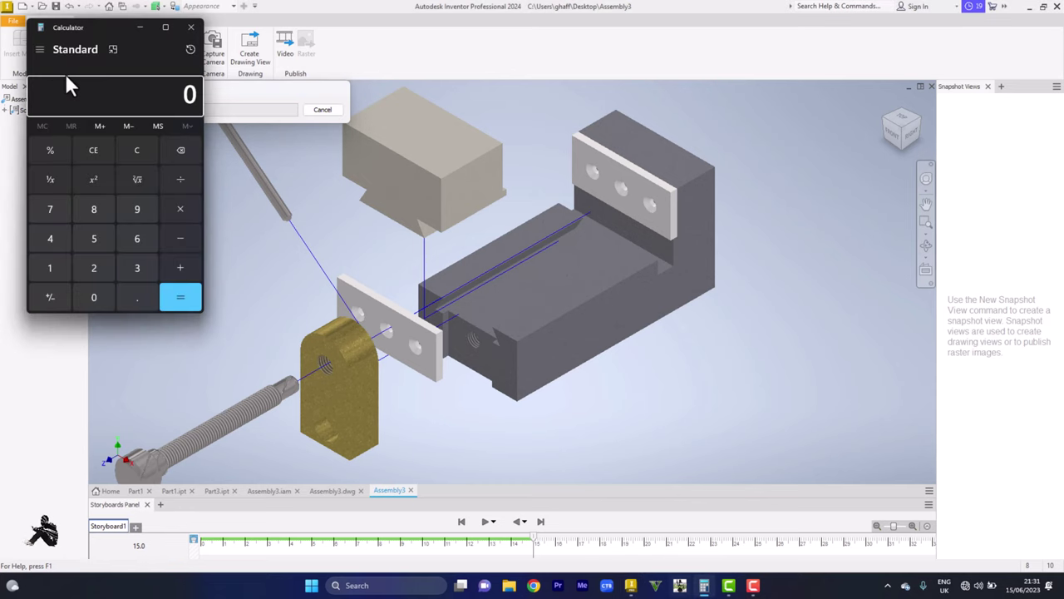
drag(114, 31, 128, 195)
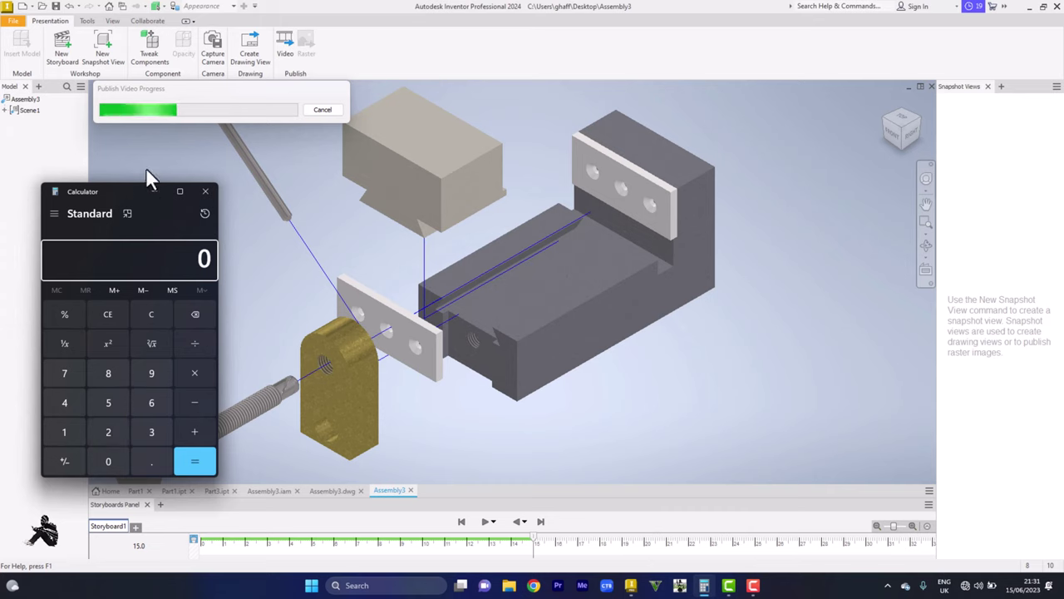
click(153, 192)
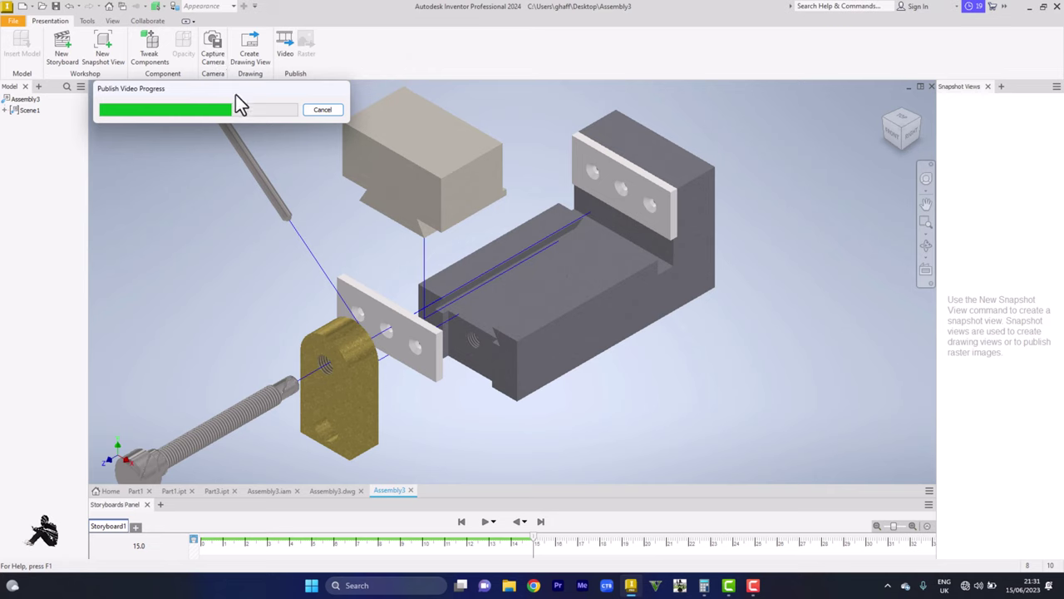
drag(210, 106, 232, 163)
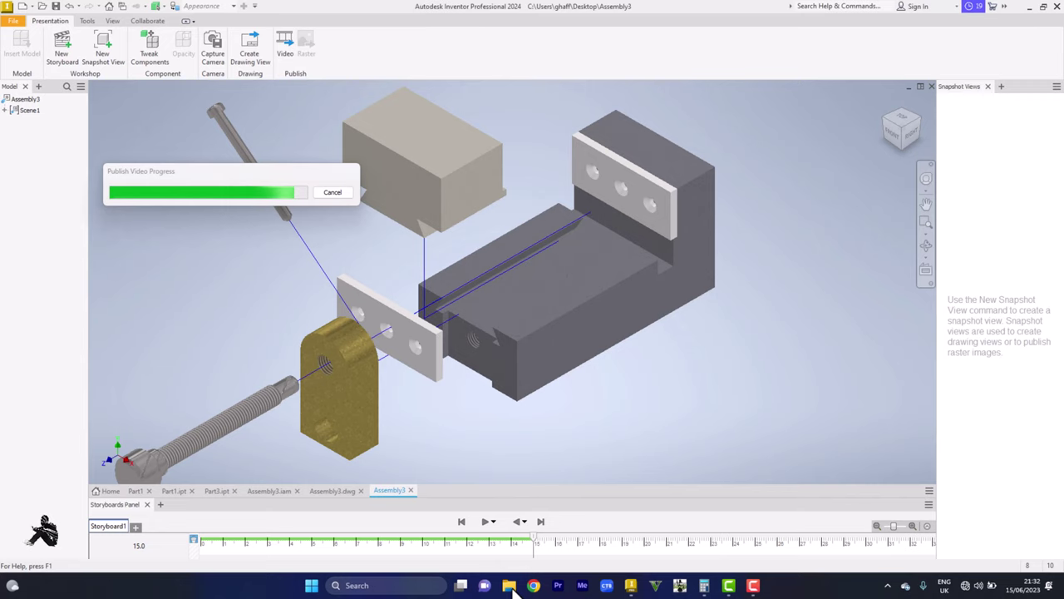
- Switch to File Explorer and look for the published Assembly3 and Storyboard1 videos in the Documents folder
click(510, 586)
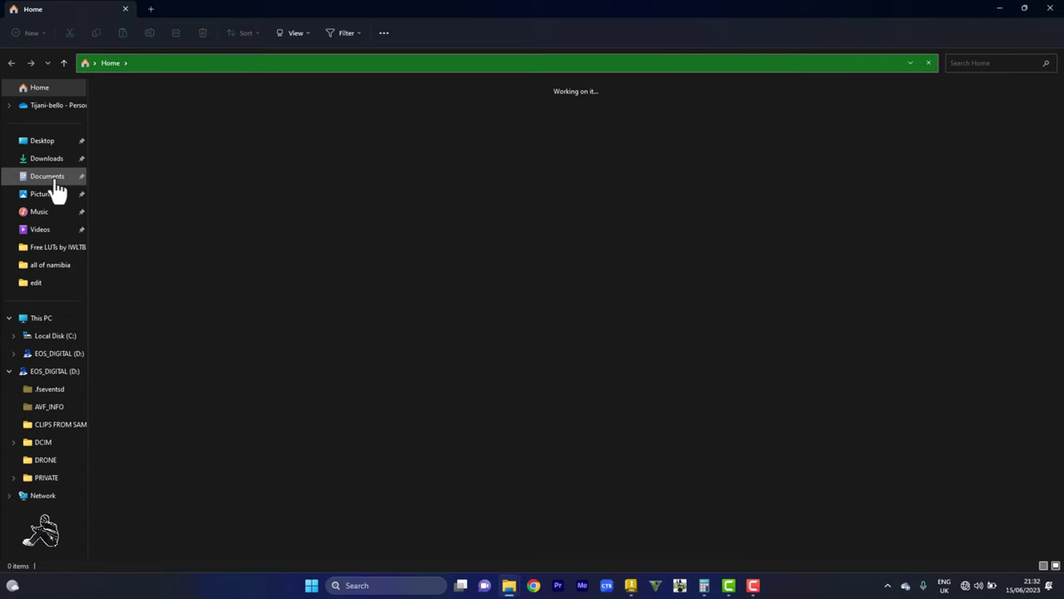
click(56, 182)
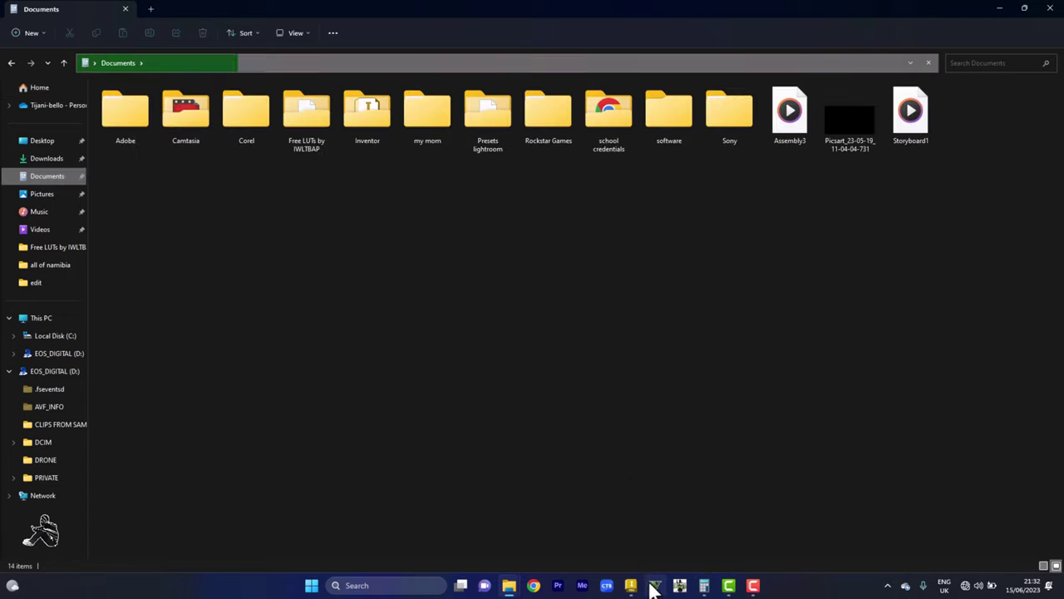
click(793, 133)
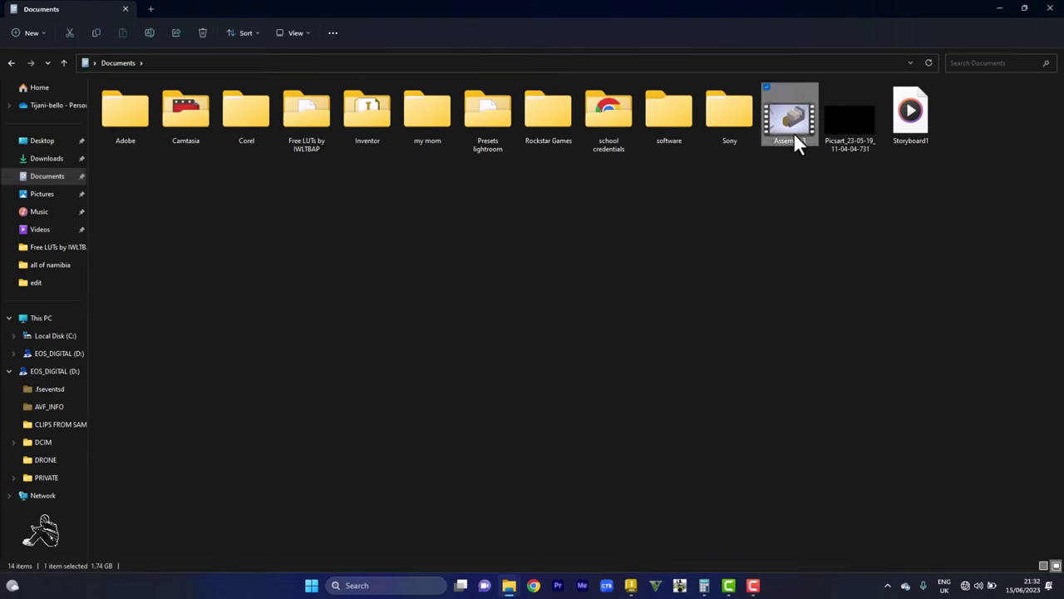
click(793, 249)
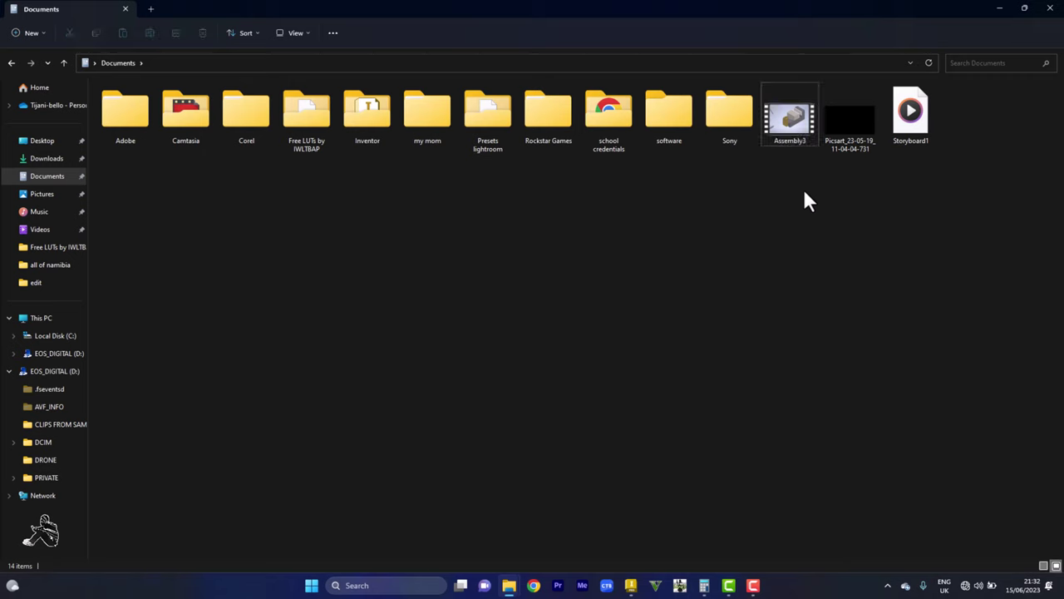
click(794, 143)
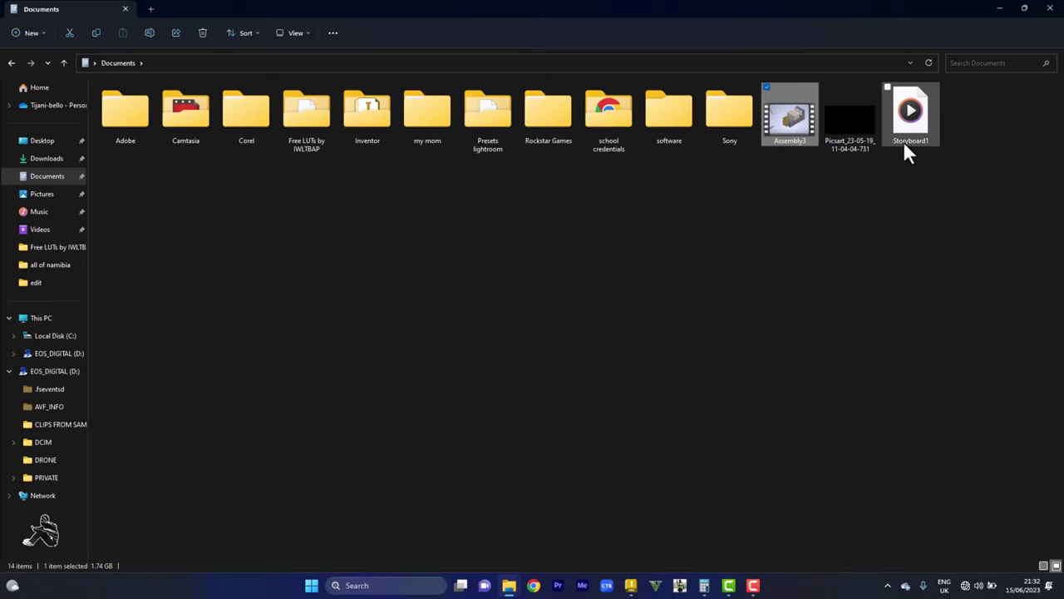
click(921, 127)
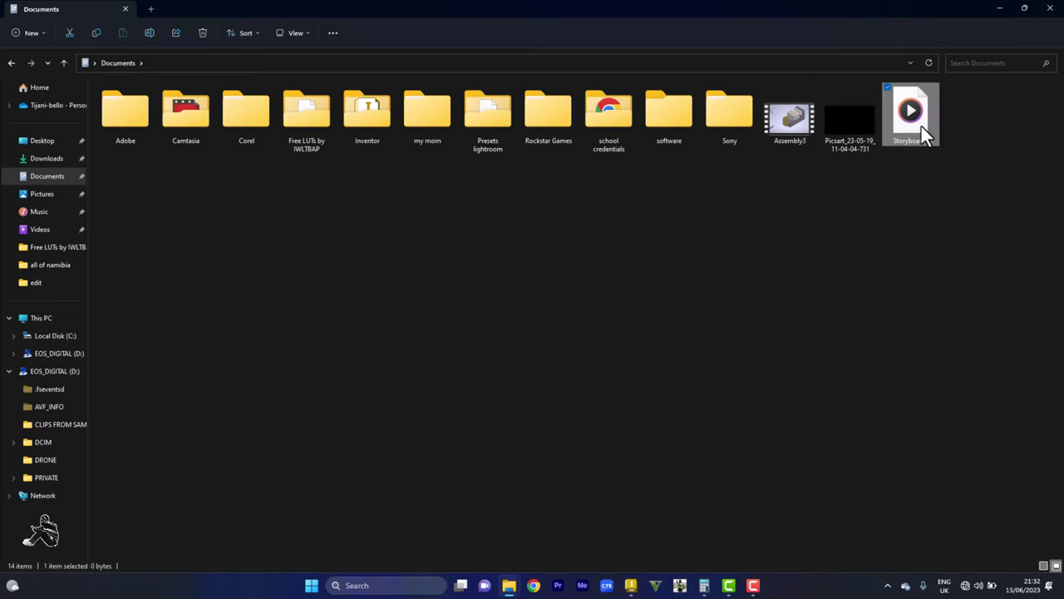
- Acknowledge the completed video publication in Inventor and return to the Documents folder in File Explorer
click(631, 586)
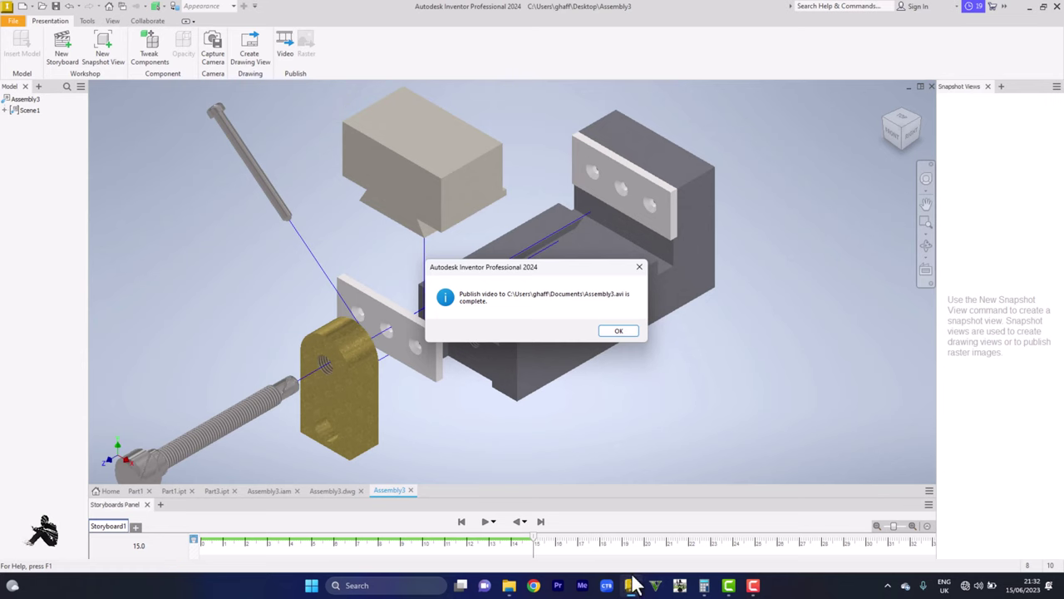
click(615, 331)
click(511, 587)
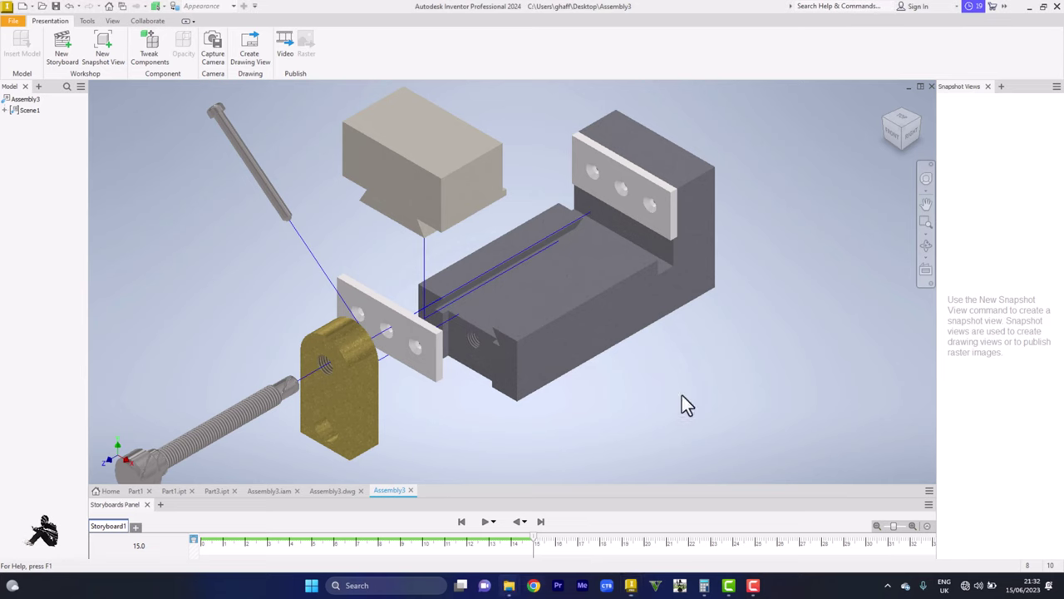
click(546, 508)
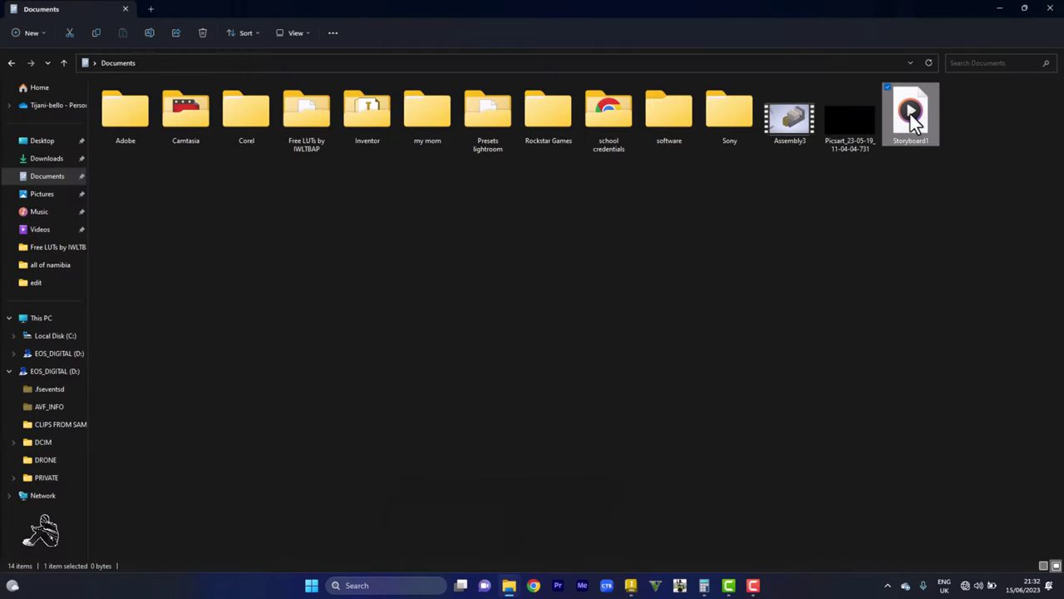
- Try to play Storyboard1.avi just once in Media Player, and close the player to return to Inventor
click(851, 129)
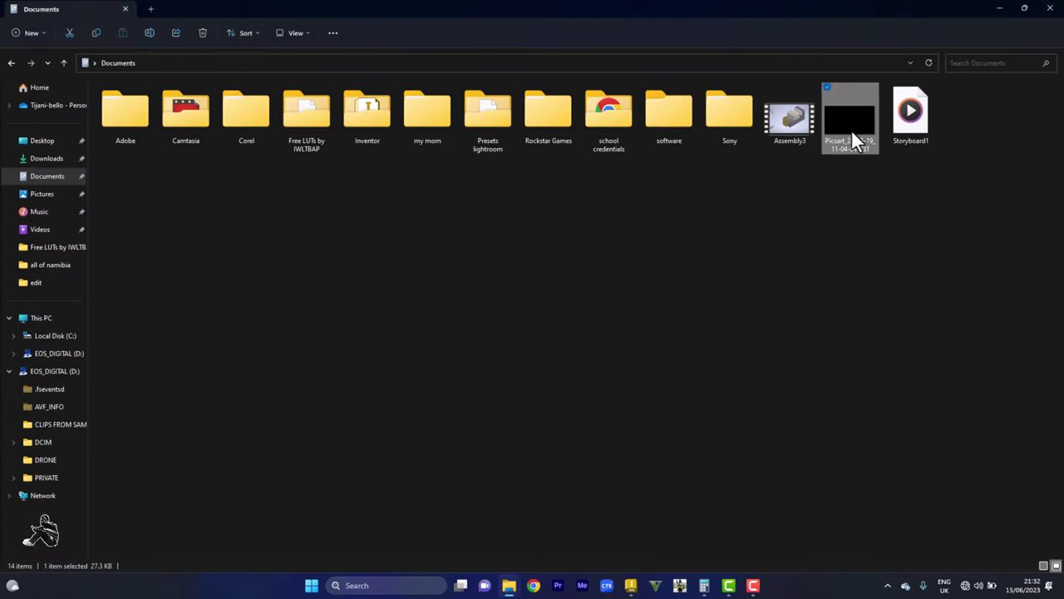
click(895, 125)
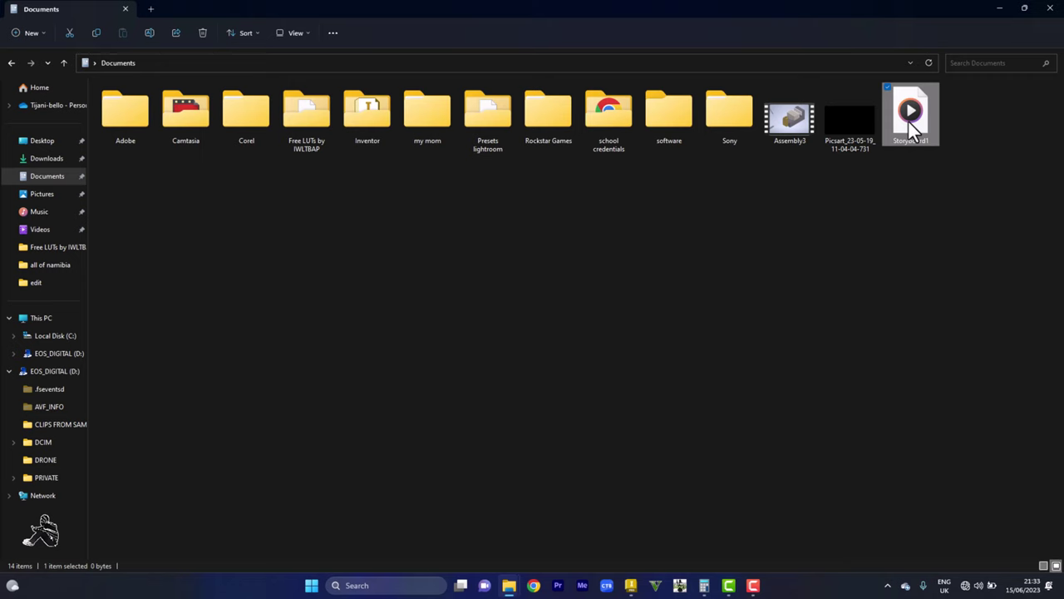
double_click(912, 123)
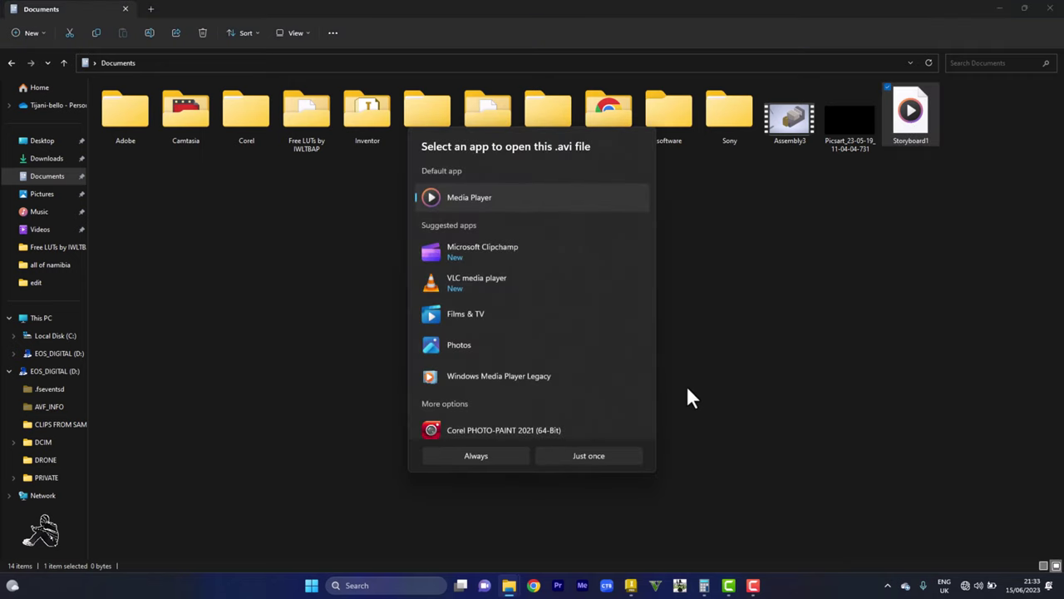
click(556, 457)
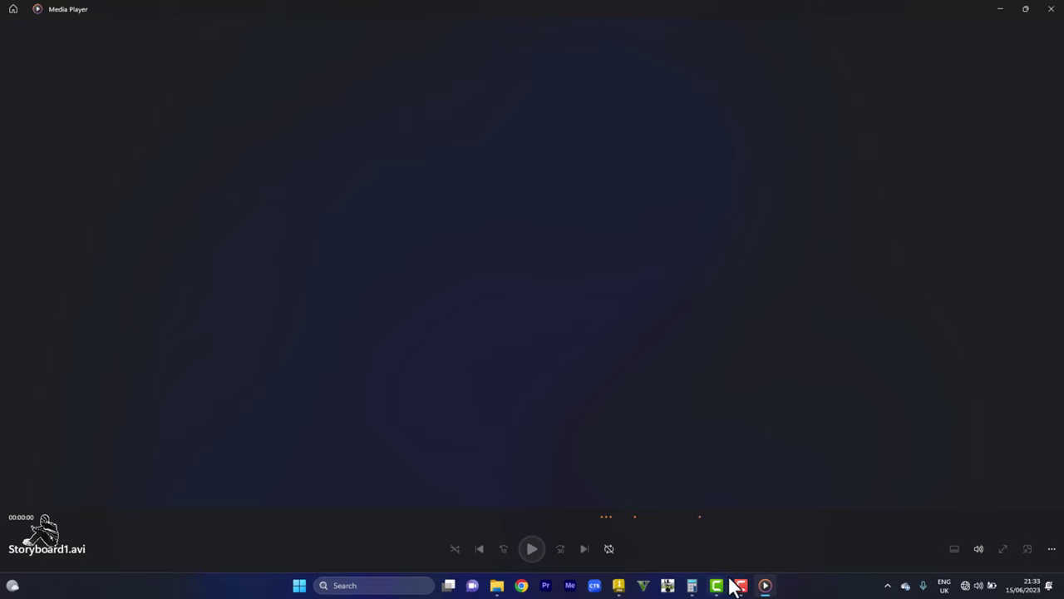
mouse_move(750, 590)
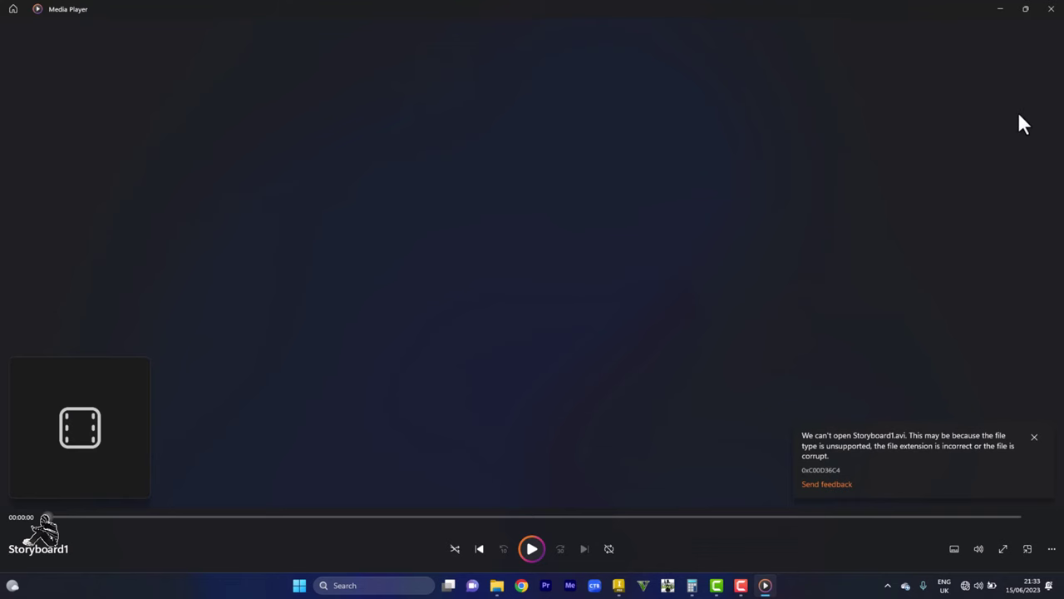
click(1050, 12)
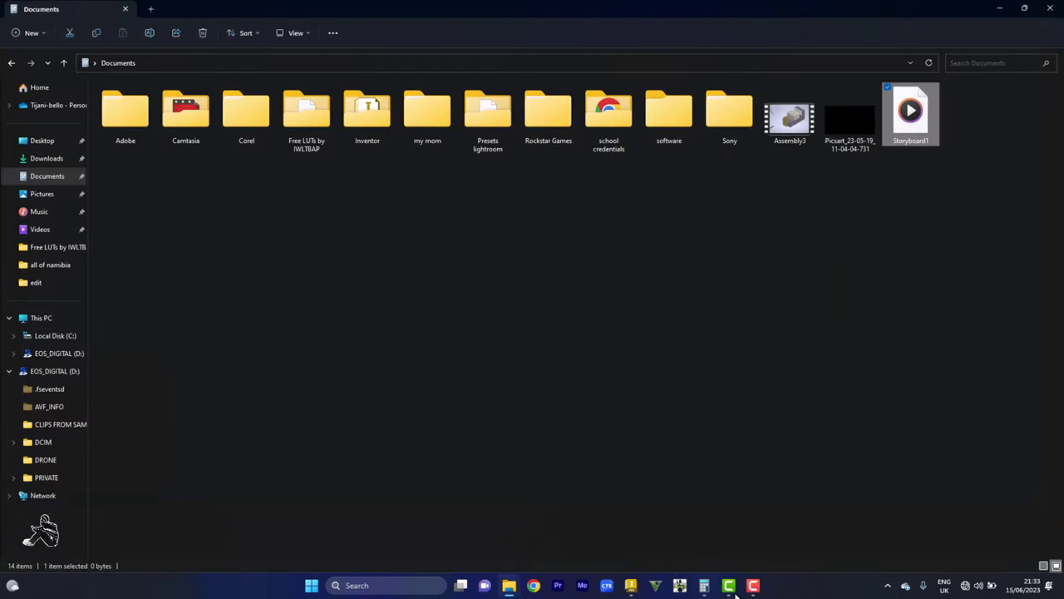
click(631, 585)
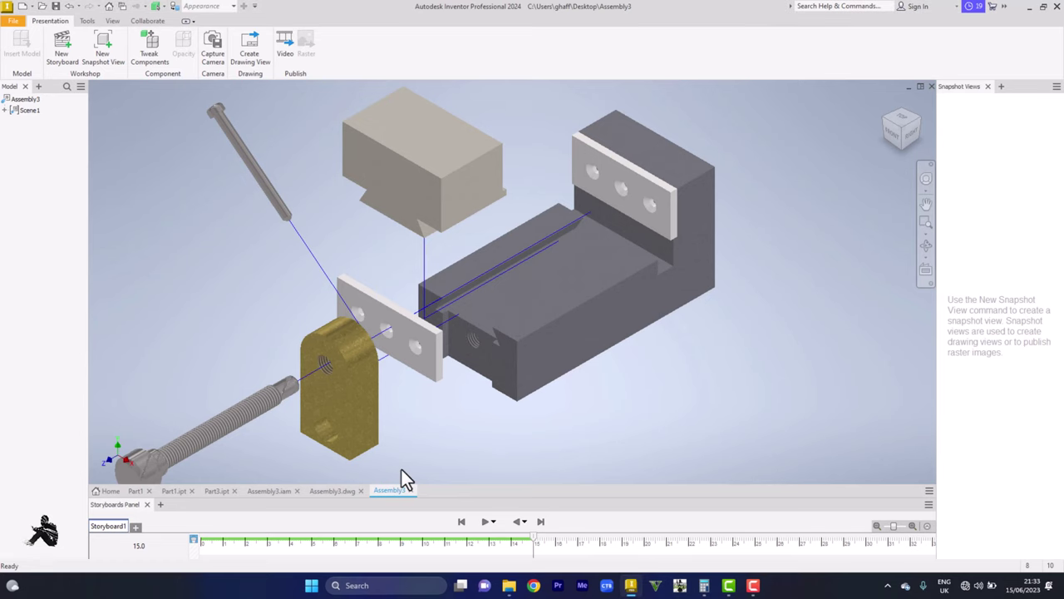
- Publish all storyboards as the WMV video Assembly3 at 1920 x 1080 (16:9), 15 frames per second, in the Documents folder
click(283, 45)
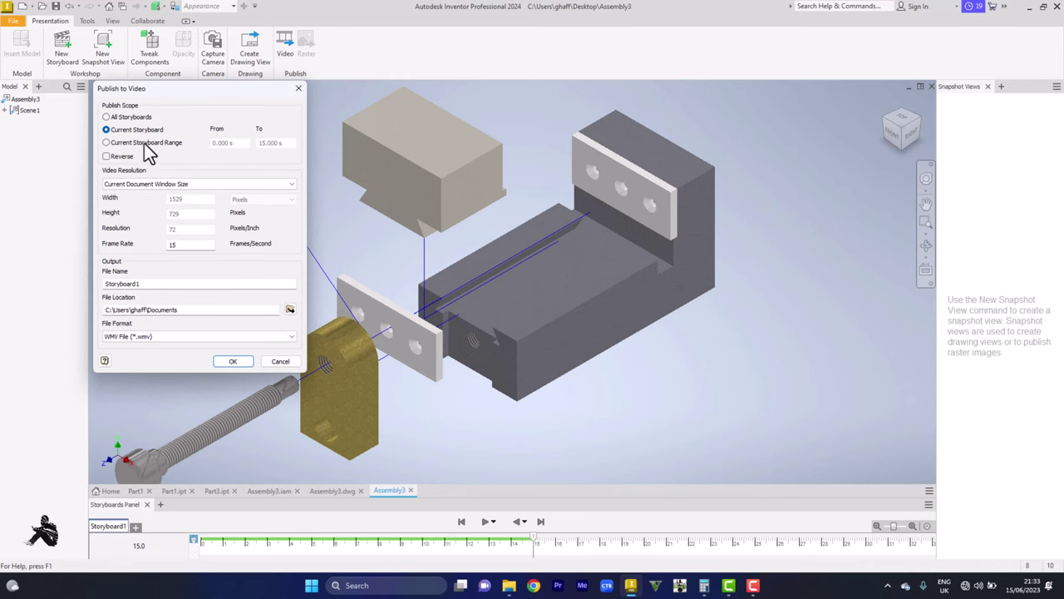
click(151, 187)
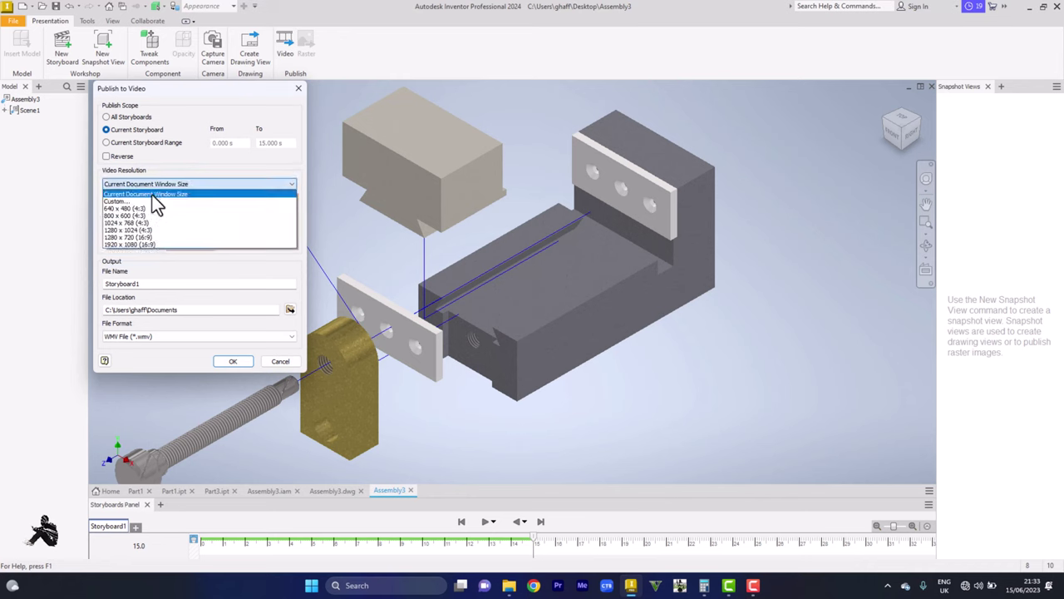
click(150, 244)
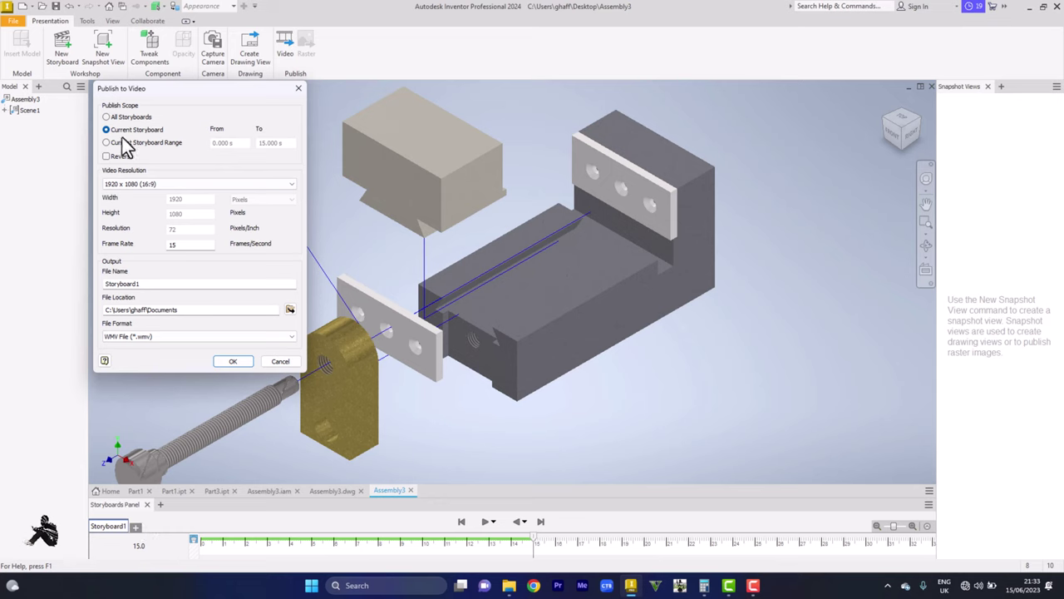
click(106, 117)
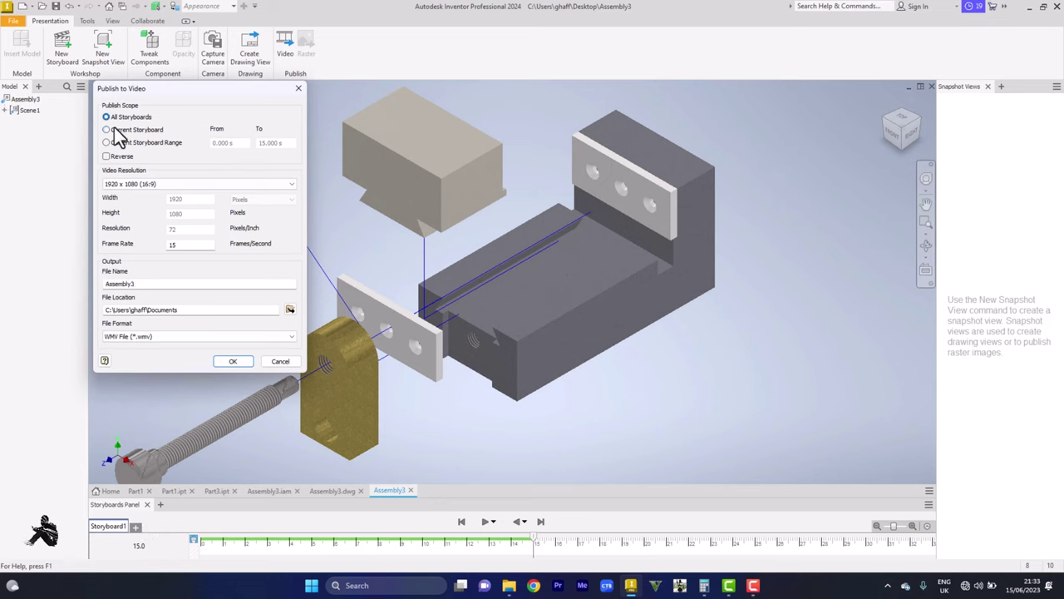
click(235, 361)
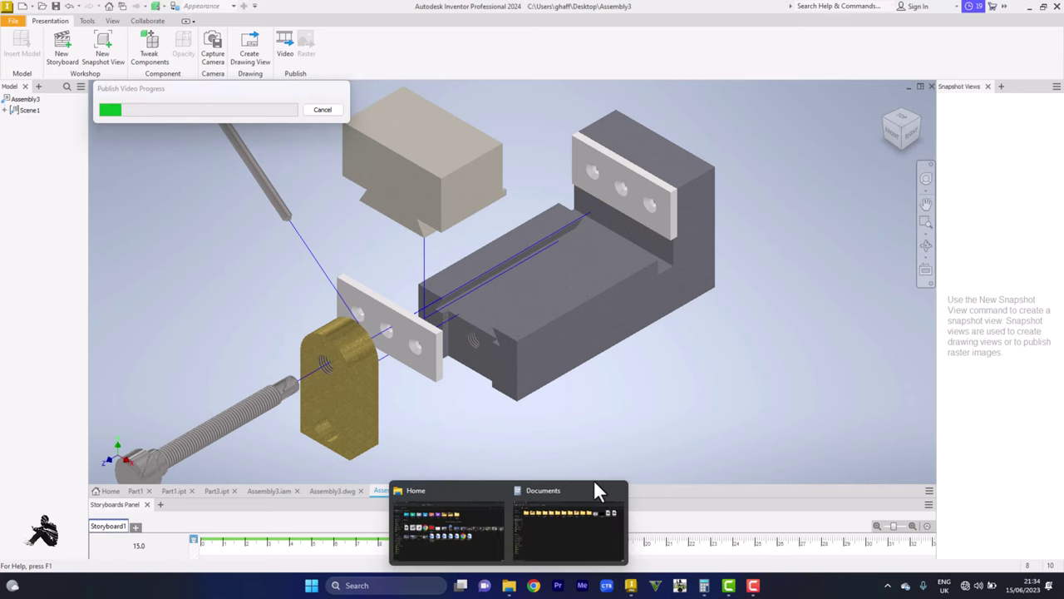
- Switch to the Documents folder in File Explorer and permanently delete the Assembly3 AVI file
click(552, 508)
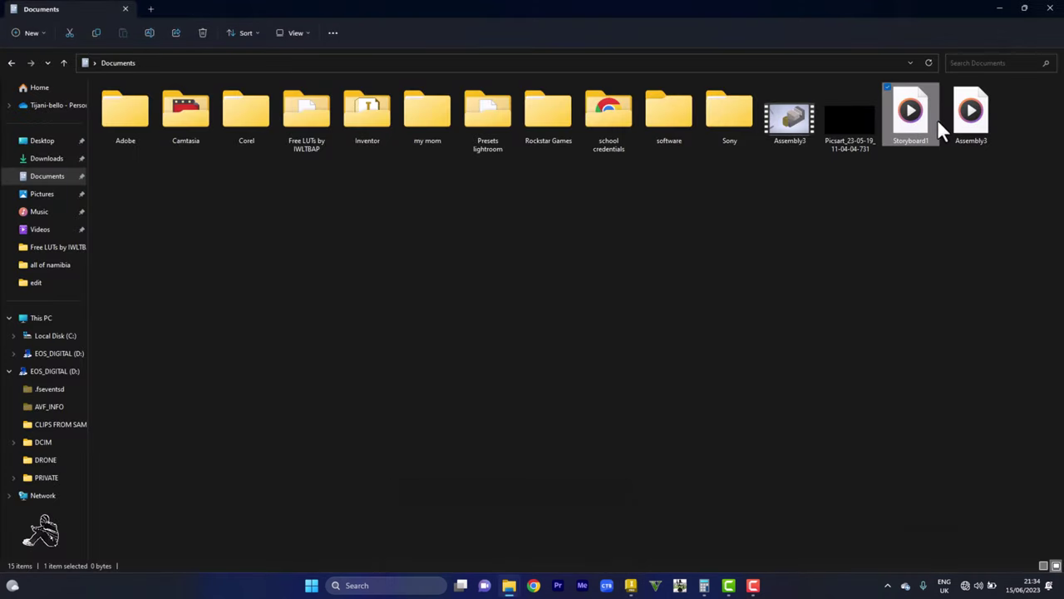
click(796, 136)
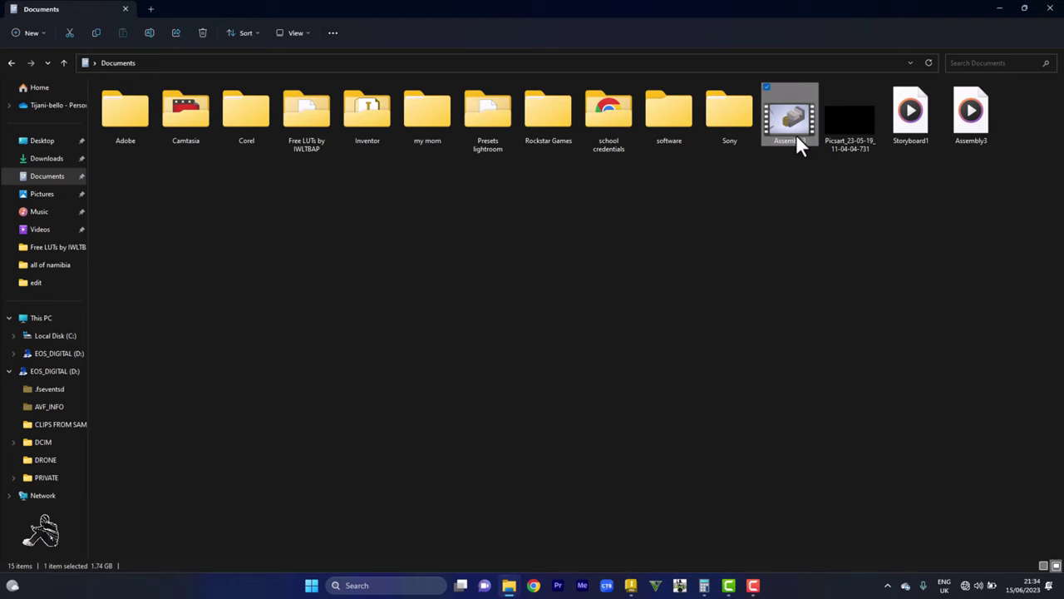
key(shift+Delete)
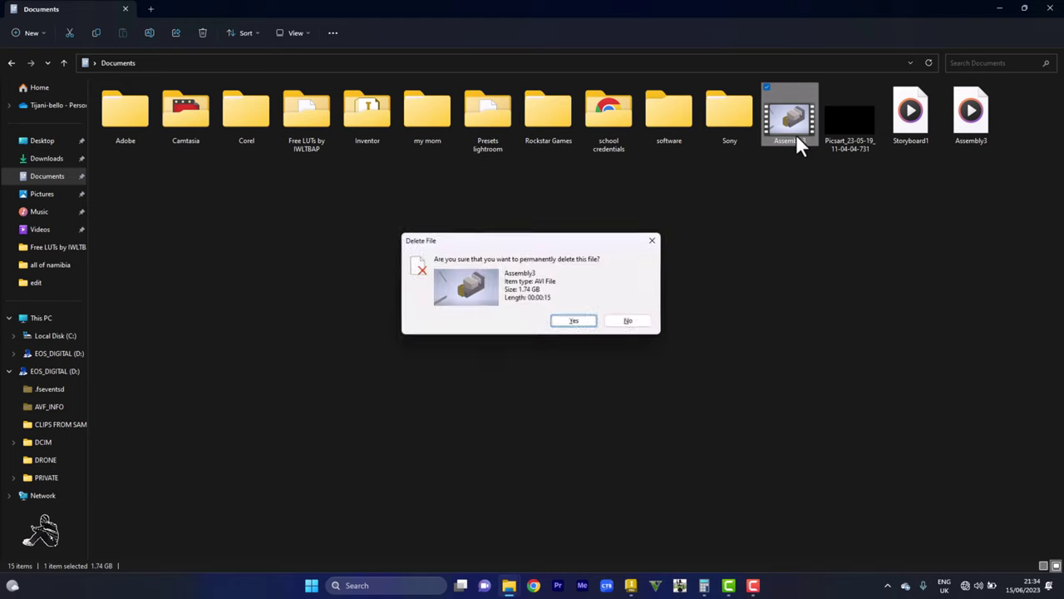
key(Return)
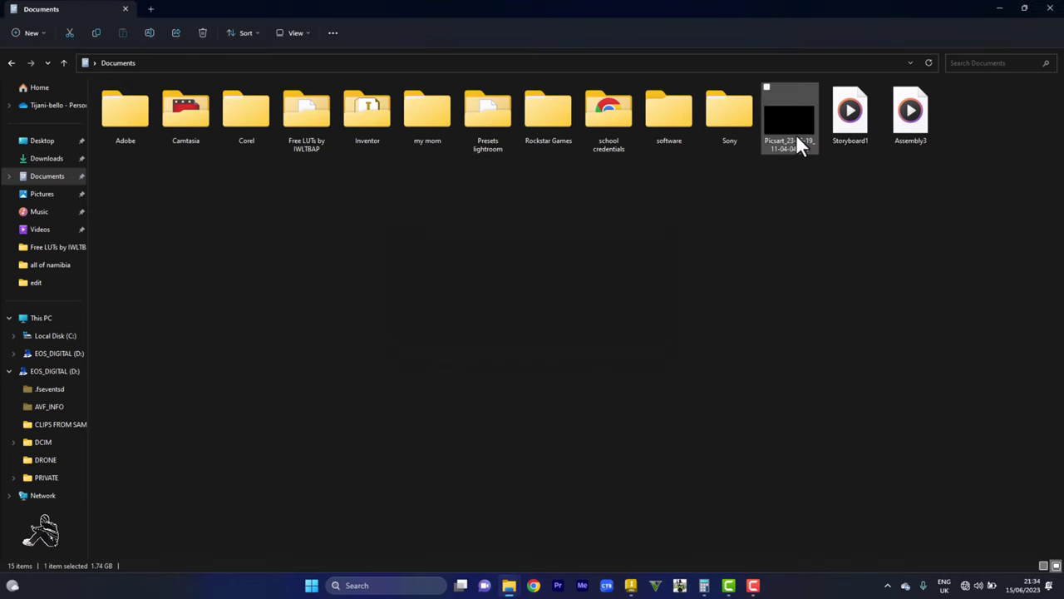
- Permanently delete the Storyboard1 video from the Documents folder, and switch back to Inventor to check the publishing progress
click(796, 134)
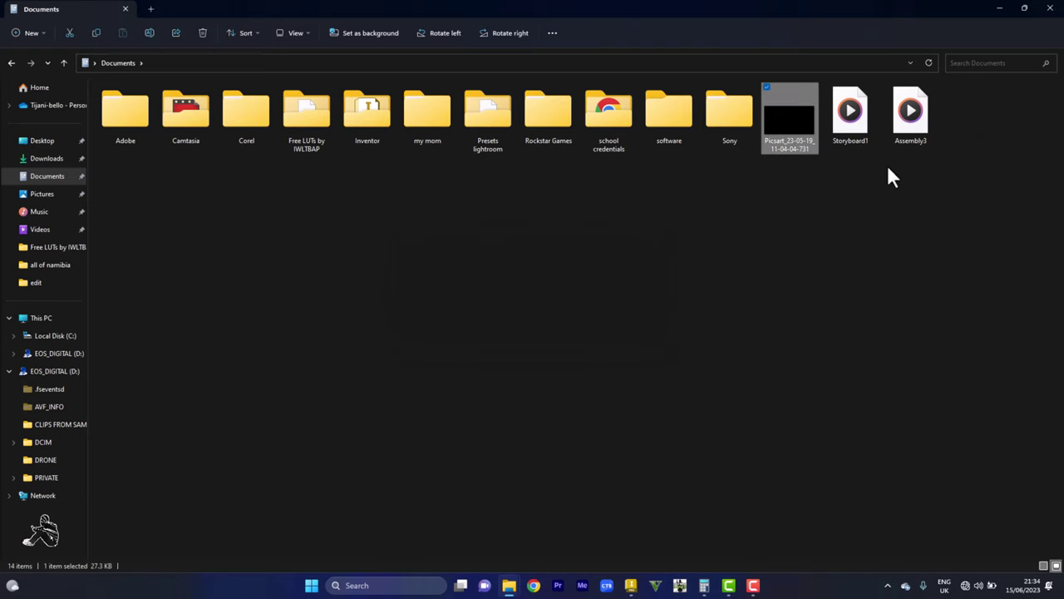
click(858, 132)
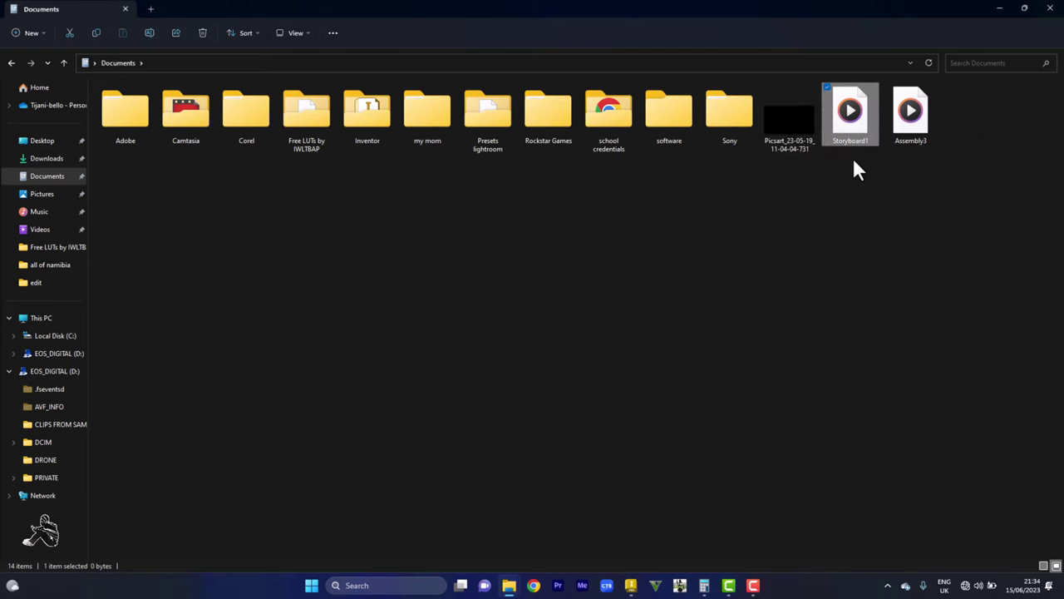
key(shift+Delete)
key(Return)
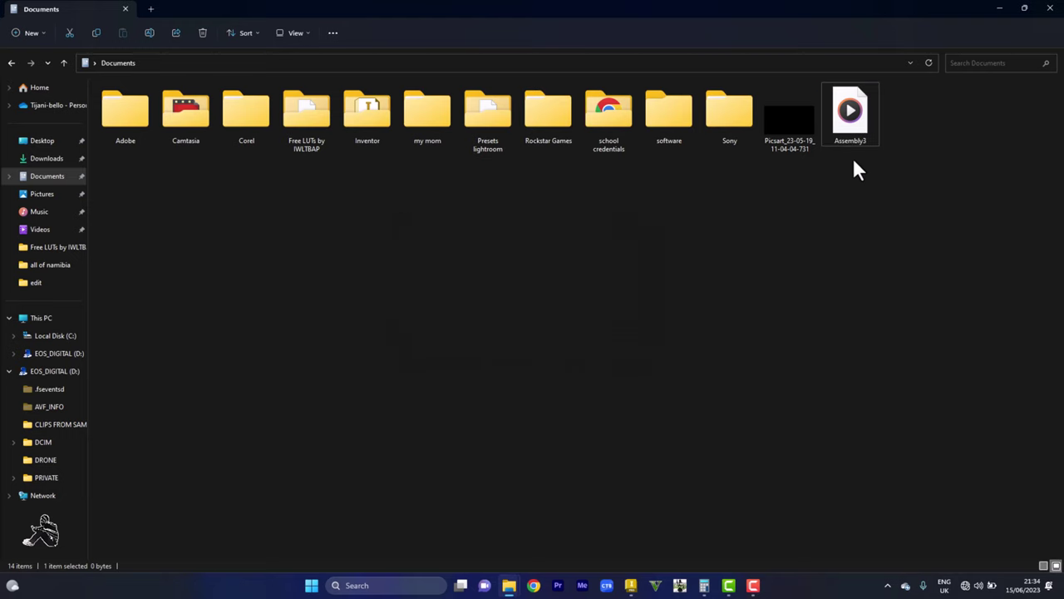
click(865, 126)
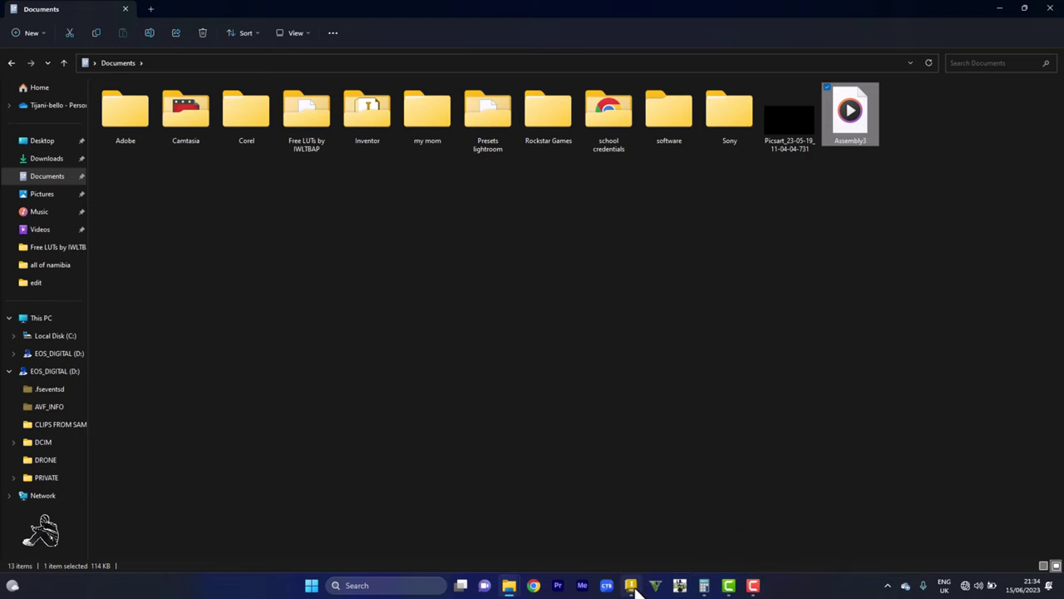
click(637, 586)
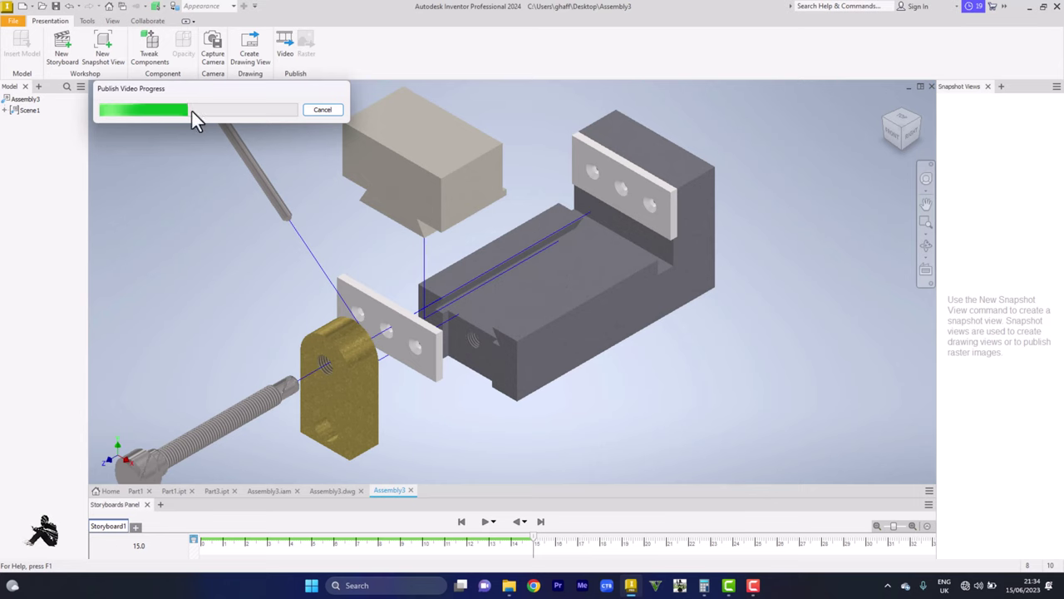